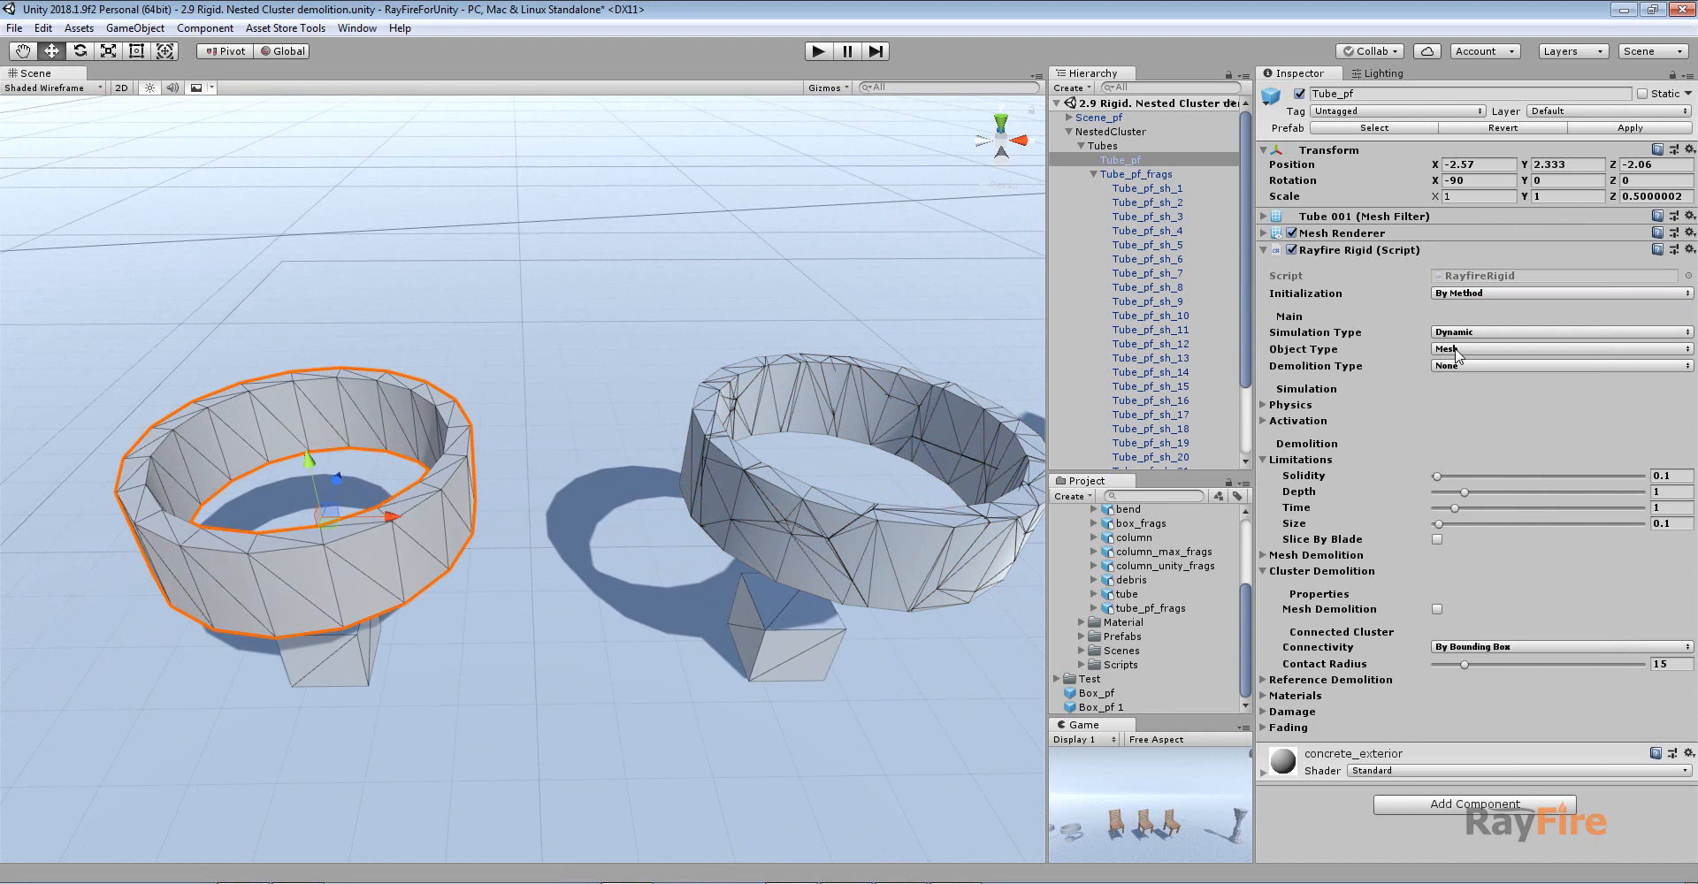
# - Examine the solid tube and the cube beneath it, and inspect the Rayfire Rigid settings of Tube_pf_frags
pyautogui.keyDown('alt'); pyautogui.moveTo(319, 584); pyautogui.dragTo(327, 666); pyautogui.keyUp('alt')
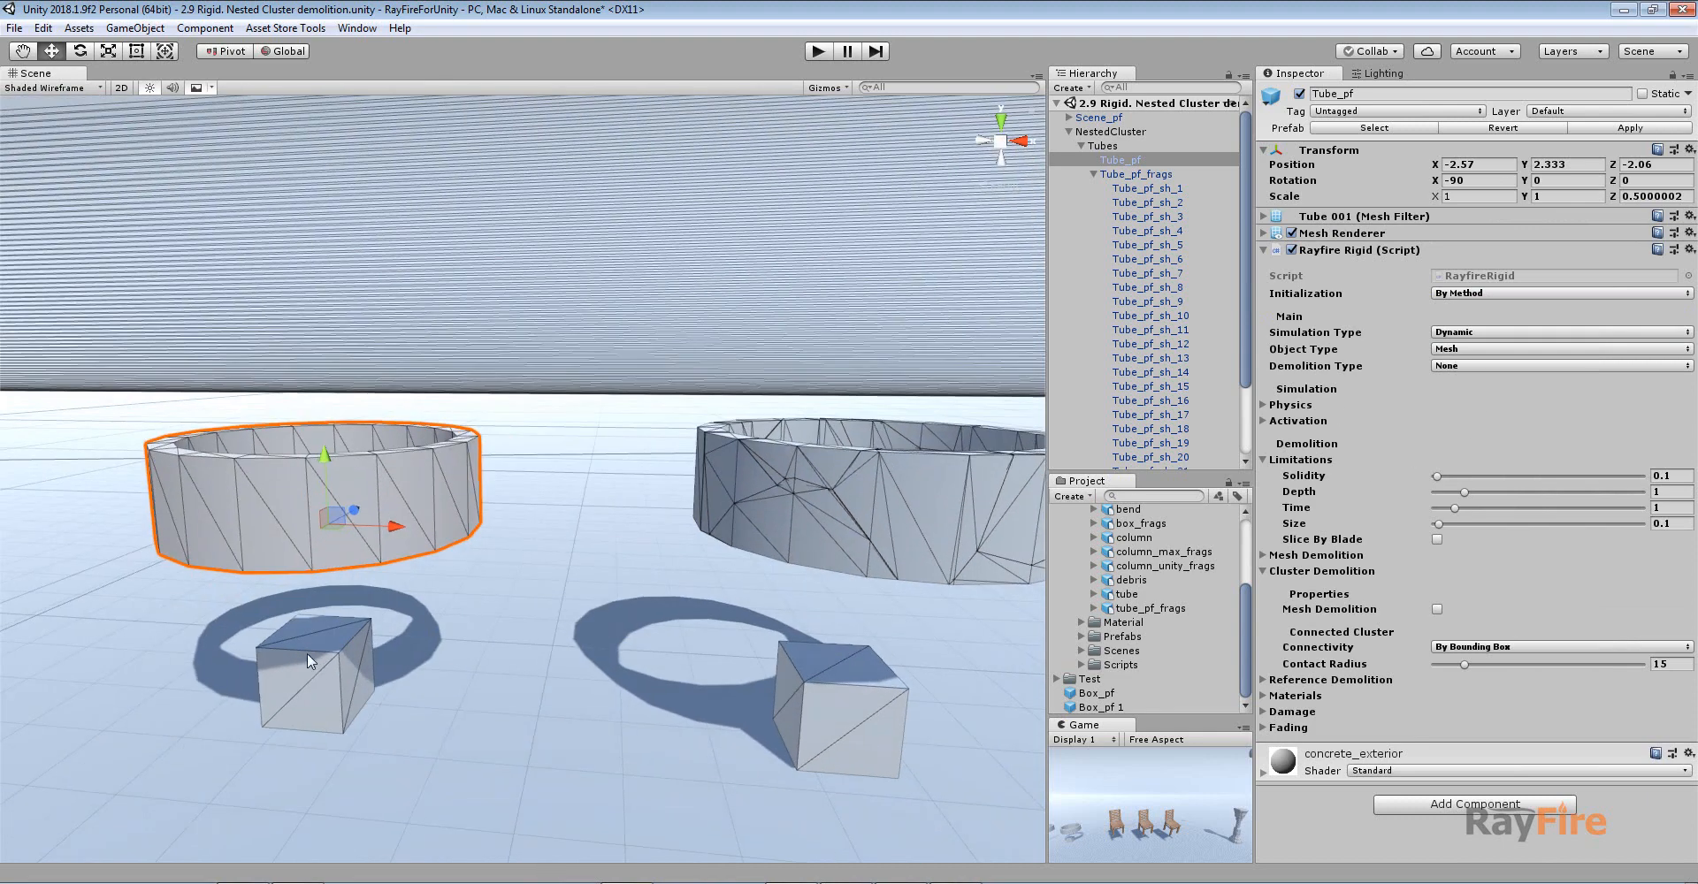
pyautogui.click(322, 664)
pyautogui.moveTo(788, 547); pyautogui.dragTo(497, 506, button='middle')
pyautogui.click(723, 517)
pyautogui.keyDown('alt'); pyautogui.moveTo(500, 512); pyautogui.dragTo(375, 518); pyautogui.keyUp('alt')
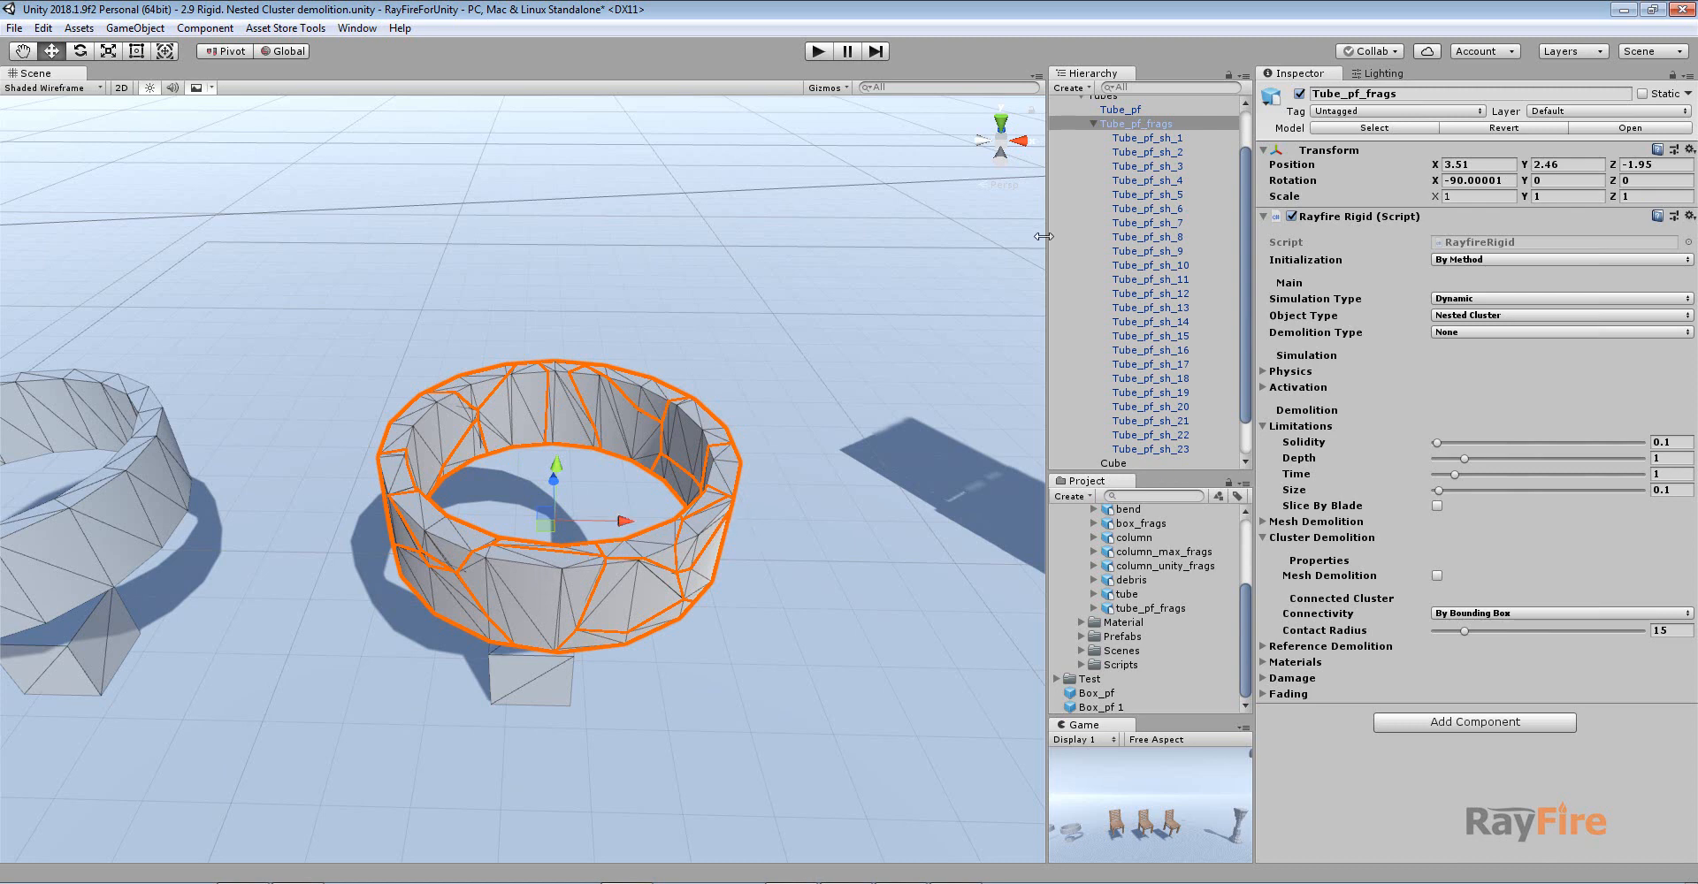
# - Inspect the components shared by the fragments Tube_pf_sh_1 through Tube_pf_sh_23, and return to their root Tube_pf_frags
pyautogui.click(1136, 127)
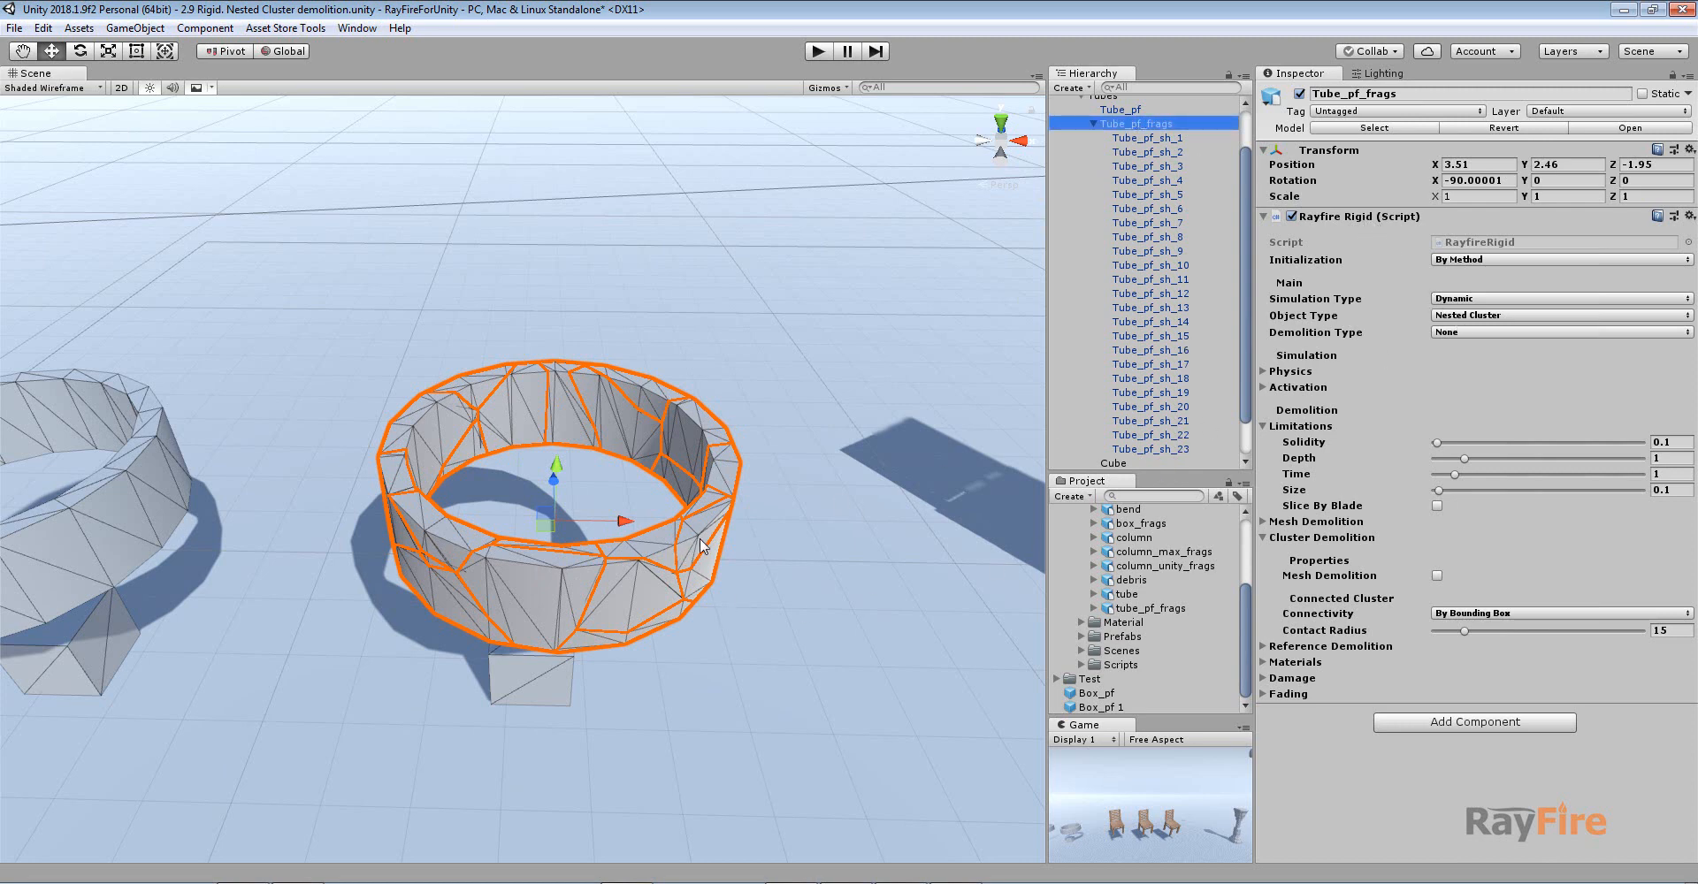
pyautogui.click(1170, 140)
pyautogui.keyDown('shift'); pyautogui.click(1160, 409); pyautogui.keyUp('shift')
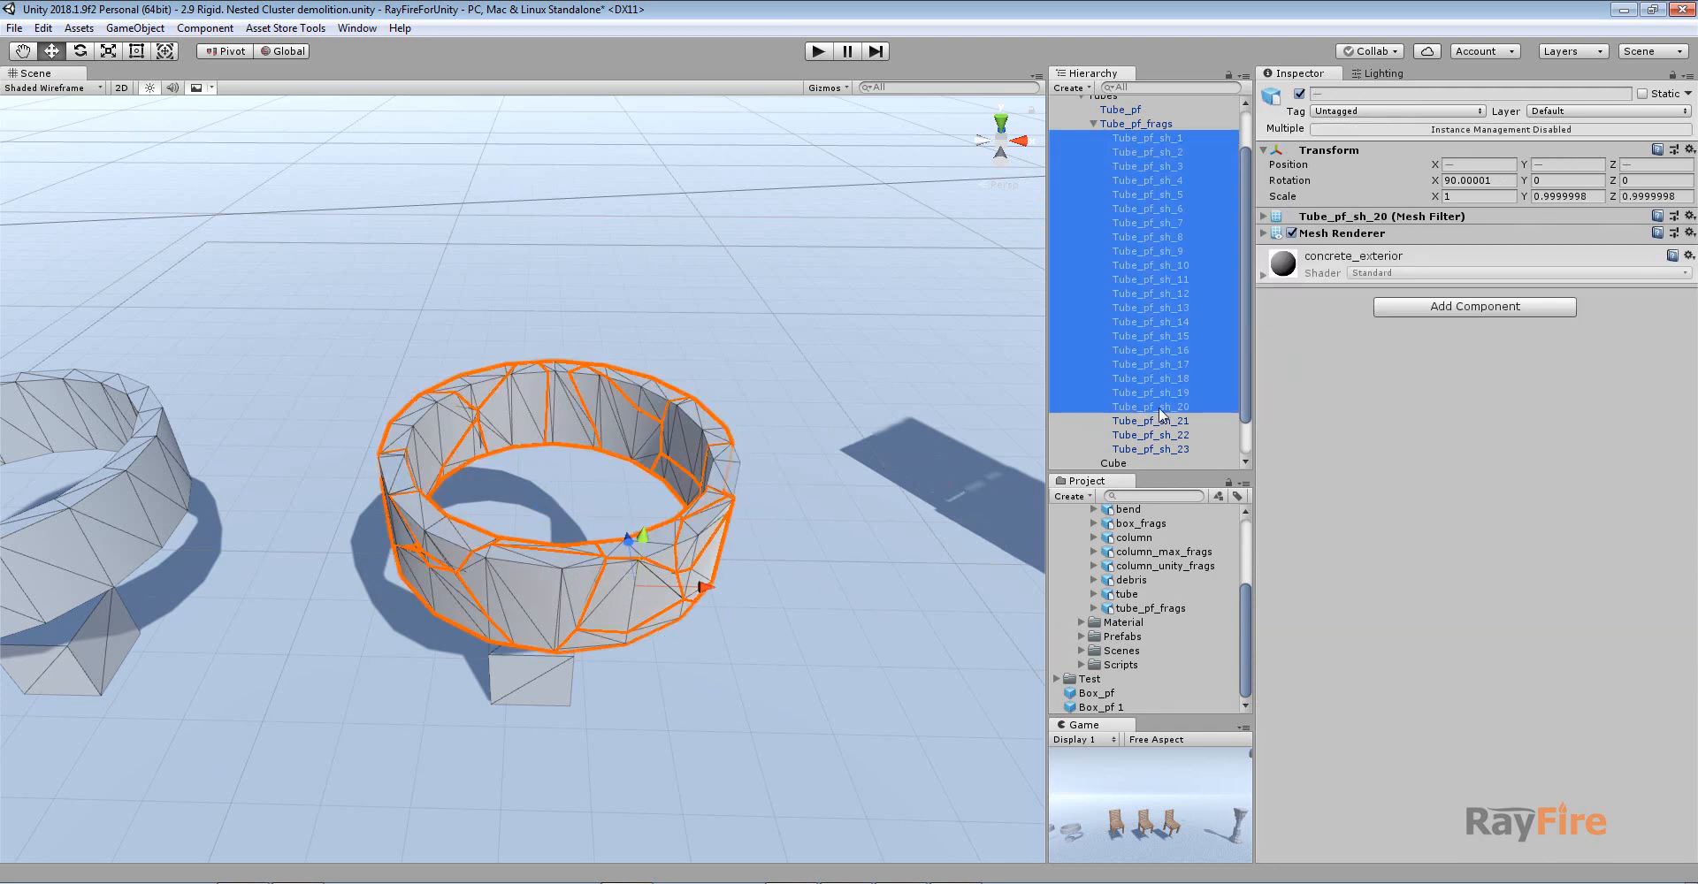
pyautogui.keyDown('shift'); pyautogui.click(1162, 450); pyautogui.keyUp('shift')
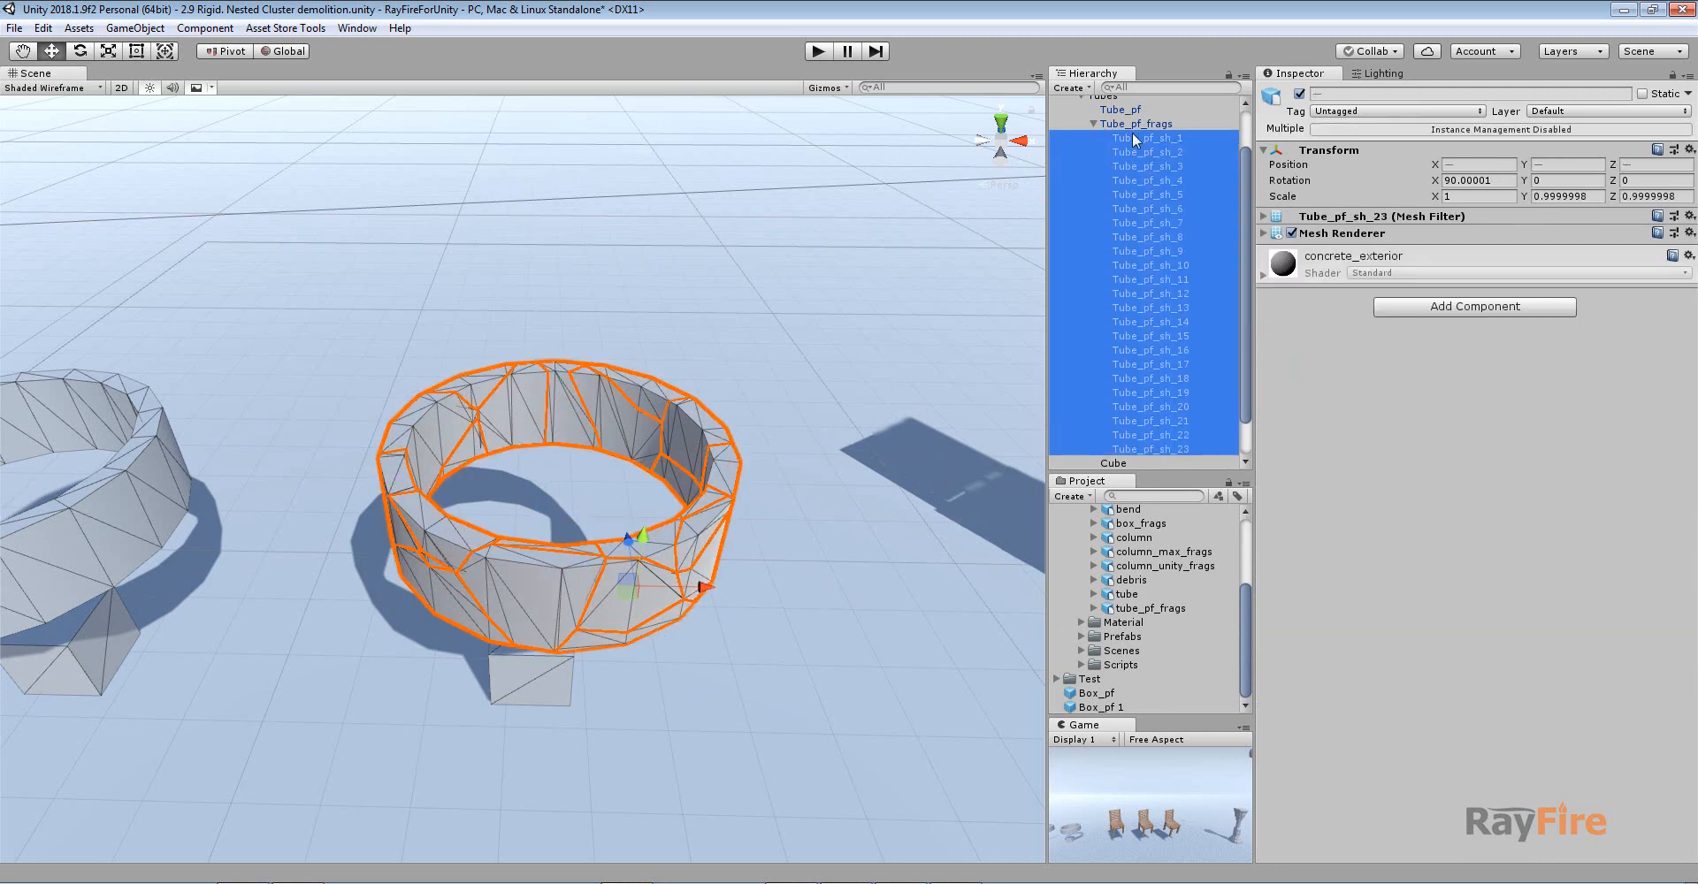
pyautogui.click(1133, 125)
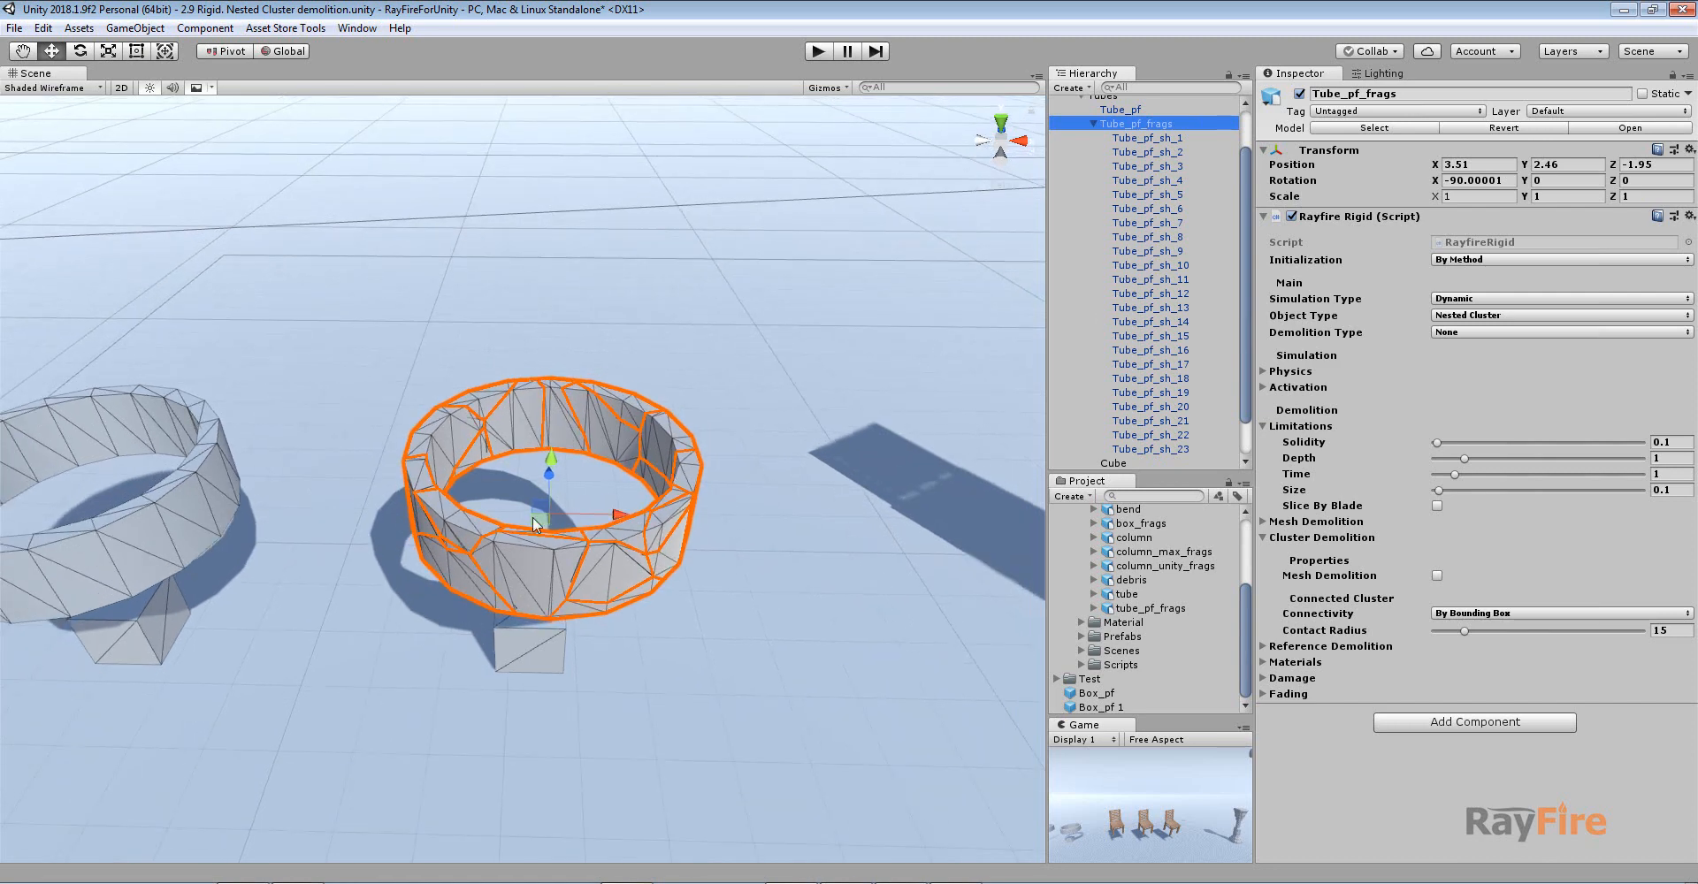
# - Run the scene in play mode and initialize the Rayfire Rigid component of the solid Tube_pf
pyautogui.click(194, 545)
pyautogui.press('f')
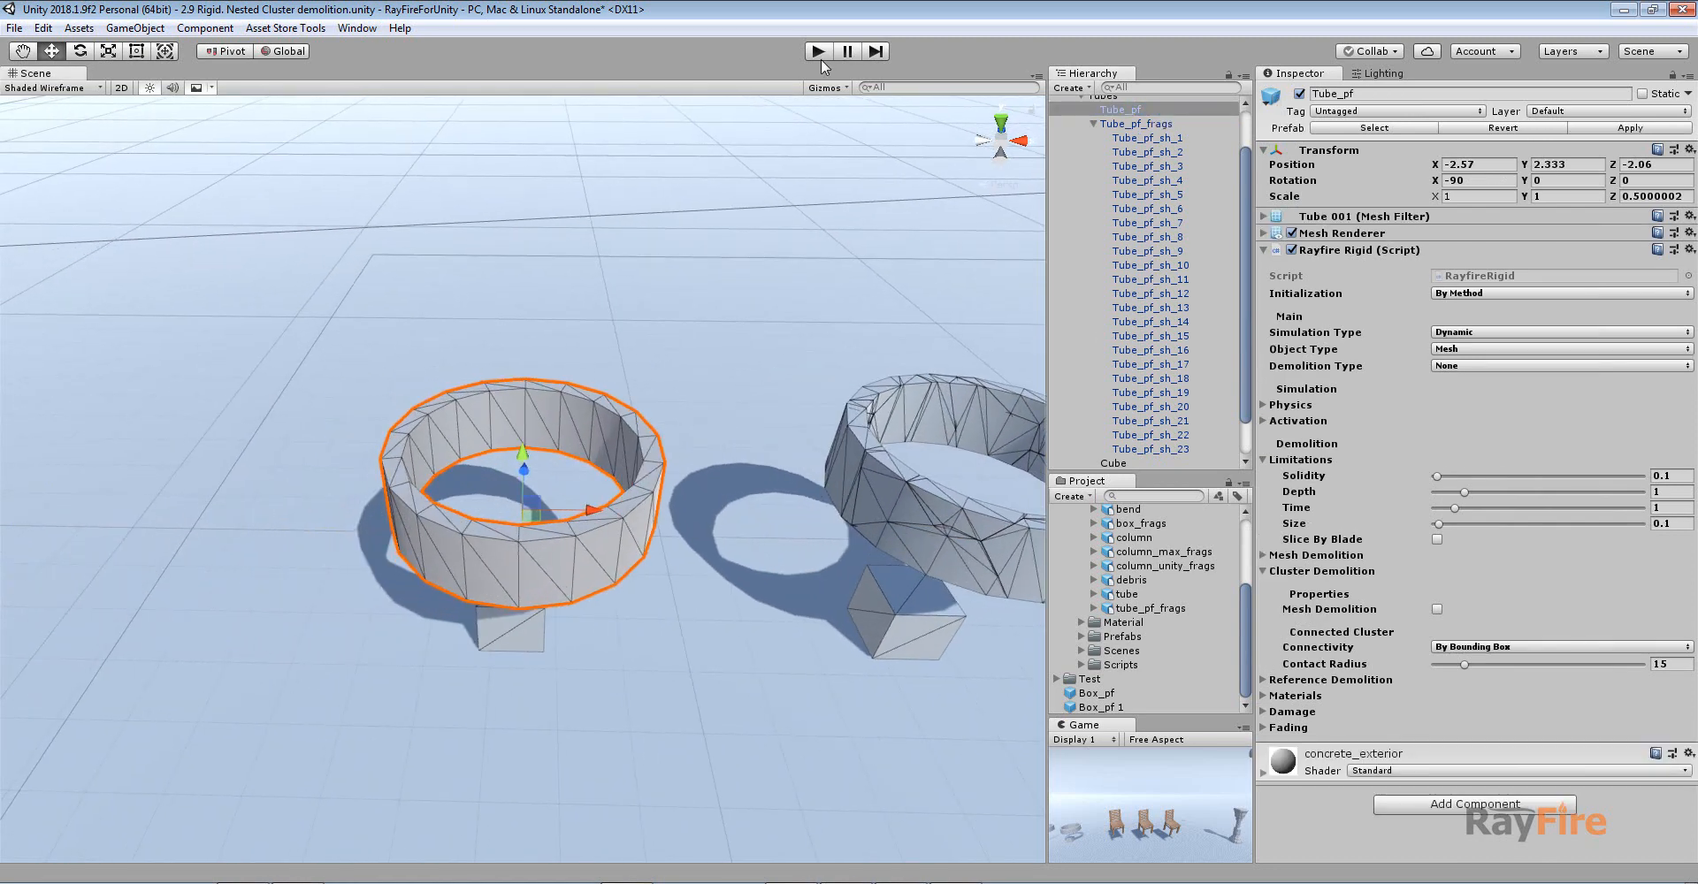
pyautogui.click(819, 53)
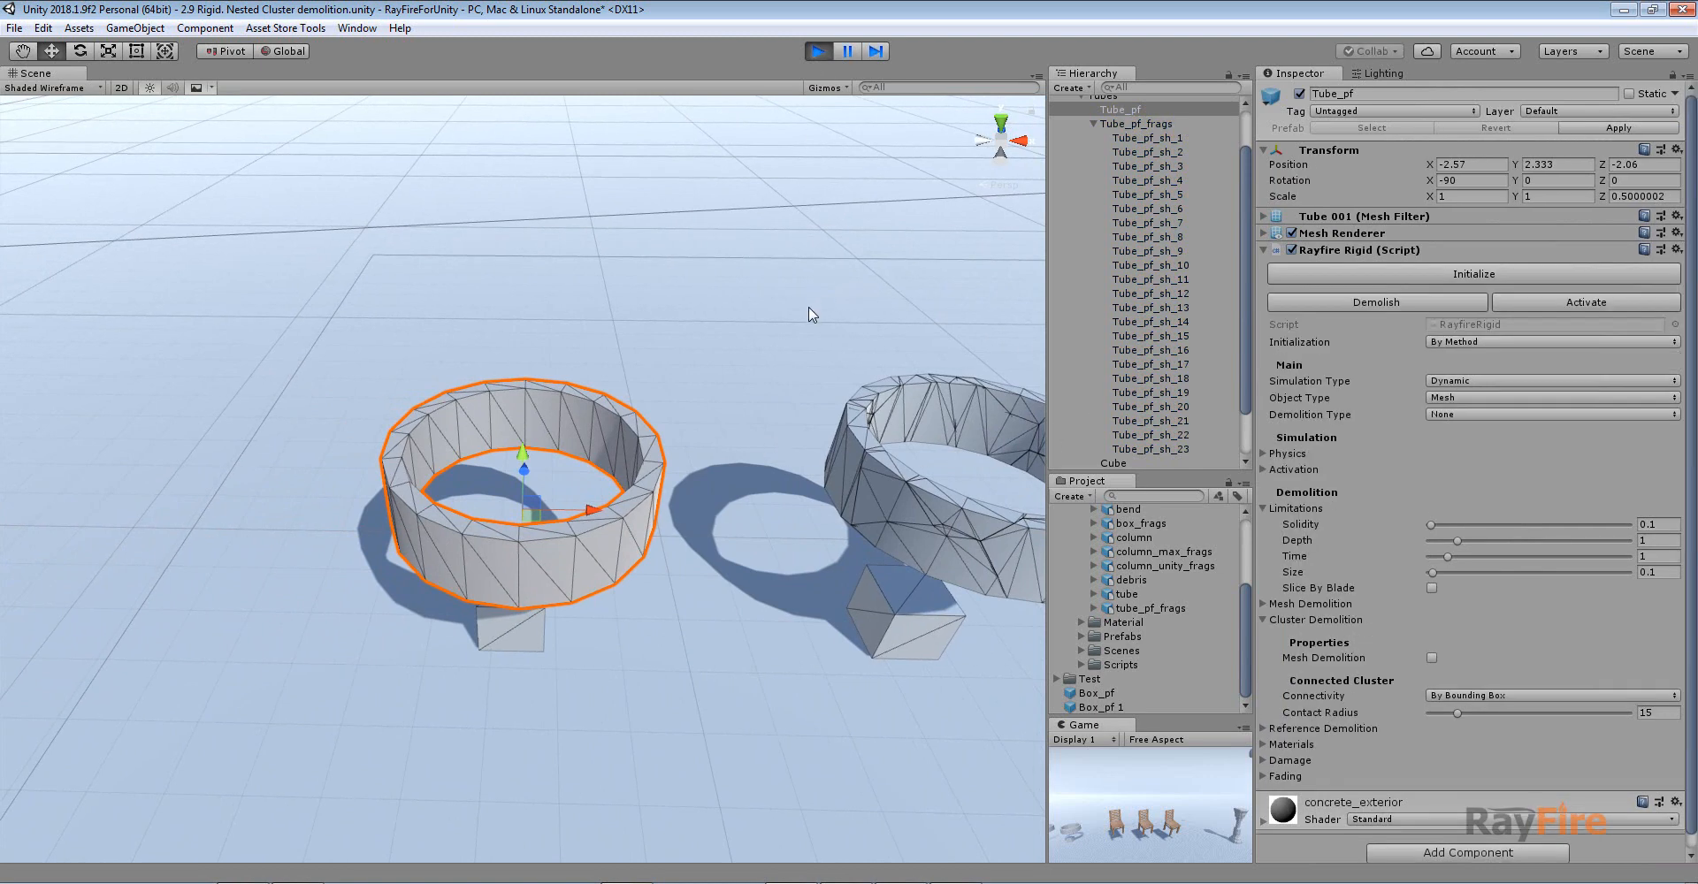
pyautogui.scroll(10, 761, 398)
pyautogui.keyDown('alt'); pyautogui.moveTo(670, 533); pyautogui.dragTo(682, 442); pyautogui.keyUp('alt')
pyautogui.scroll(-1, 1272, 535)
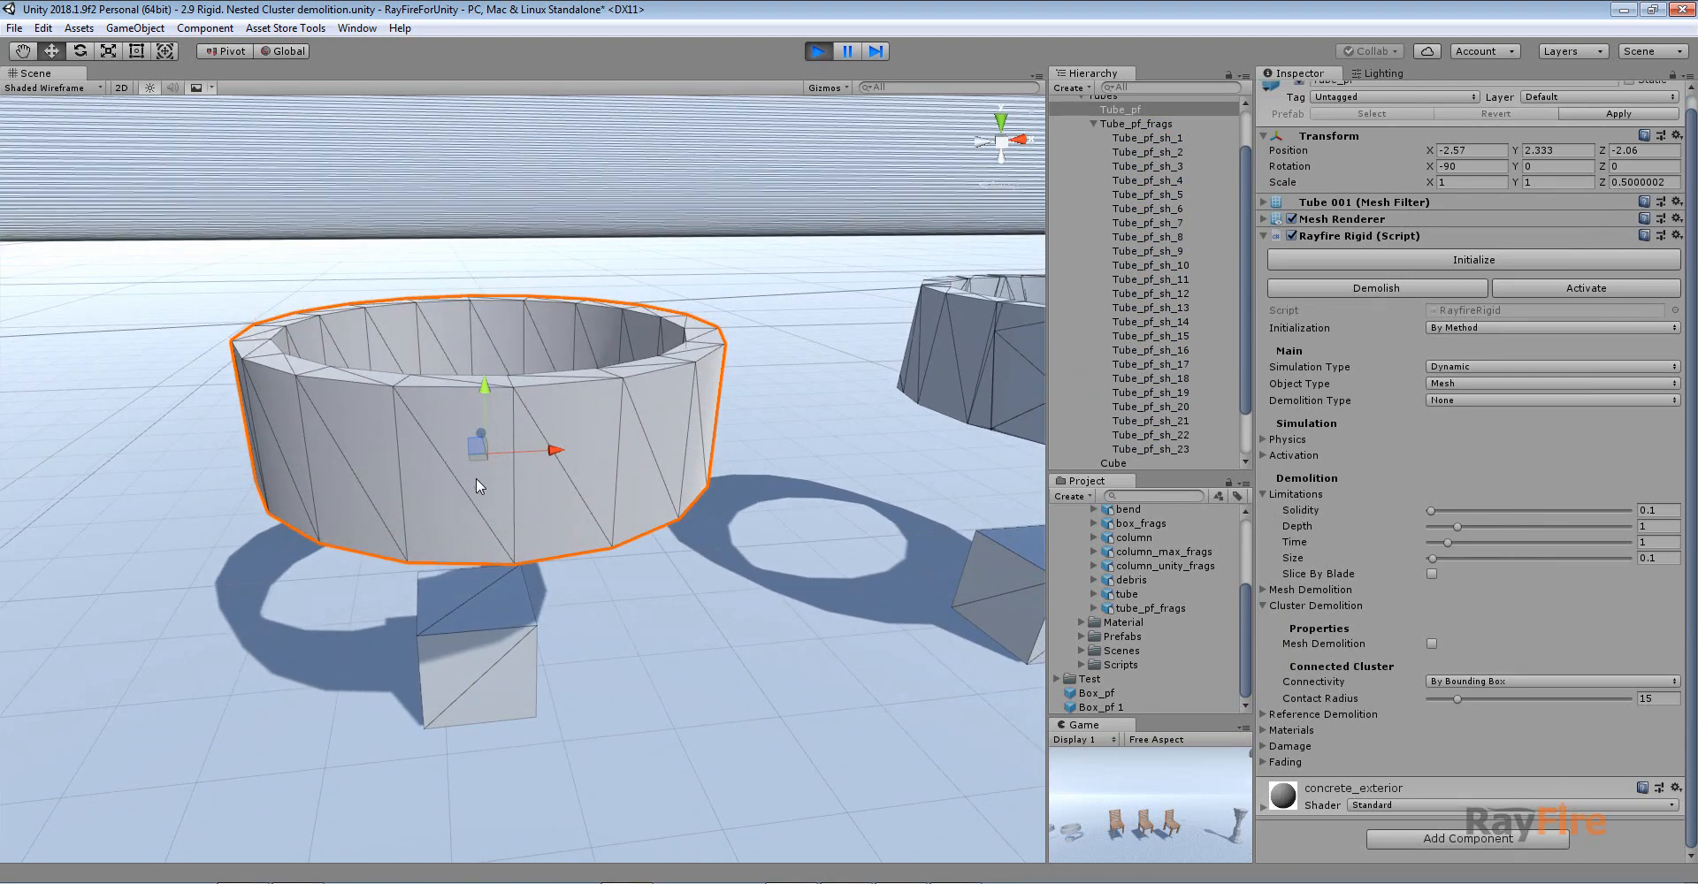
pyautogui.click(1401, 253)
# - Inspect the Mesh Collider on Tube_pf, locate its assigned mesh in the project, and compare the collider with the tube's opening
pyautogui.keyDown('alt'); pyautogui.moveTo(522, 371); pyautogui.dragTo(536, 437); pyautogui.keyUp('alt')
pyautogui.scroll(-3, 1435, 720)
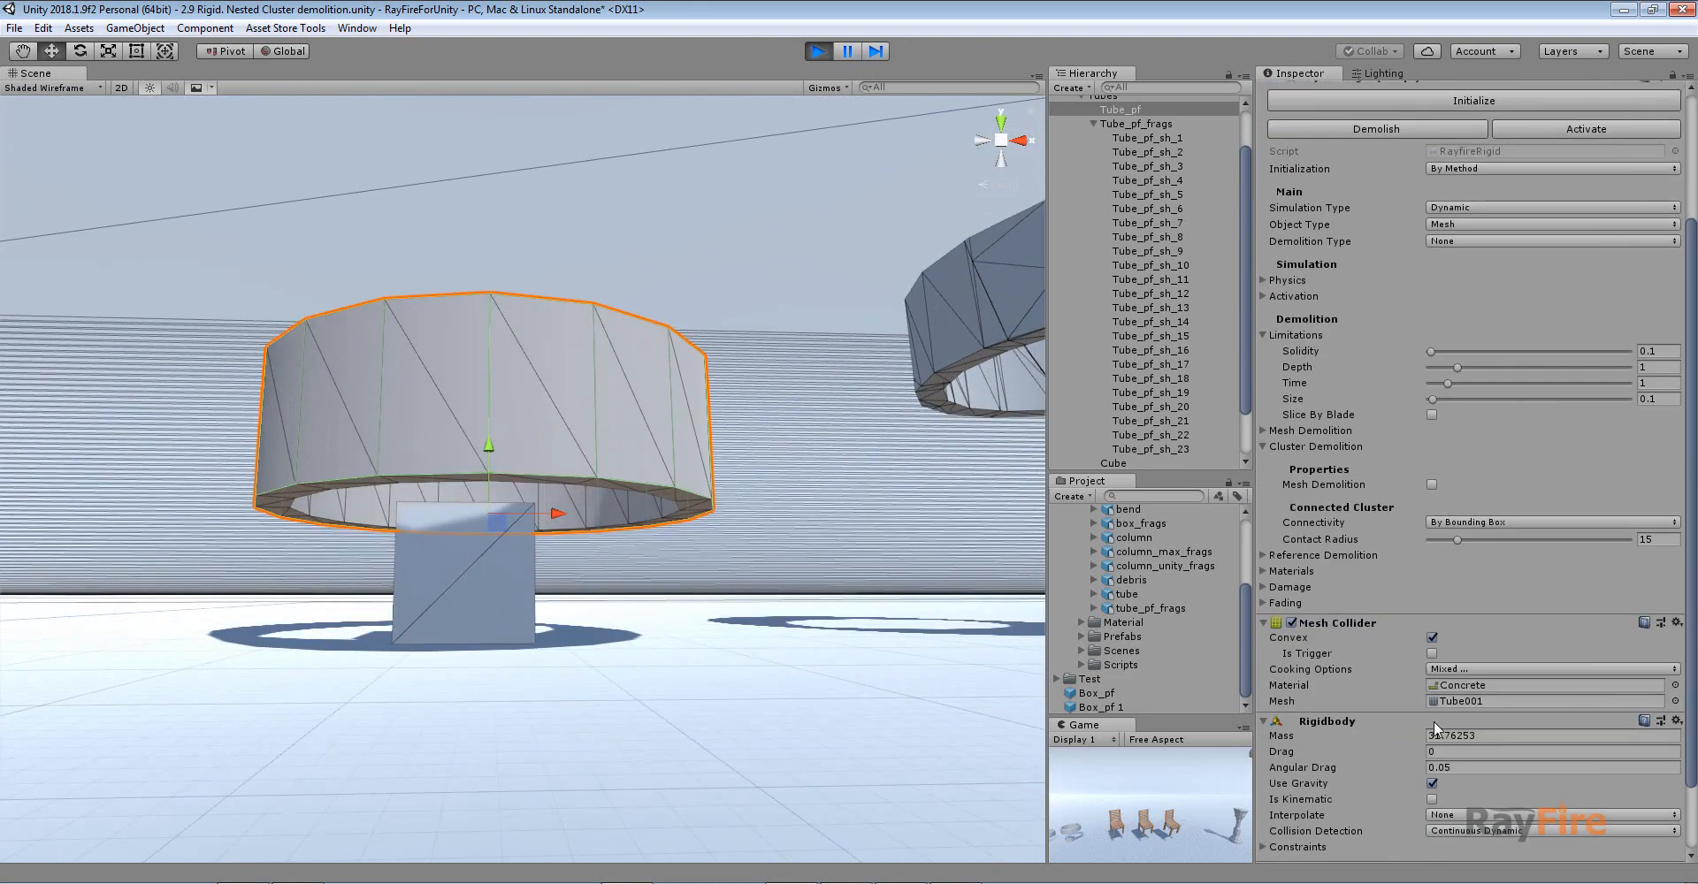
pyautogui.click(1469, 702)
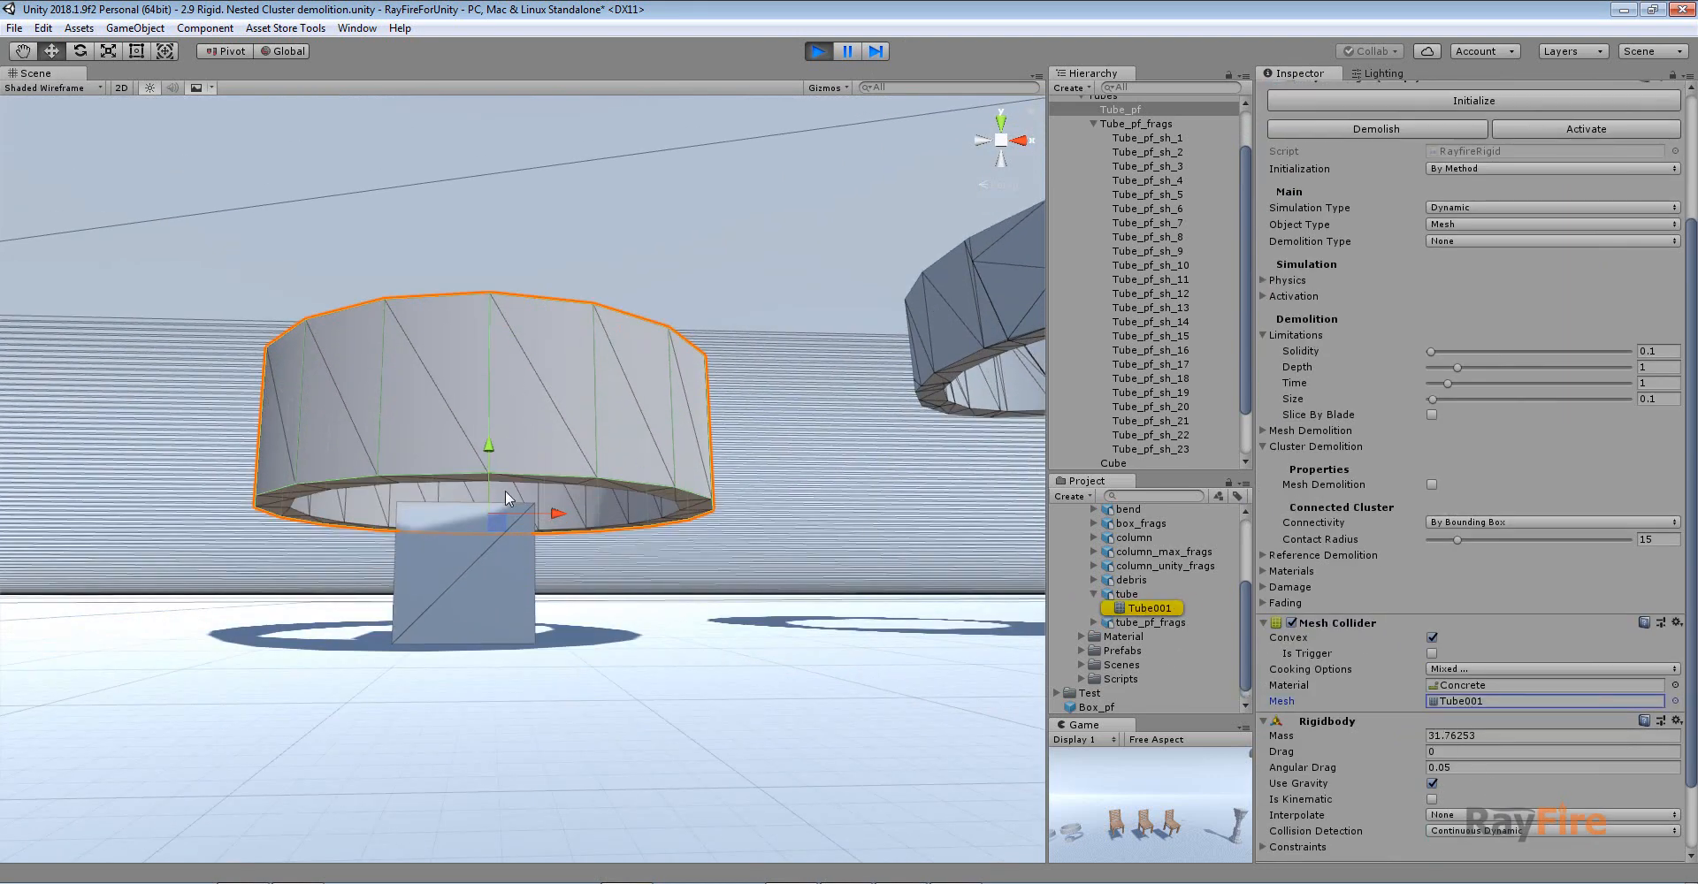
pyautogui.scroll(8, 505, 490)
pyautogui.scroll(-5, 656, 428)
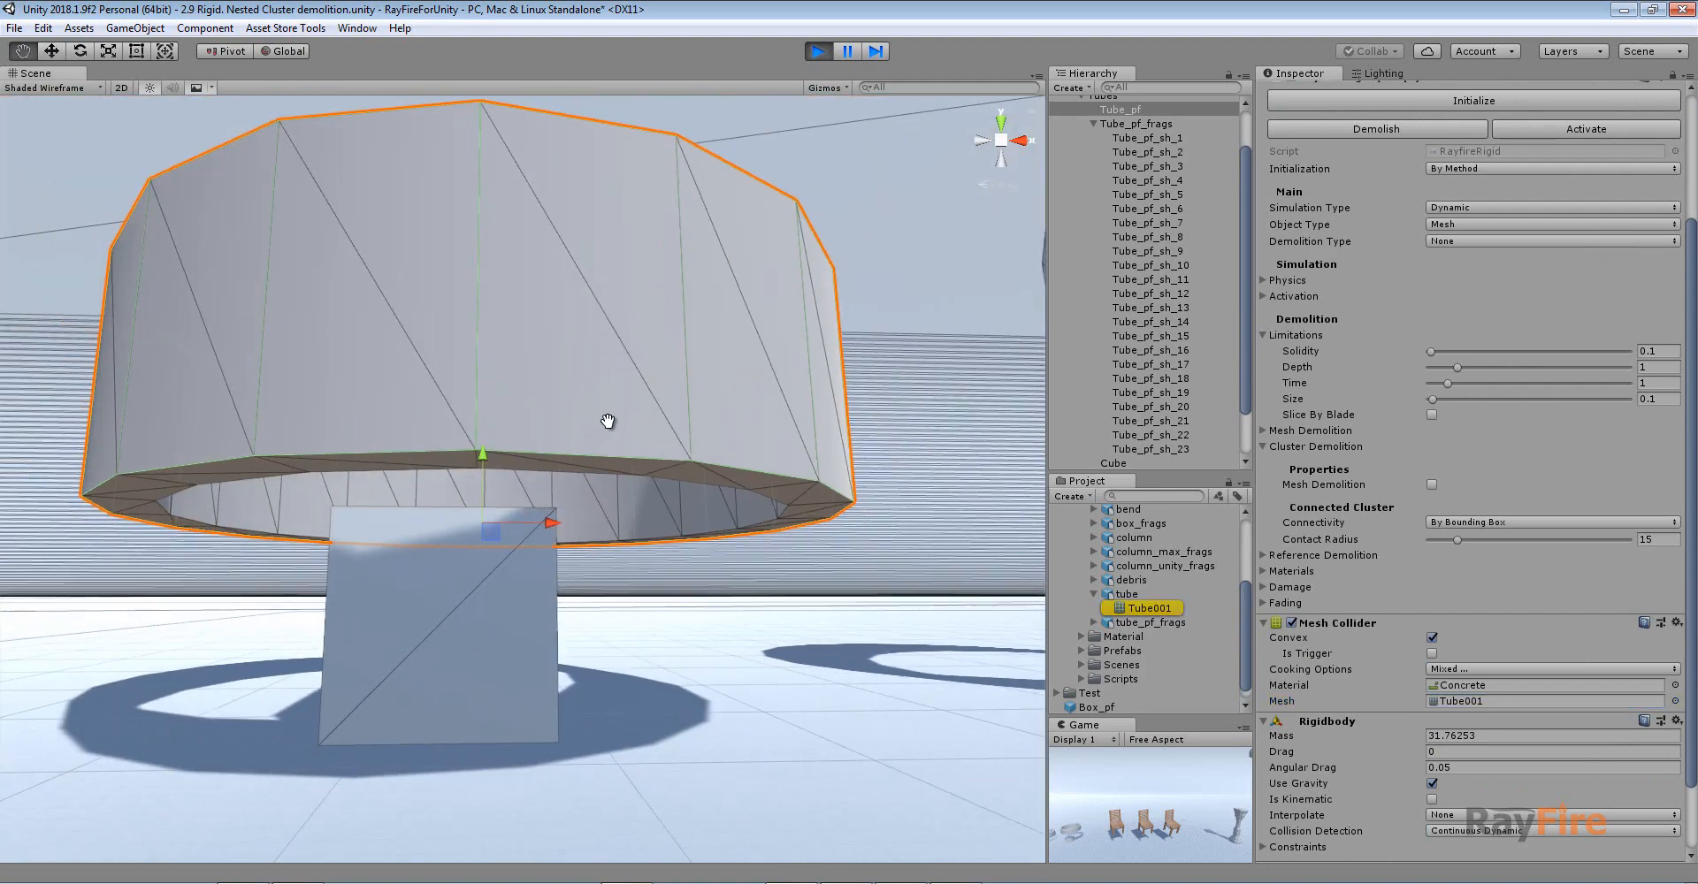
pyautogui.moveTo(608, 421); pyautogui.dragTo(652, 399, button='middle')
pyautogui.keyDown('alt'); pyautogui.moveTo(557, 307); pyautogui.dragTo(488, 524); pyautogui.keyUp('alt')
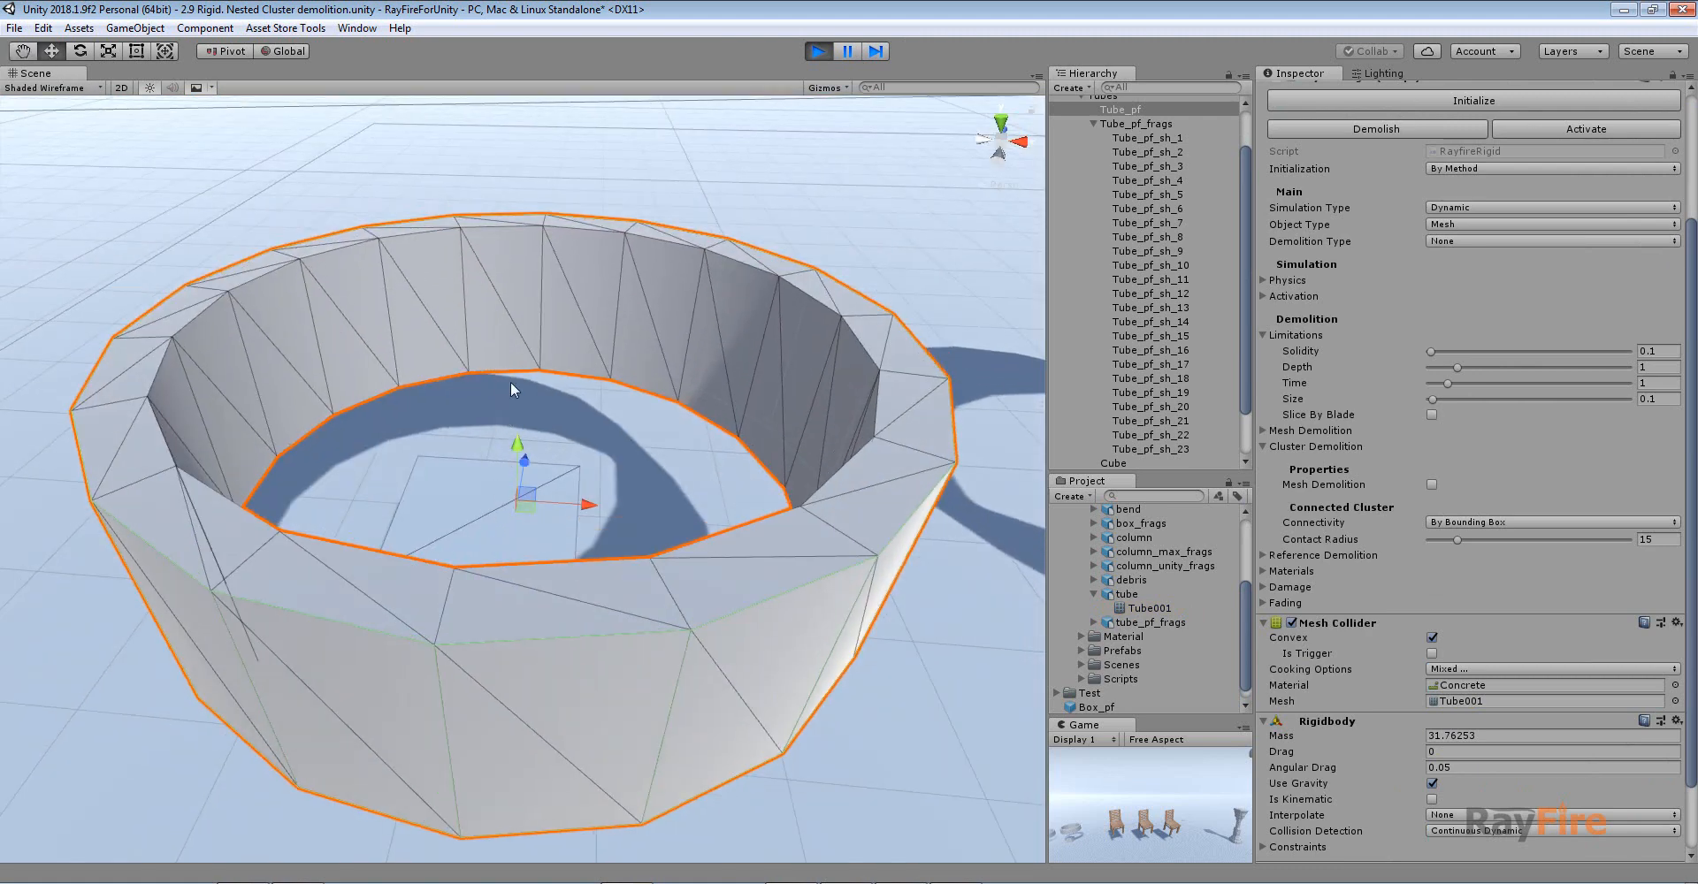
pyautogui.scroll(-10, 623, 326)
# - Initialize the Rayfire Rigid component of the fragmented Tube_pf_frags so it falls over its cube
pyautogui.moveTo(650, 429); pyautogui.dragTo(194, 470, button='middle')
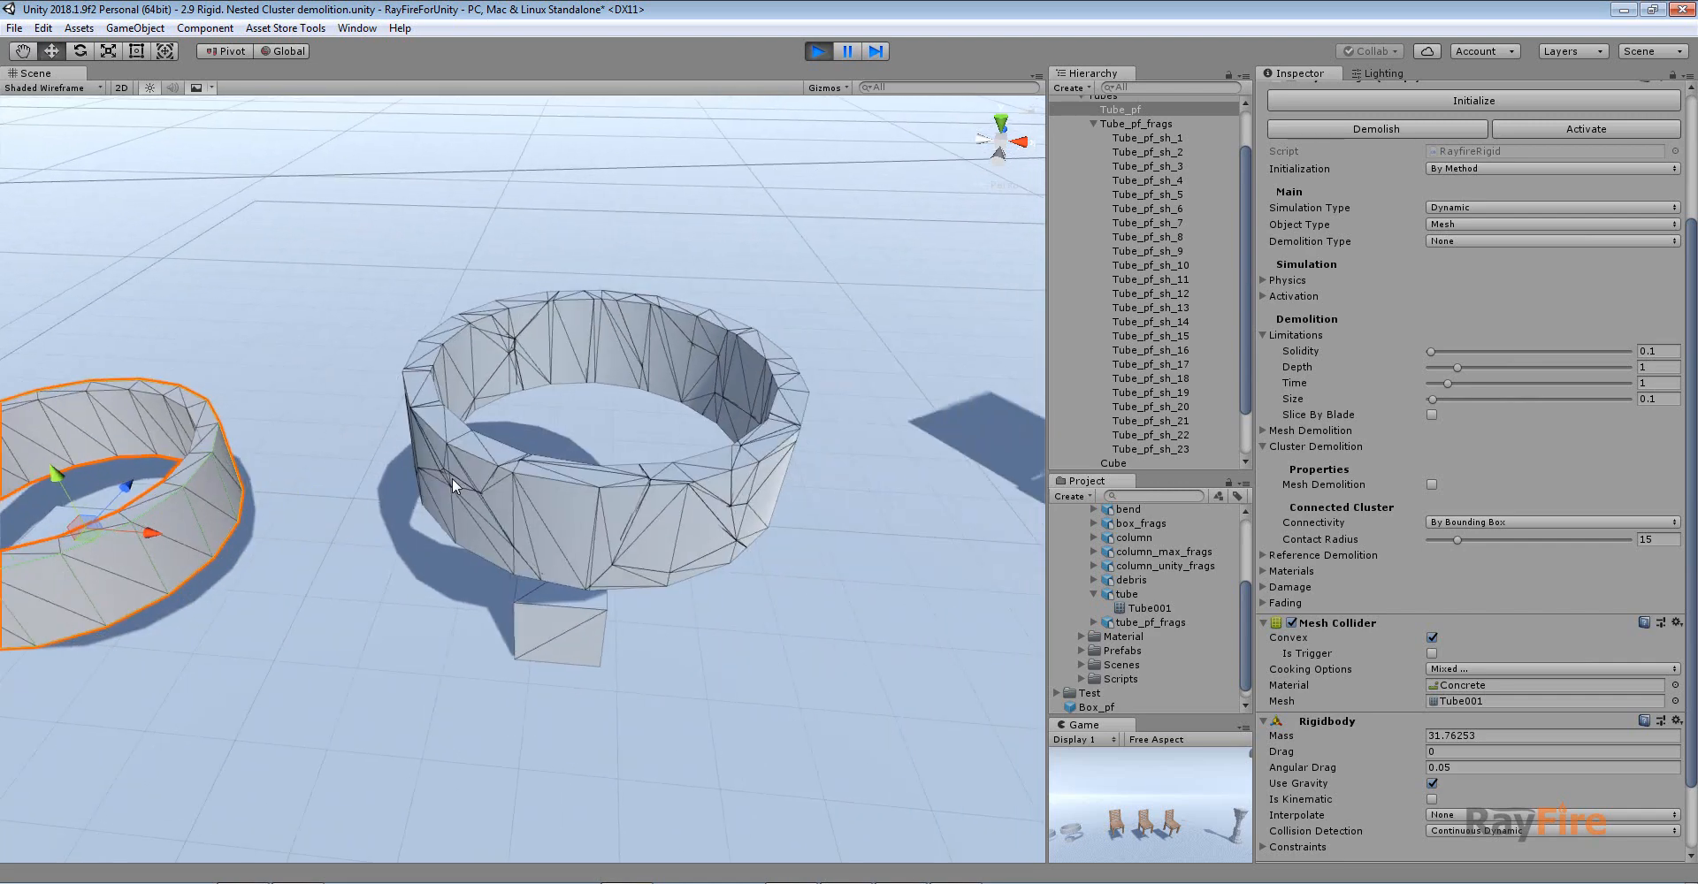
pyautogui.click(453, 478)
pyautogui.click(1394, 237)
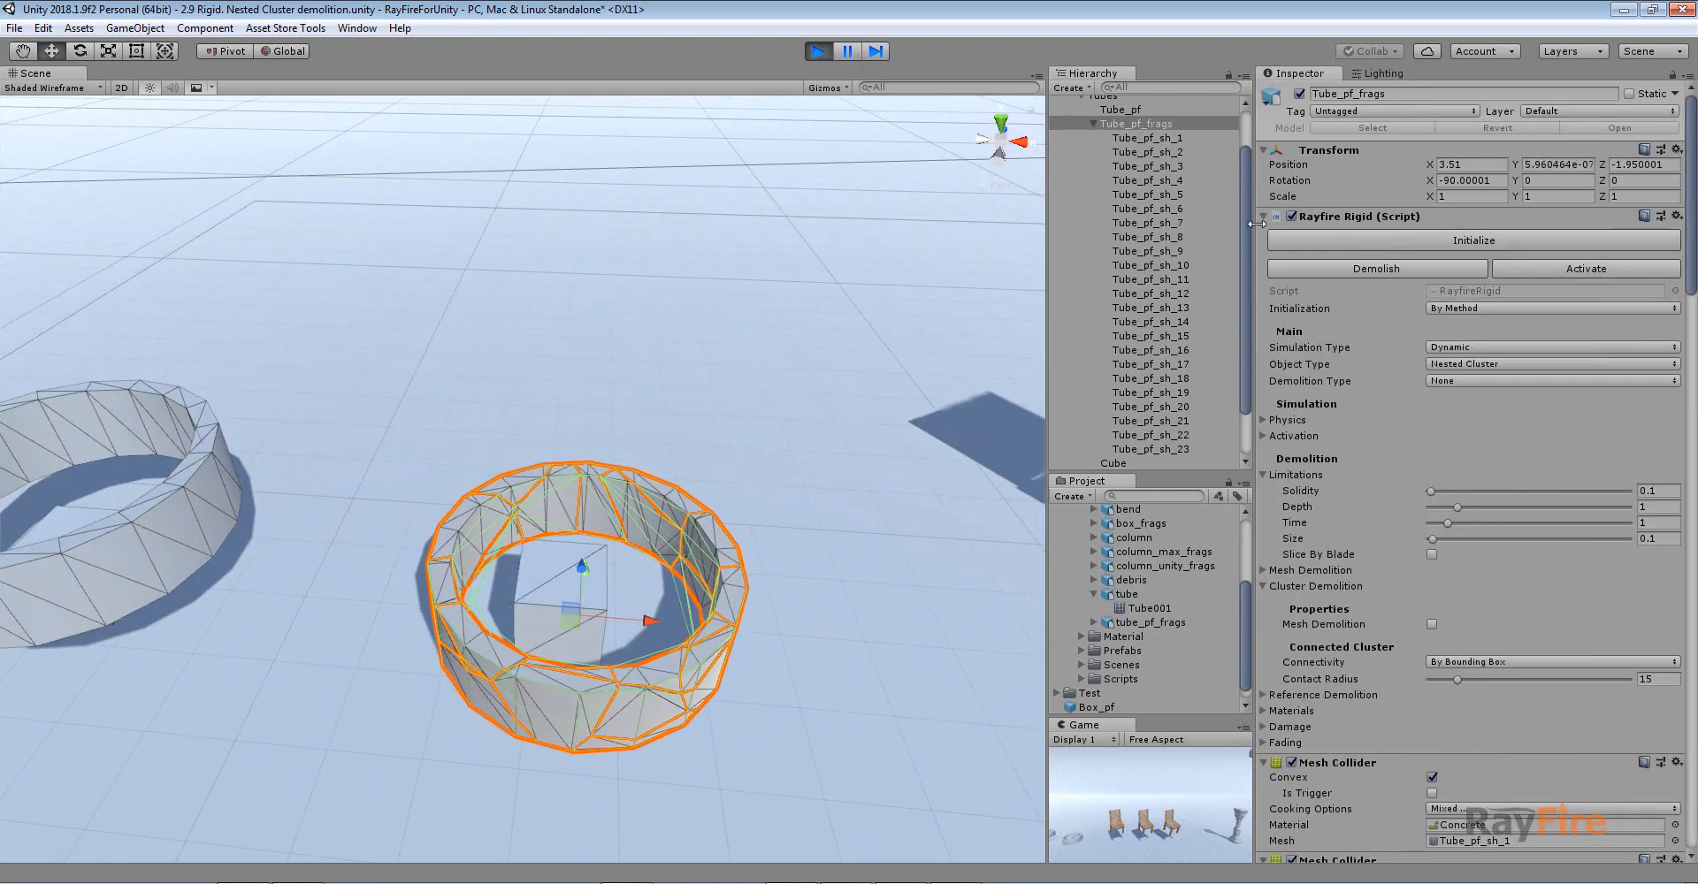
# - Examine the per-fragment Mesh Colliders on Tube_pf_frags and how they follow the ring around the cube
pyautogui.scroll(-8, 1295, 587)
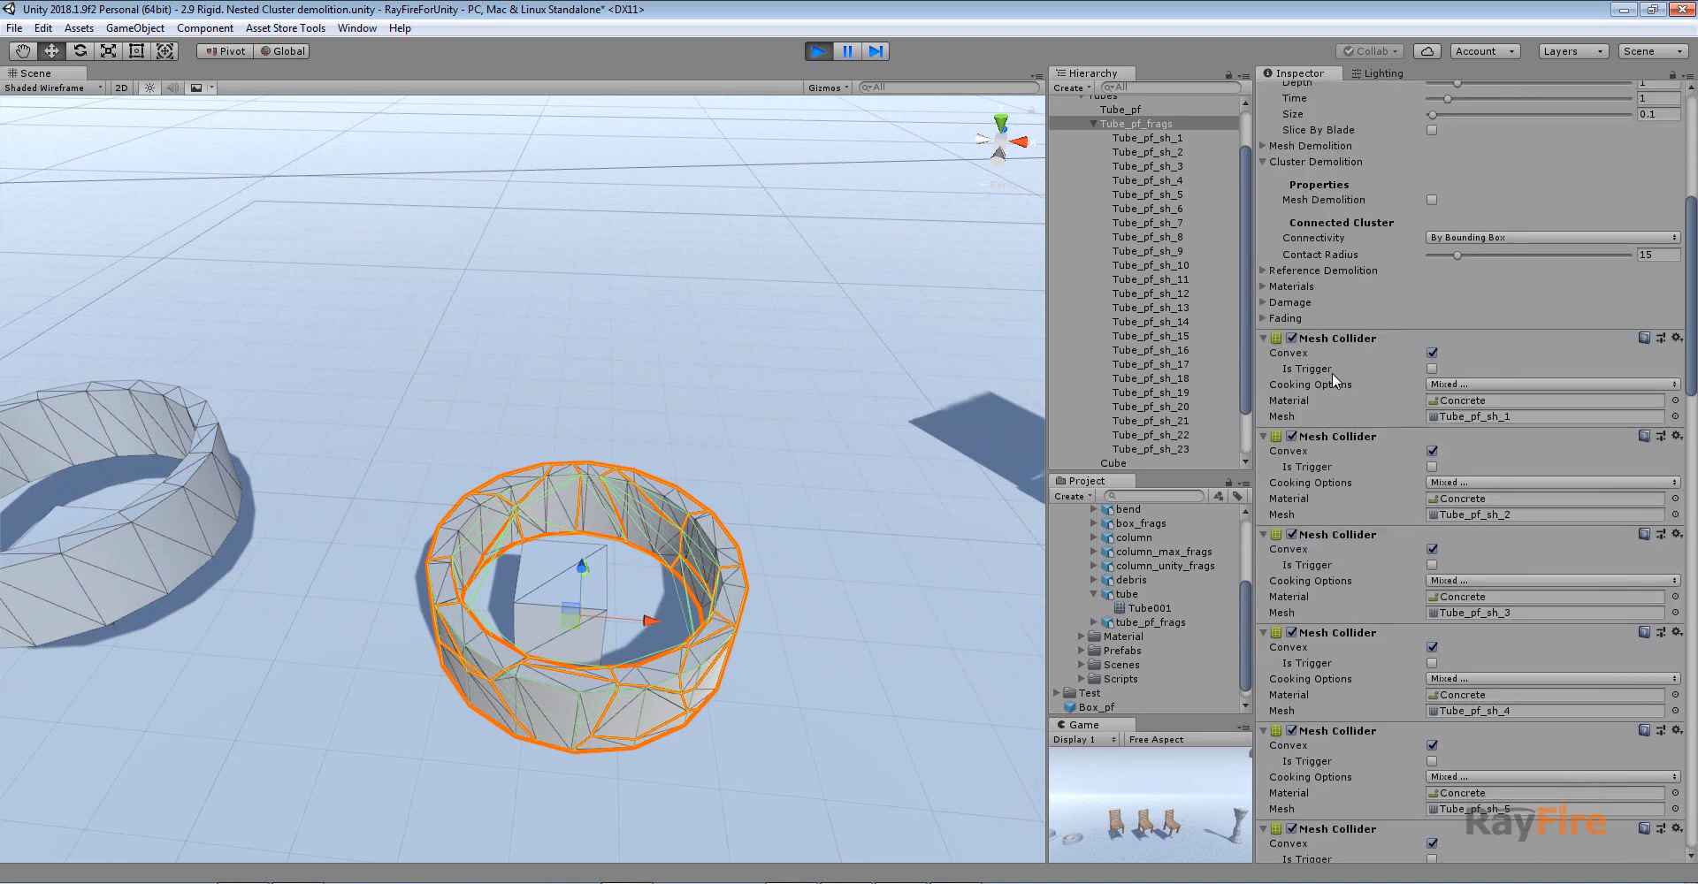
pyautogui.scroll(-1, 1265, 400)
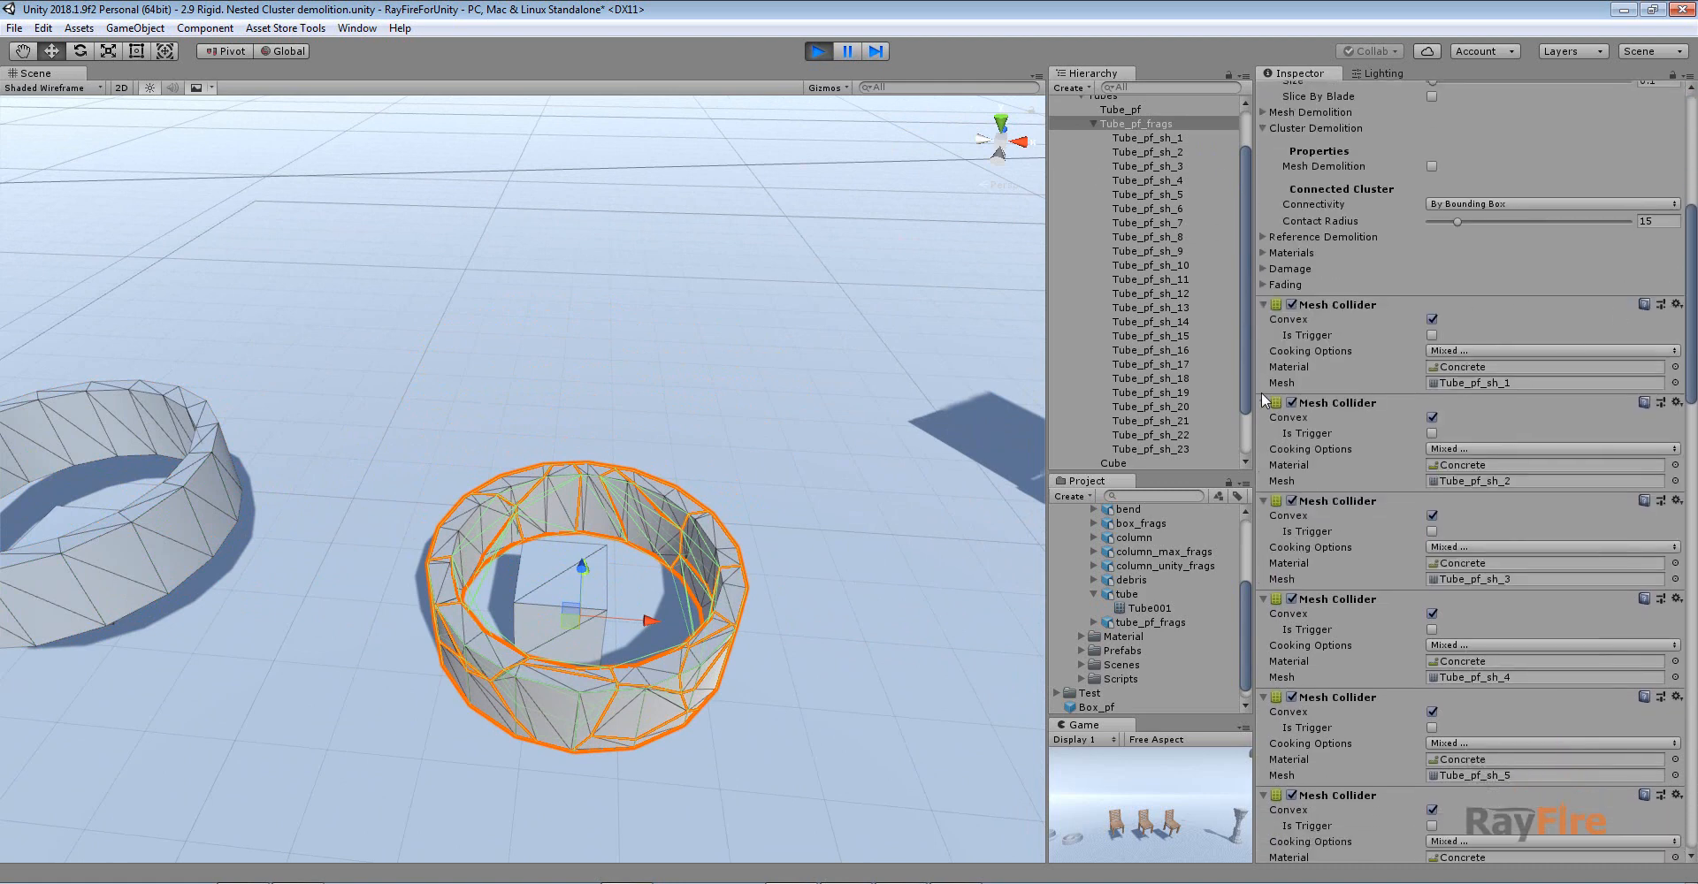
pyautogui.moveTo(1690, 351); pyautogui.dragTo(1657, 231)
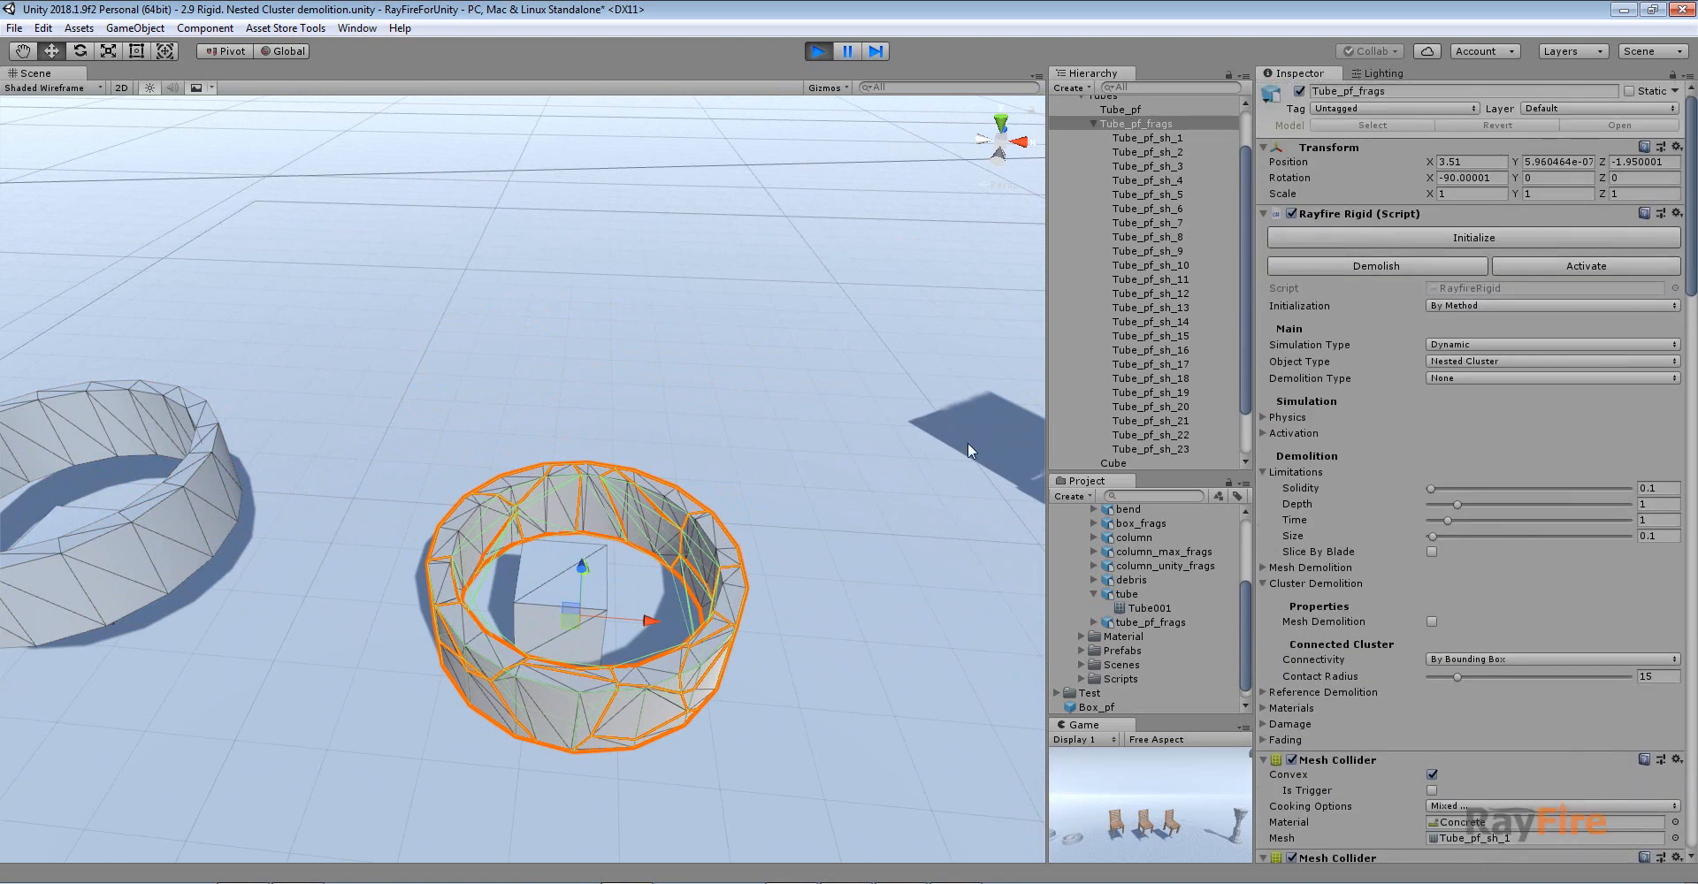
pyautogui.scroll(4, 619, 612)
pyautogui.keyDown('alt'); pyautogui.moveTo(628, 709); pyautogui.dragTo(539, 492); pyautogui.keyUp('alt')
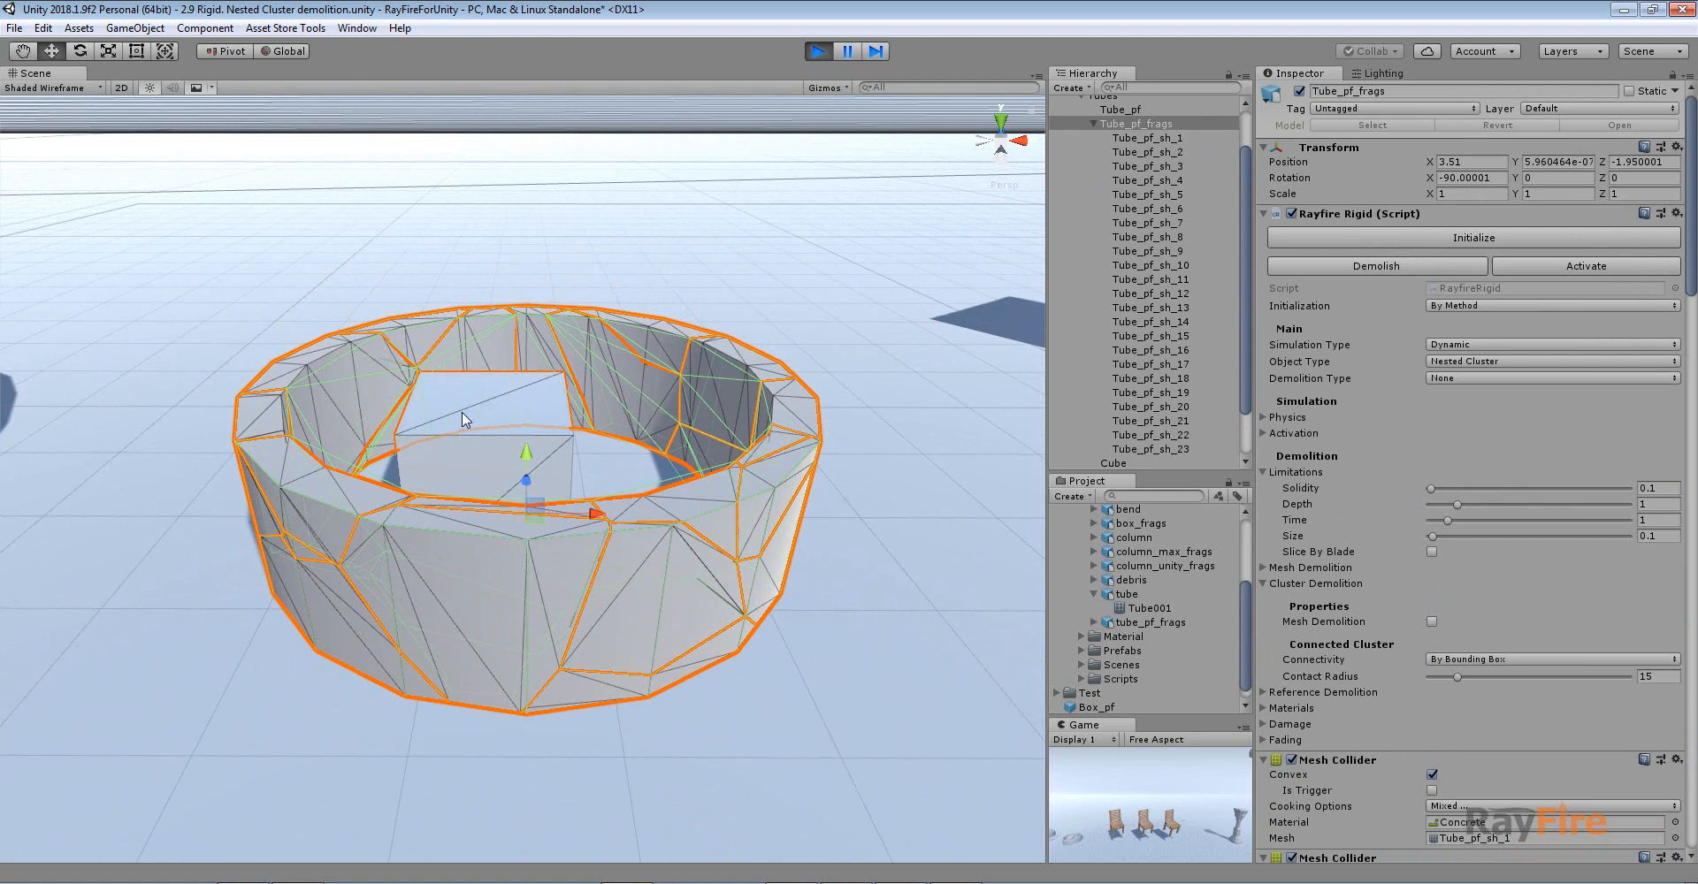
pyautogui.keyDown('alt'); pyautogui.moveTo(489, 390); pyautogui.dragTo(713, 480); pyautogui.keyUp('alt')
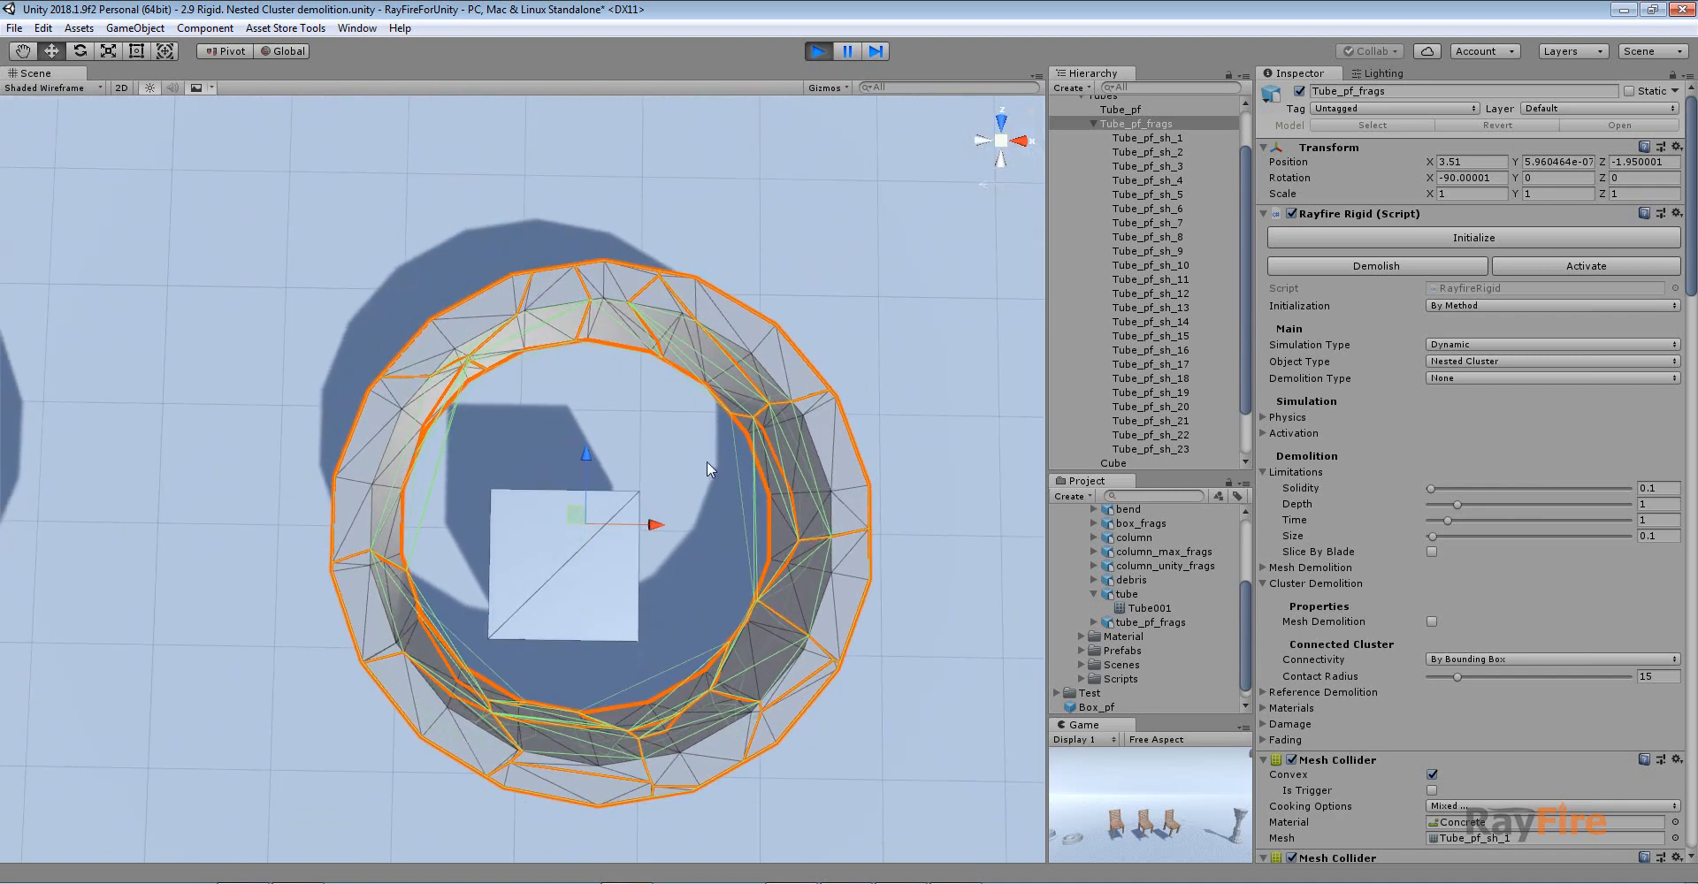
# - Move Cube (1) around inside the fragmented tube to push against its inner wall
pyautogui.click(566, 562)
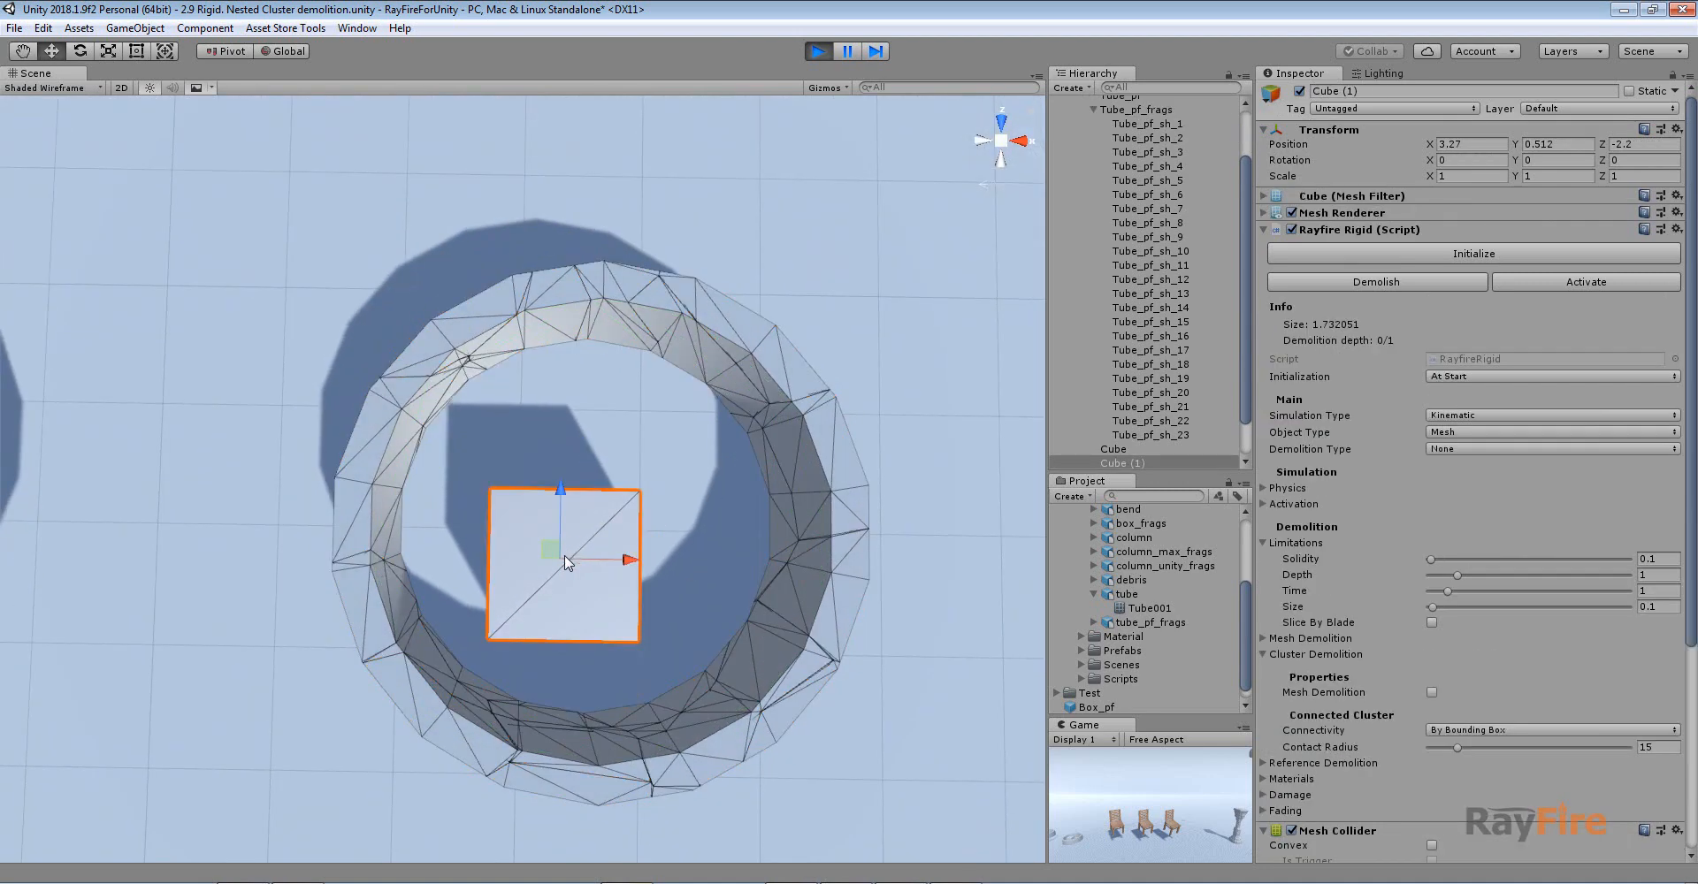
pyautogui.moveTo(549, 550); pyautogui.dragTo(555, 584)
pyautogui.keyDown('alt'); pyautogui.moveTo(686, 568); pyautogui.dragTo(455, 462); pyautogui.keyUp('alt')
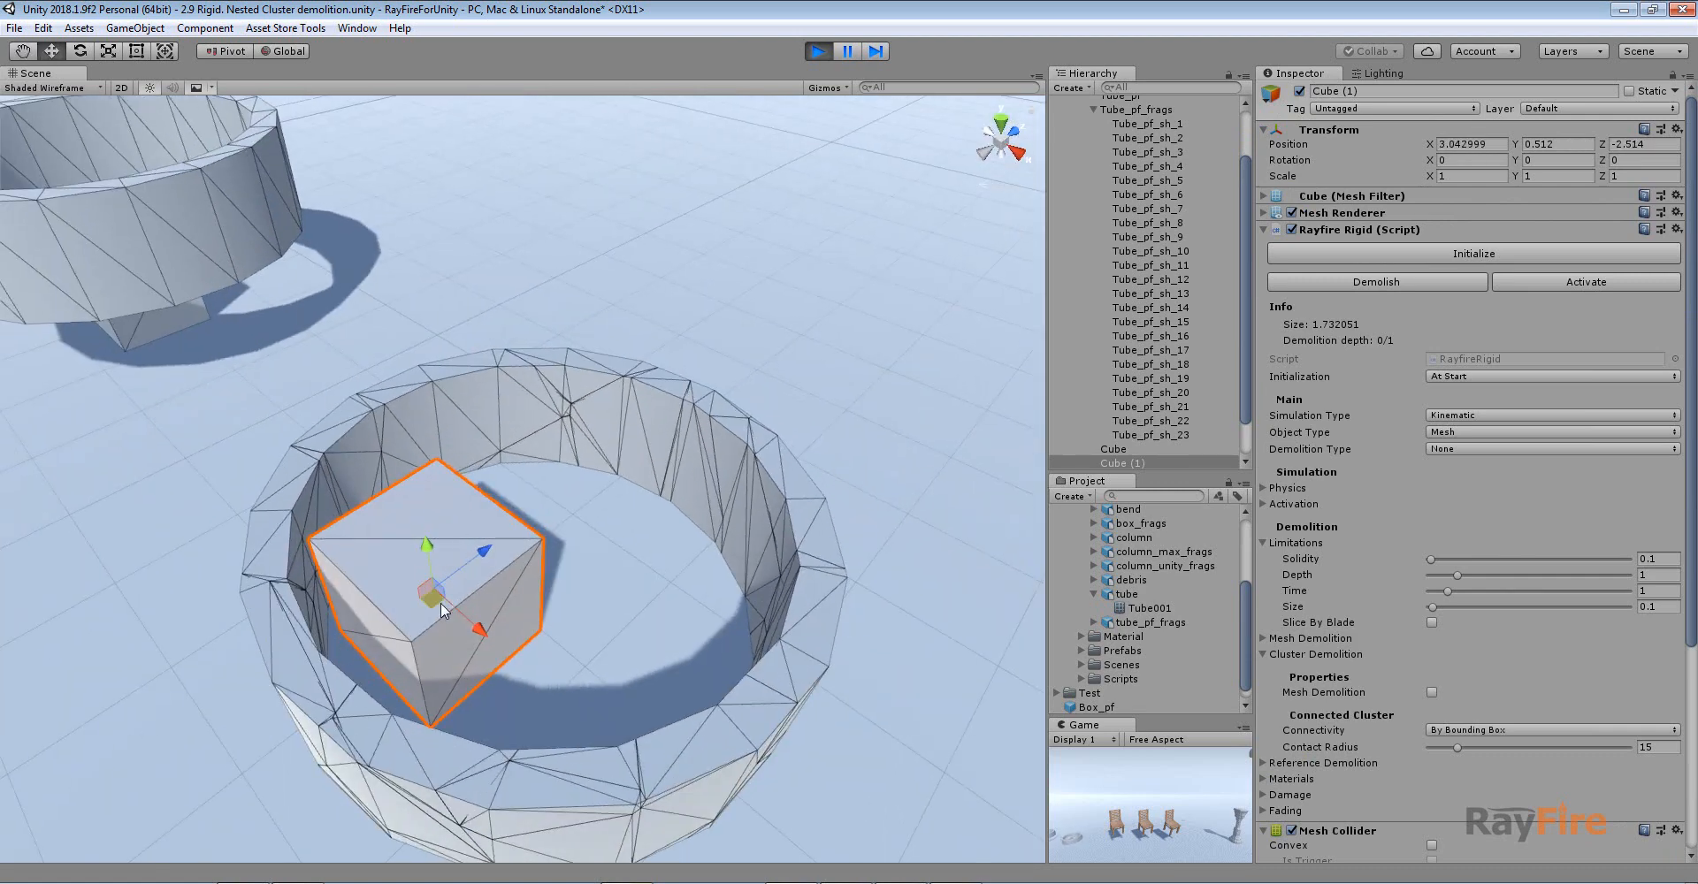
pyautogui.moveTo(441, 605); pyautogui.dragTo(562, 557)
pyautogui.keyDown('alt'); pyautogui.moveTo(644, 669); pyautogui.dragTo(803, 623); pyautogui.keyUp('alt')
# - Lift the simulated Tube_pf_frags off the cube and drop it so that it collides with the cube
pyautogui.click(798, 622)
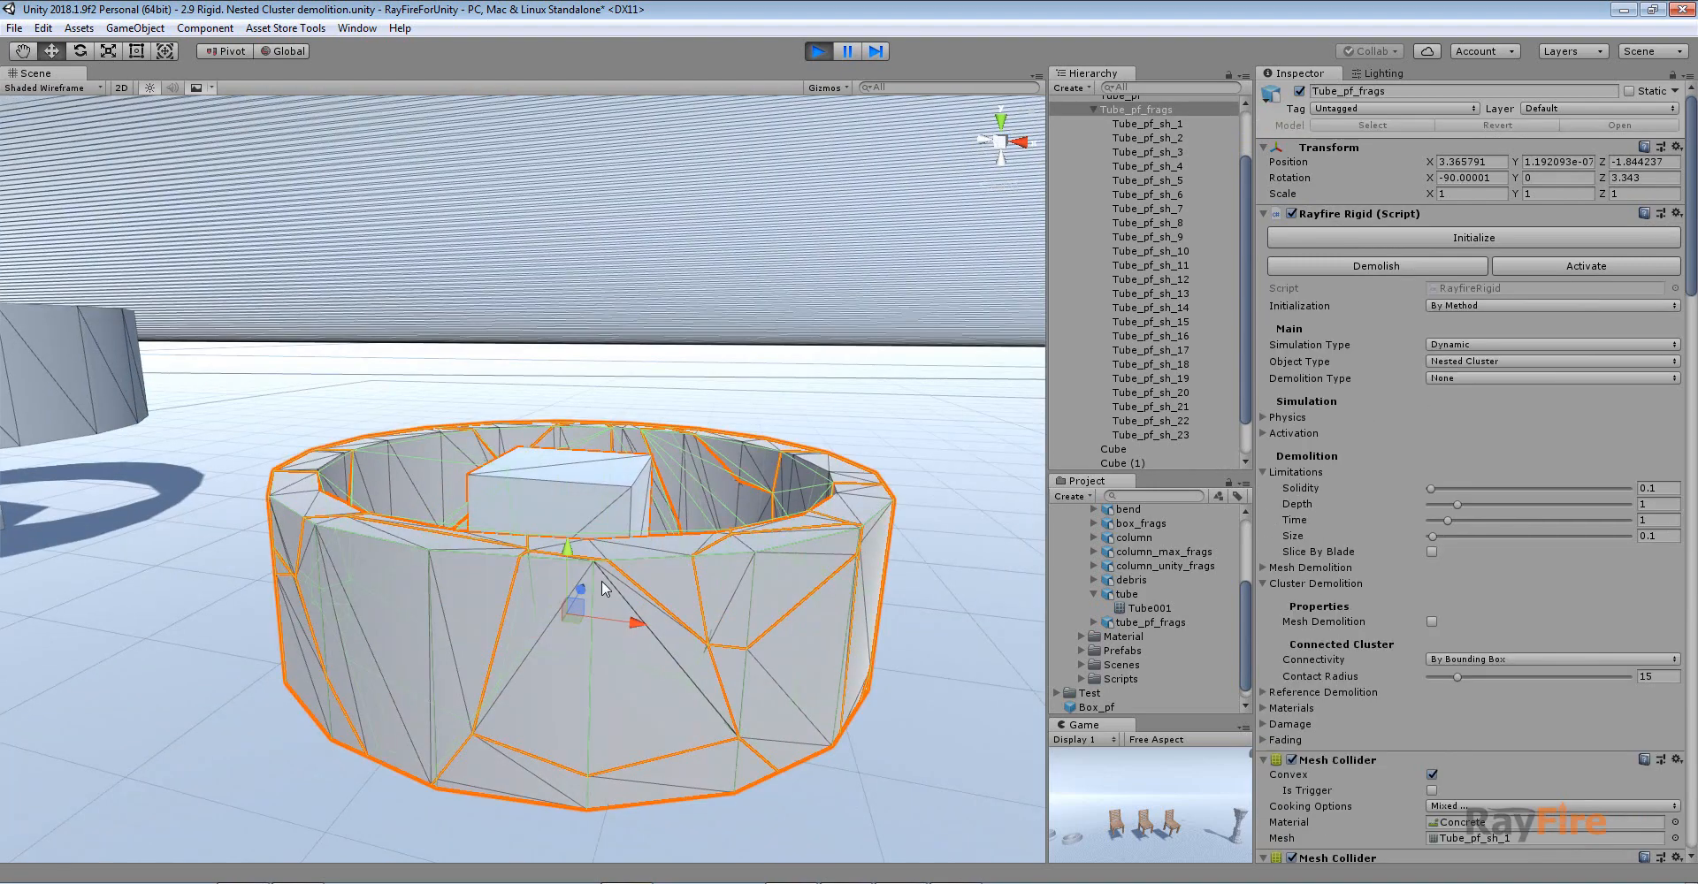
pyautogui.moveTo(577, 601); pyautogui.dragTo(658, 364)
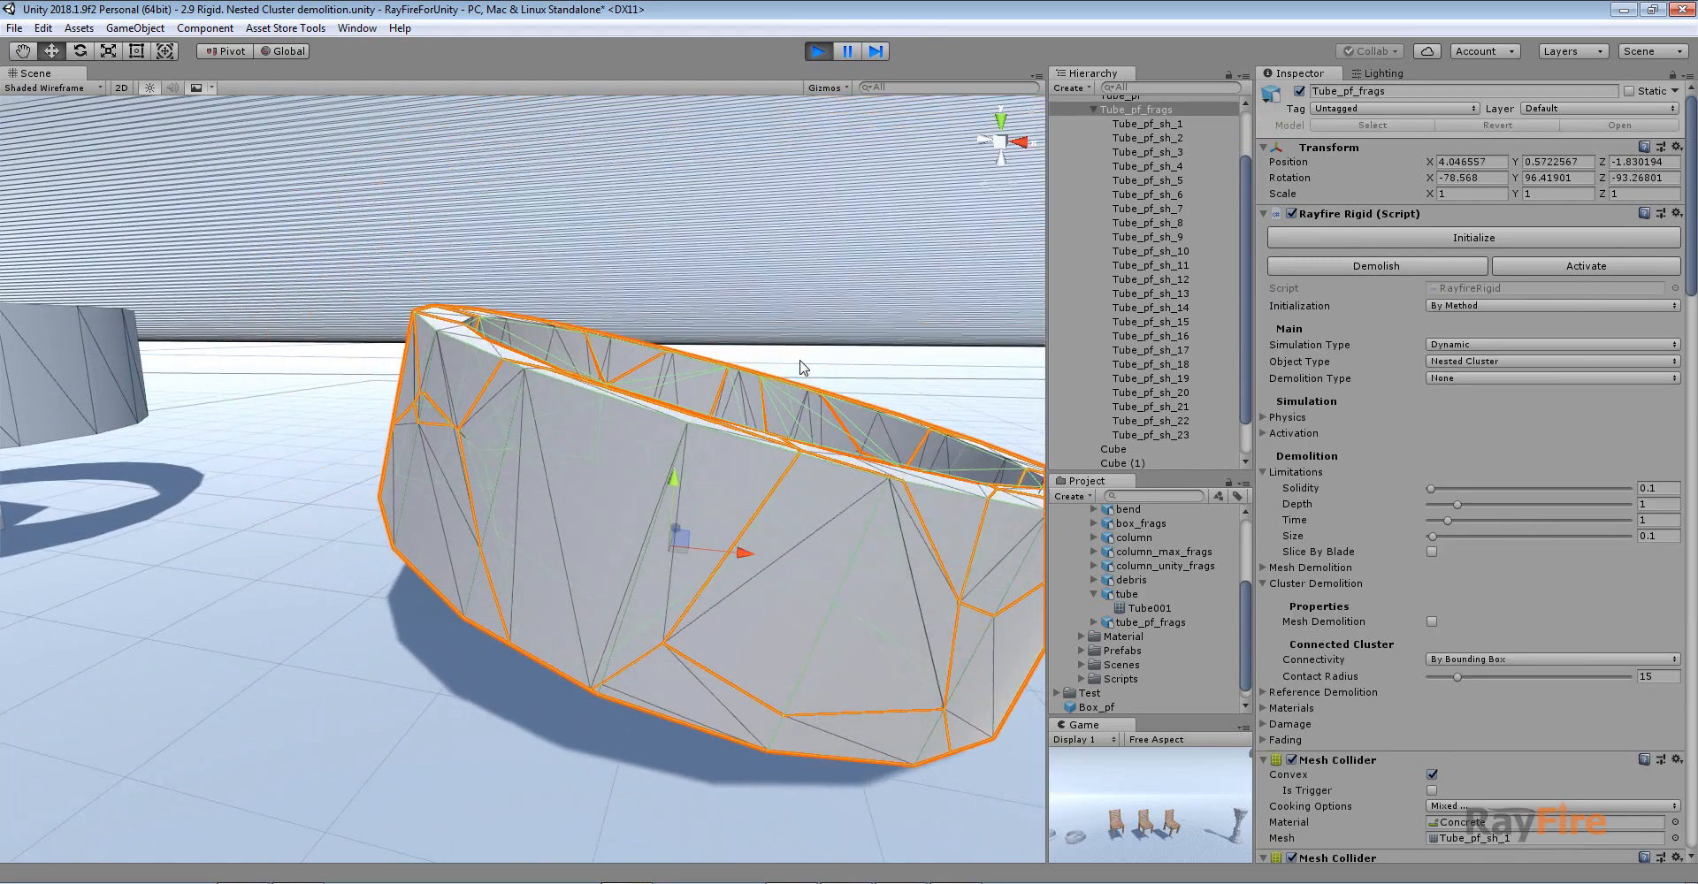
pyautogui.scroll(-2, 637, 544)
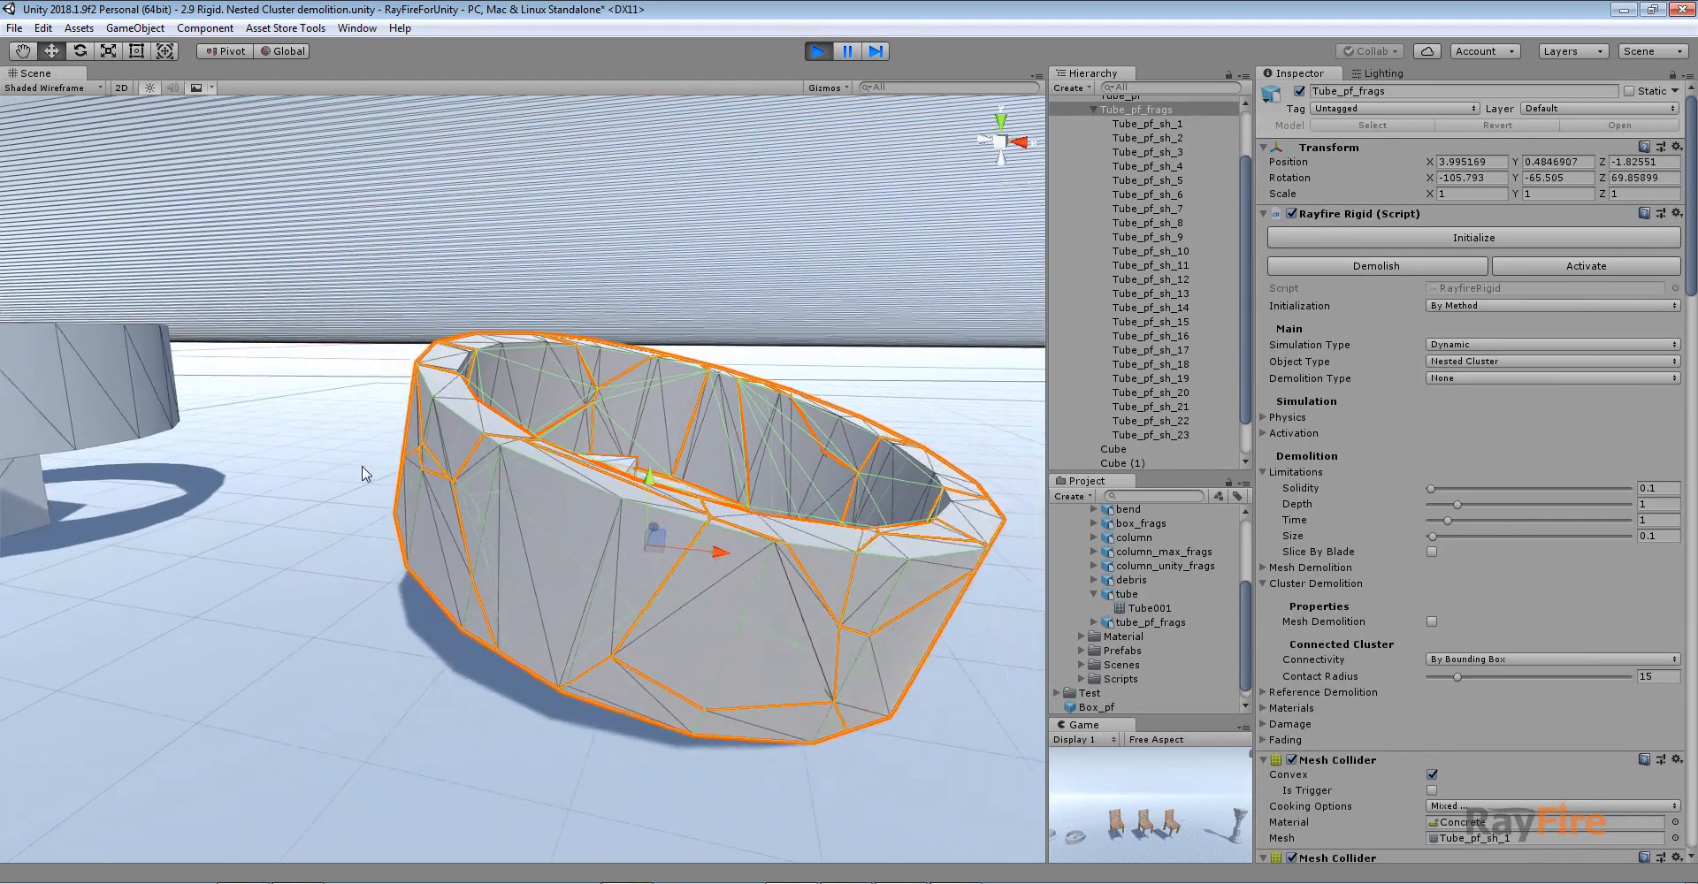
pyautogui.moveTo(649, 532); pyautogui.dragTo(676, 430)
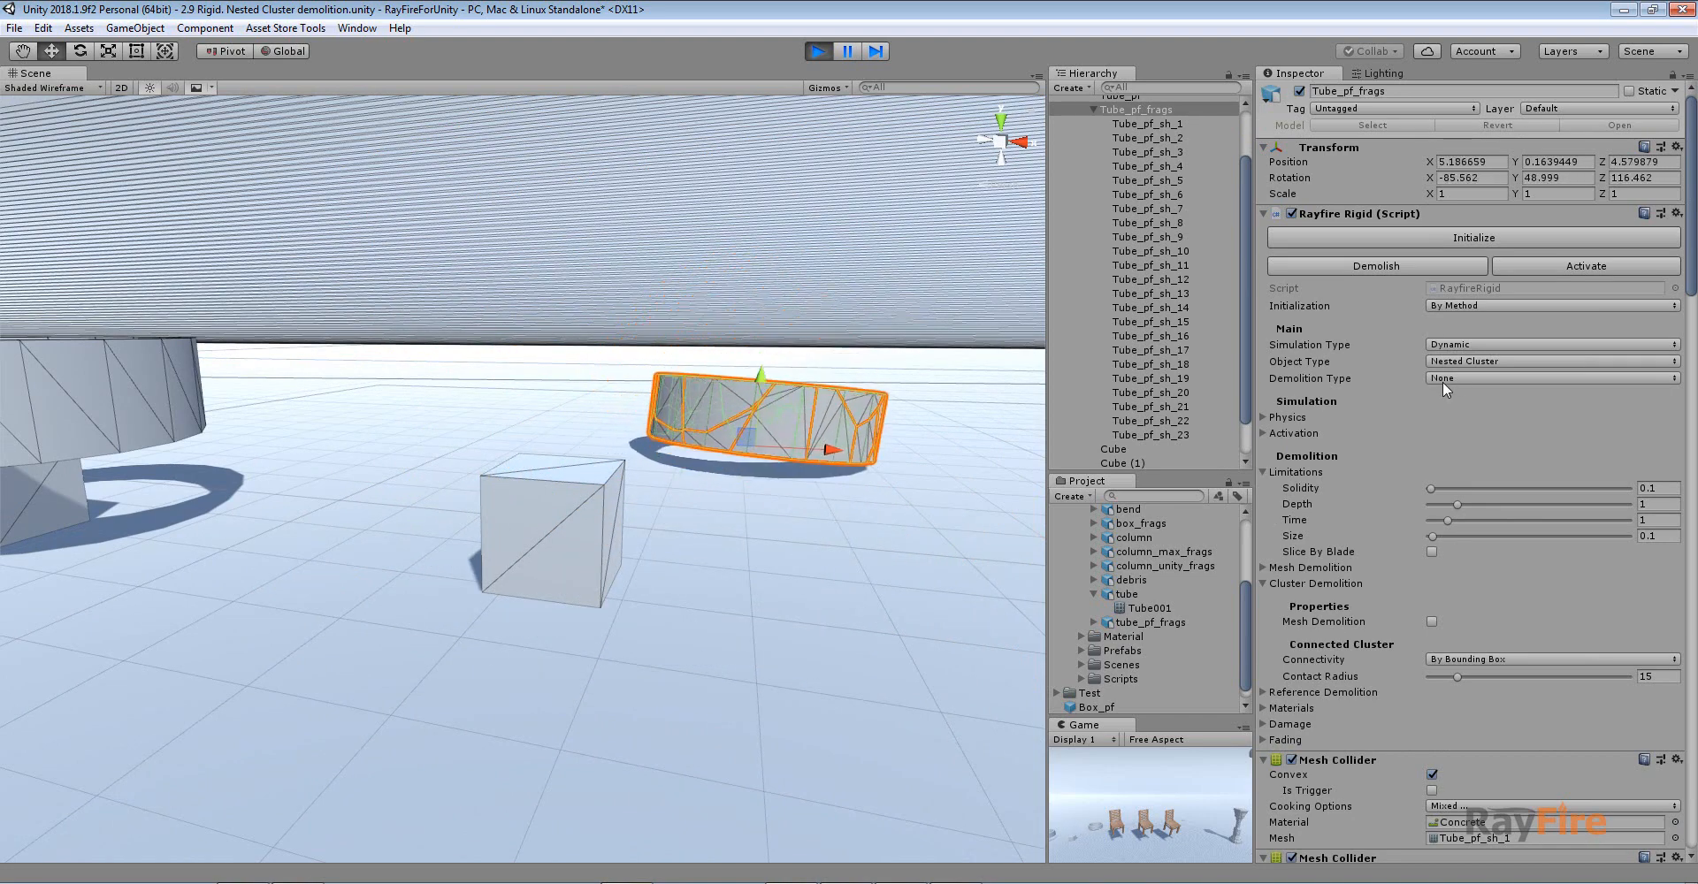
pyautogui.keyDown('alt'); pyautogui.moveTo(758, 366); pyautogui.dragTo(482, 390); pyautogui.keyUp('alt')
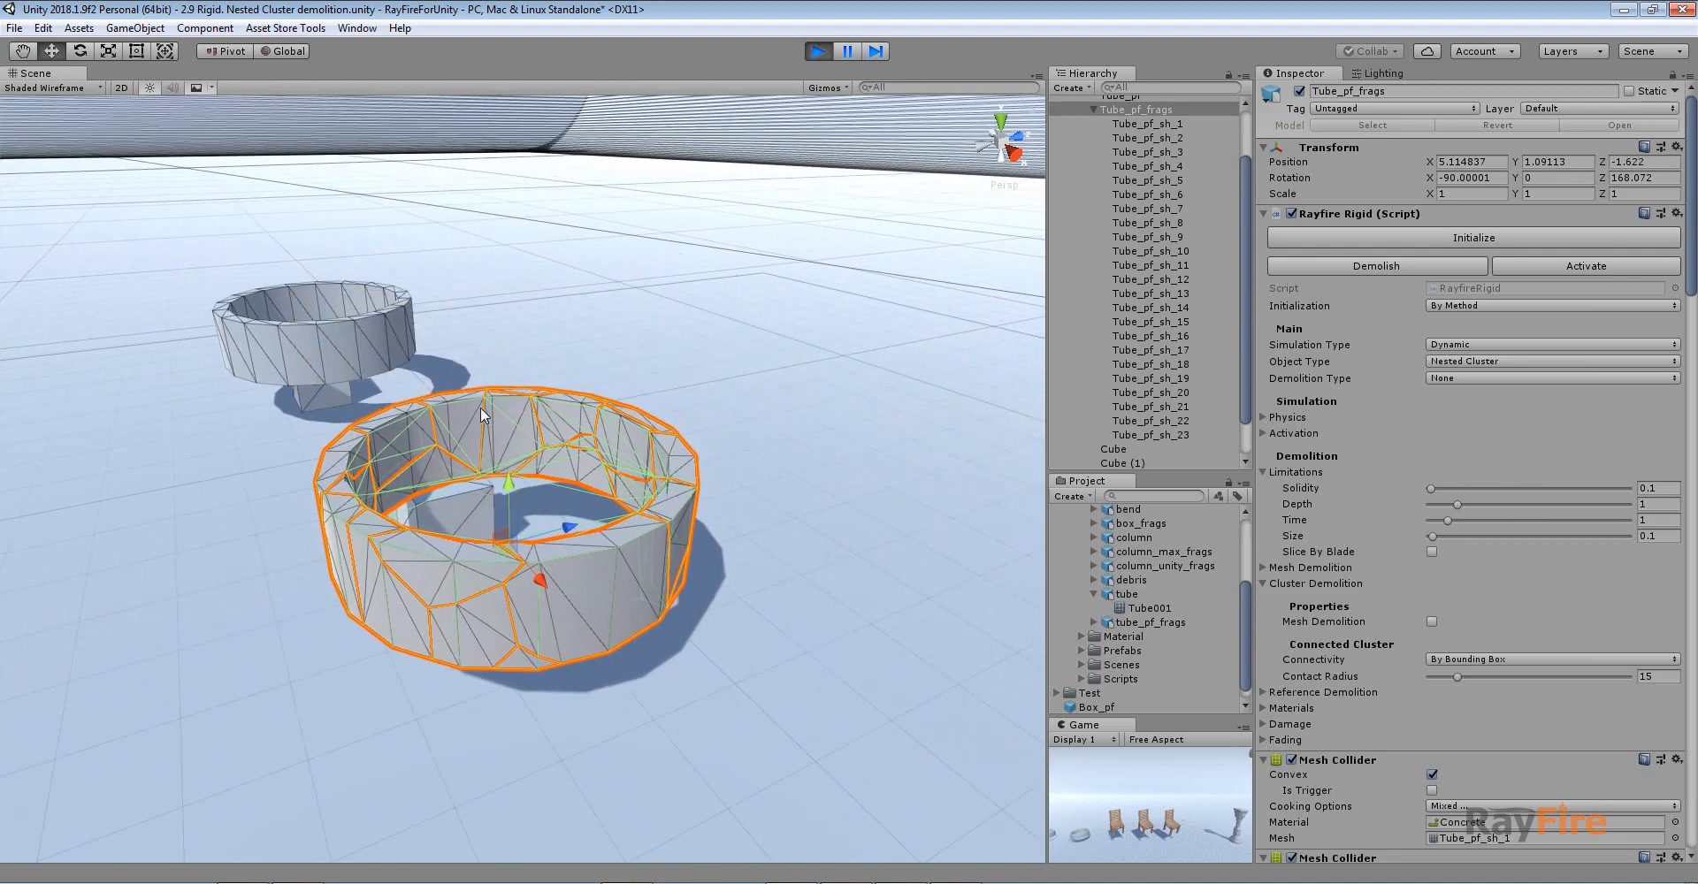
pyautogui.keyDown('alt'); pyautogui.moveTo(437, 525); pyautogui.dragTo(755, 483); pyautogui.keyUp('alt')
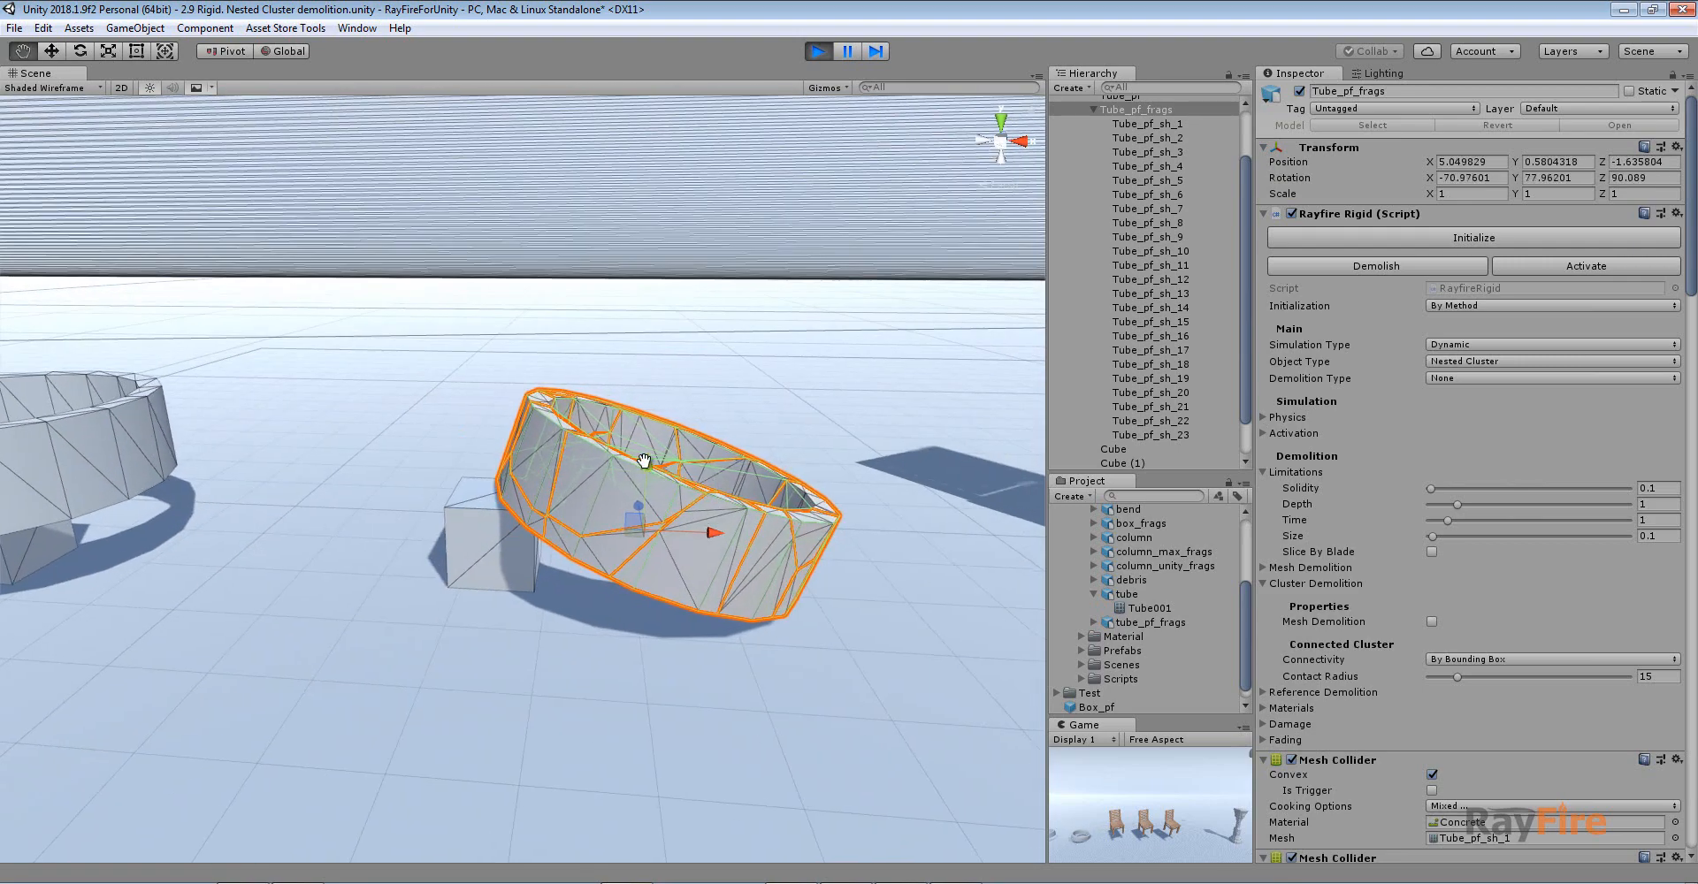
# - Examine the tilted fragmented tube and review its list of Mesh Colliders and its Nested Cluster settings
pyautogui.press('f')
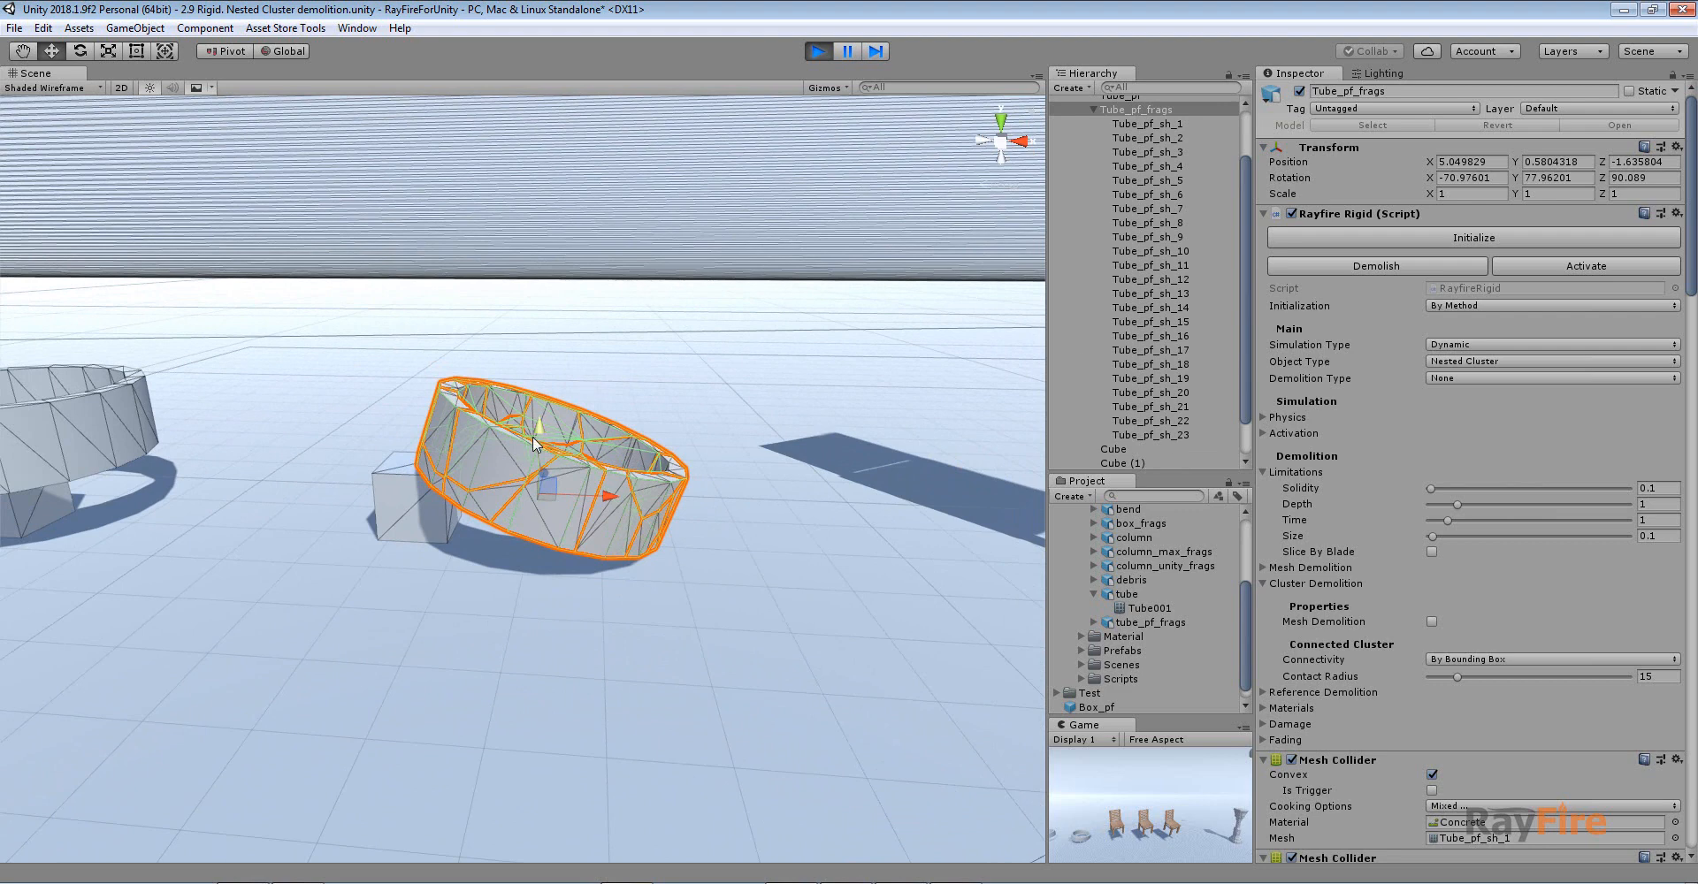
pyautogui.keyDown('alt'); pyautogui.moveTo(557, 442); pyautogui.dragTo(559, 493); pyautogui.keyUp('alt')
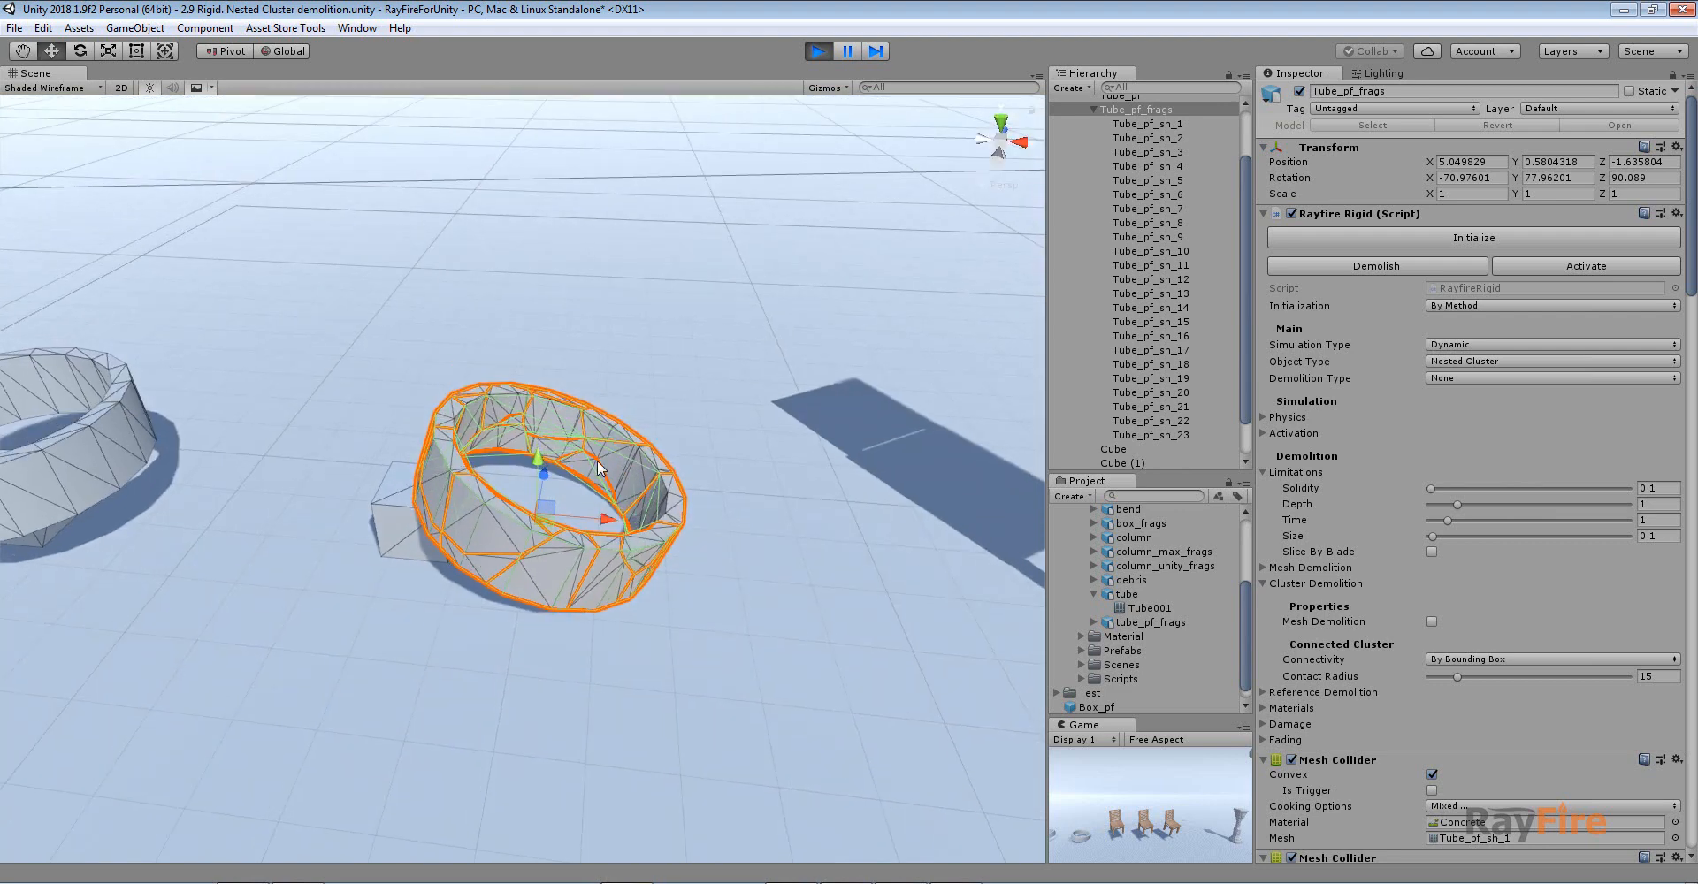
pyautogui.moveTo(674, 467); pyautogui.dragTo(656, 510, button='middle')
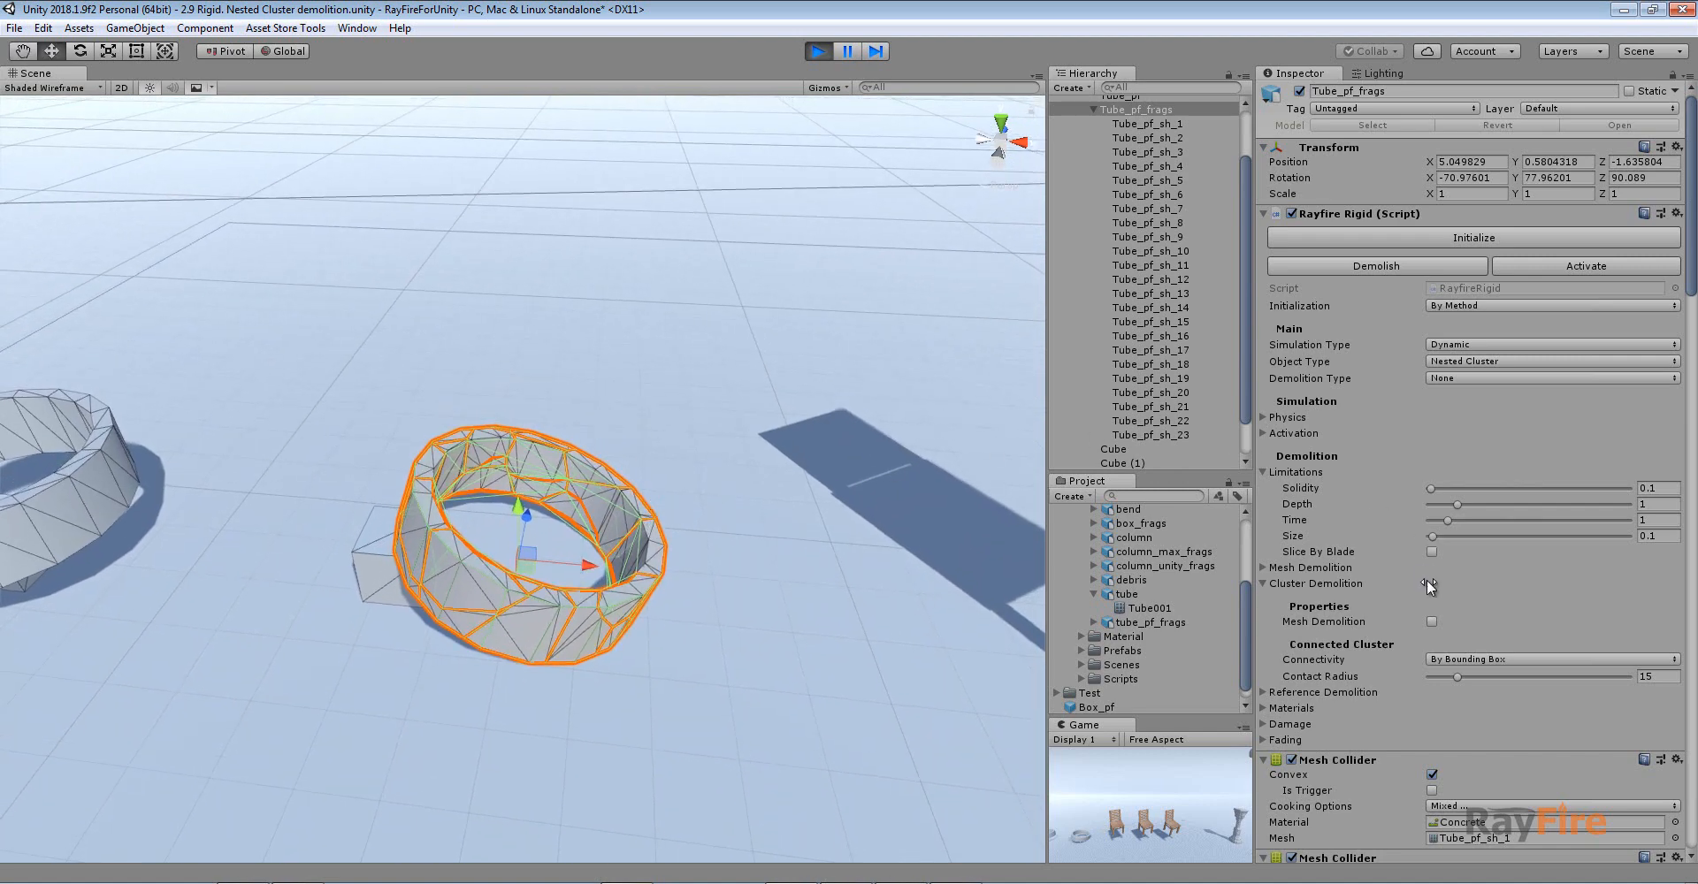
pyautogui.scroll(-20, 1426, 581)
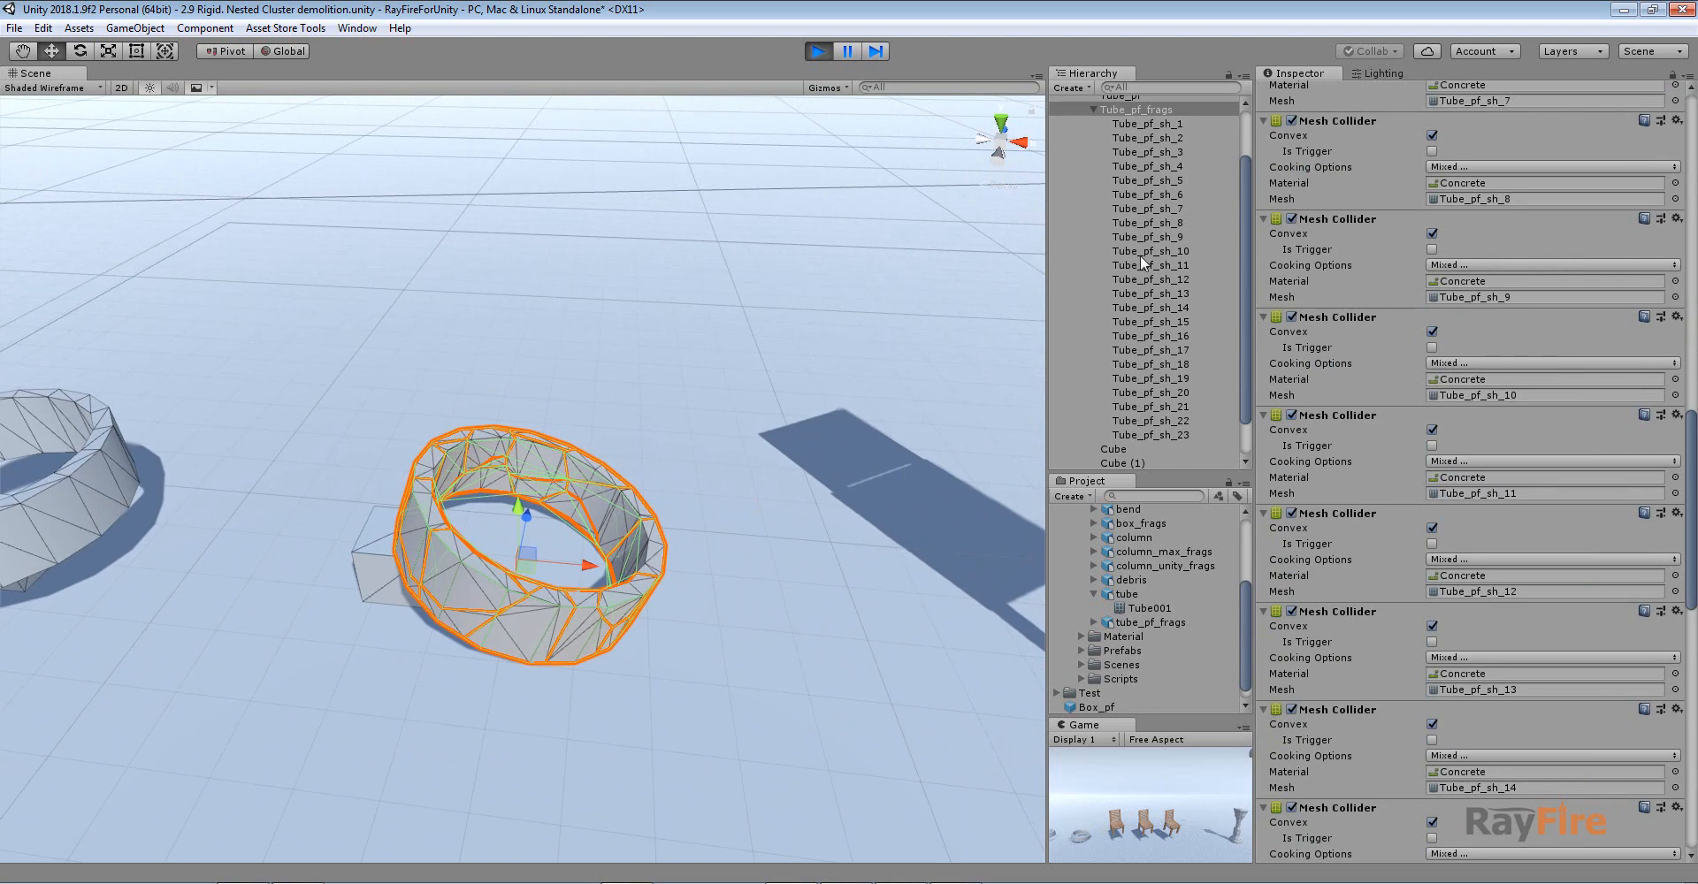
pyautogui.scroll(3, 1141, 261)
pyautogui.scroll(20, 1441, 296)
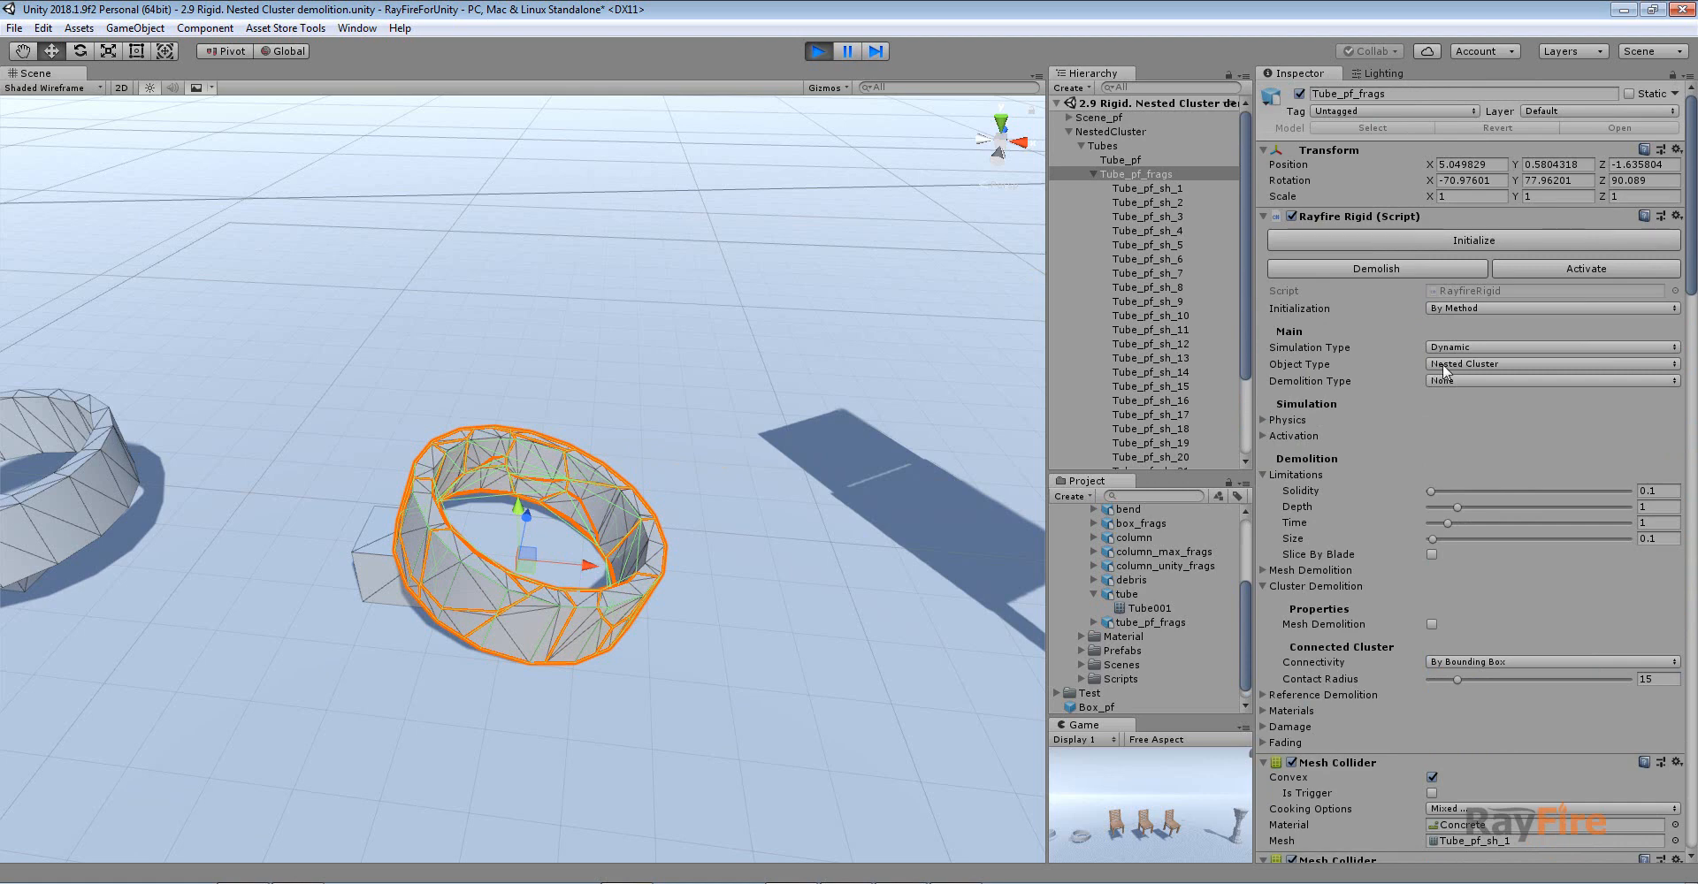
pyautogui.scroll(-4, 840, 221)
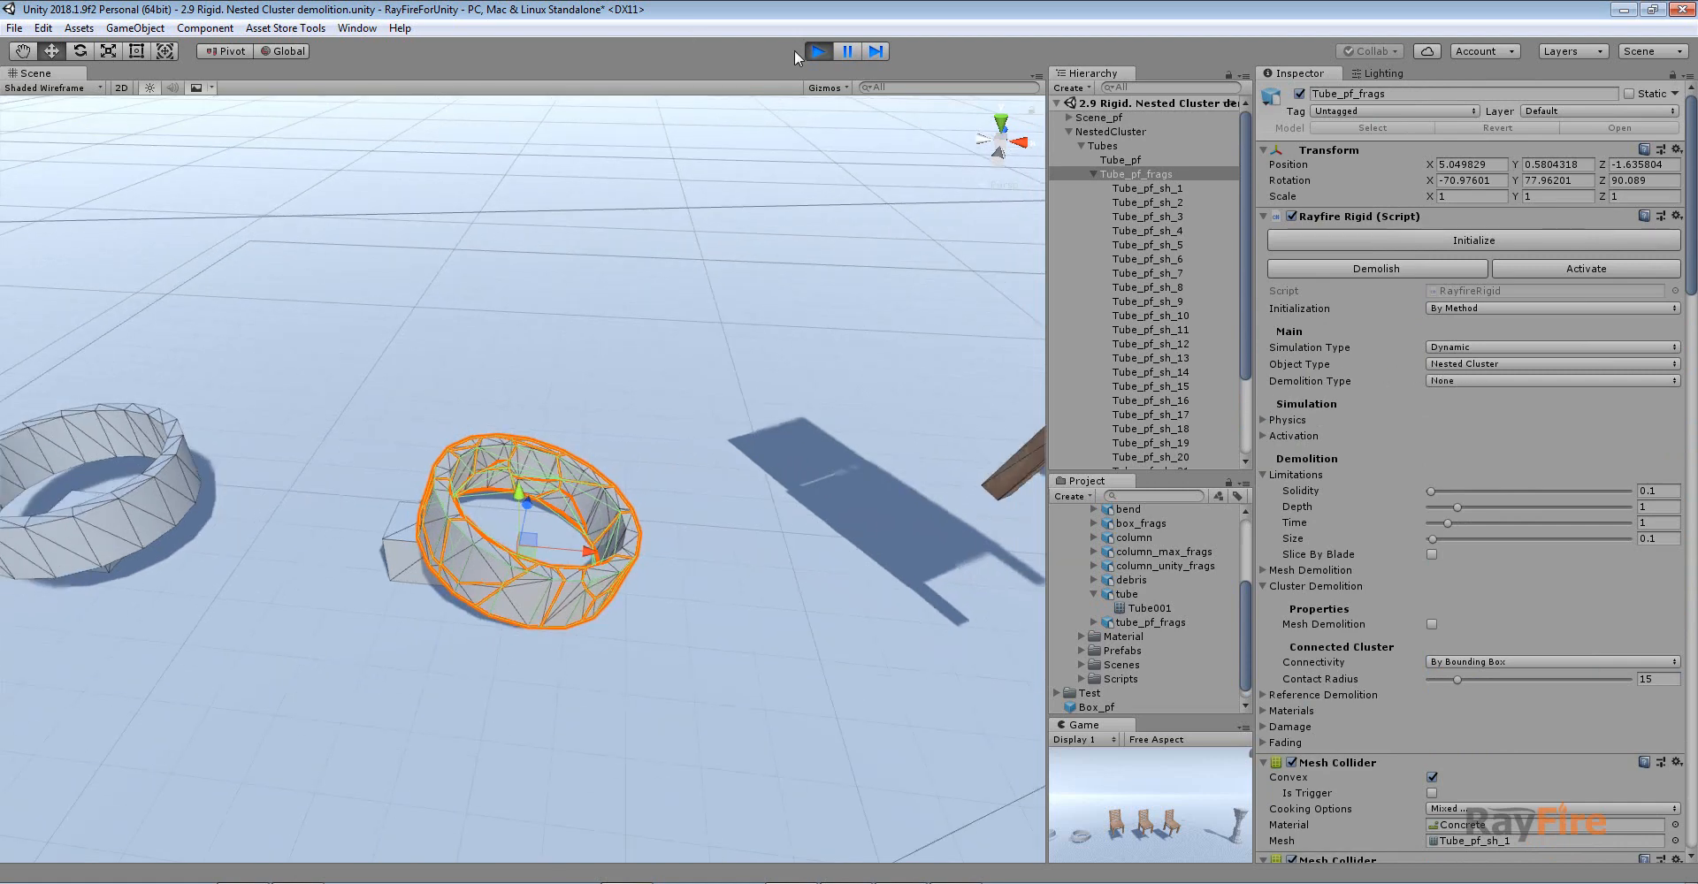
pyautogui.moveTo(857, 315); pyautogui.dragTo(332, 321, button='middle')
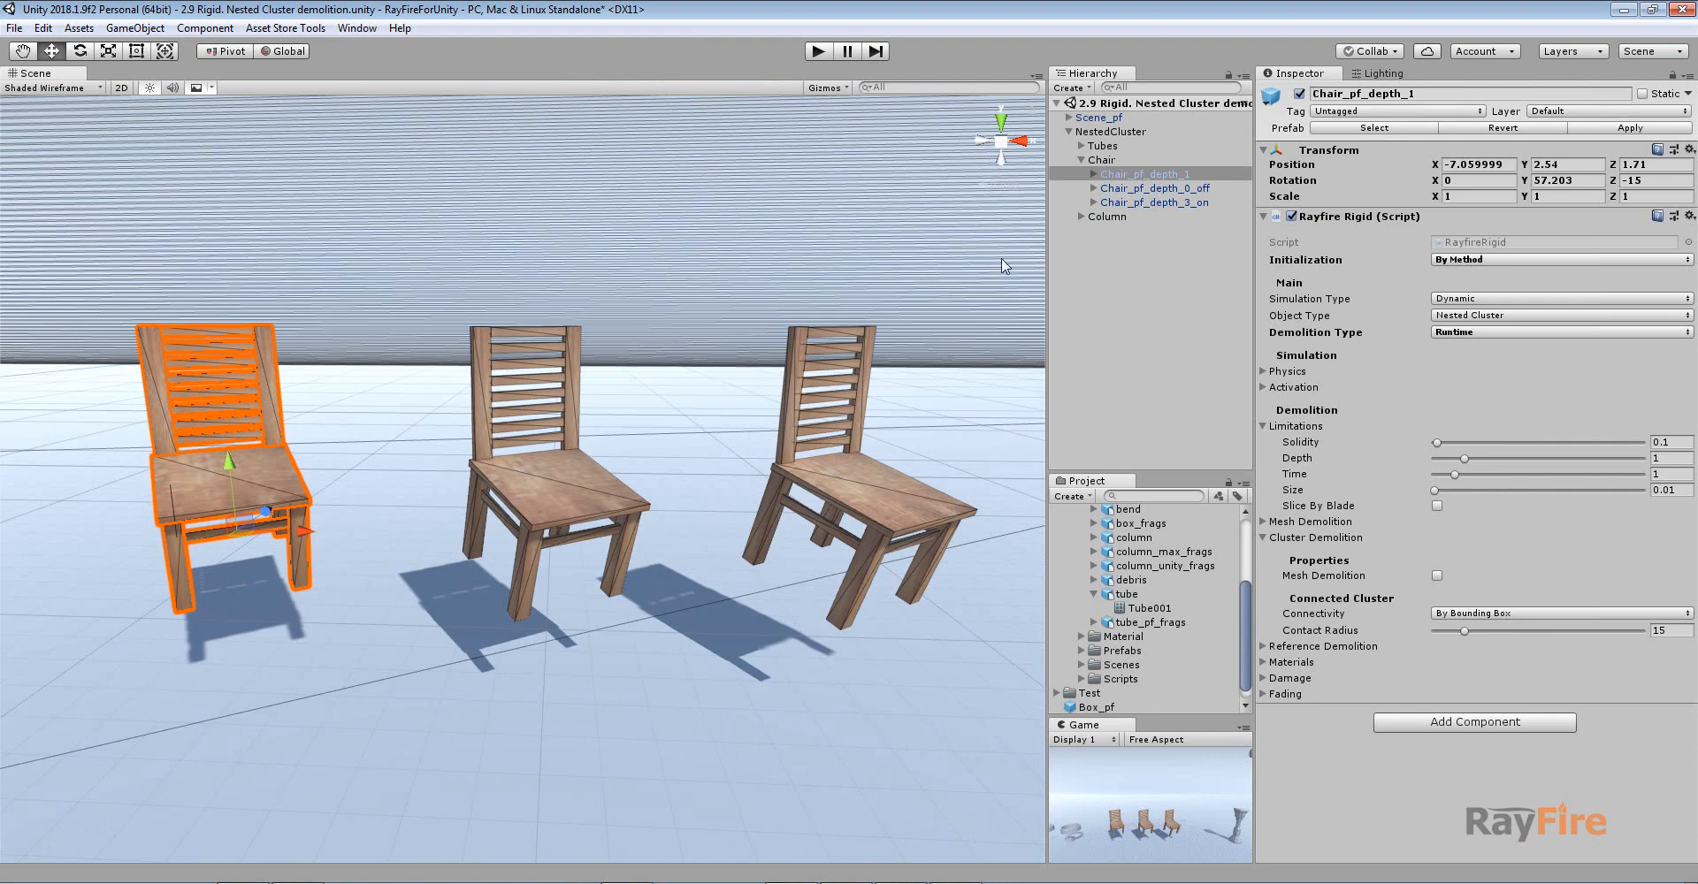
# - Examine the Cube pieces grouped under the Top and Bottom children of Chair_pf_depth_1
pyautogui.click(1094, 174)
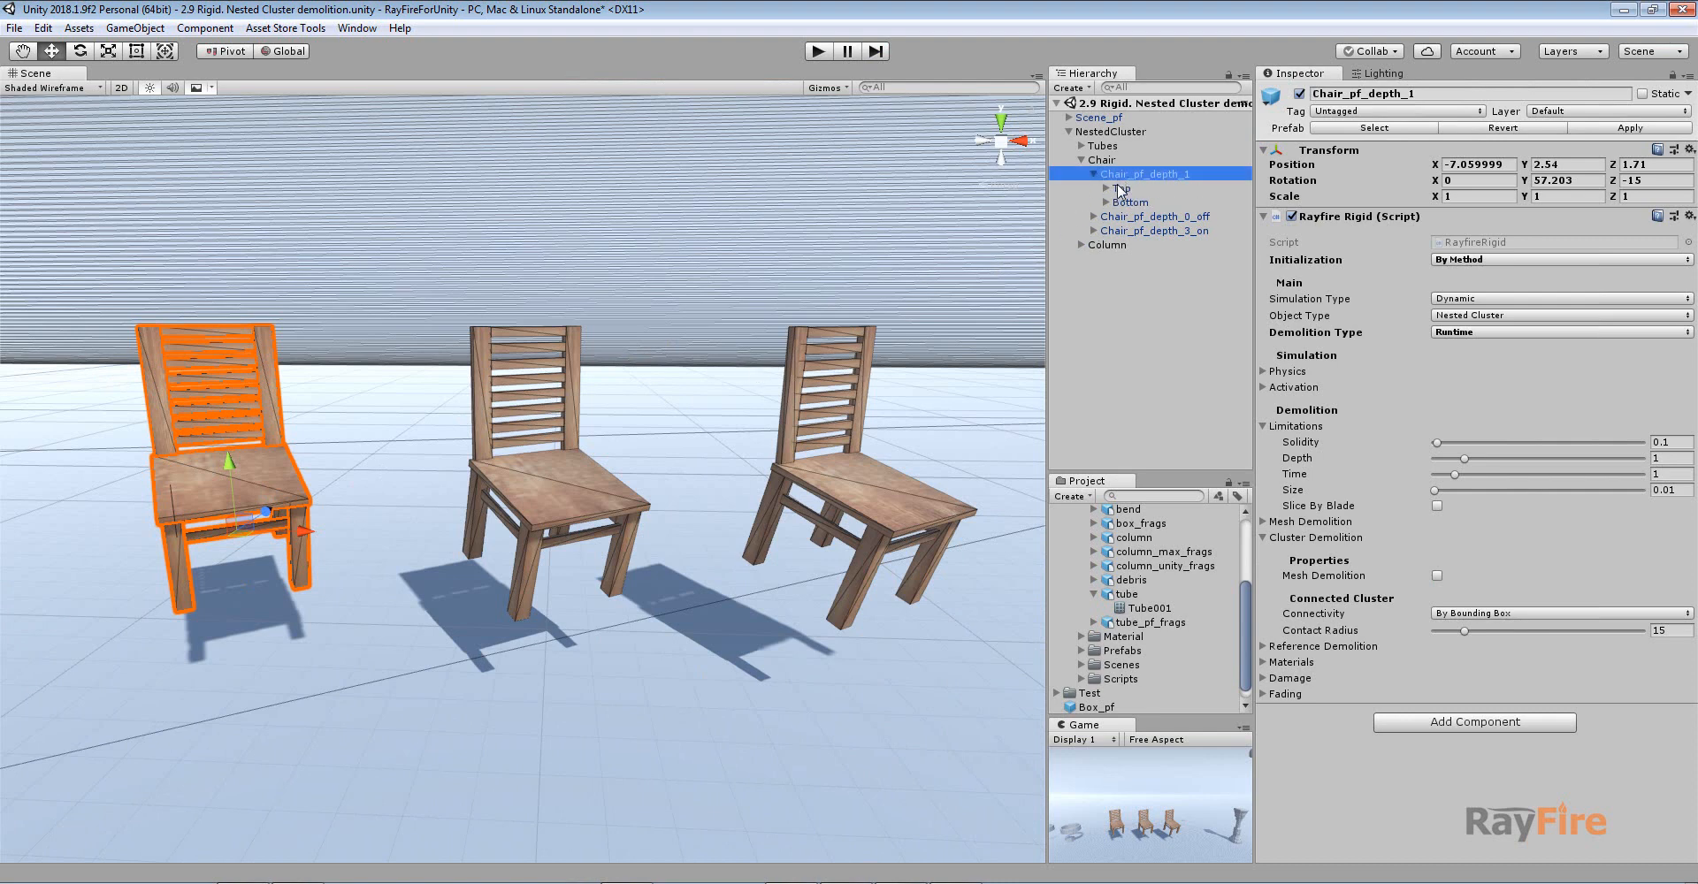
pyautogui.click(1128, 189)
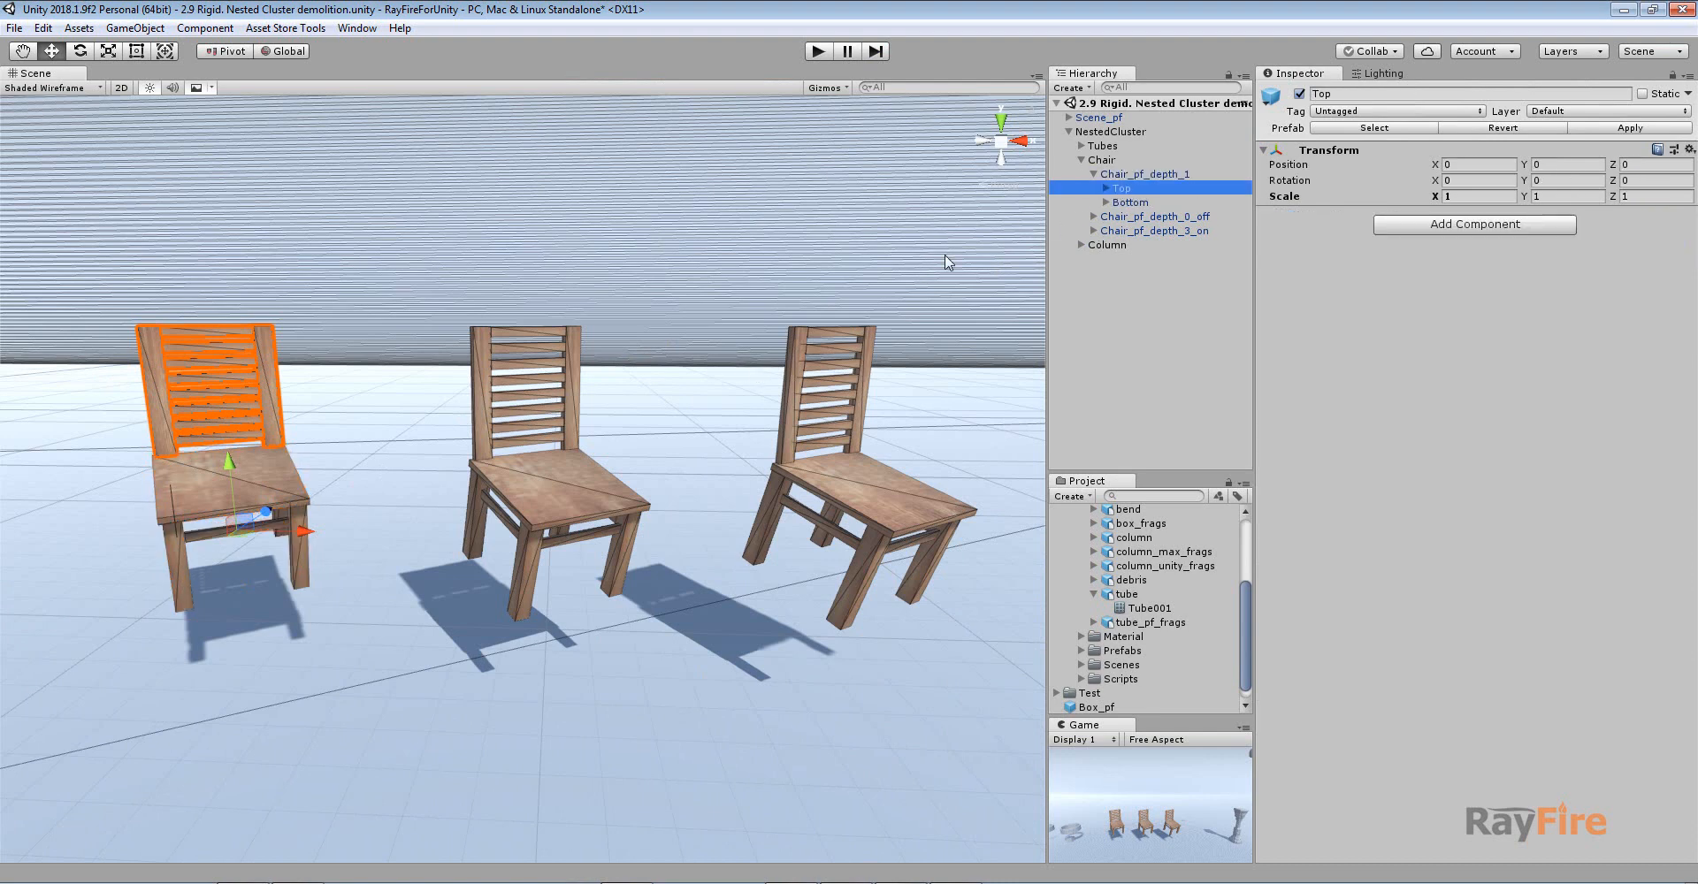
pyautogui.press('f')
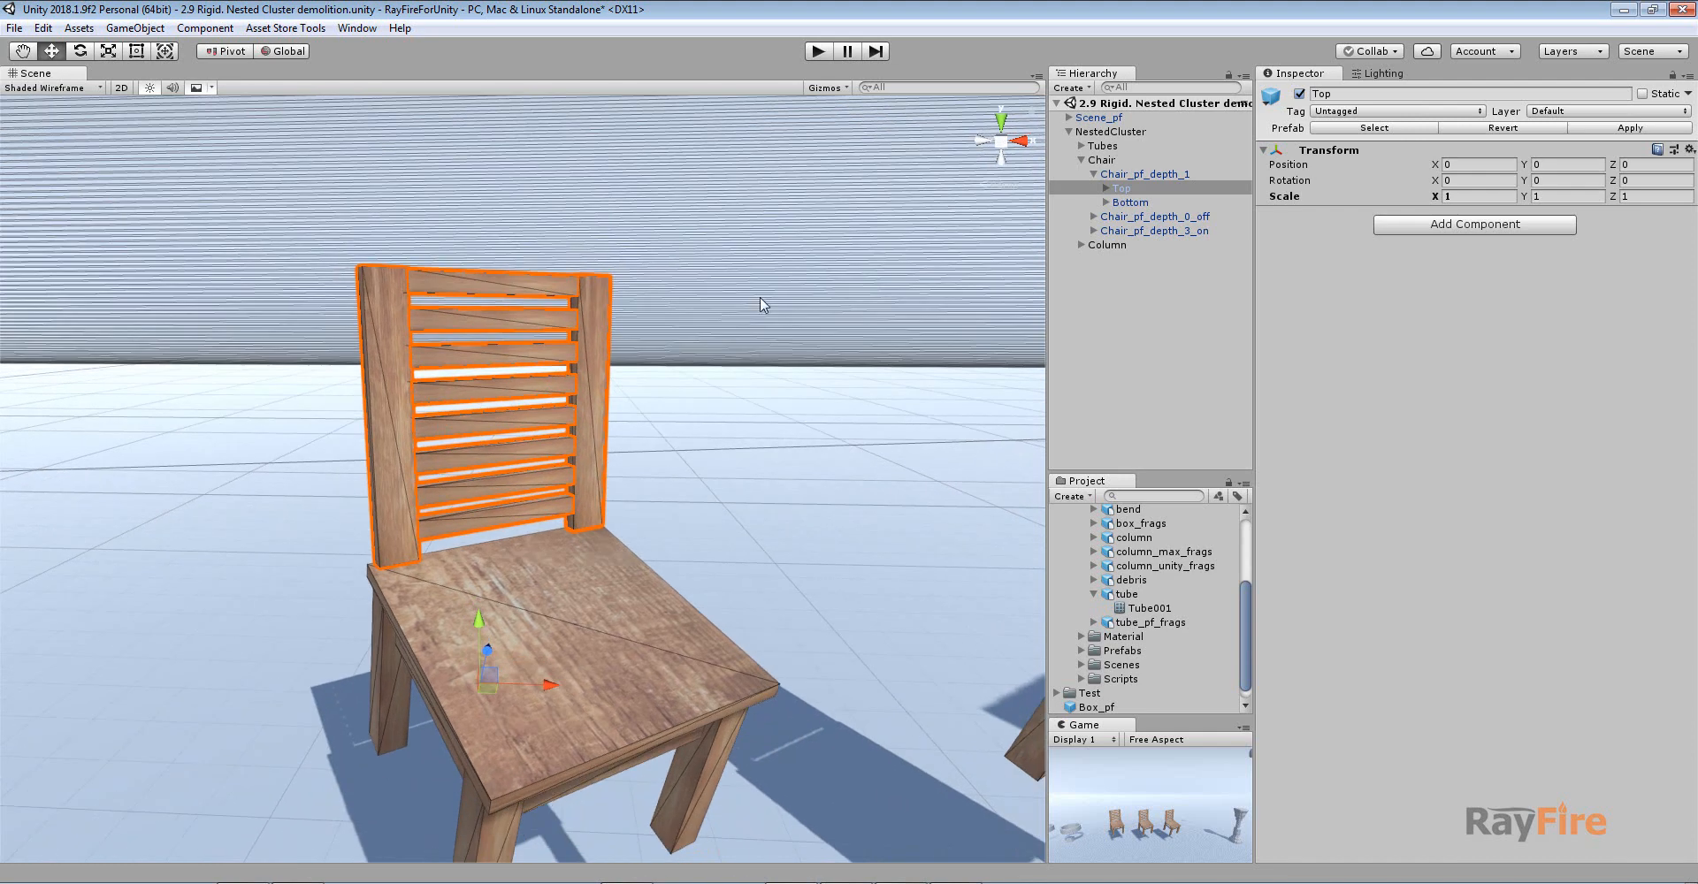
pyautogui.click(1106, 189)
pyautogui.click(1140, 204)
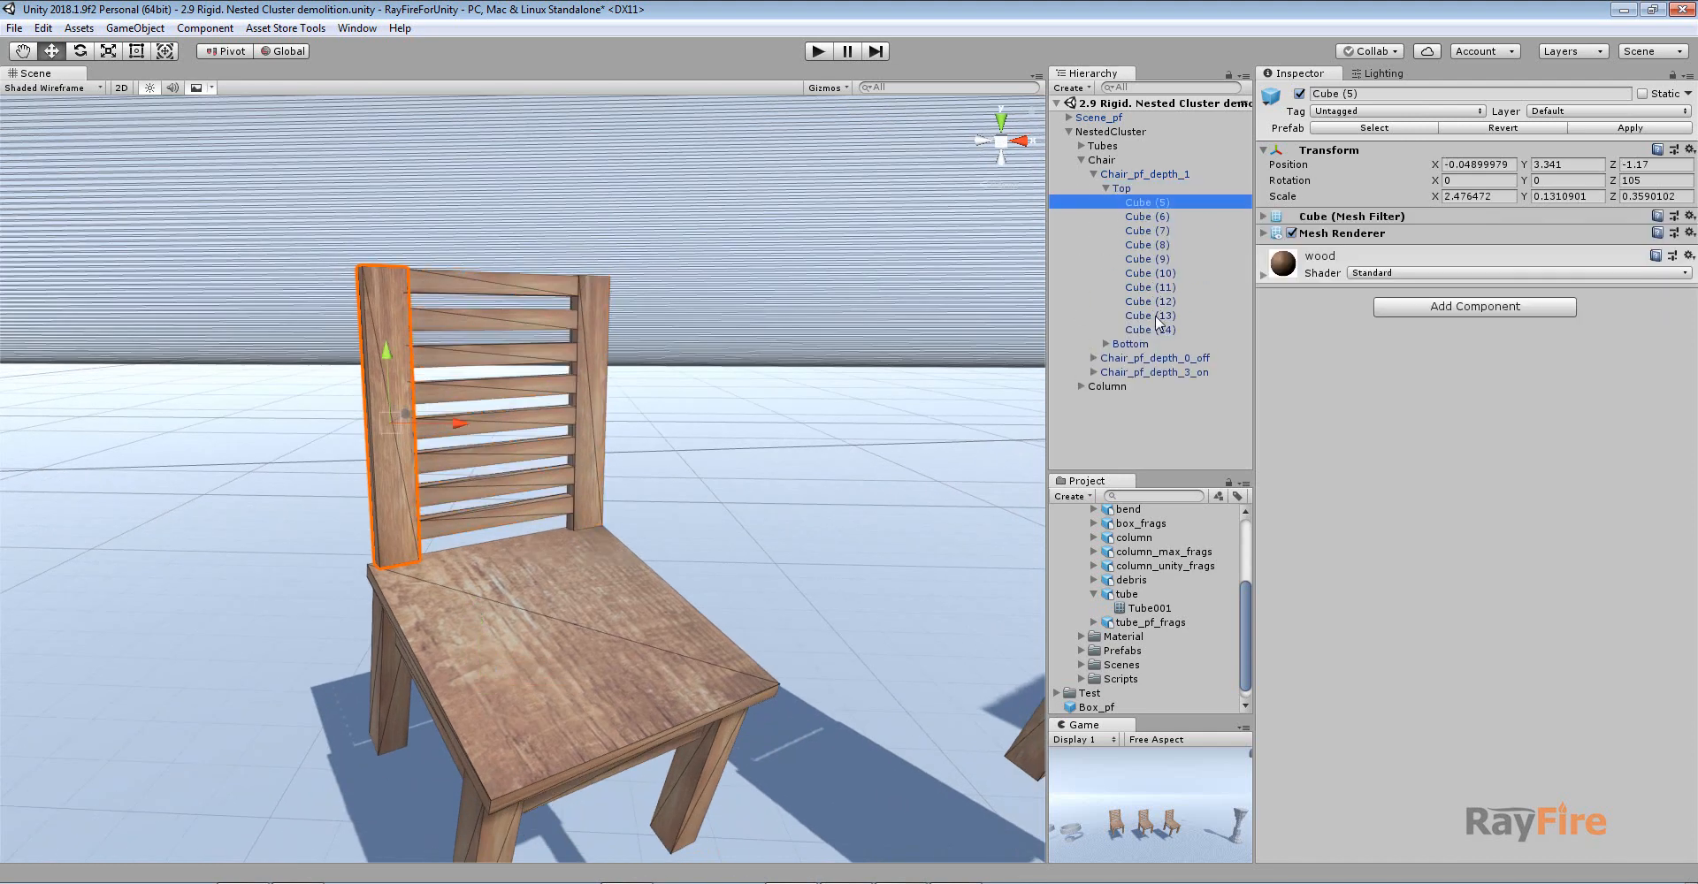
pyautogui.keyDown('shift'); pyautogui.click(1154, 328); pyautogui.keyUp('shift')
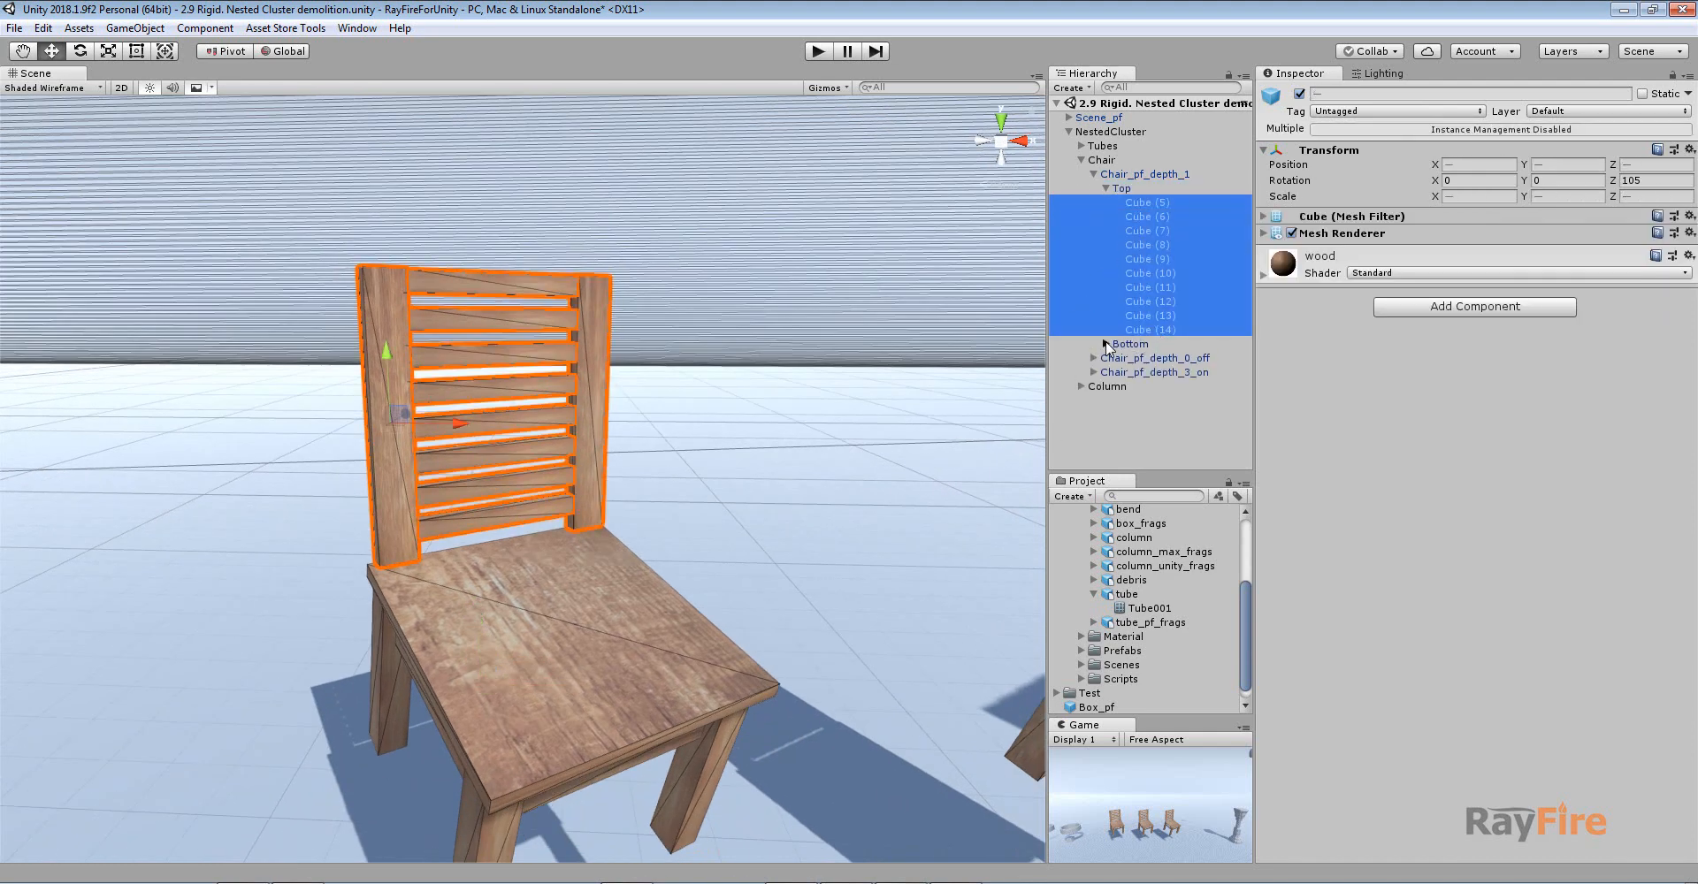
pyautogui.click(1107, 343)
pyautogui.click(1124, 344)
pyautogui.keyDown('alt'); pyautogui.moveTo(711, 466); pyautogui.dragTo(602, 124); pyautogui.keyUp('alt')
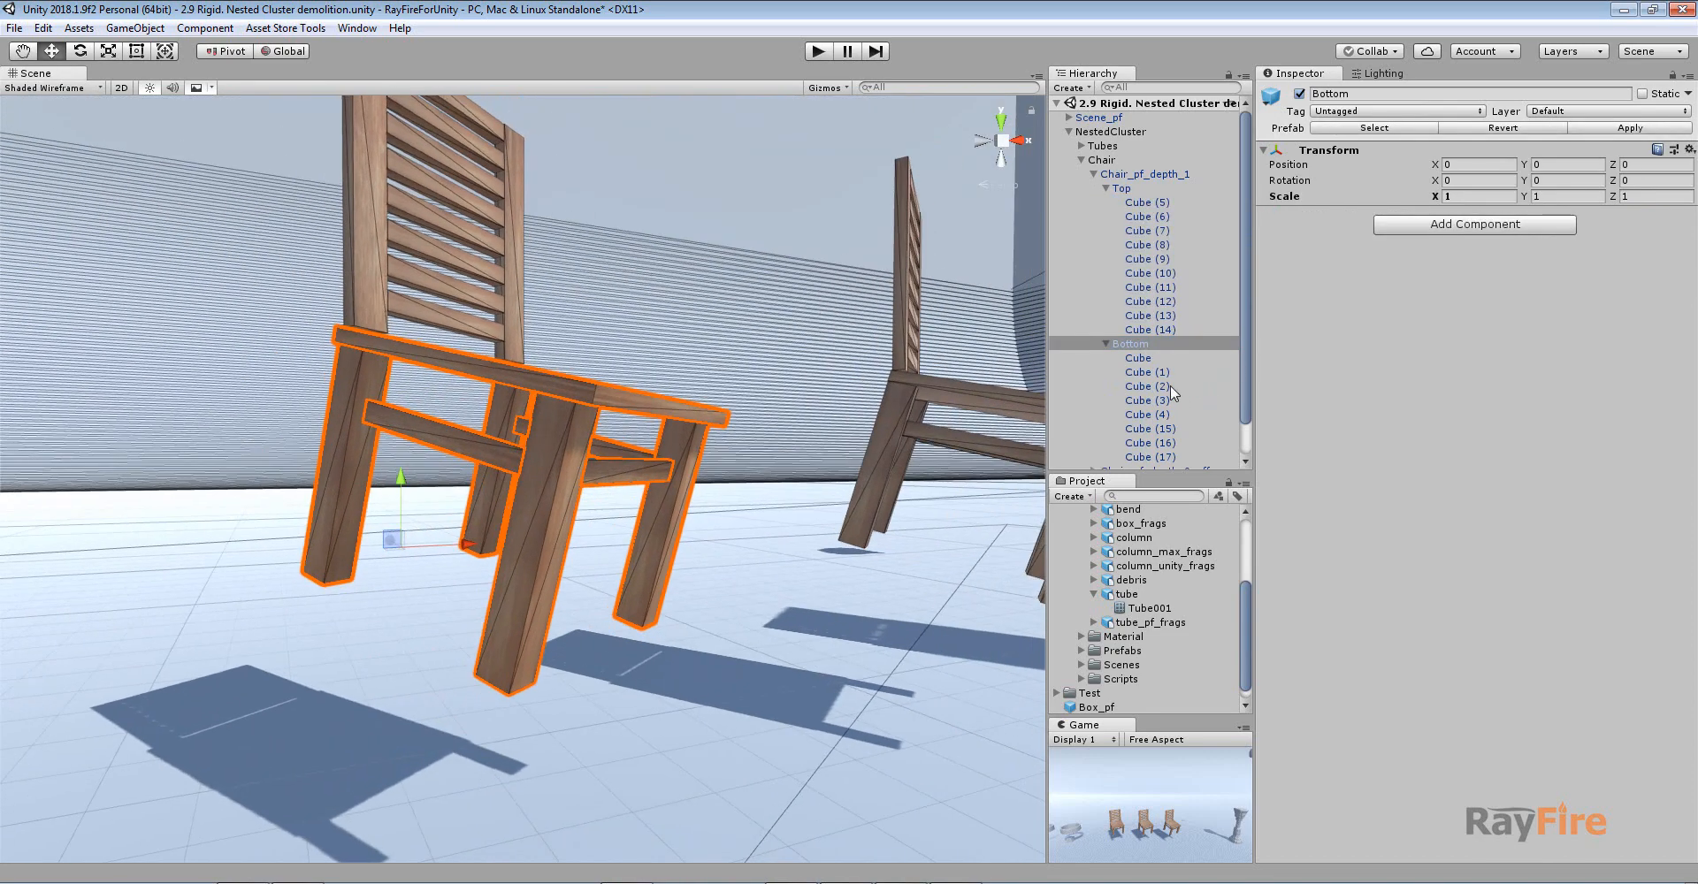
pyautogui.click(1171, 386)
pyautogui.click(1158, 452)
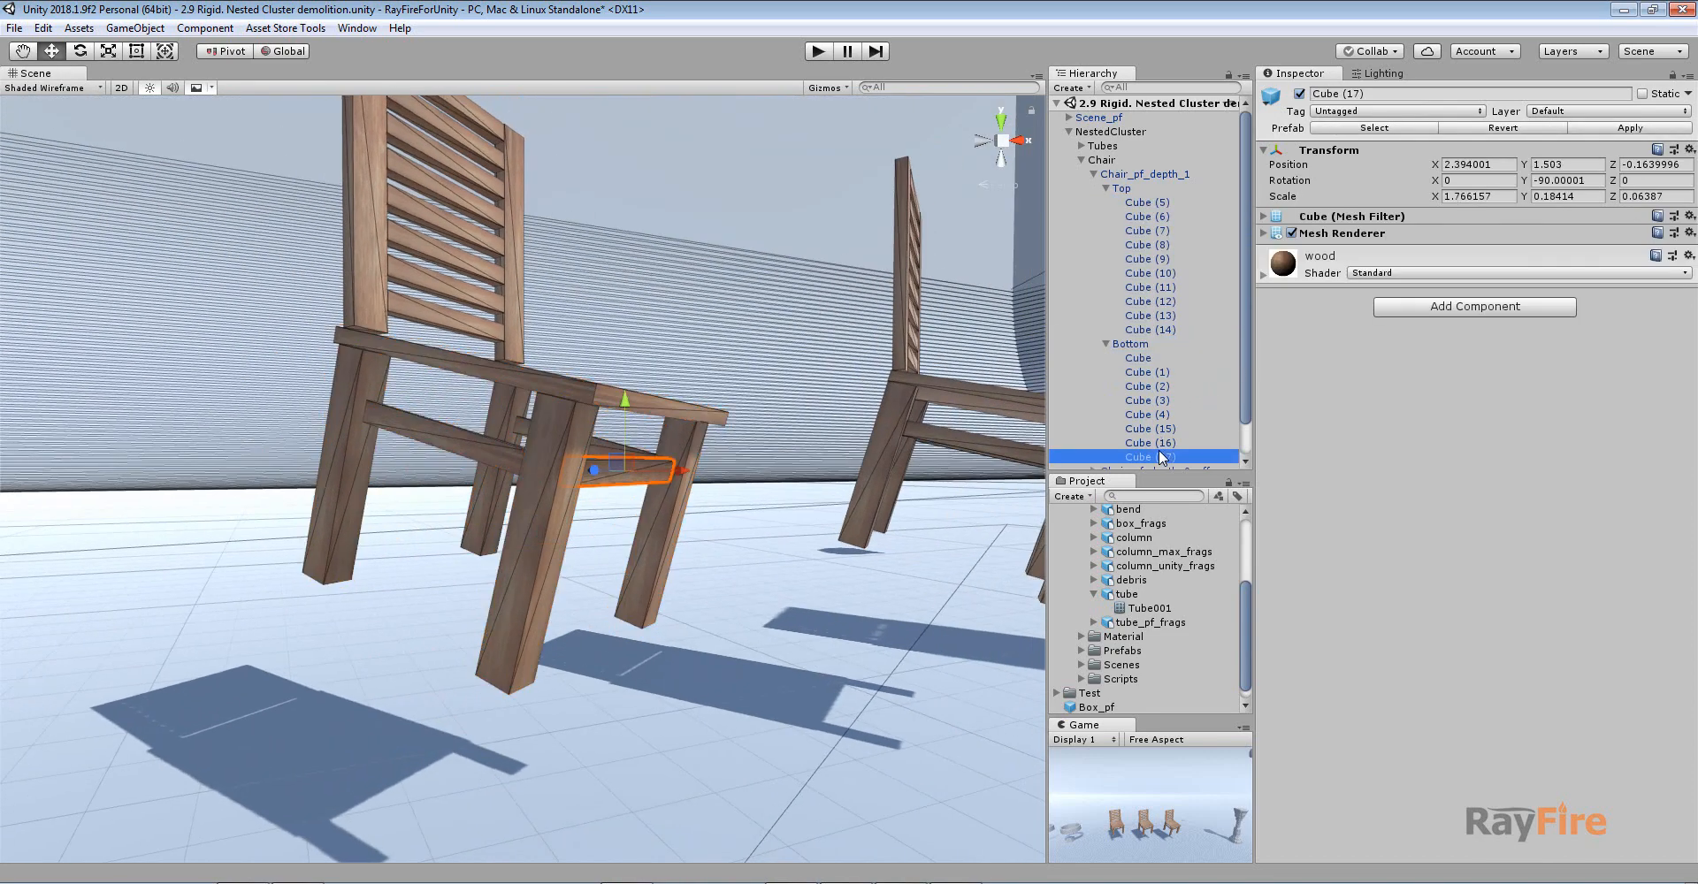
# - Compare the Top and Bottom groups with their parent Chair_pf_depth_1 and review the parent's Nested Cluster settings
pyautogui.click(1121, 189)
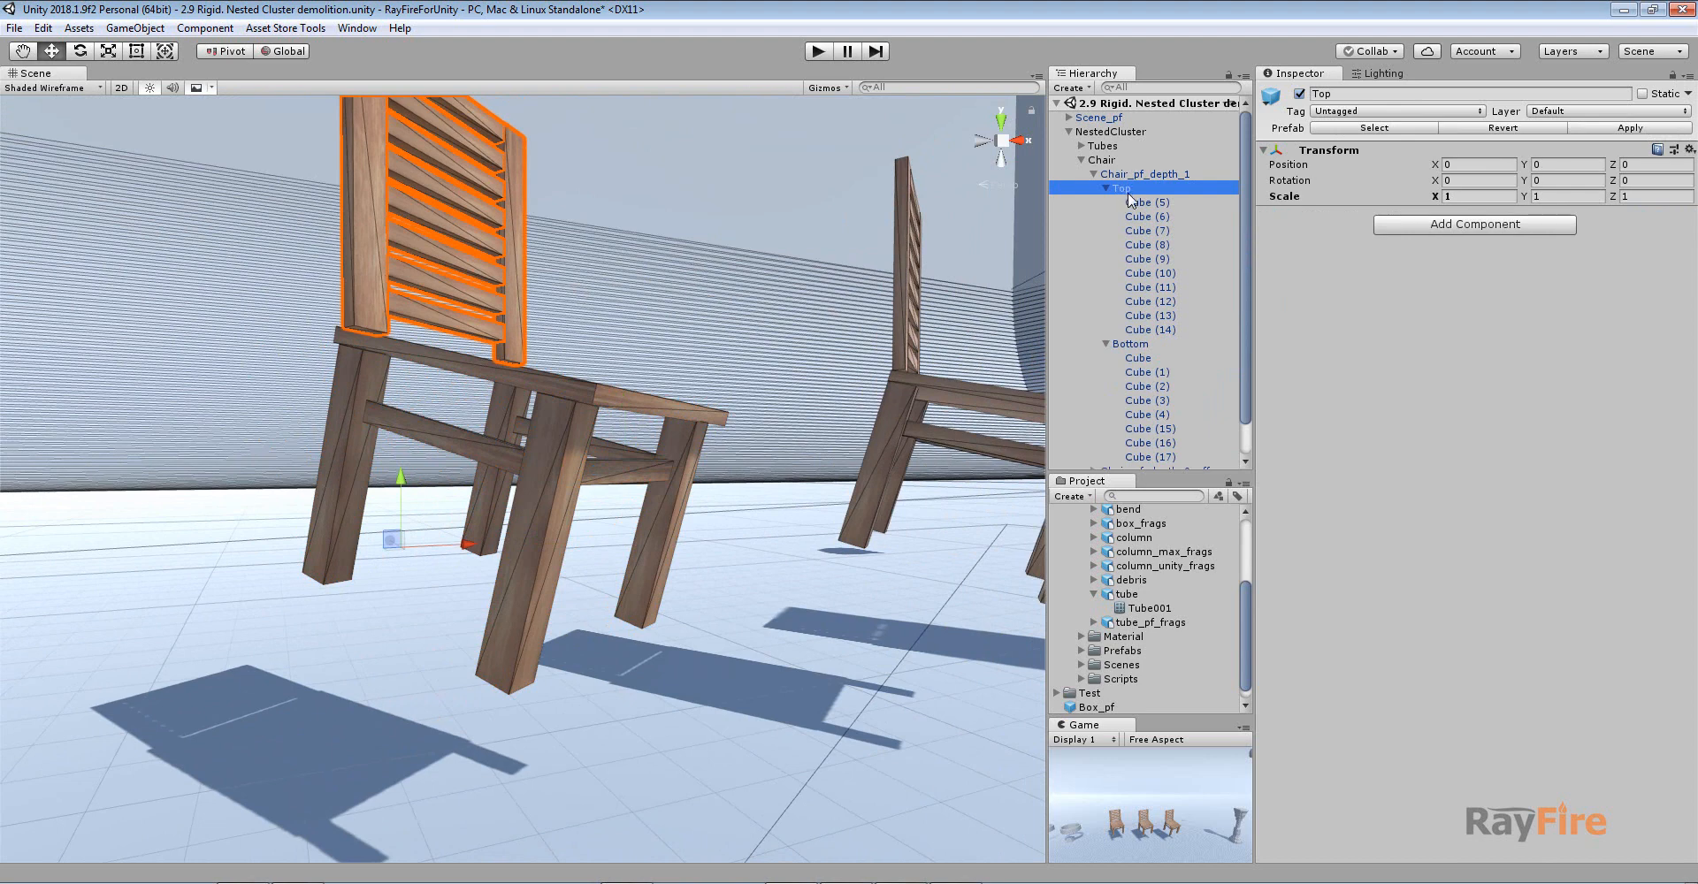
pyautogui.click(1103, 344)
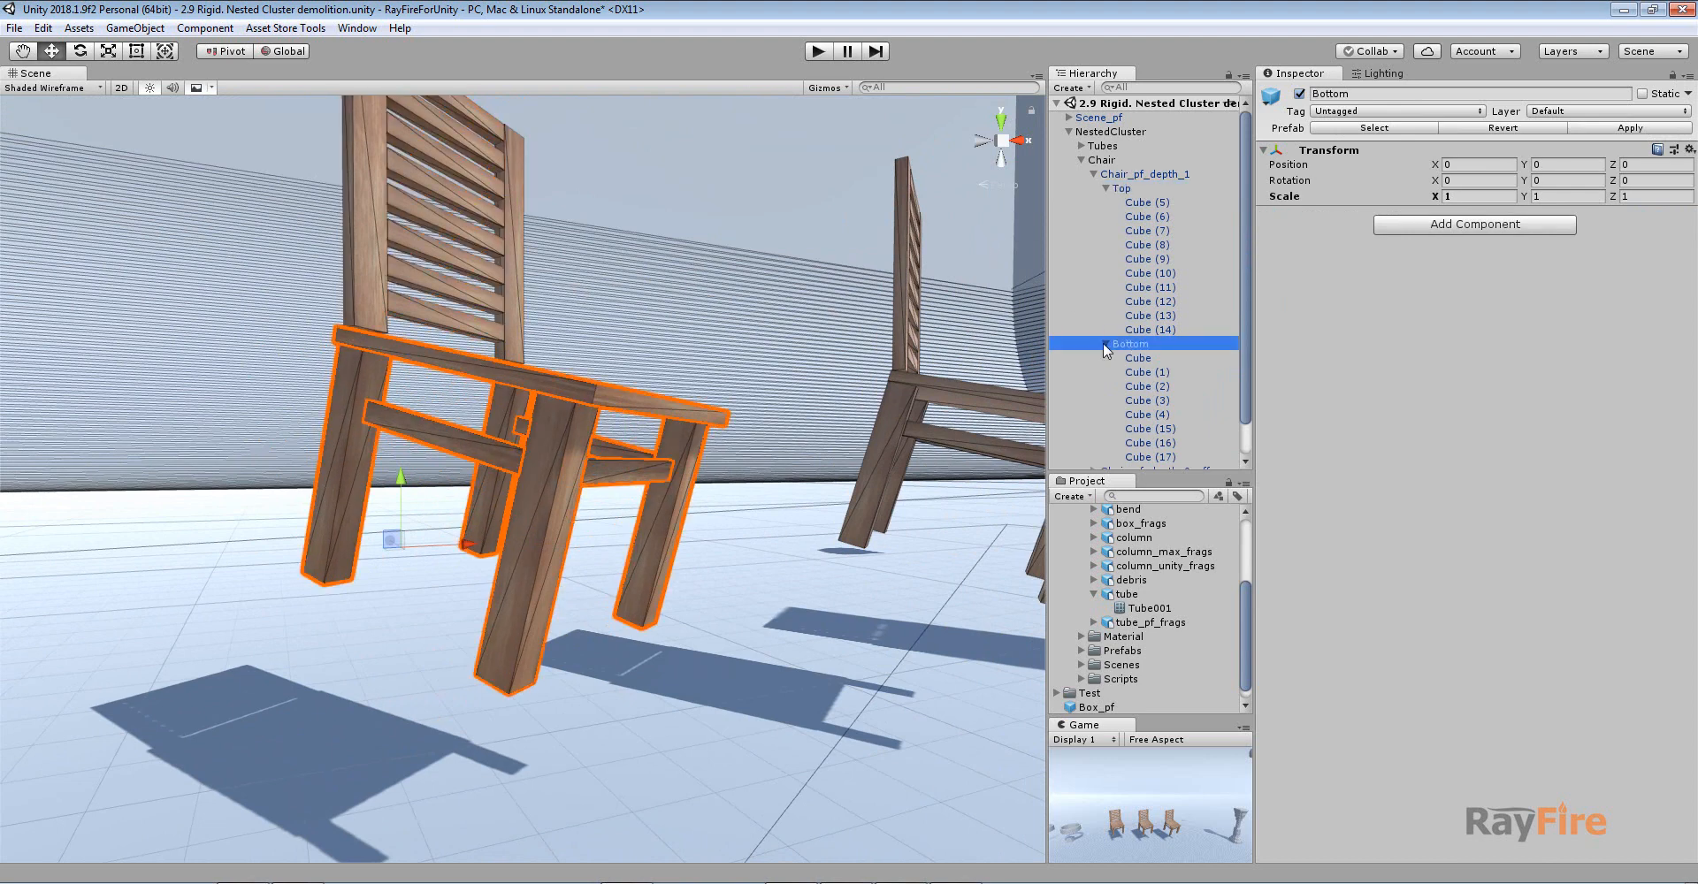
pyautogui.click(1105, 190)
pyautogui.click(1108, 203)
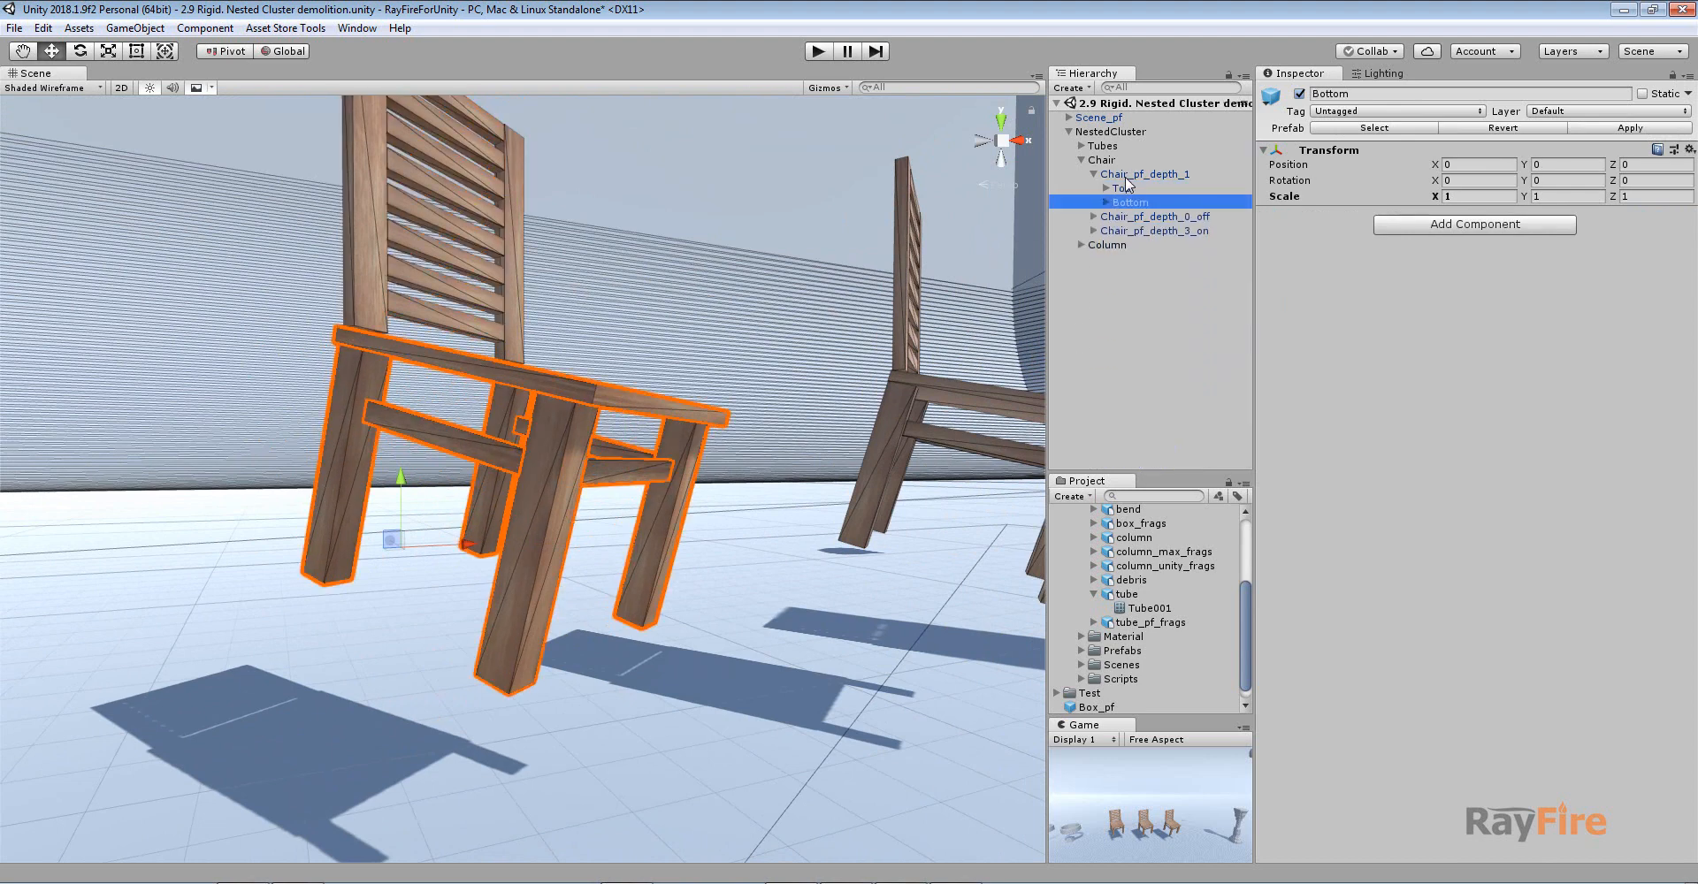
pyautogui.click(1129, 176)
pyautogui.moveTo(635, 293); pyautogui.dragTo(610, 346, button='middle')
pyautogui.click(1107, 189)
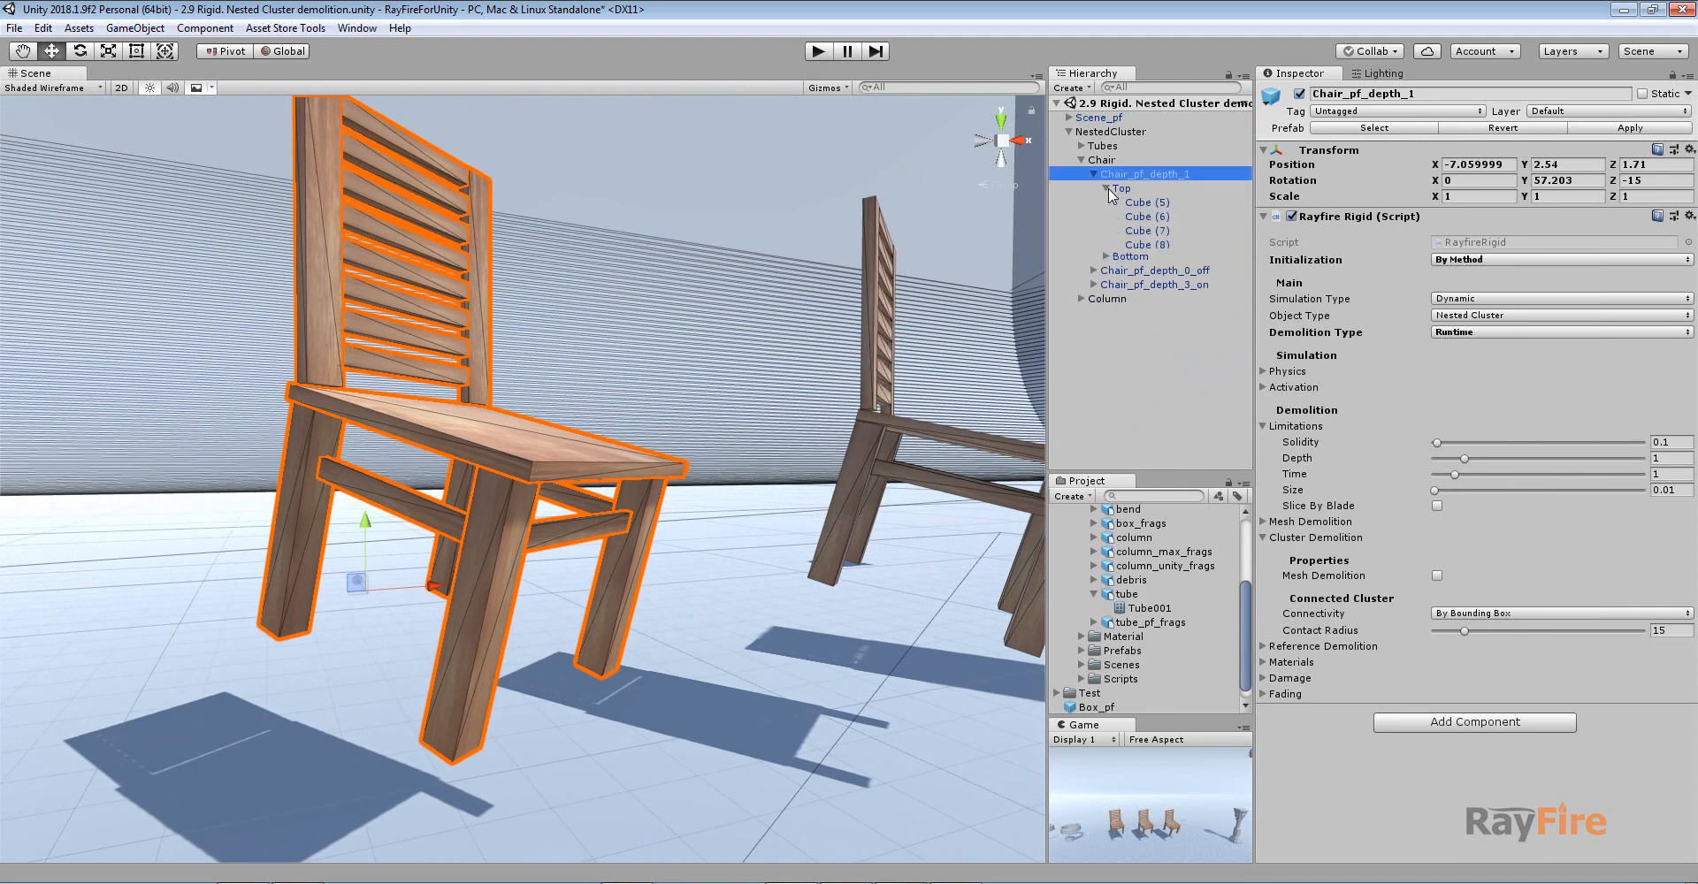
pyautogui.click(1106, 344)
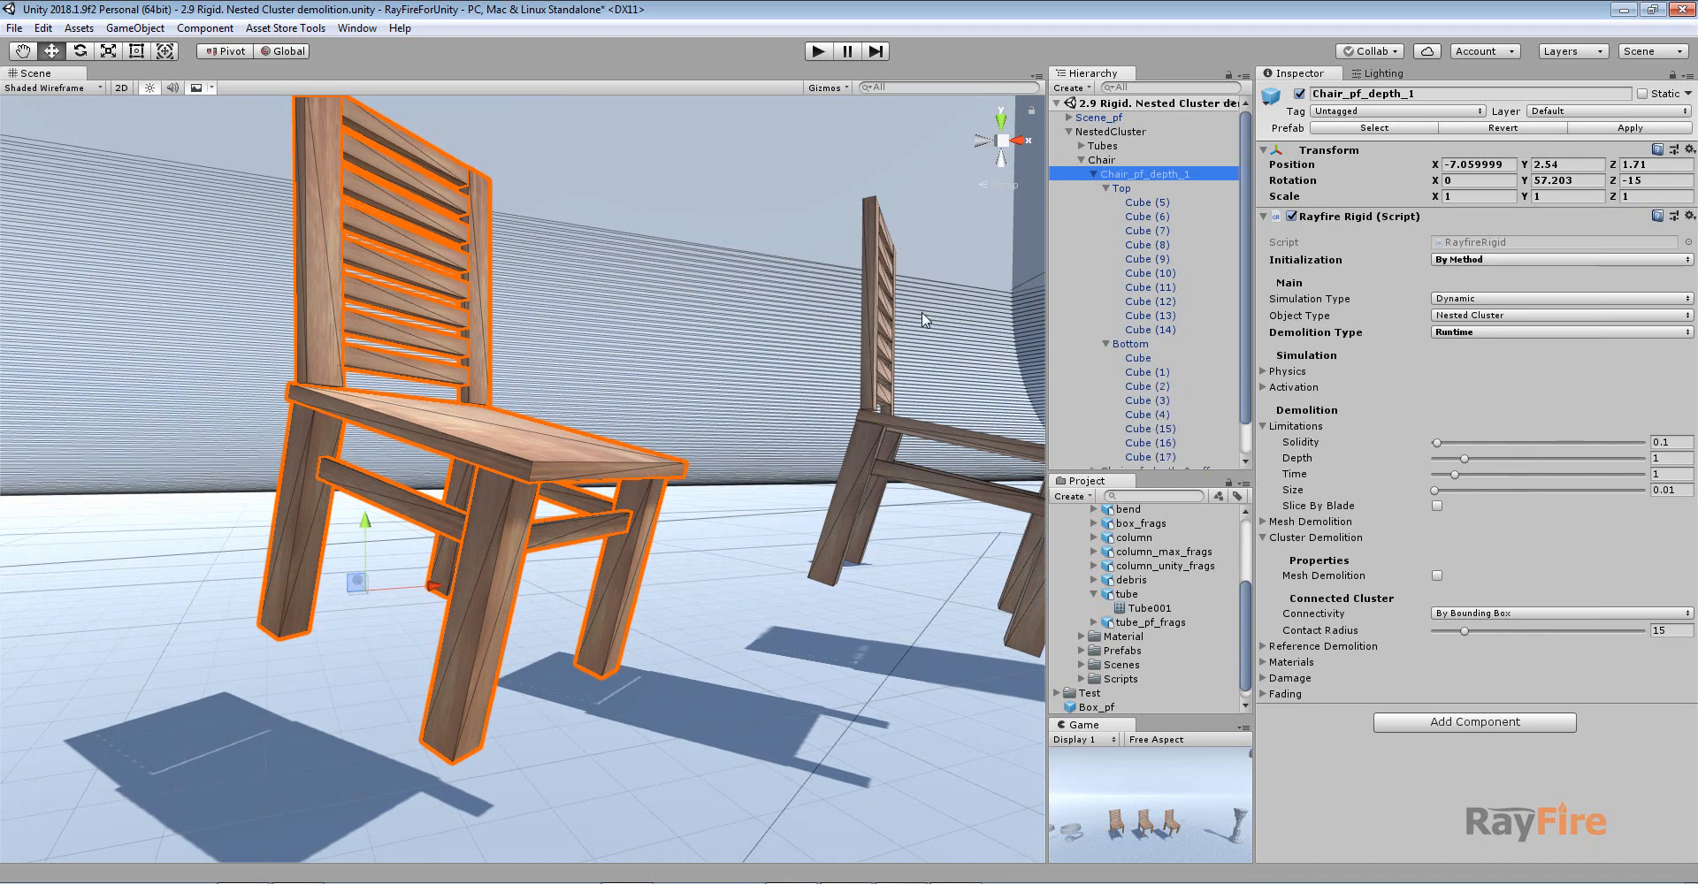
pyautogui.keyDown('alt'); pyautogui.moveTo(650, 361); pyautogui.dragTo(467, 396); pyautogui.keyUp('alt')
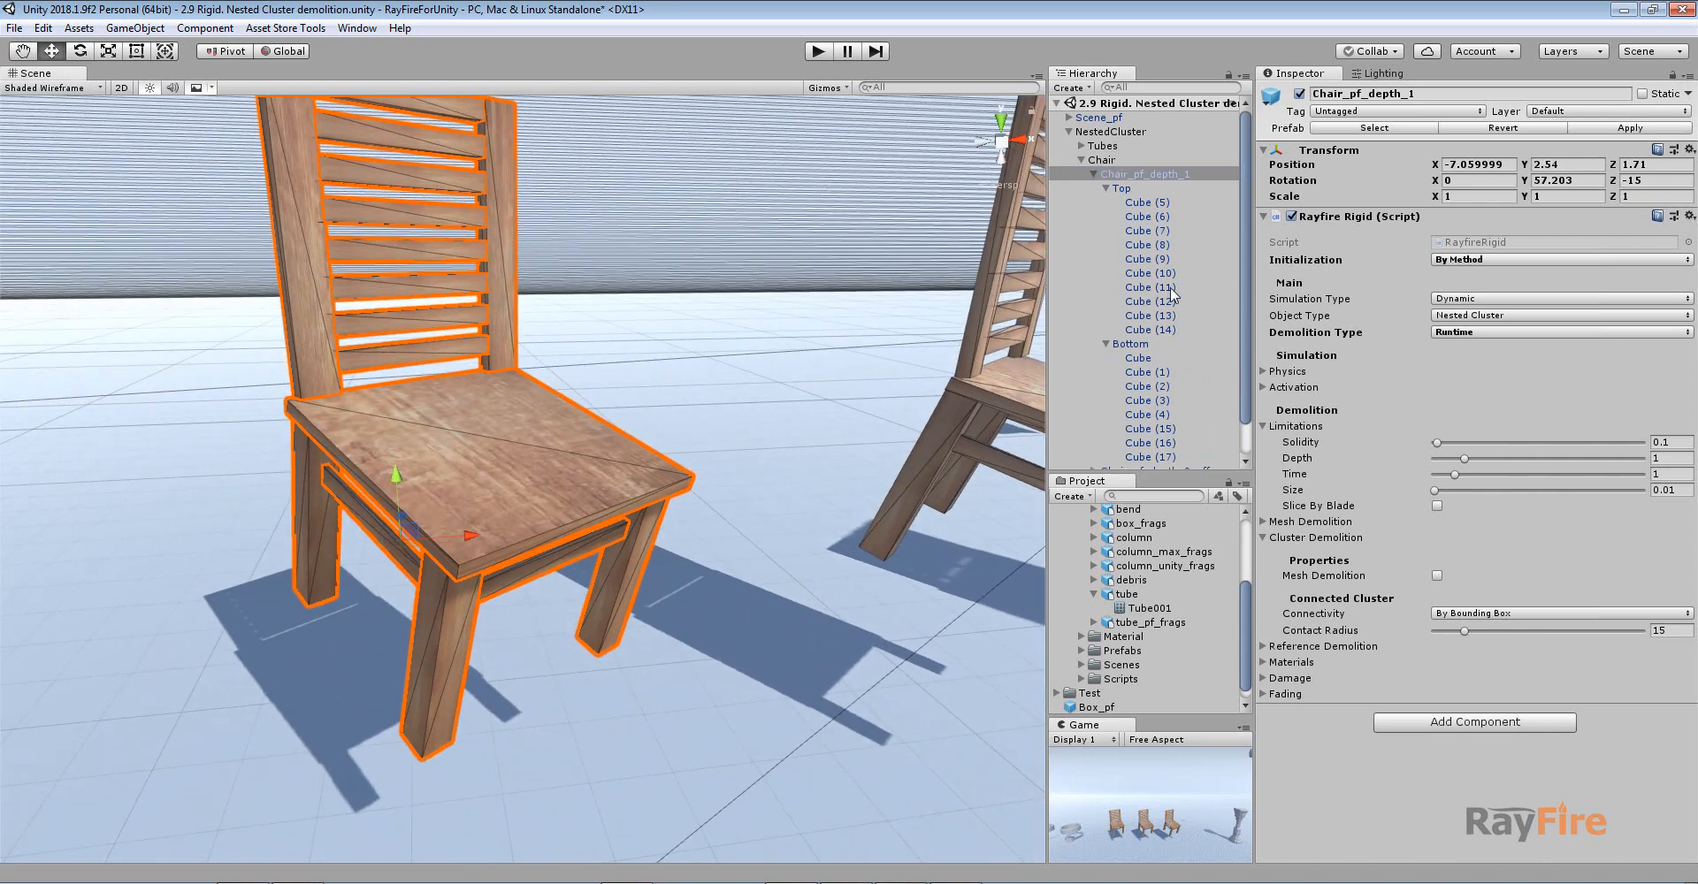
# - Inspect which chair parts Top, Bottom and the whole Chair_pf_depth_1 each cover as nested cluster levels
pyautogui.click(1107, 188)
pyautogui.click(1106, 203)
pyautogui.click(1122, 188)
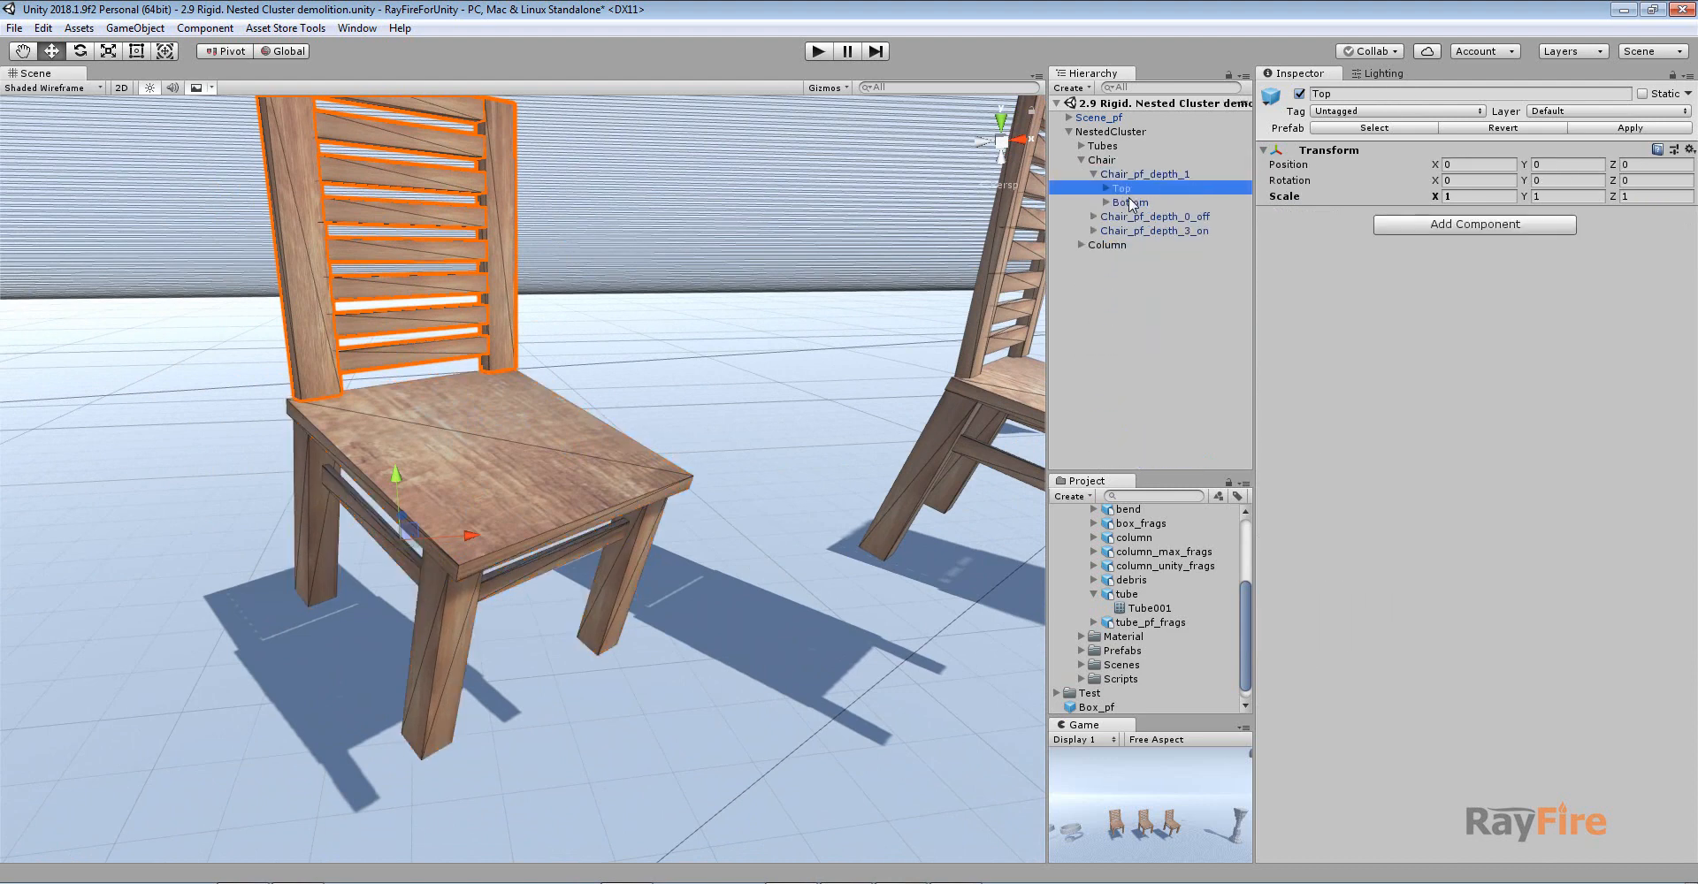
pyautogui.click(1131, 202)
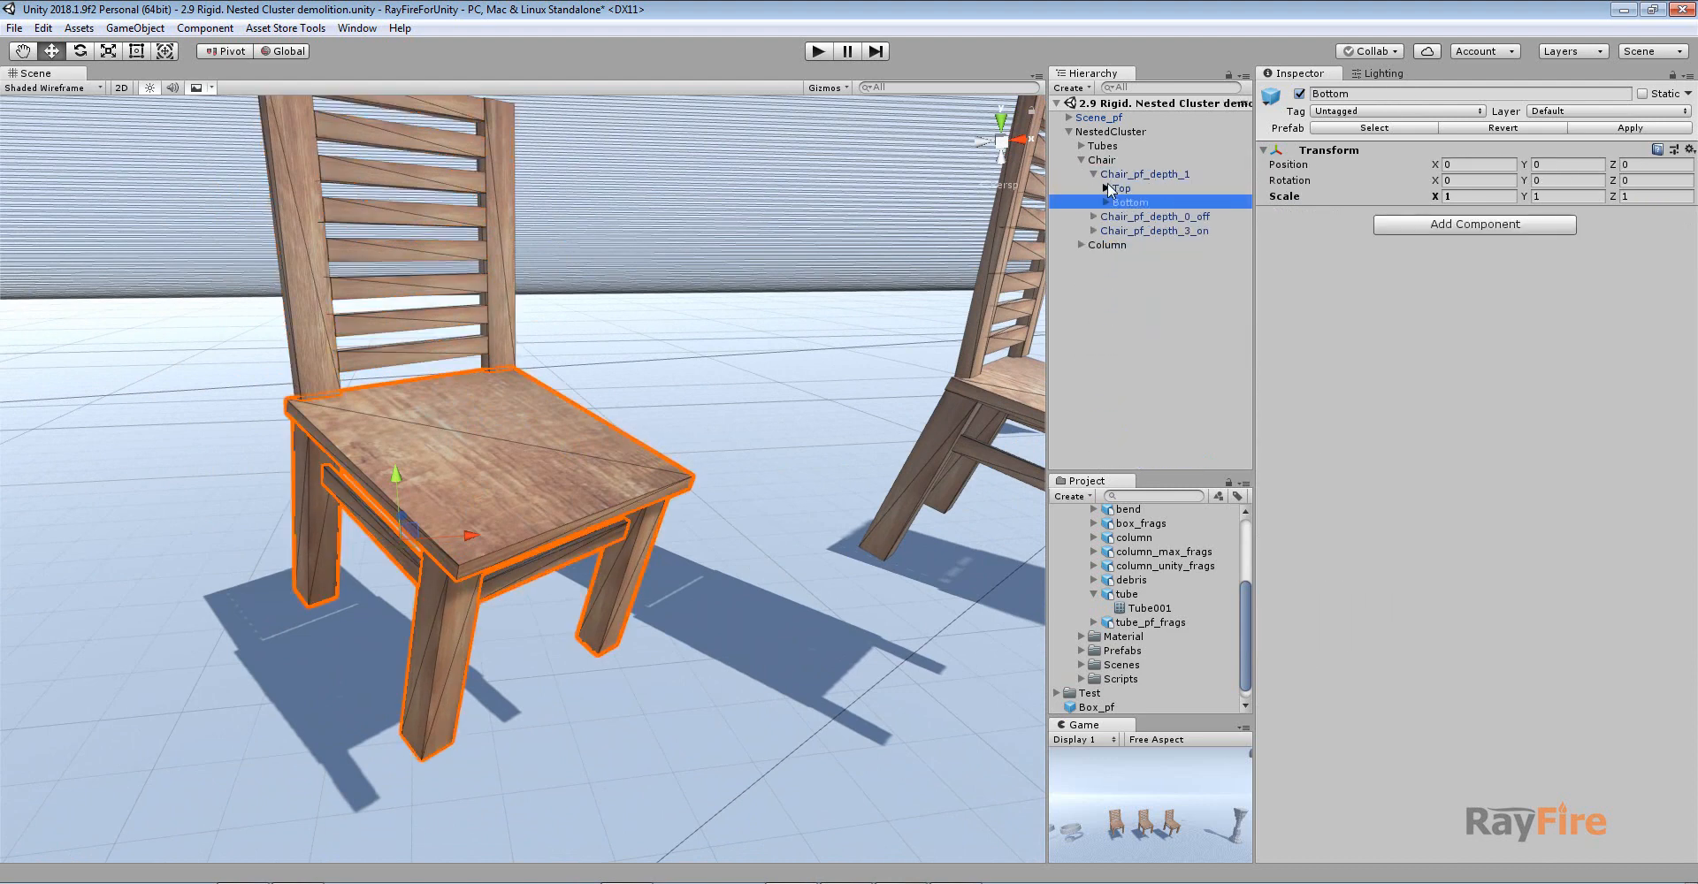
pyautogui.click(1106, 188)
pyautogui.click(1121, 190)
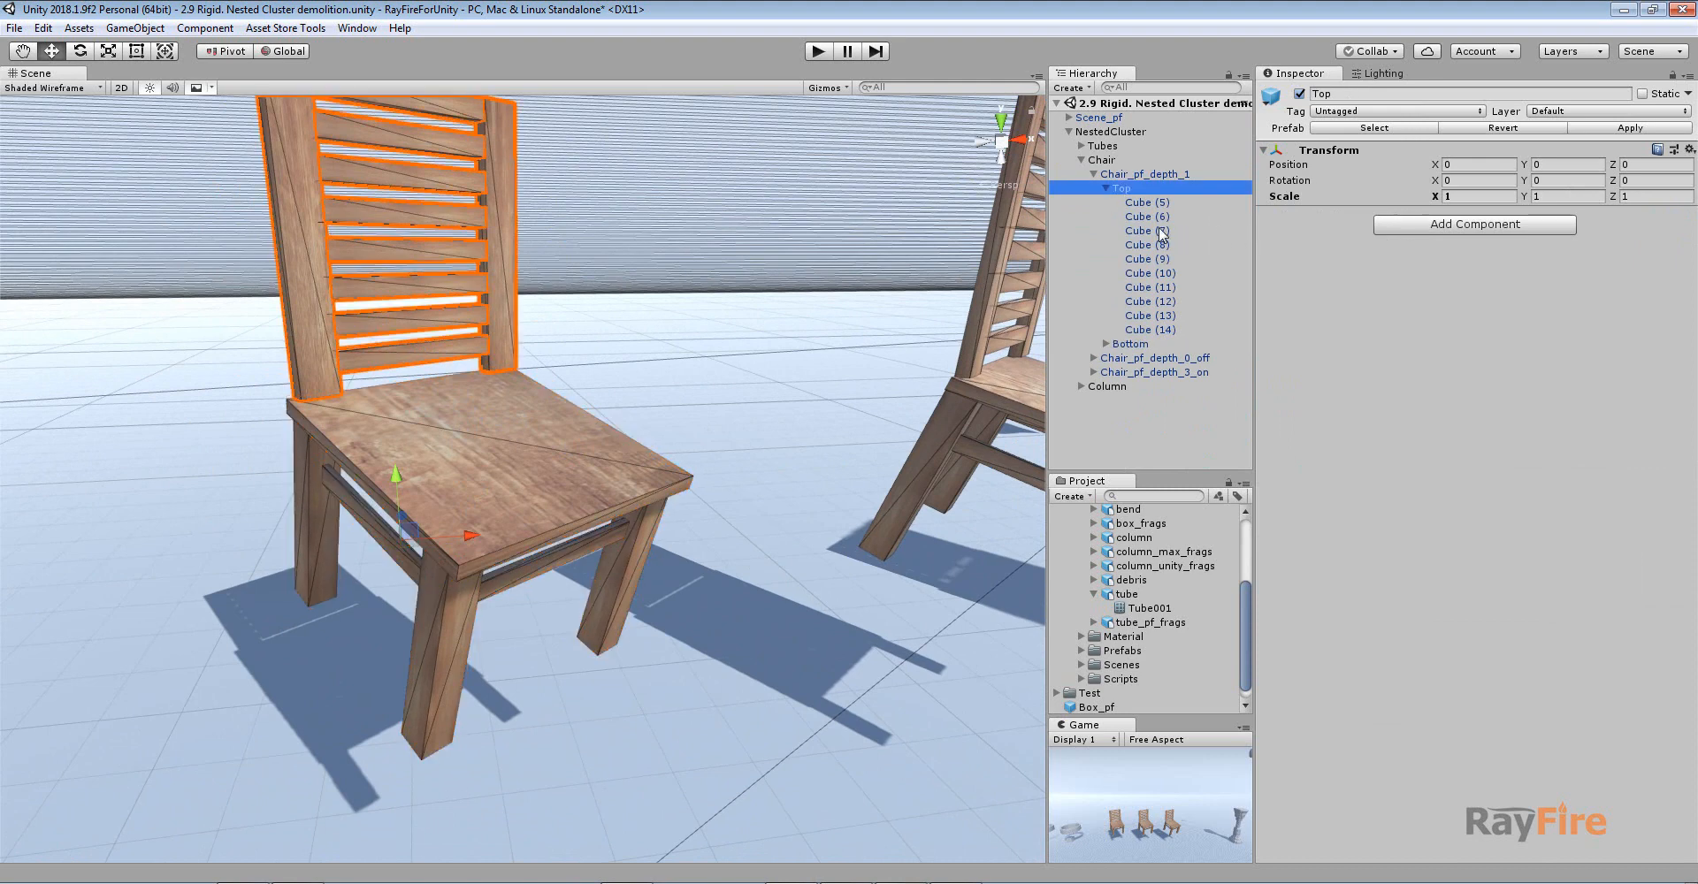
pyautogui.click(1107, 189)
pyautogui.click(1143, 175)
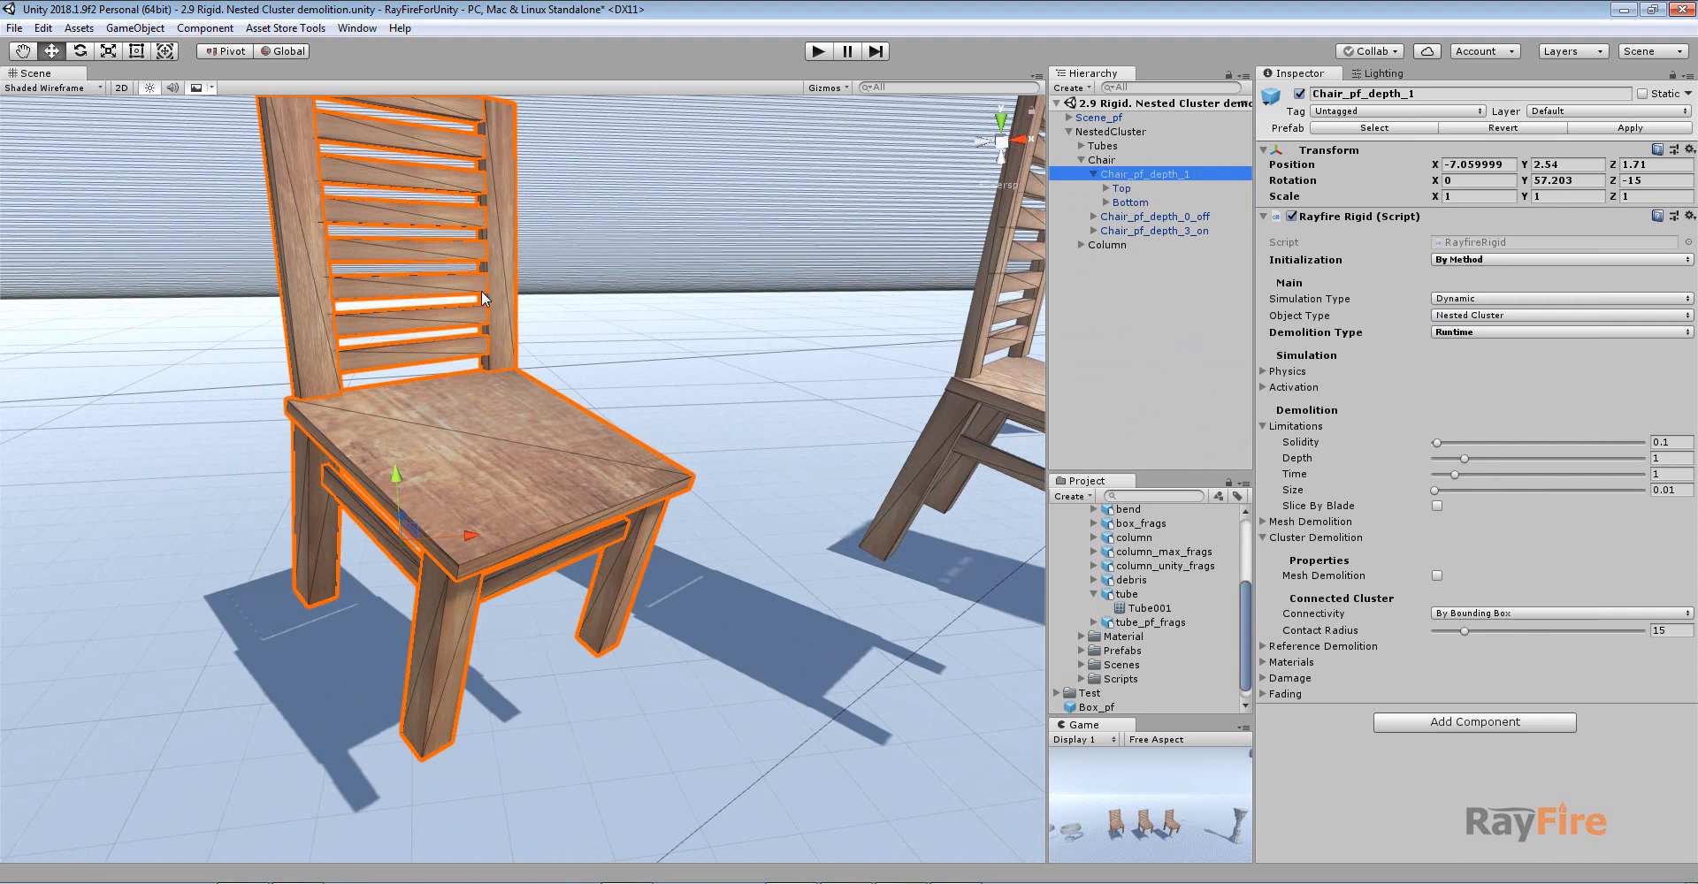
pyautogui.click(1122, 188)
pyautogui.click(1130, 202)
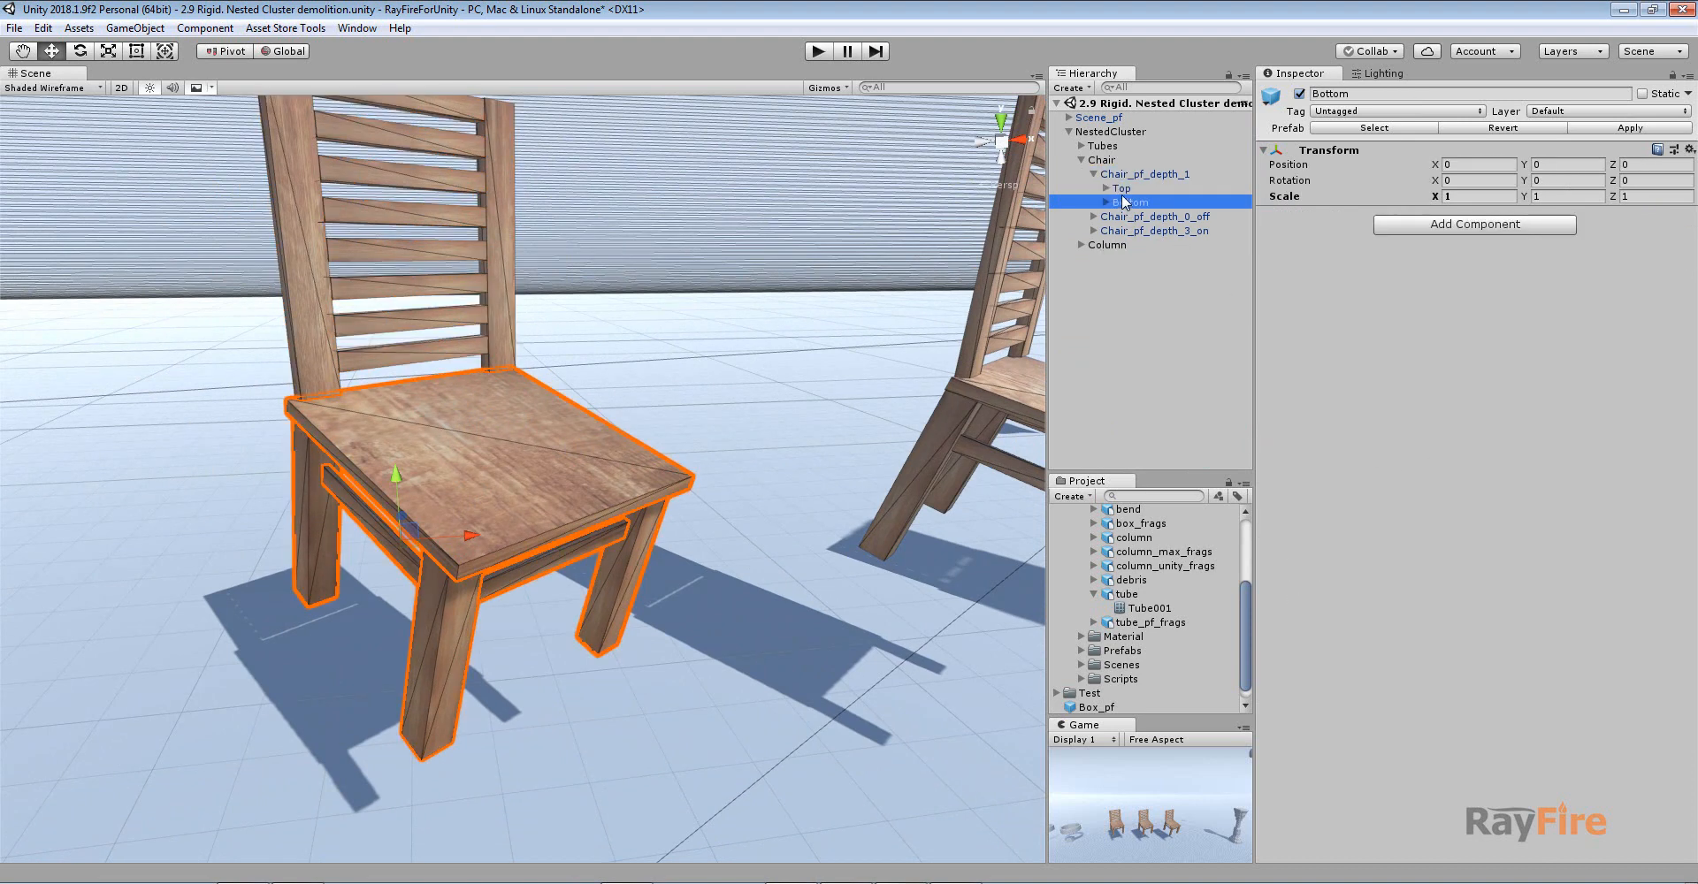
# - Enter play mode, lift Chair_pf_depth_1 above the floor and initialize its simulation so that it falls
pyautogui.click(819, 53)
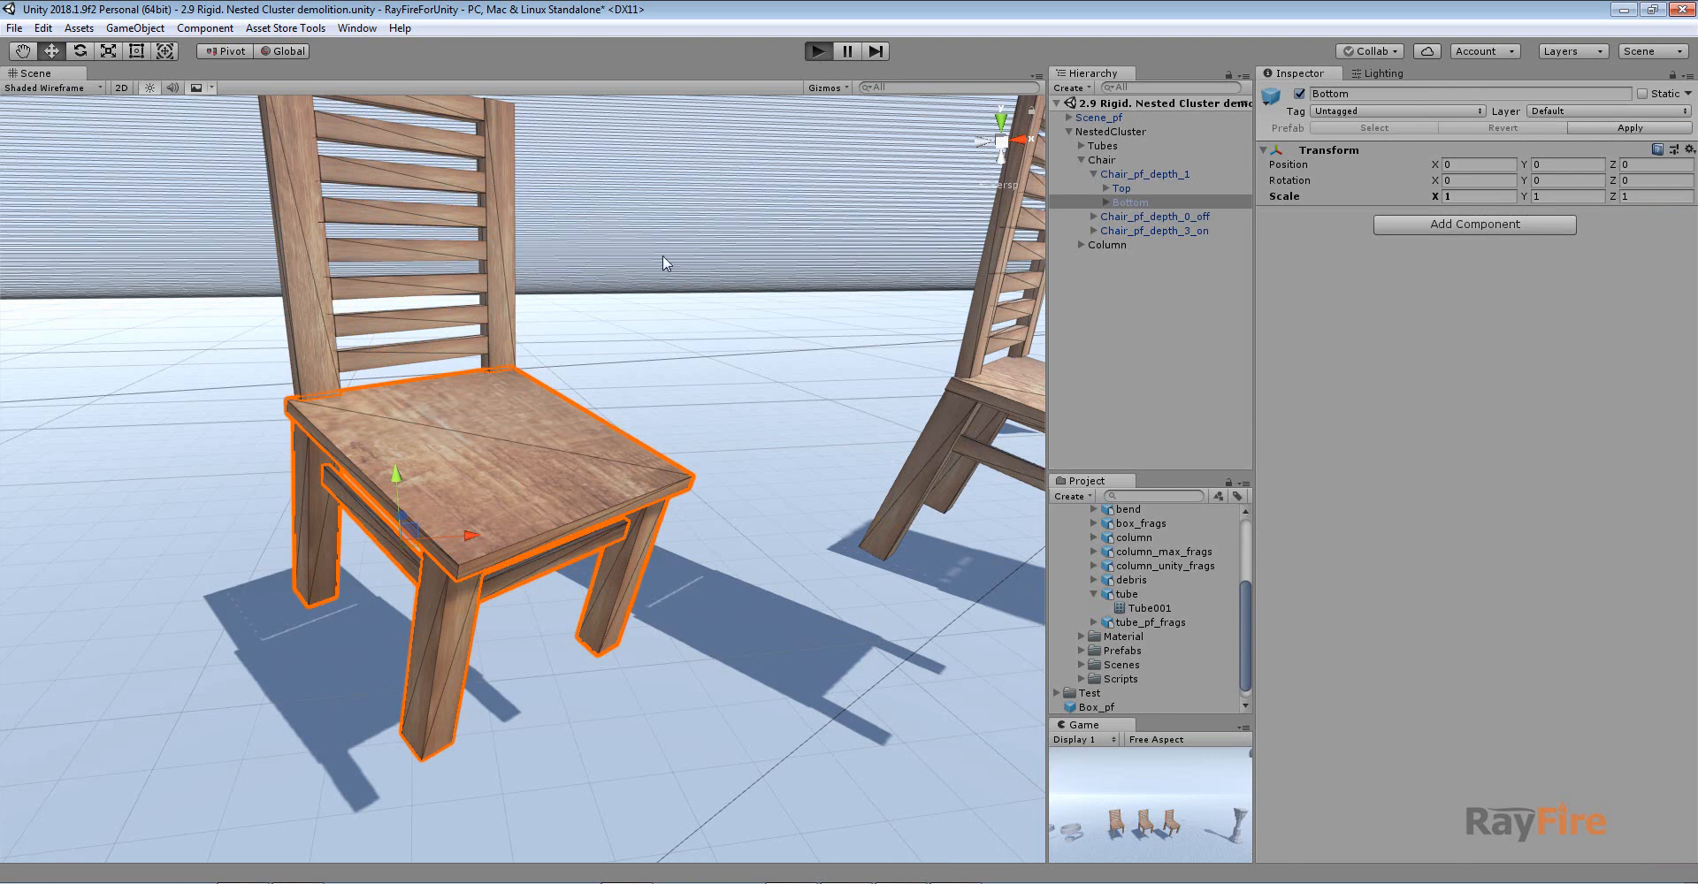
pyautogui.scroll(-5, 560, 450)
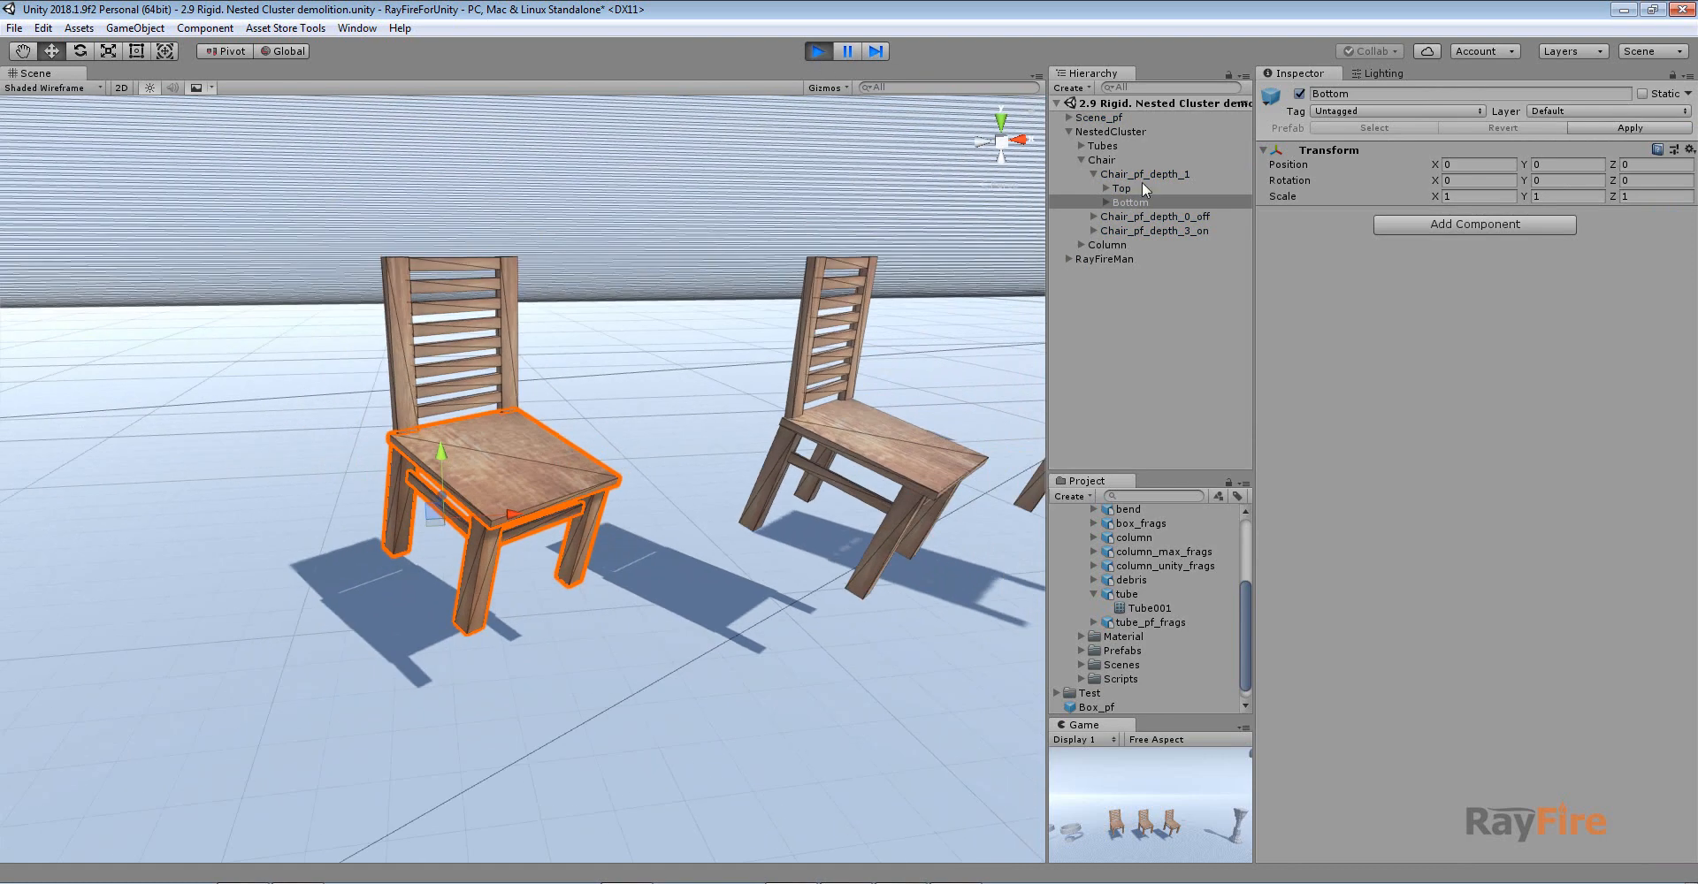
pyautogui.click(1143, 174)
pyautogui.scroll(-3, 490, 442)
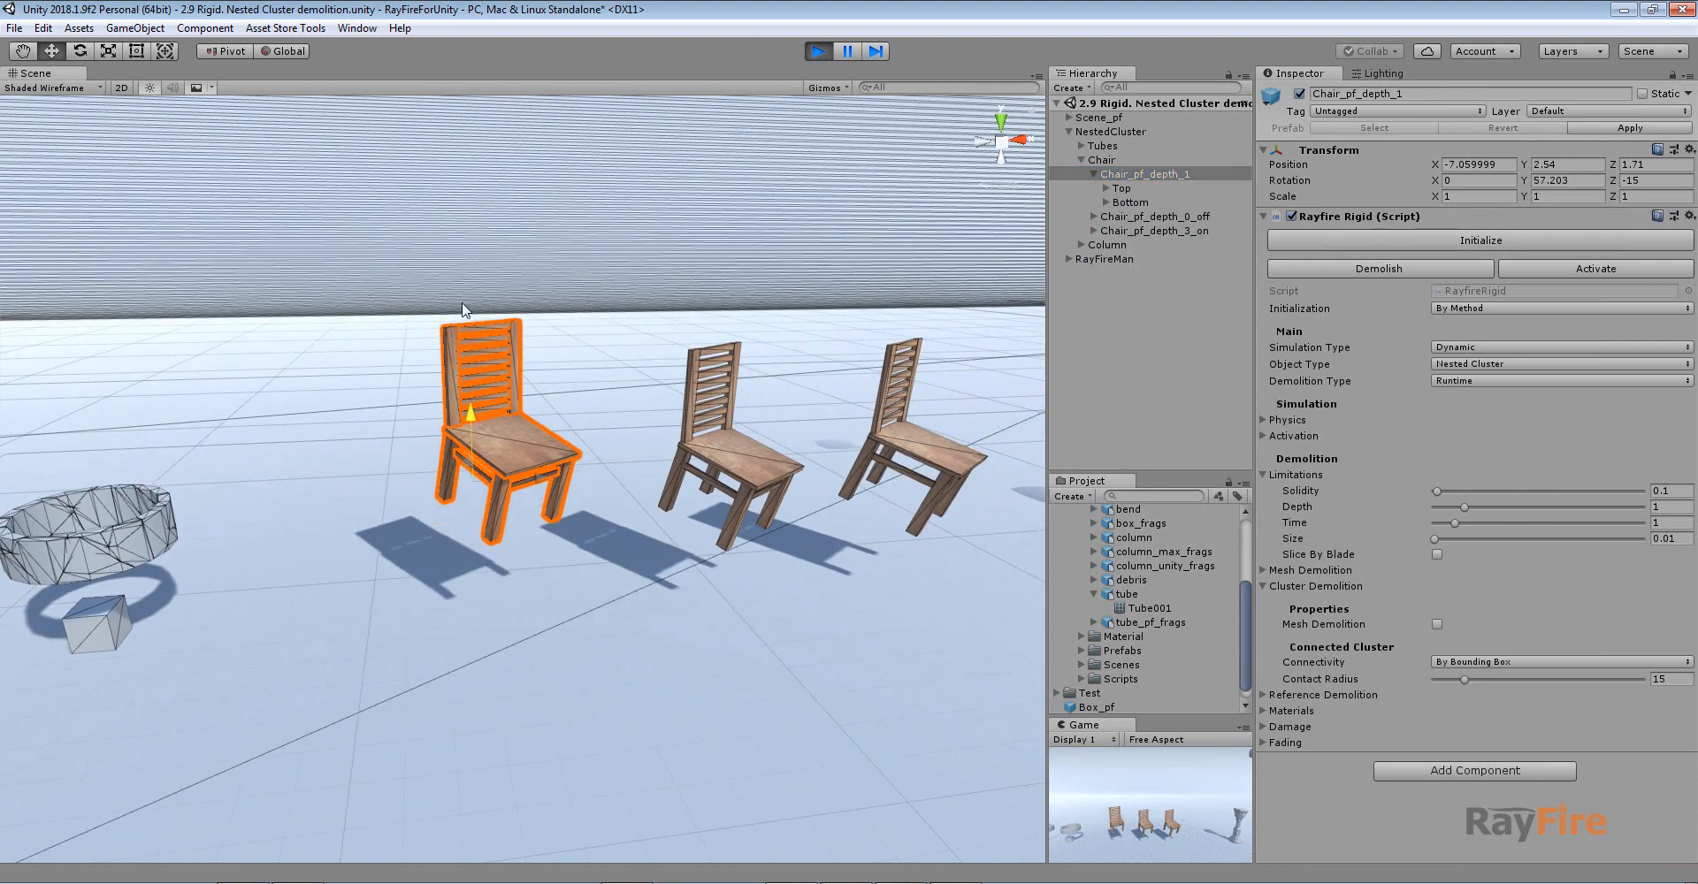
pyautogui.click(1398, 241)
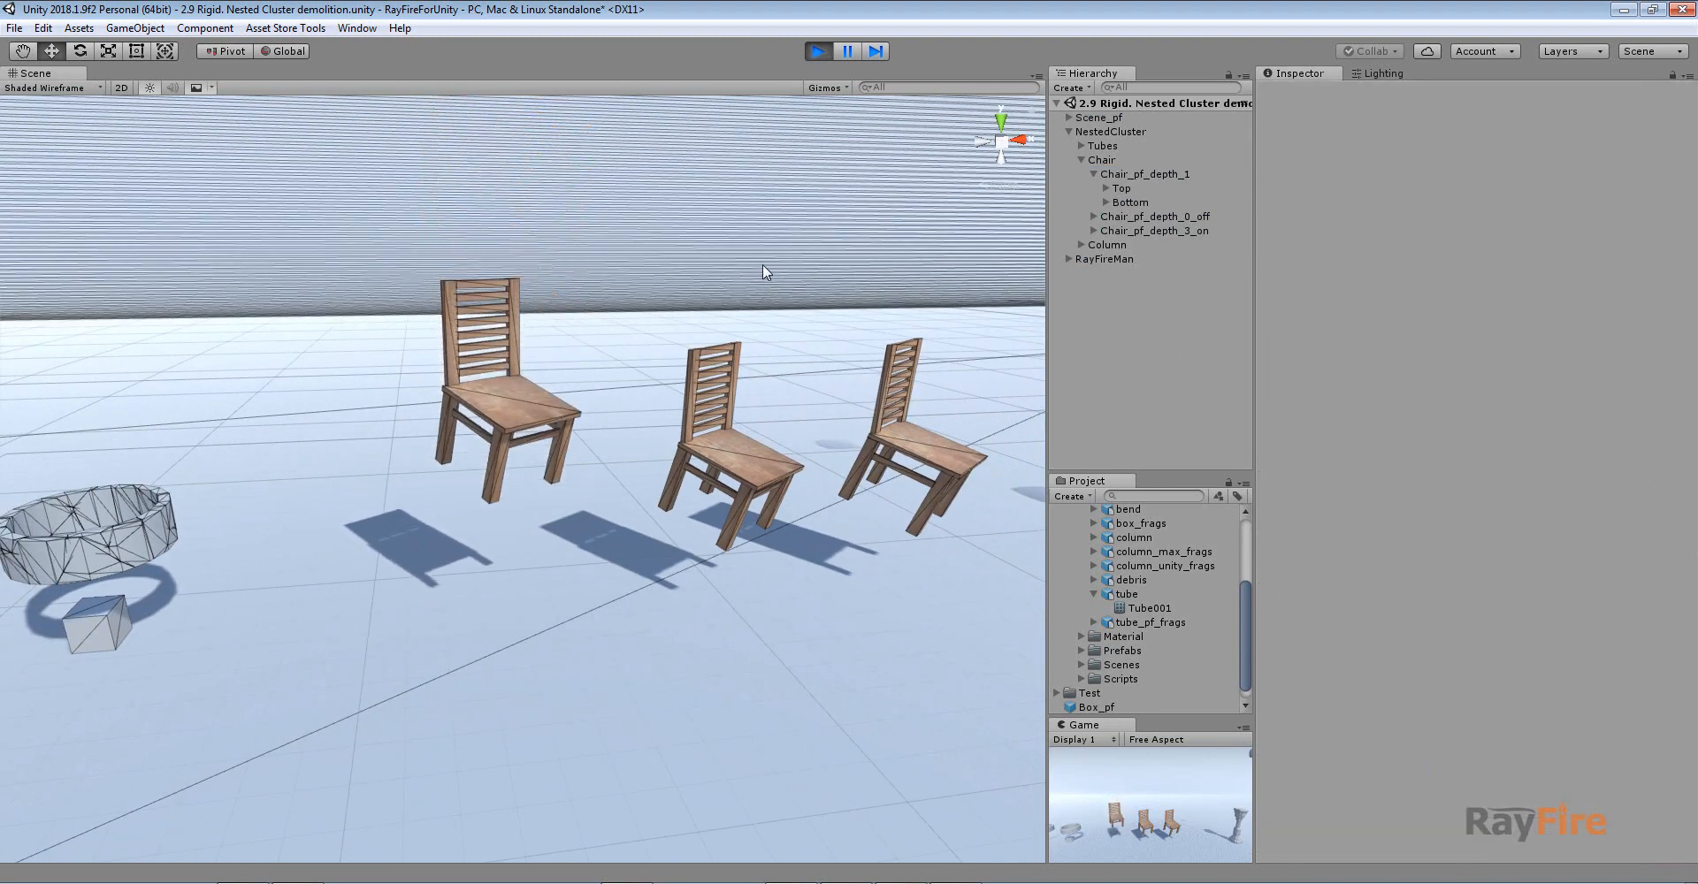
pyautogui.scroll(3, 549, 506)
pyautogui.scroll(5, 544, 510)
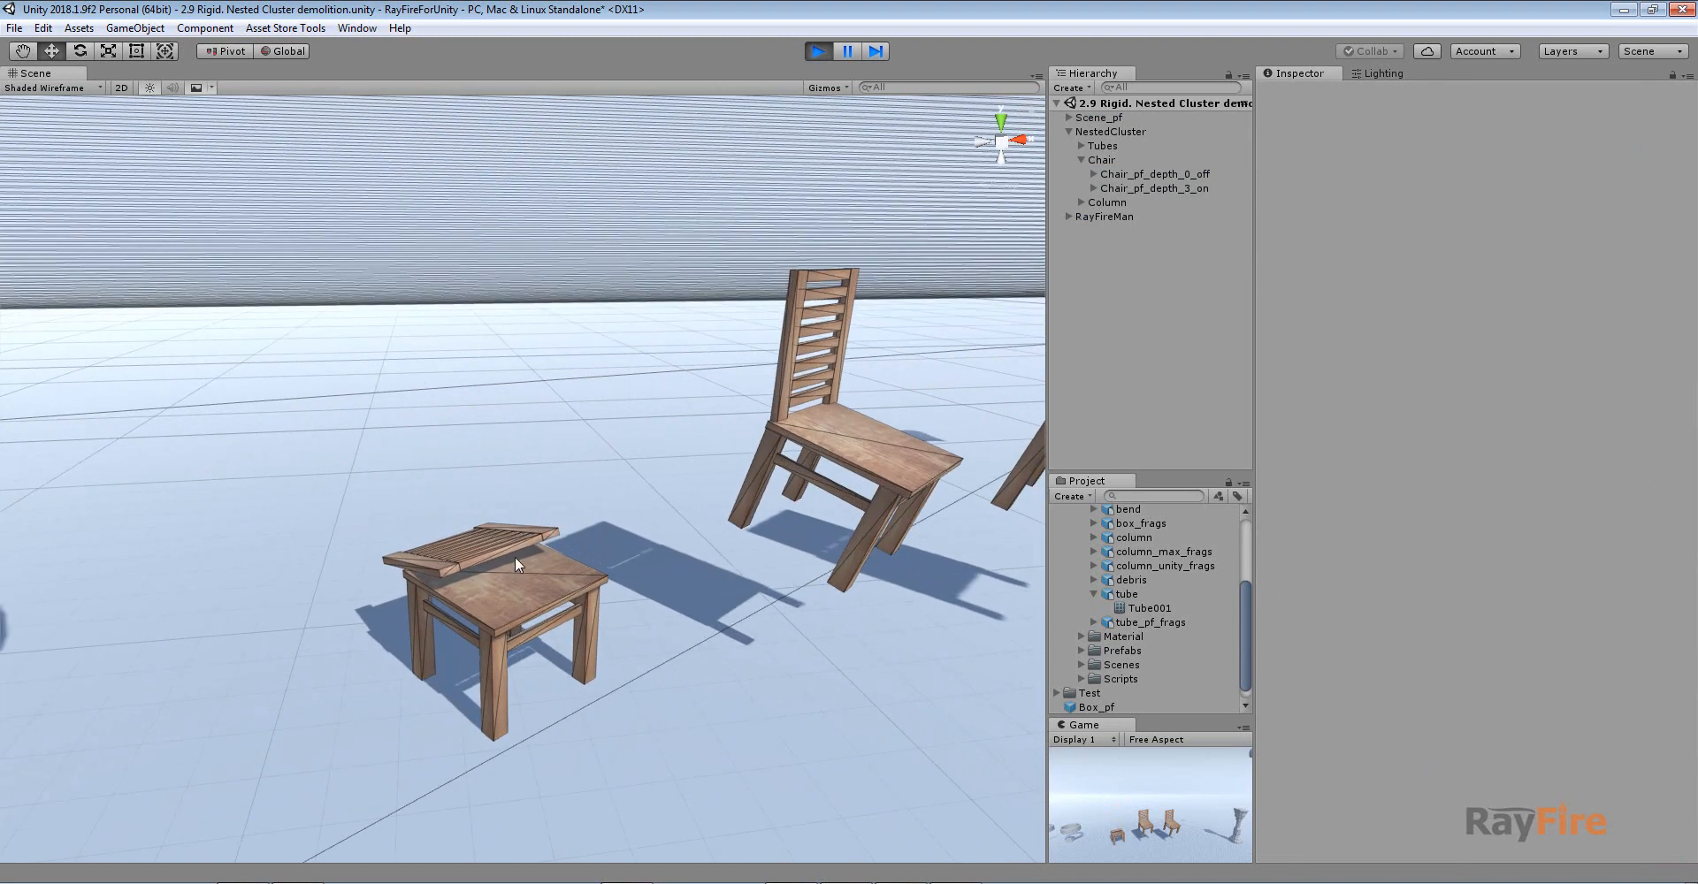
# - Pull the broken-off Top cluster up and off the chair's seat
pyautogui.click(503, 575)
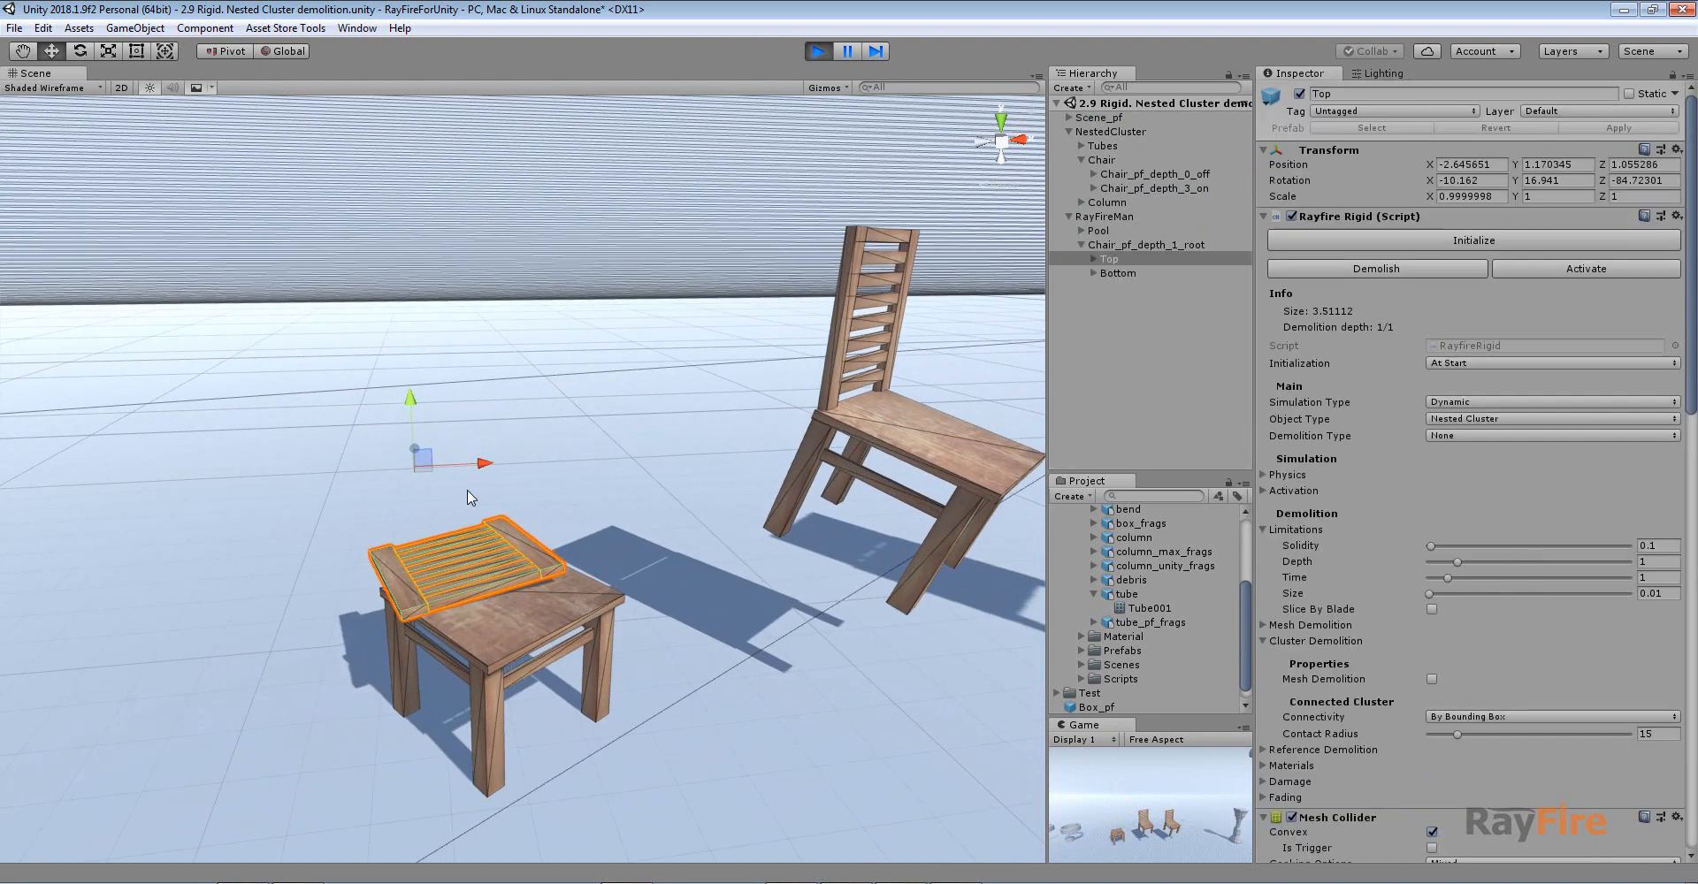
pyautogui.keyDown('alt'); pyautogui.moveTo(451, 504); pyautogui.dragTo(693, 269); pyautogui.keyUp('alt')
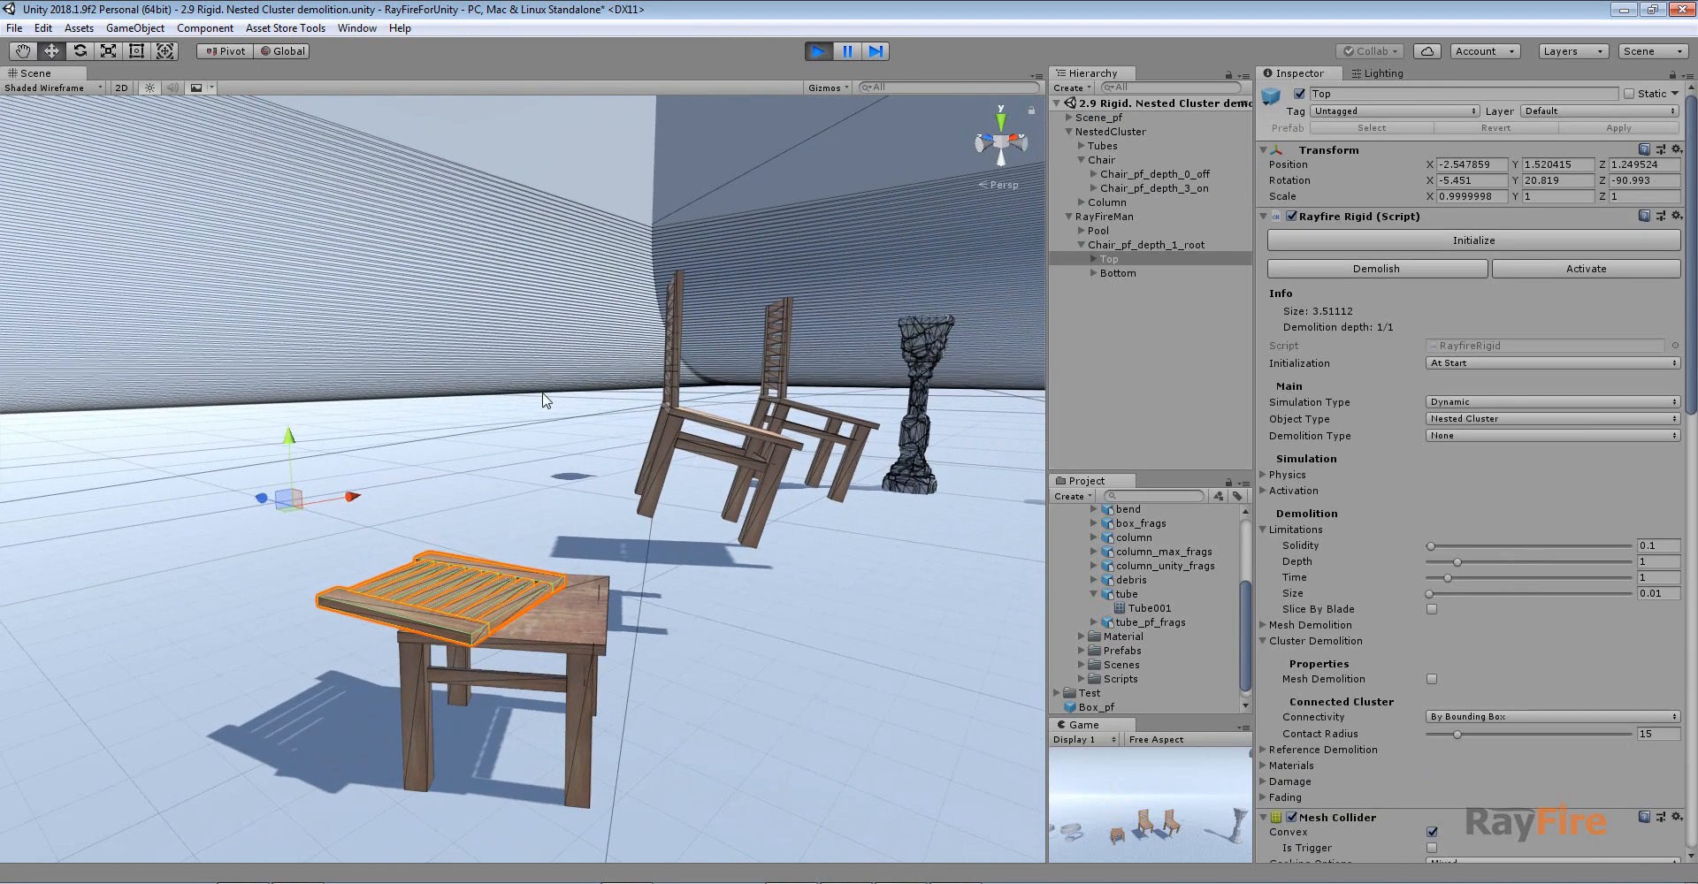
pyautogui.moveTo(287, 501); pyautogui.dragTo(223, 263)
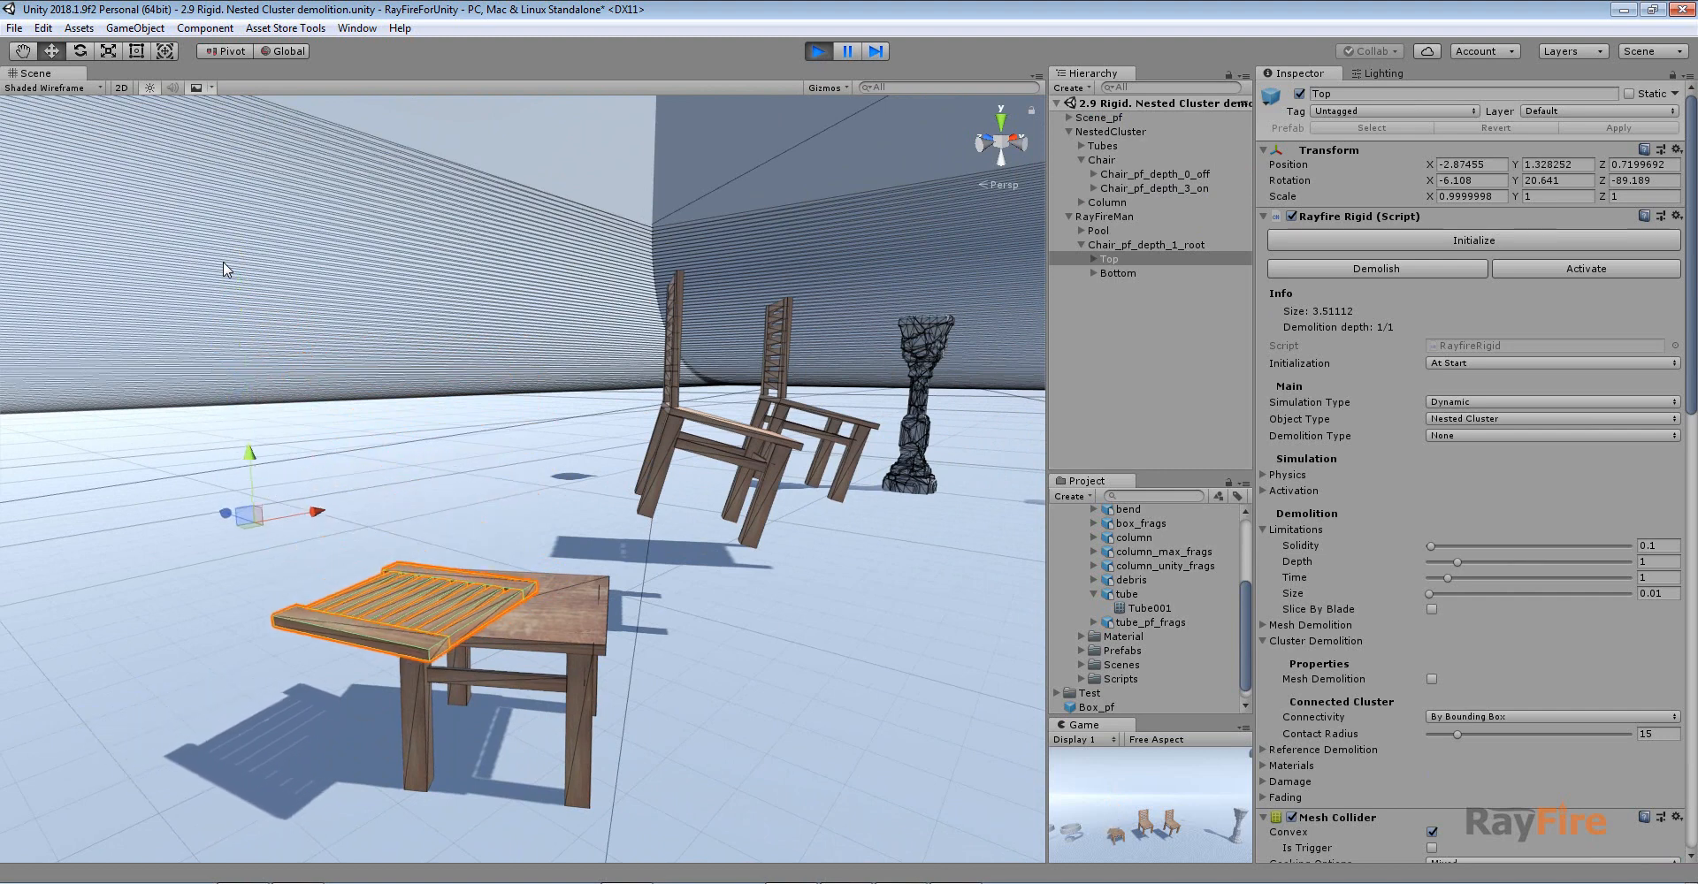
# - Lift and rotate the simulated Bottom cluster above the floor and drop it to test it as one piece
pyautogui.click(491, 625)
pyautogui.moveTo(416, 645); pyautogui.dragTo(543, 247)
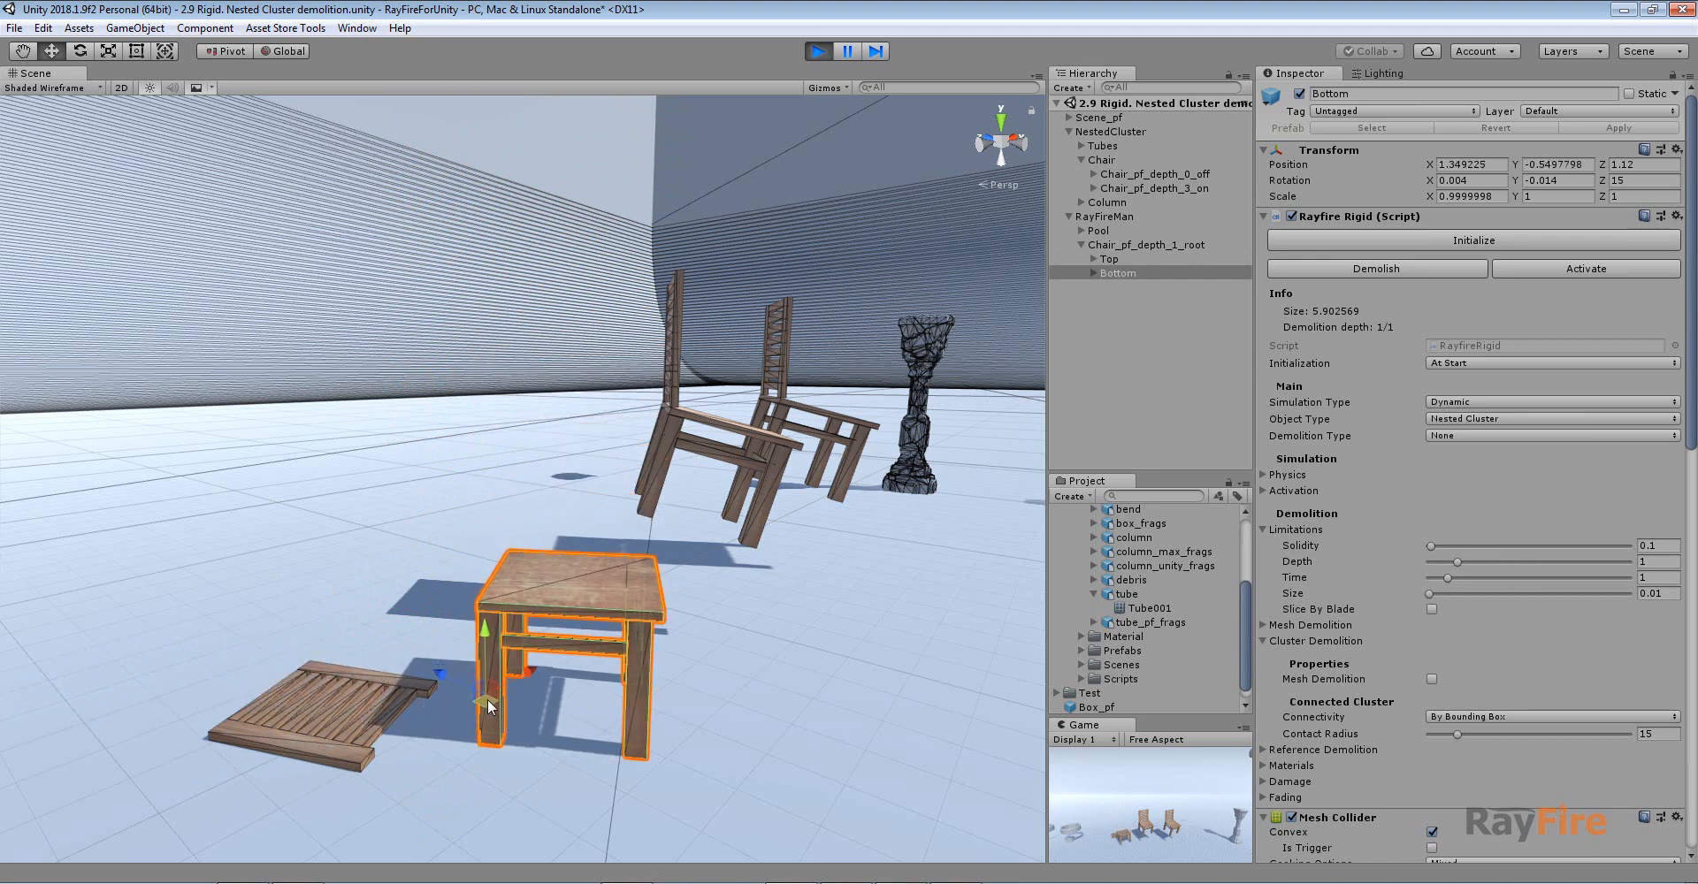
pyautogui.press('e')
pyautogui.moveTo(522, 677); pyautogui.dragTo(570, 677)
pyautogui.keyDown('alt'); pyautogui.moveTo(679, 695); pyautogui.dragTo(579, 682); pyautogui.keyUp('alt')
pyautogui.press('w')
pyautogui.moveTo(495, 650); pyautogui.dragTo(358, 290)
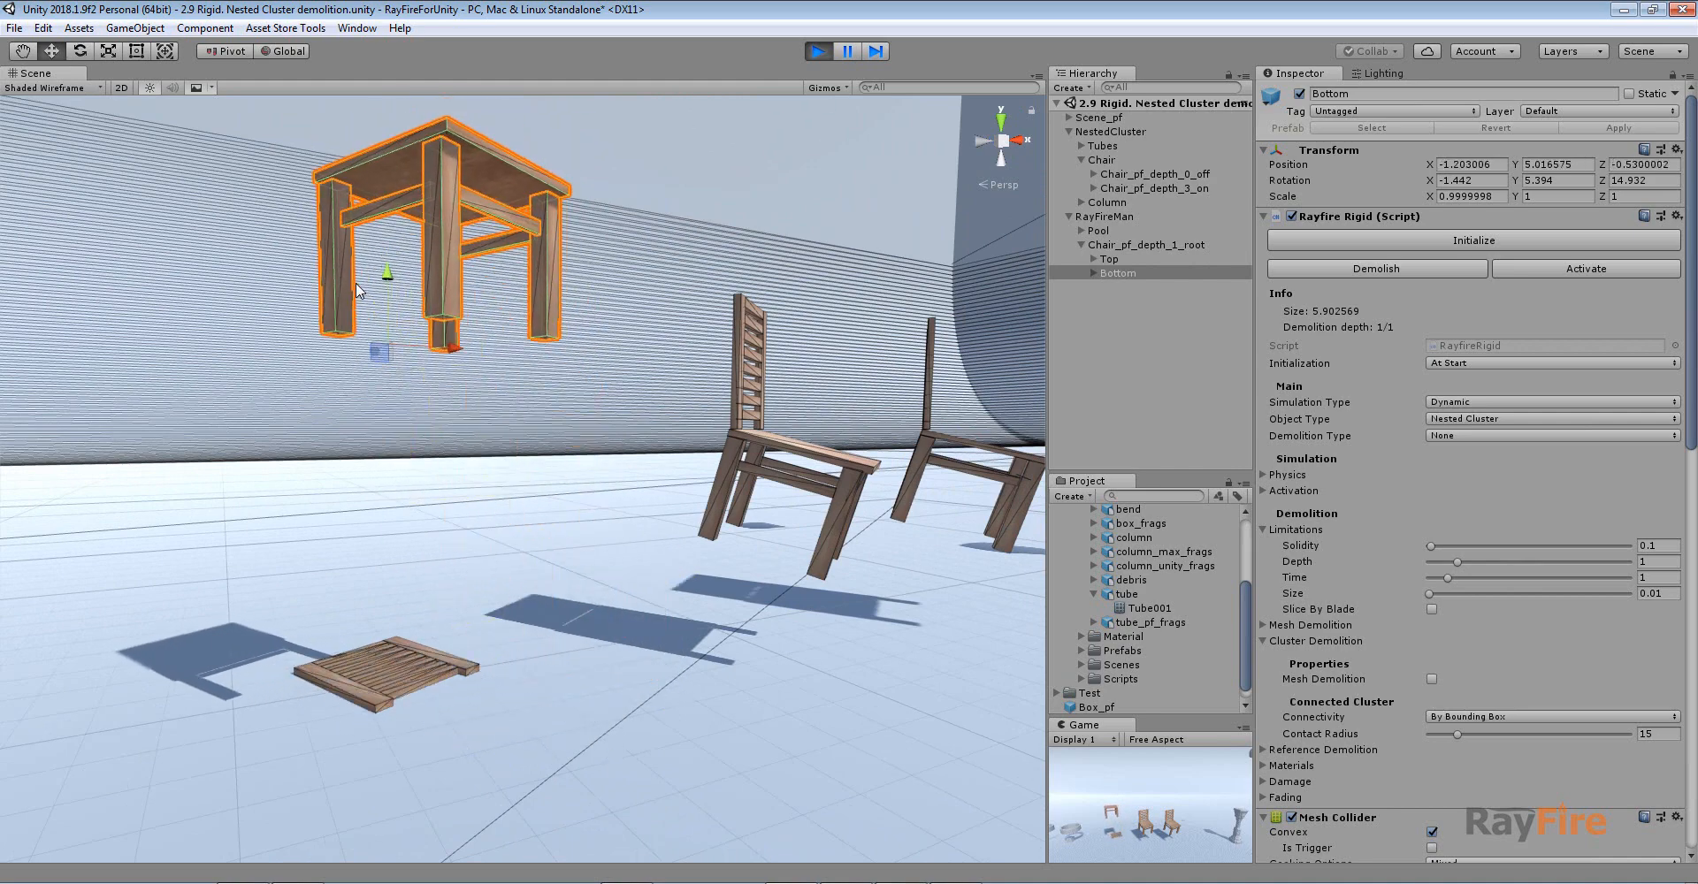
pyautogui.keyDown('alt'); pyautogui.moveTo(633, 518); pyautogui.dragTo(192, 502); pyautogui.keyUp('alt')
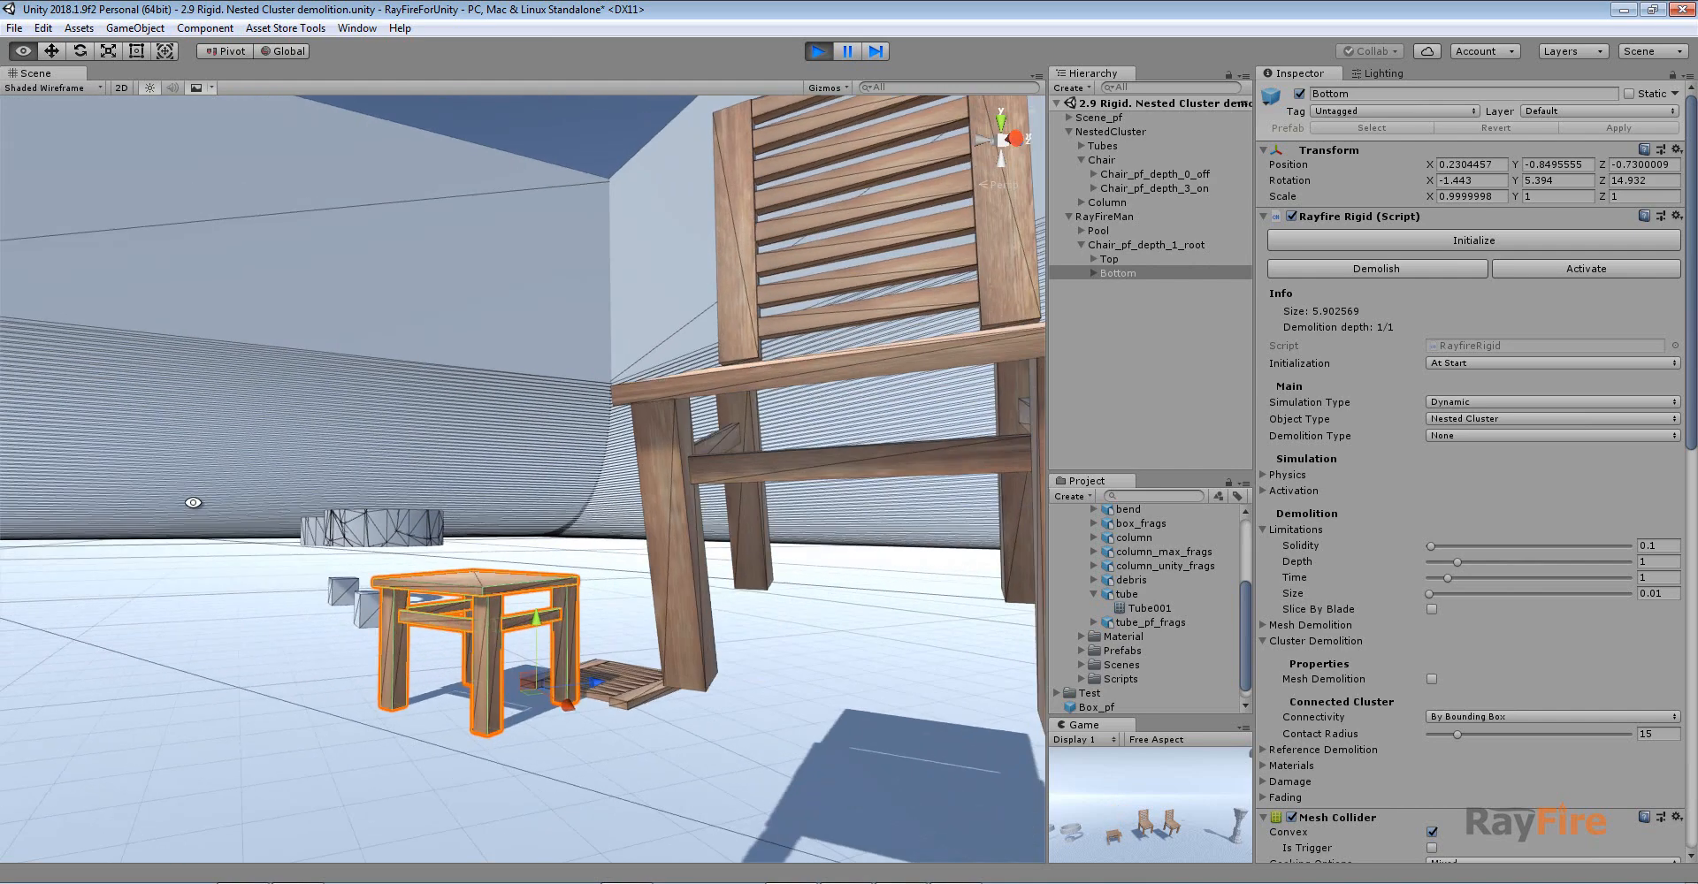
pyautogui.moveTo(532, 680); pyautogui.dragTo(556, 492)
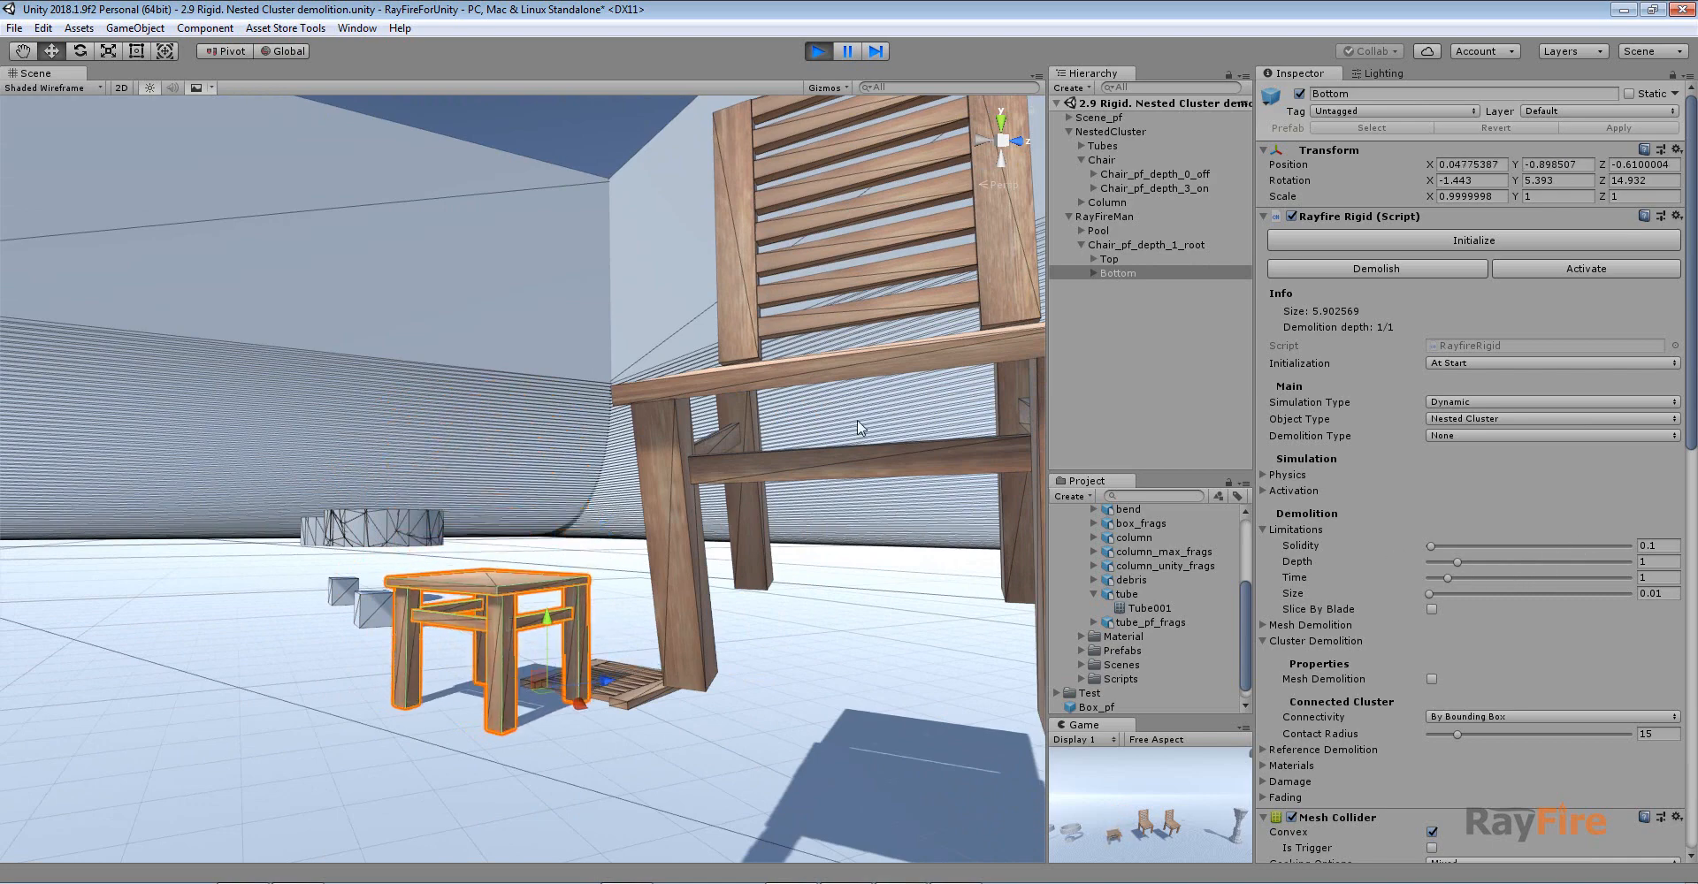
# - Inspect the Depth limitation of the middle chair, Chair_pf_depth_0_off
pyautogui.keyDown('alt'); pyautogui.moveTo(579, 370); pyautogui.dragTo(827, 371); pyautogui.keyUp('alt')
pyautogui.moveTo(814, 358); pyautogui.dragTo(488, 382, button='middle')
pyautogui.click(581, 462)
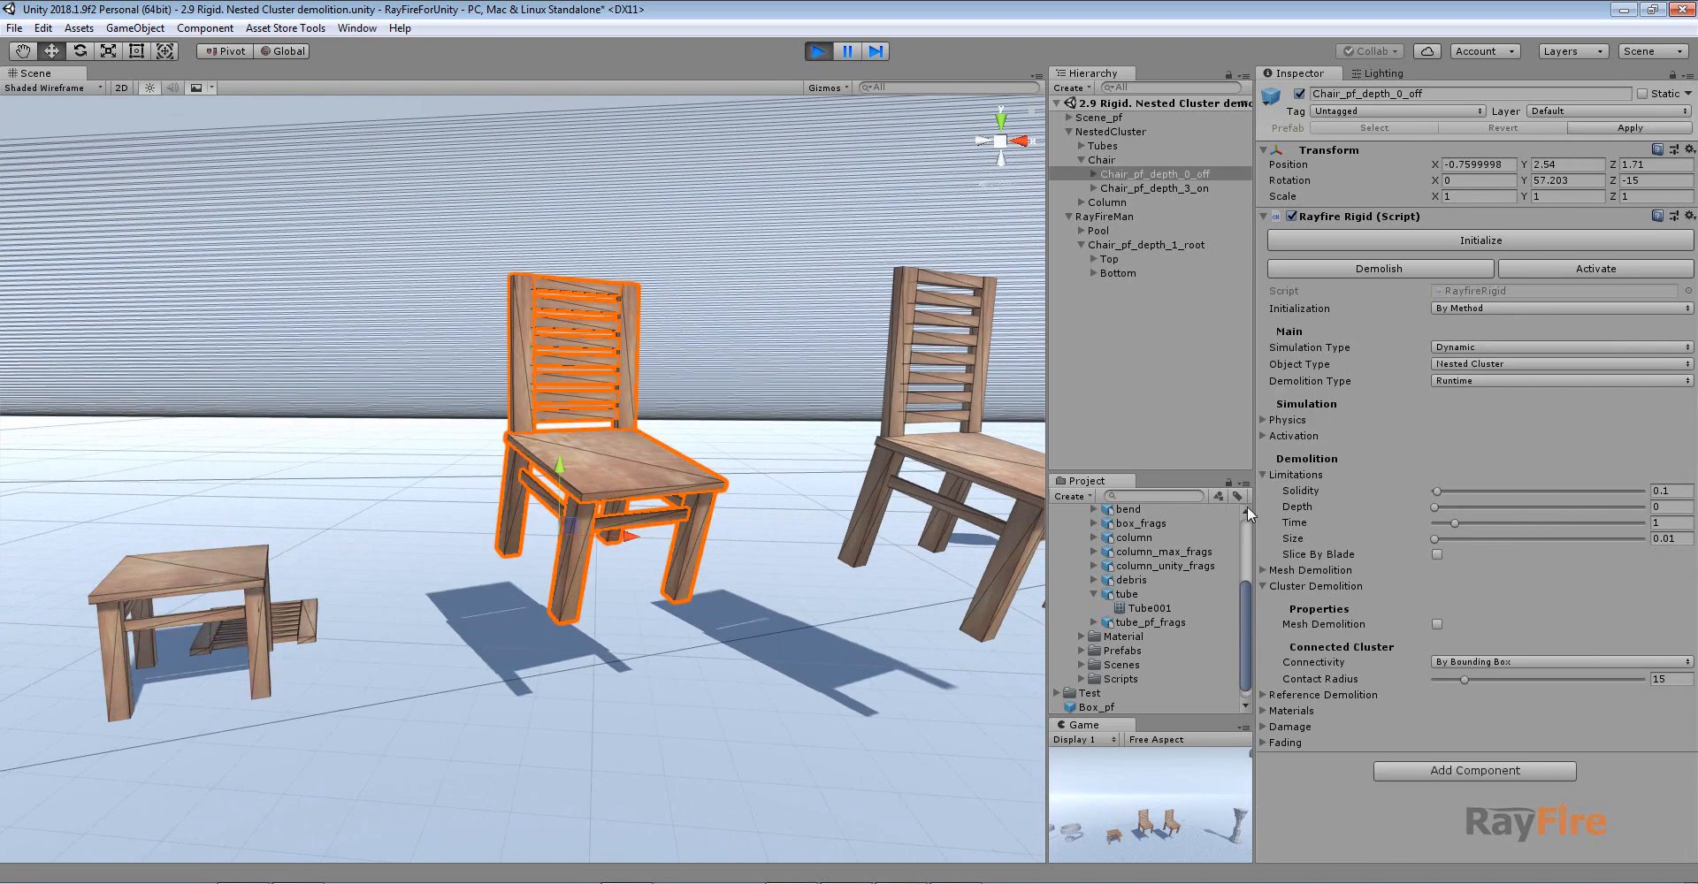
pyautogui.click(1655, 506)
# - Raise Chair_pf_depth_0_off to a Y position of 11.64 and initialize its simulation so that it falls
pyautogui.scroll(-4, 591, 352)
pyautogui.moveTo(587, 358); pyautogui.dragTo(585, 565, button='middle')
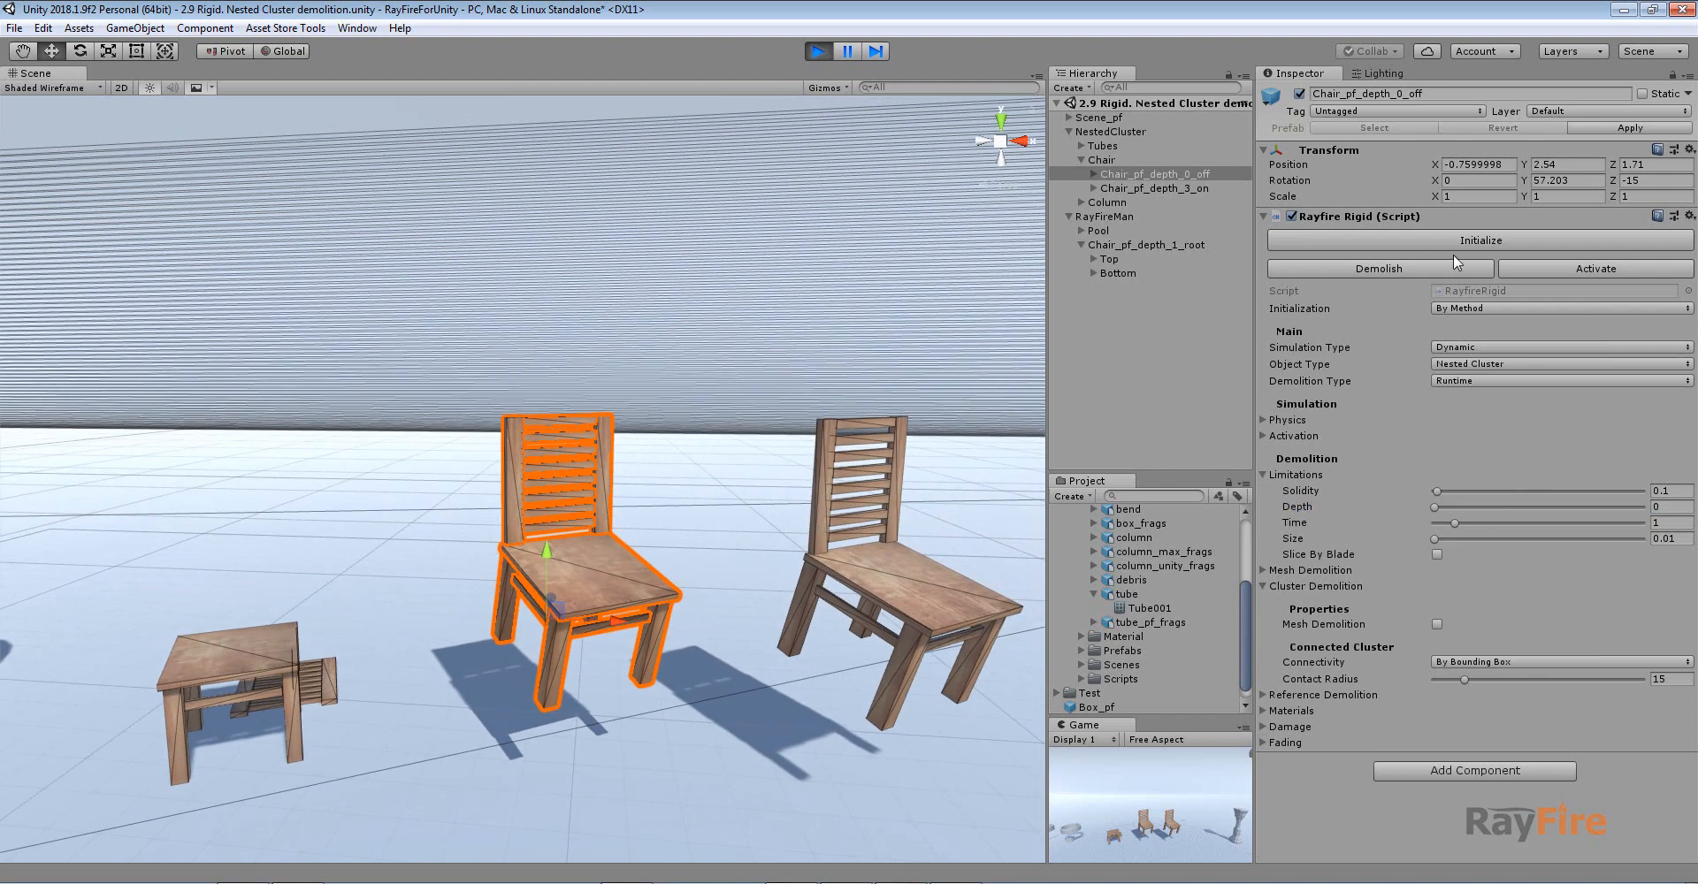
pyautogui.scroll(-2, 596, 528)
pyautogui.moveTo(543, 538); pyautogui.dragTo(507, 215)
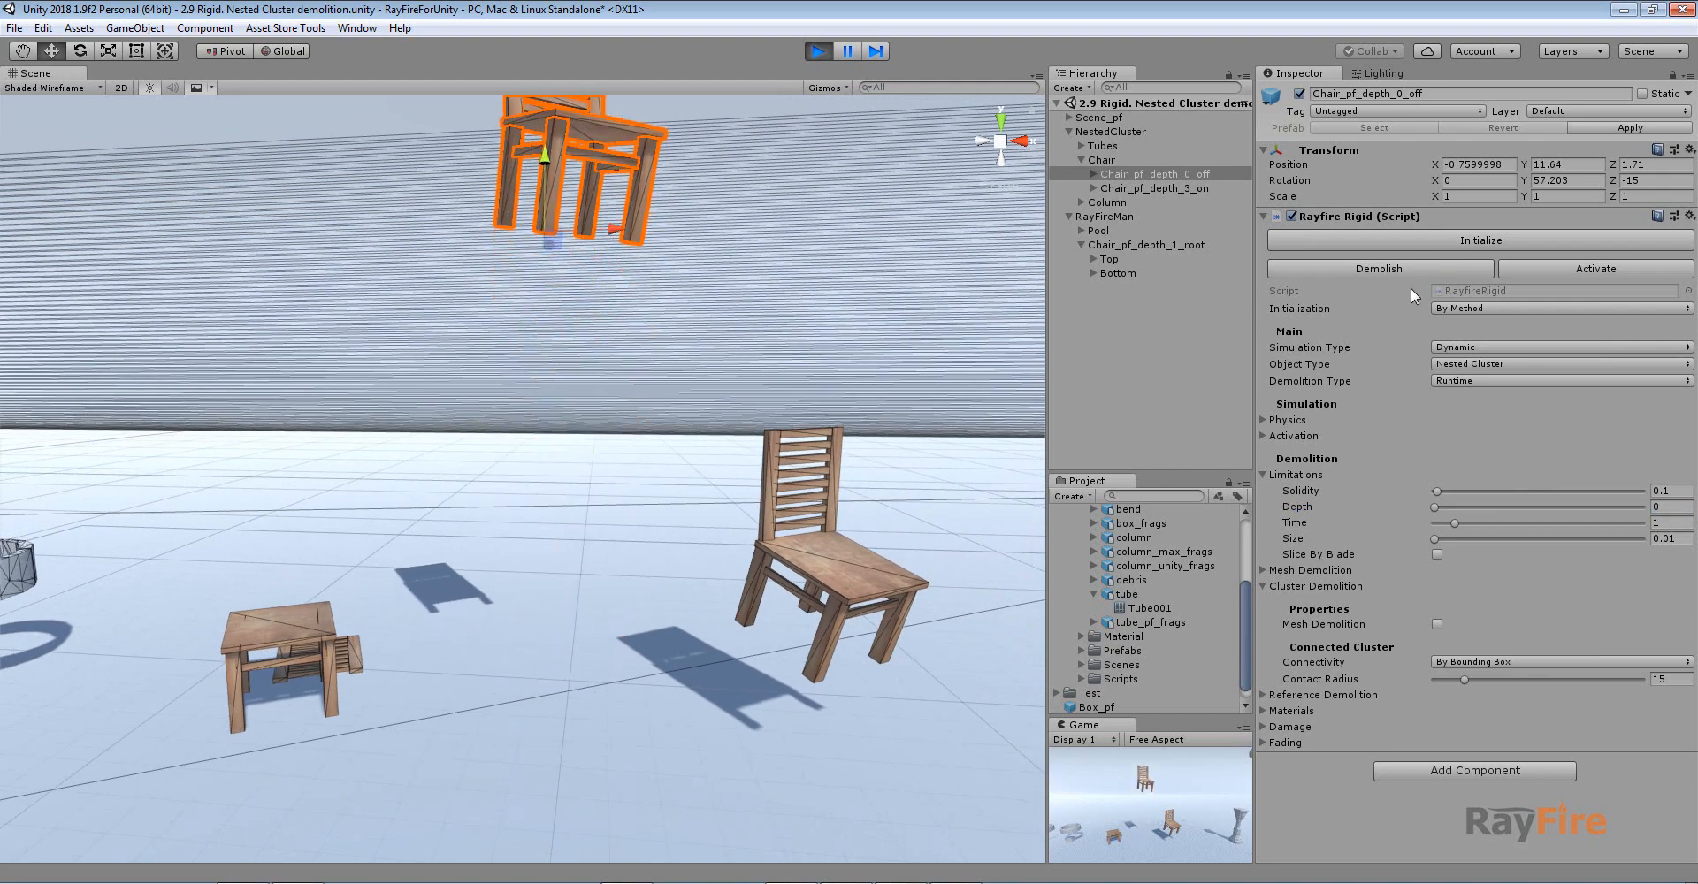
pyautogui.click(1446, 237)
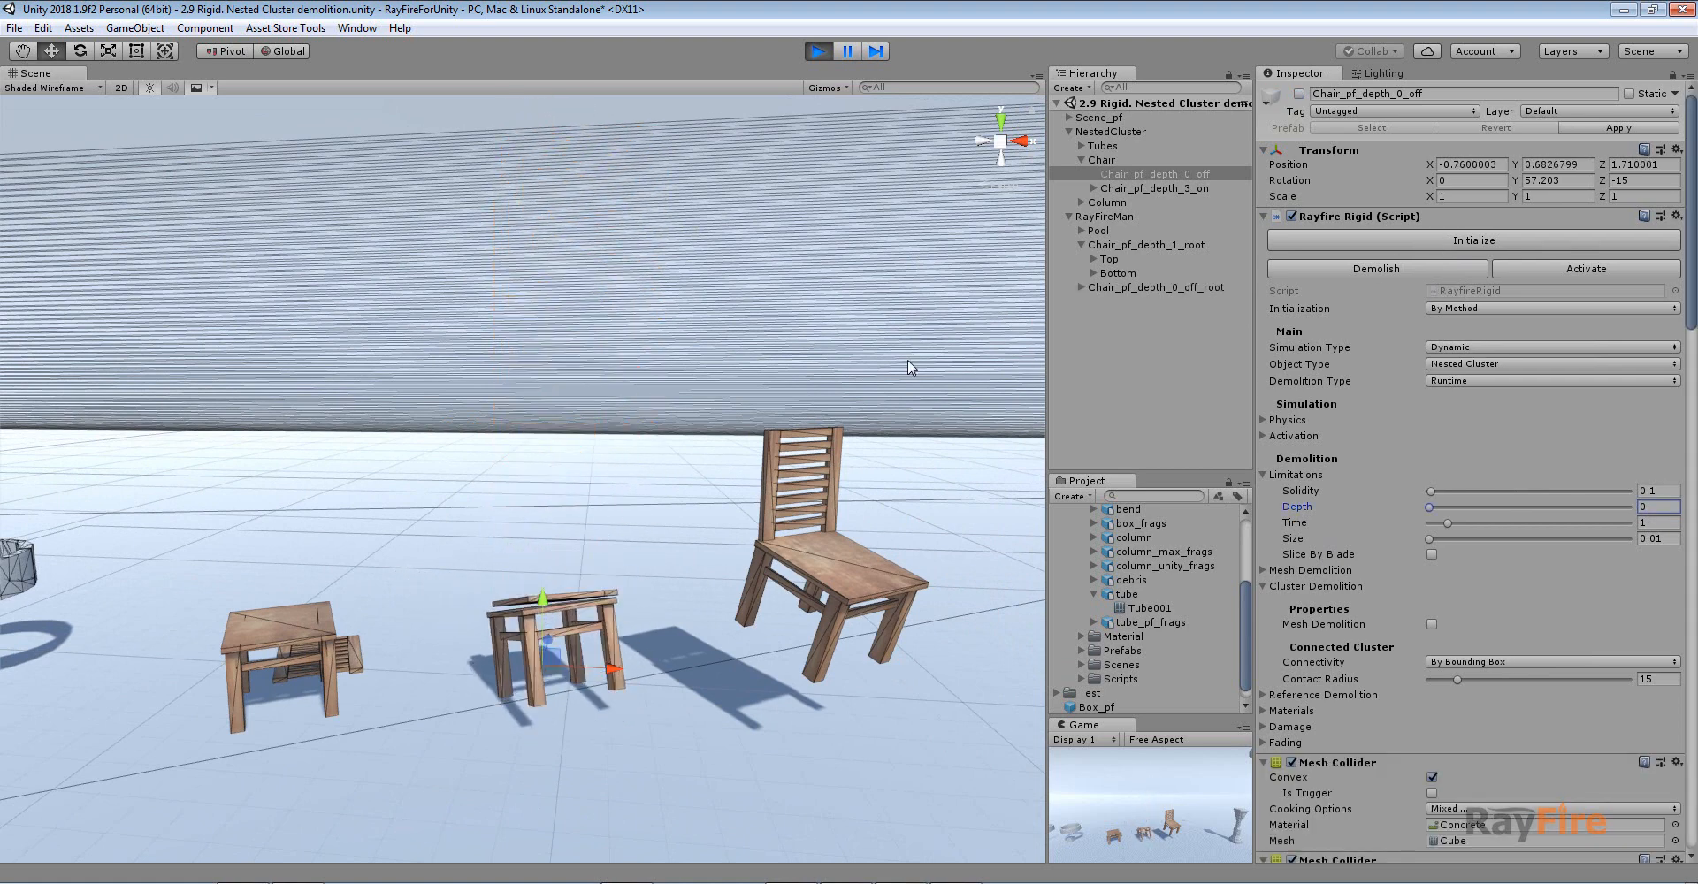
pyautogui.scroll(5, 464, 676)
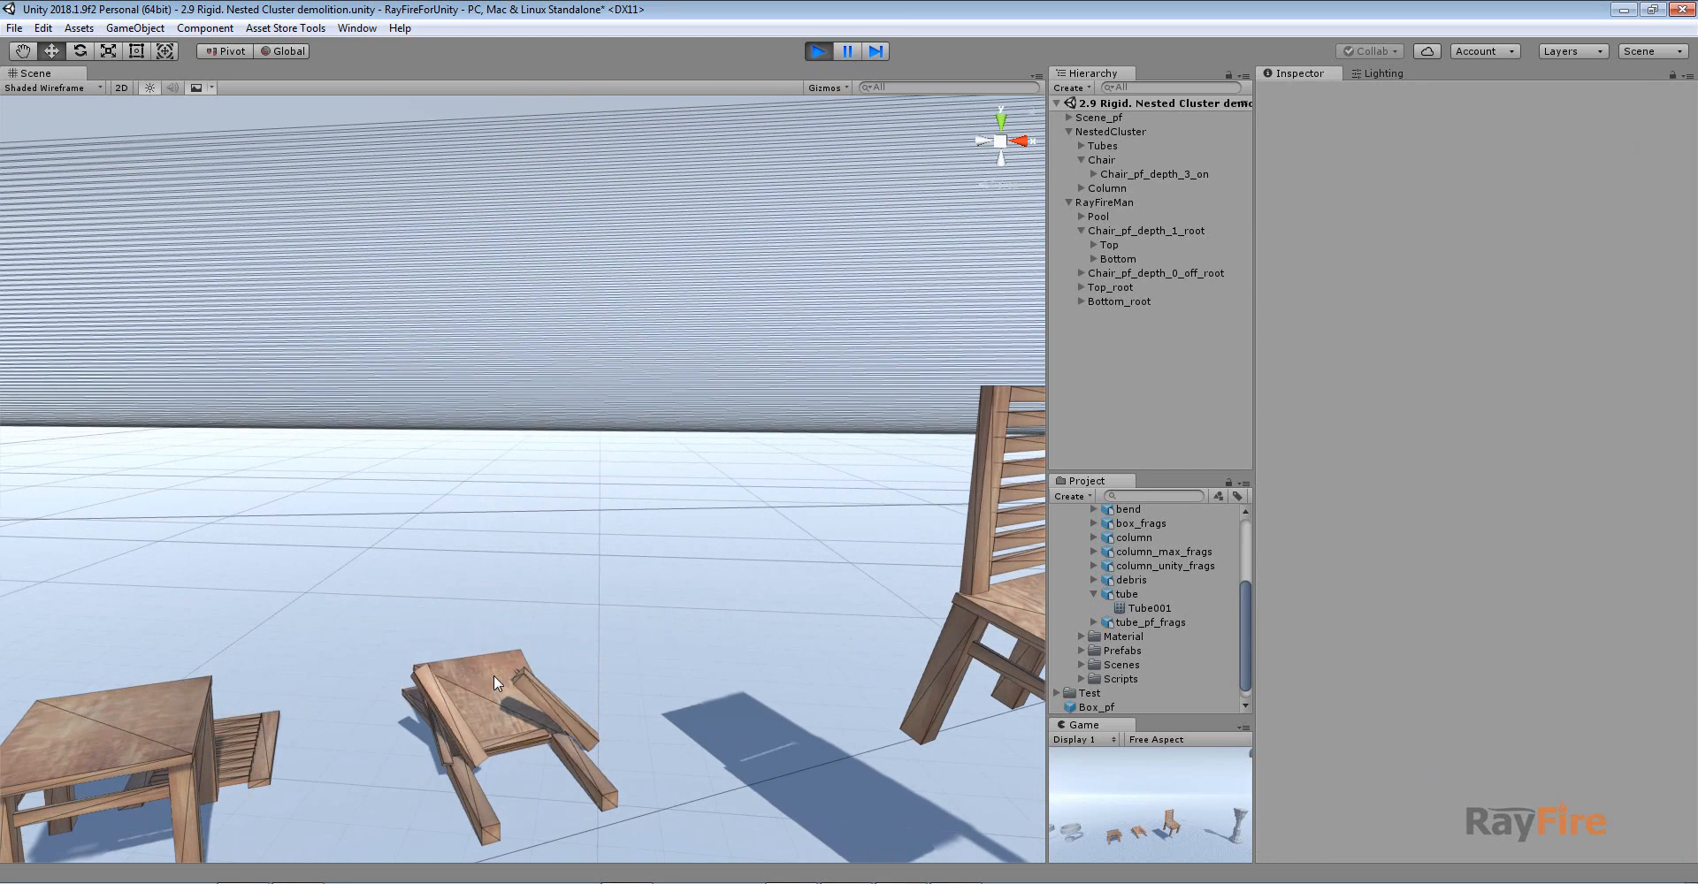
# - Stop the running simulation to restore the chairs and frame the middle chair's seat
pyautogui.scroll(3, 459, 735)
pyautogui.click(475, 761)
pyautogui.moveTo(476, 760); pyautogui.dragTo(457, 586, button='middle')
pyautogui.keyDown('alt'); pyautogui.moveTo(457, 591); pyautogui.dragTo(425, 654); pyautogui.keyUp('alt')
pyautogui.click(817, 52)
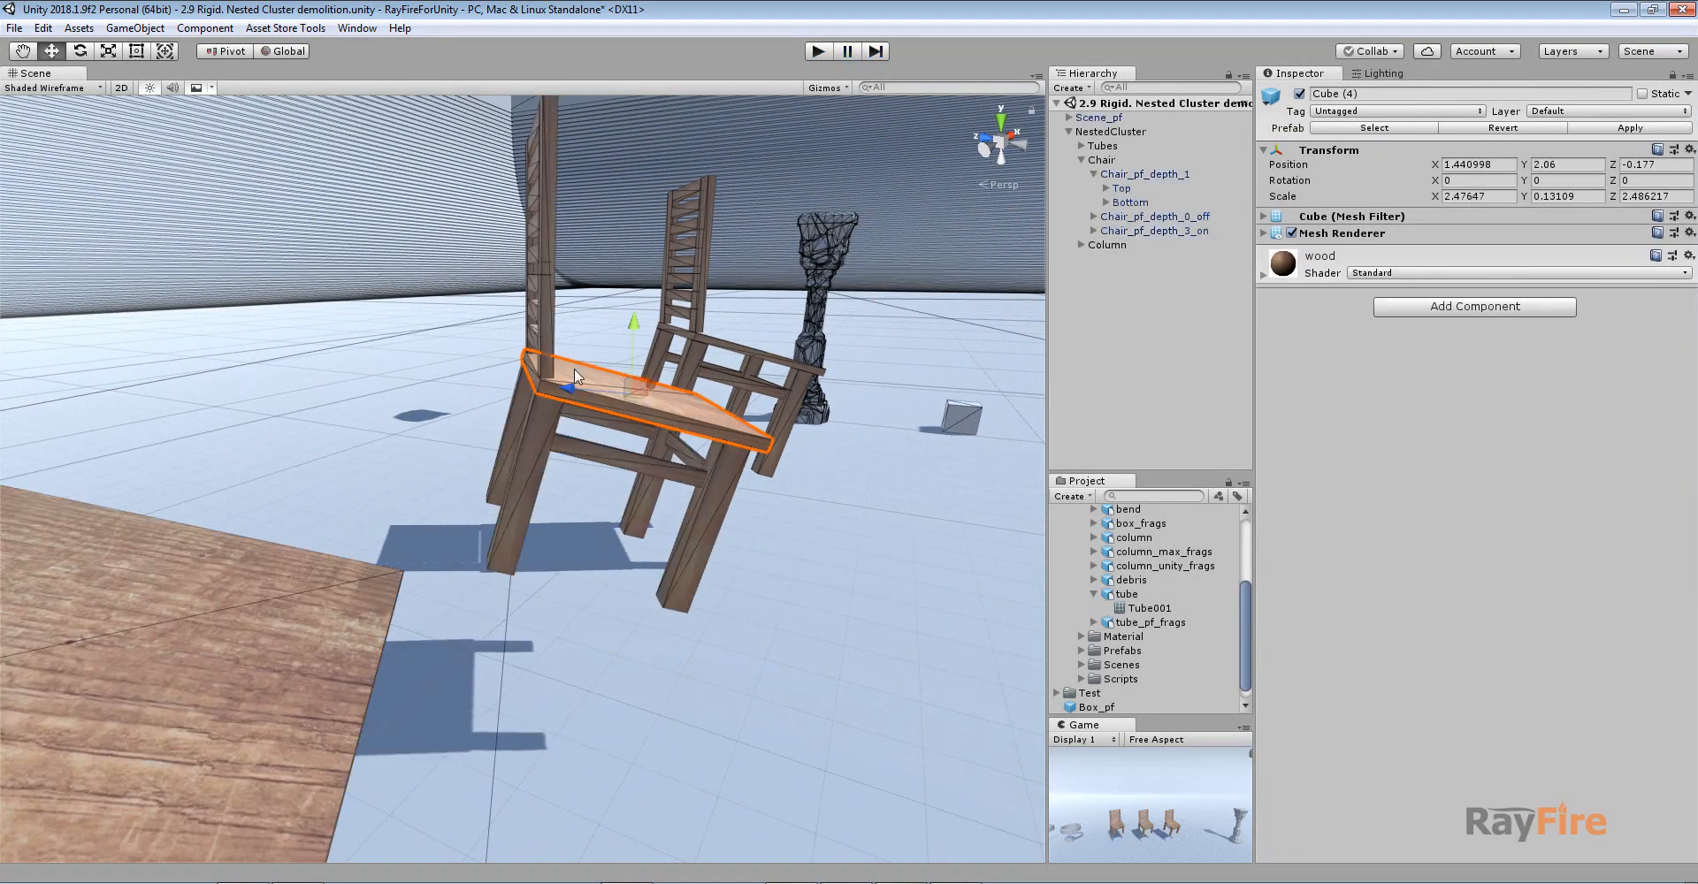
pyautogui.press('f')
pyautogui.press('f')
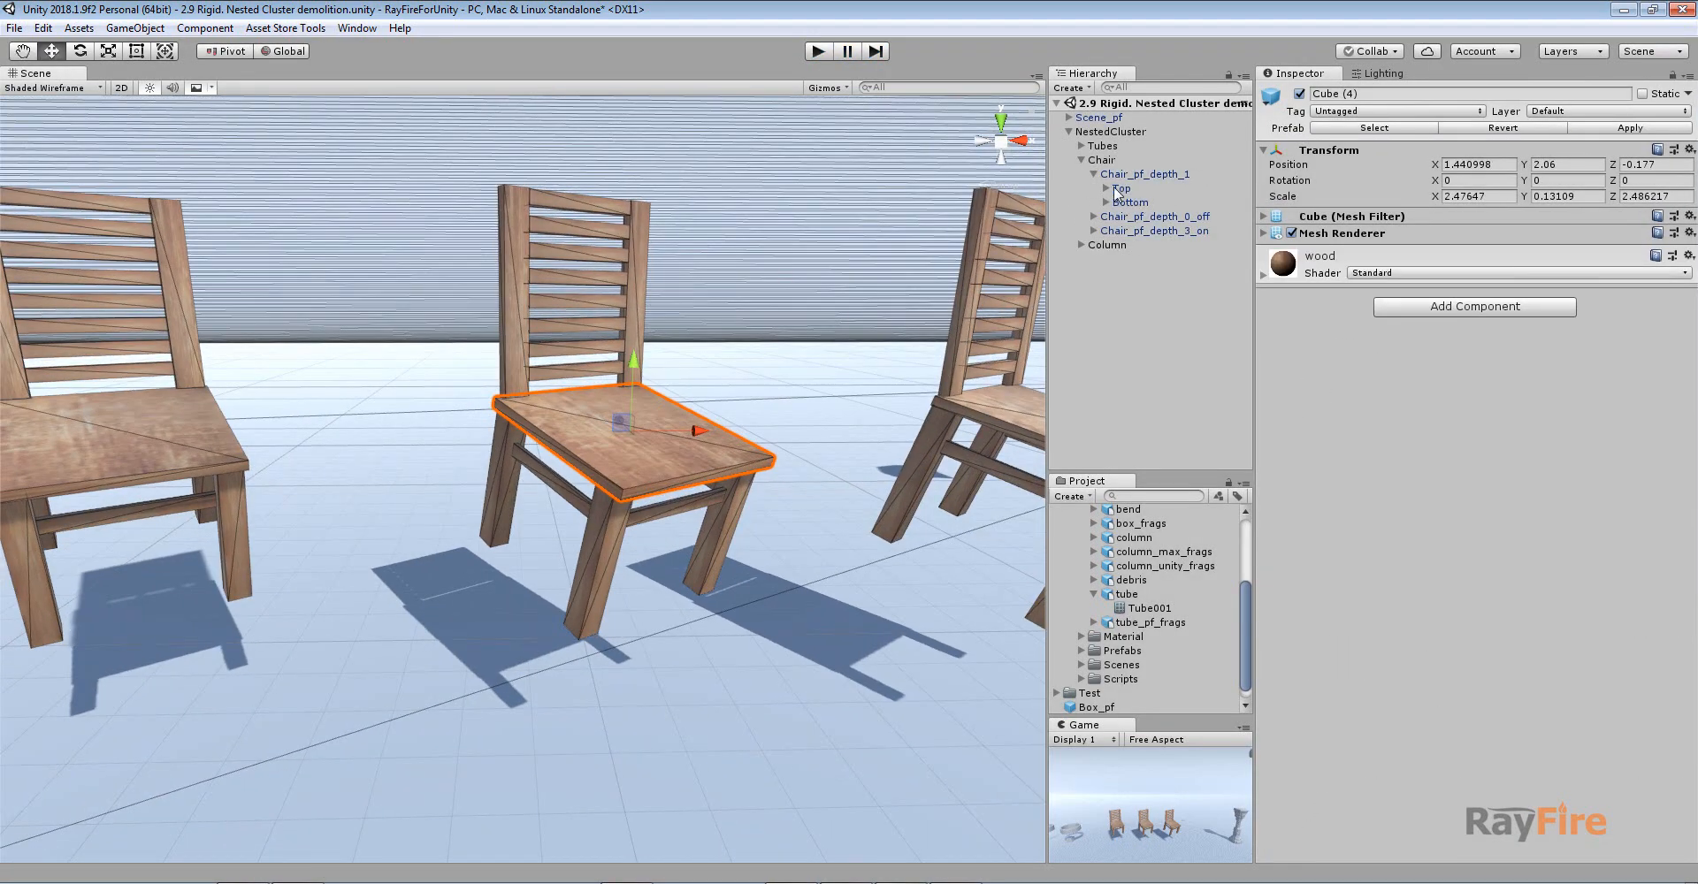
# - Collapse Chair_pf_depth_1 in the hierarchy, restart play mode and initialize Chair_pf_depth_0_off so that it falls
pyautogui.click(1094, 174)
pyautogui.click(825, 54)
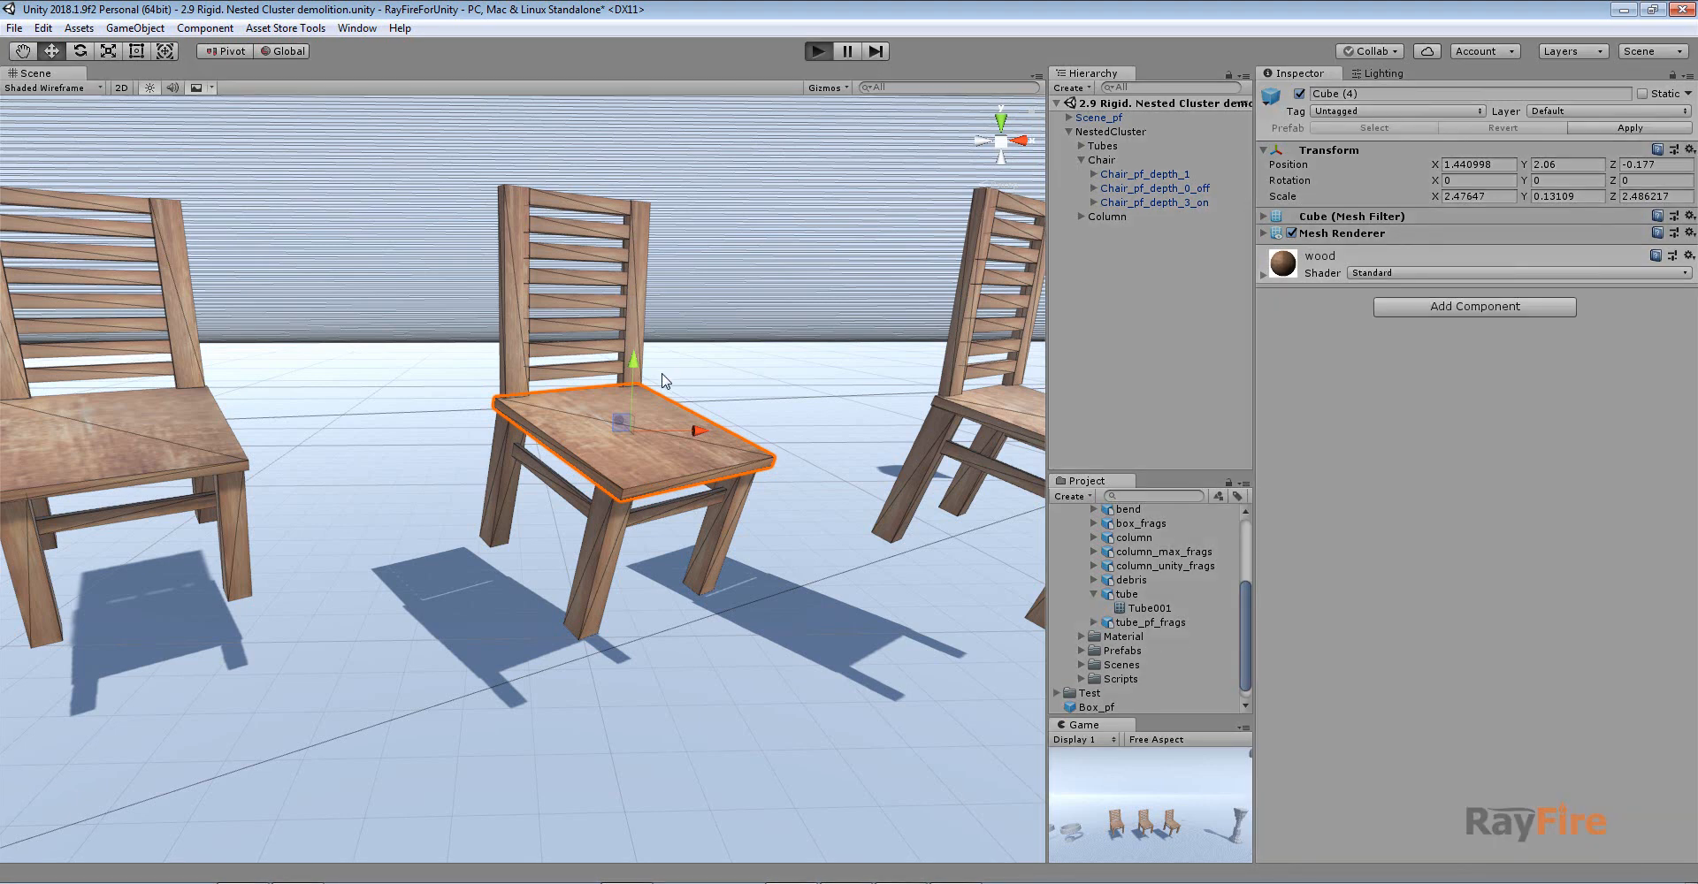
pyautogui.click(1104, 160)
pyautogui.click(1150, 189)
pyautogui.click(1474, 242)
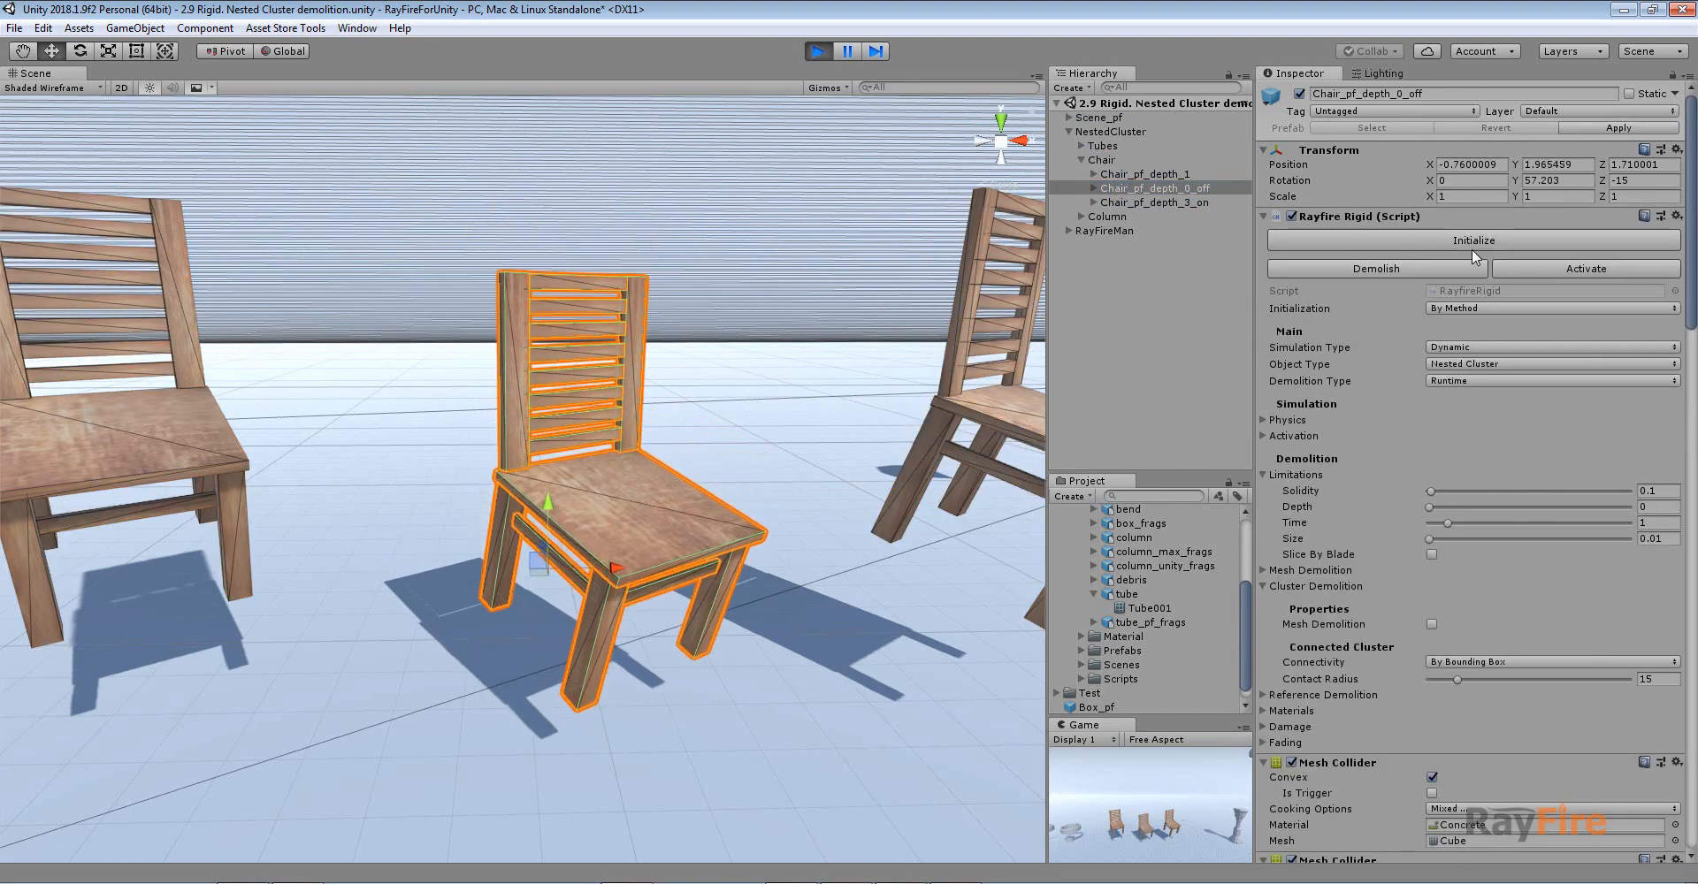
pyautogui.scroll(4, 581, 621)
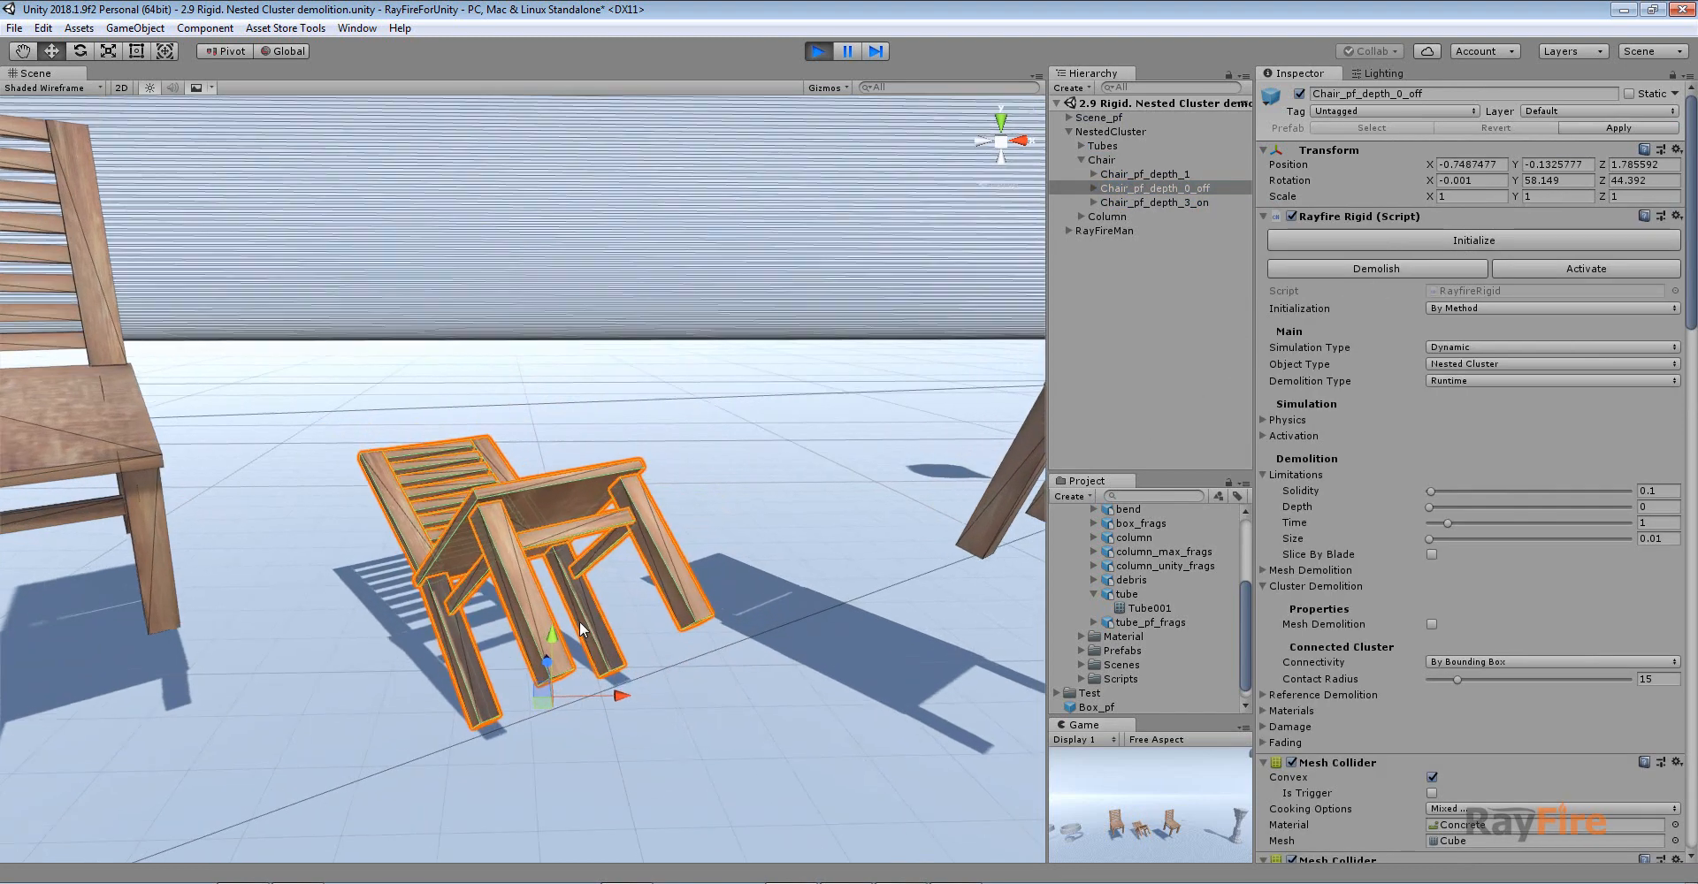
# - Examine the loose fragments of the broken Chair_pf_depth_0_off, selecting pieces such as Cube (17) and Cube (2)
pyautogui.click(476, 536)
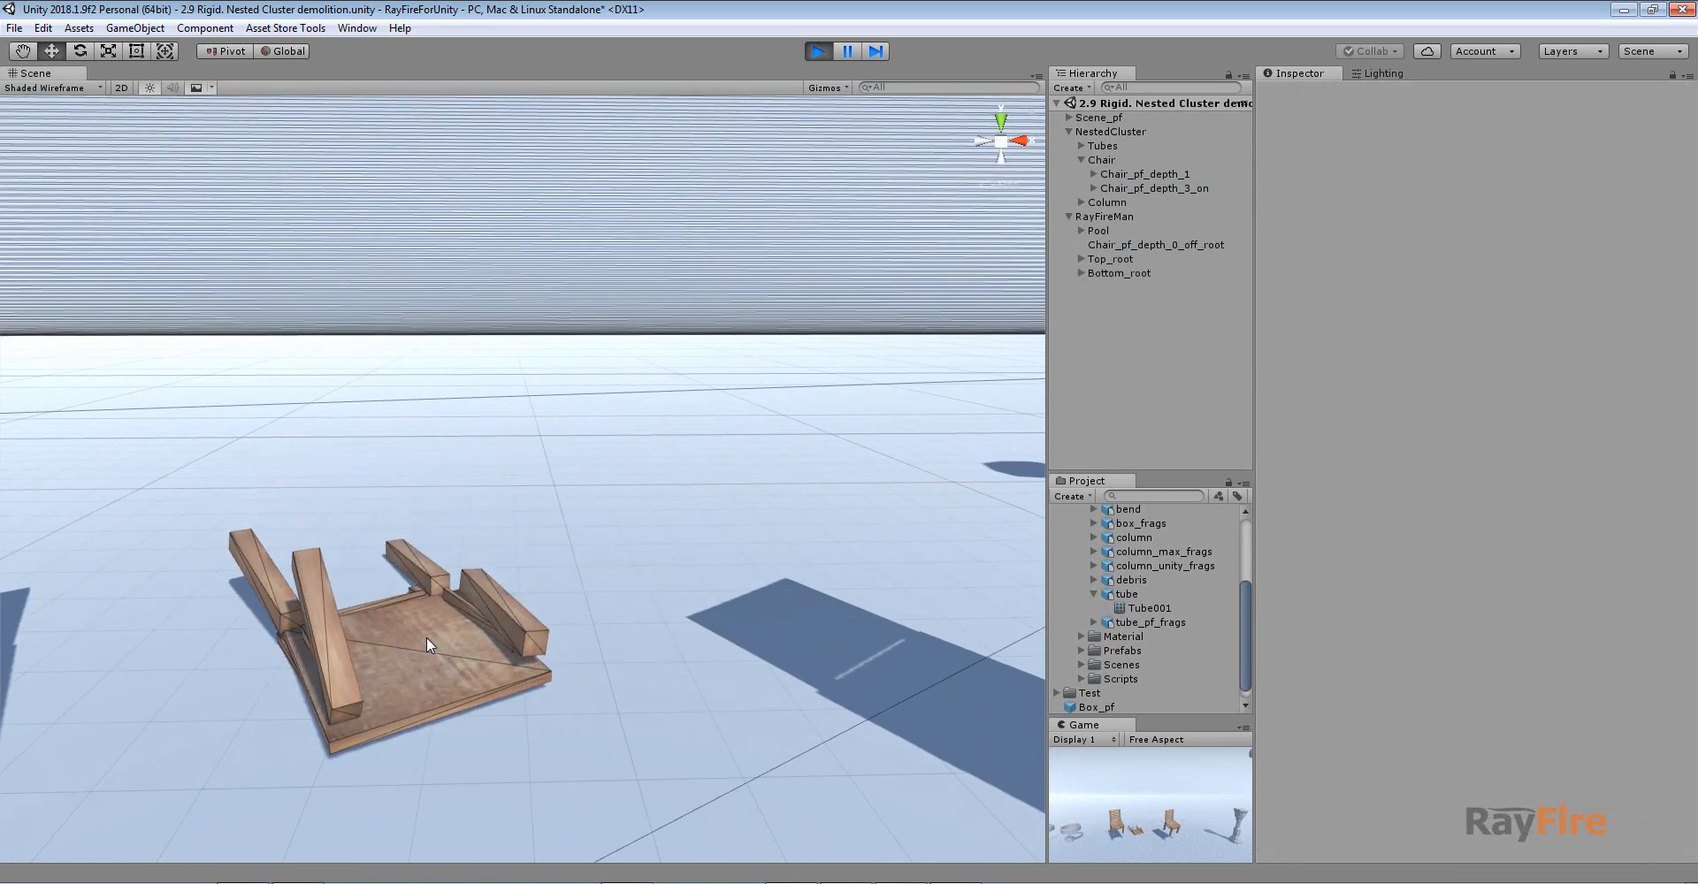
pyautogui.click(400, 617)
pyautogui.keyDown('alt'); pyautogui.moveTo(400, 618); pyautogui.dragTo(708, 591); pyautogui.keyUp('alt')
pyautogui.moveTo(407, 592); pyautogui.dragTo(532, 592, button='middle')
pyautogui.click(308, 653)
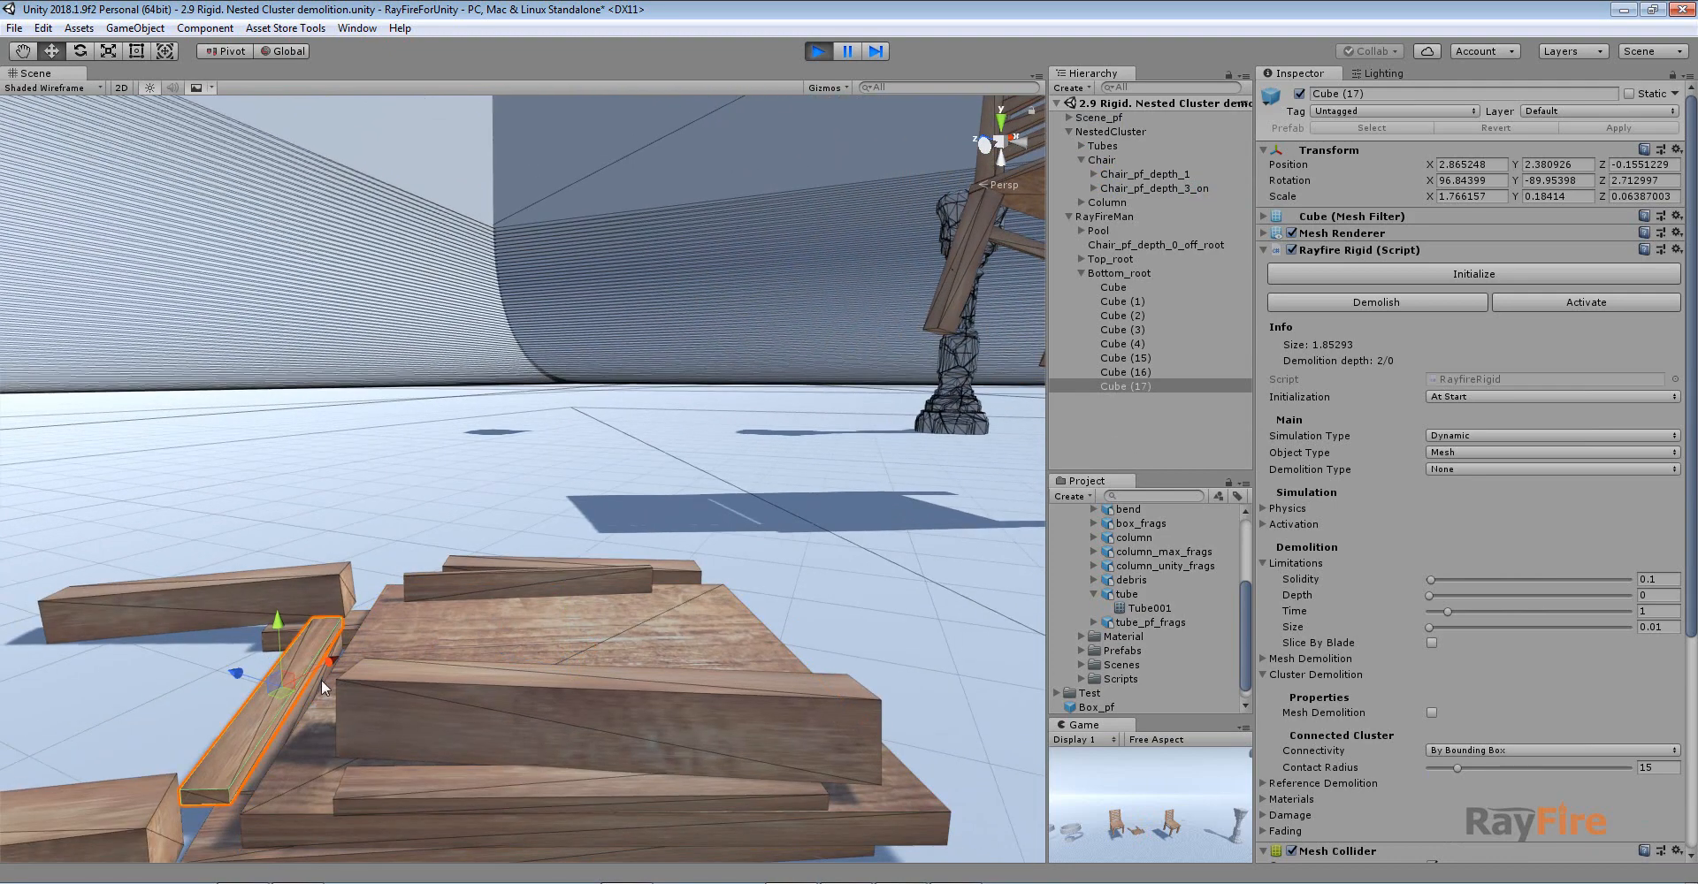
pyautogui.keyDown('alt'); pyautogui.moveTo(307, 653); pyautogui.dragTo(368, 608); pyautogui.keyUp('alt')
pyautogui.keyDown('alt'); pyautogui.moveTo(333, 667); pyautogui.dragTo(700, 682); pyautogui.keyUp('alt')
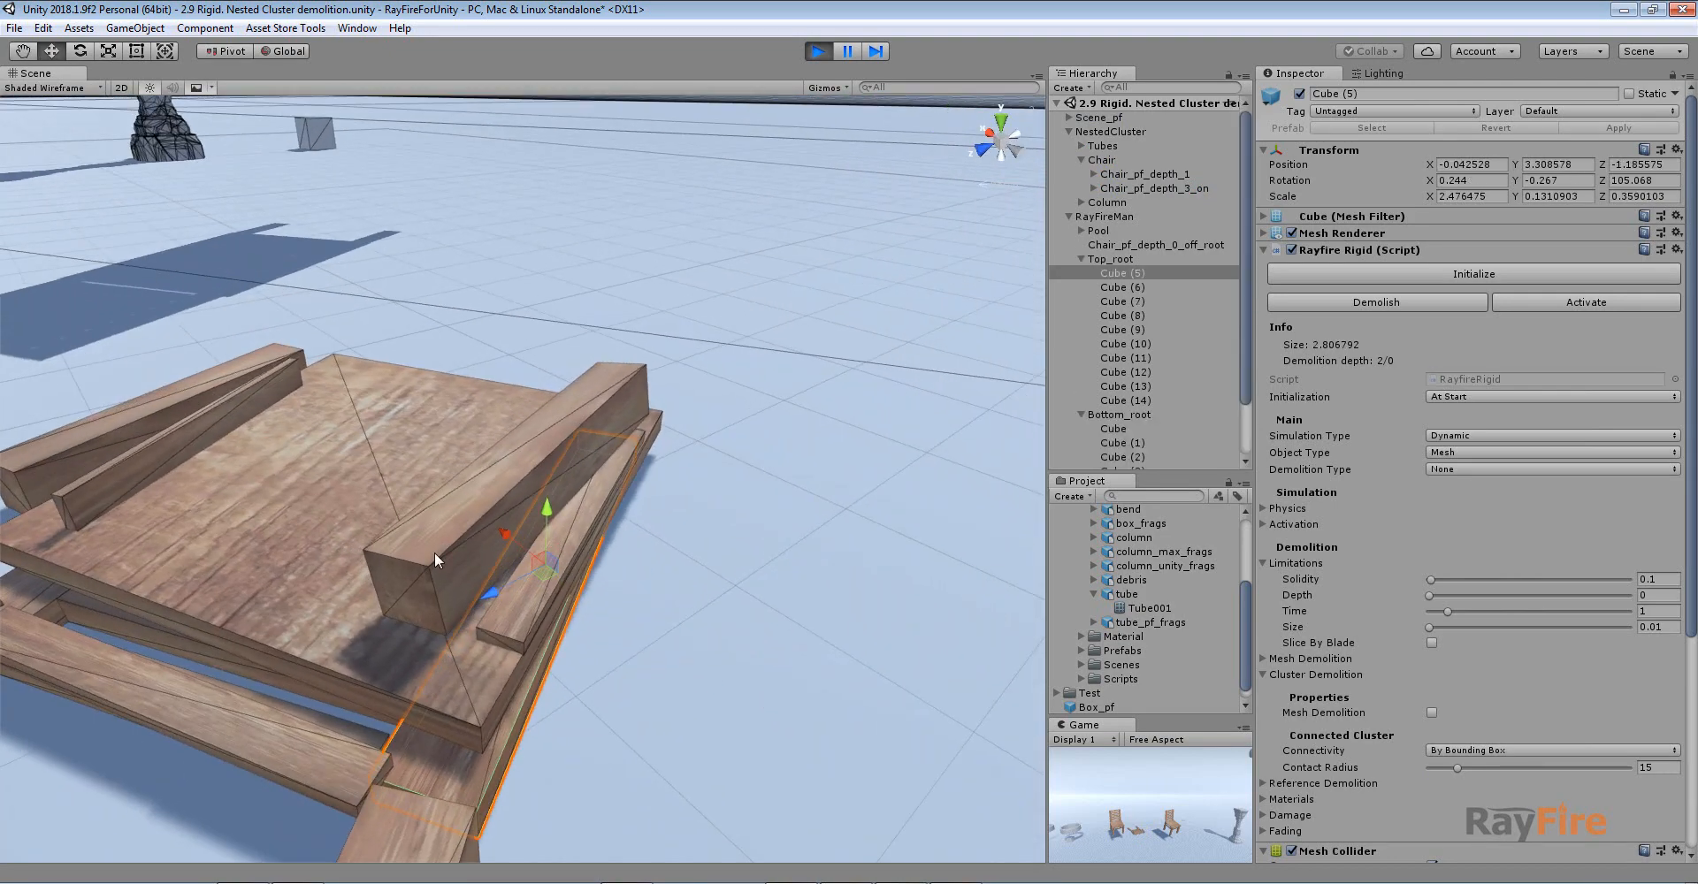
pyautogui.click(434, 555)
pyautogui.keyDown('alt'); pyautogui.moveTo(746, 453); pyautogui.dragTo(520, 571); pyautogui.keyUp('alt')
pyautogui.scroll(-4, 519, 574)
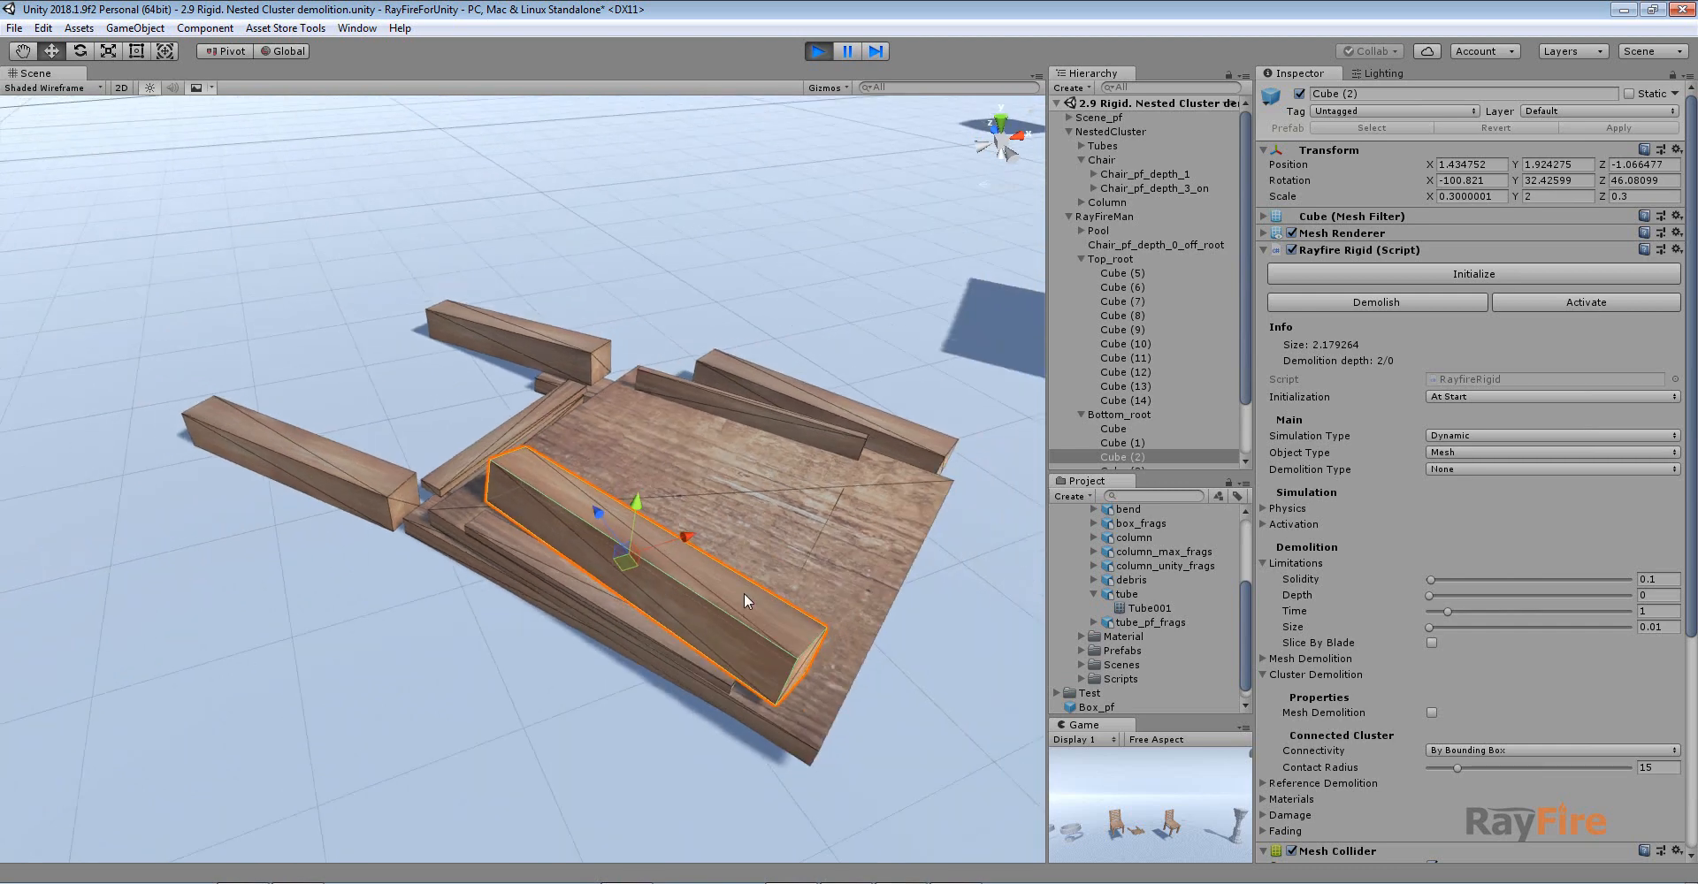
# - Move the loose leg Cube (2) across the upturned seat to its far edge and back towards the middle
pyautogui.moveTo(745, 592); pyautogui.dragTo(495, 546, button='middle')
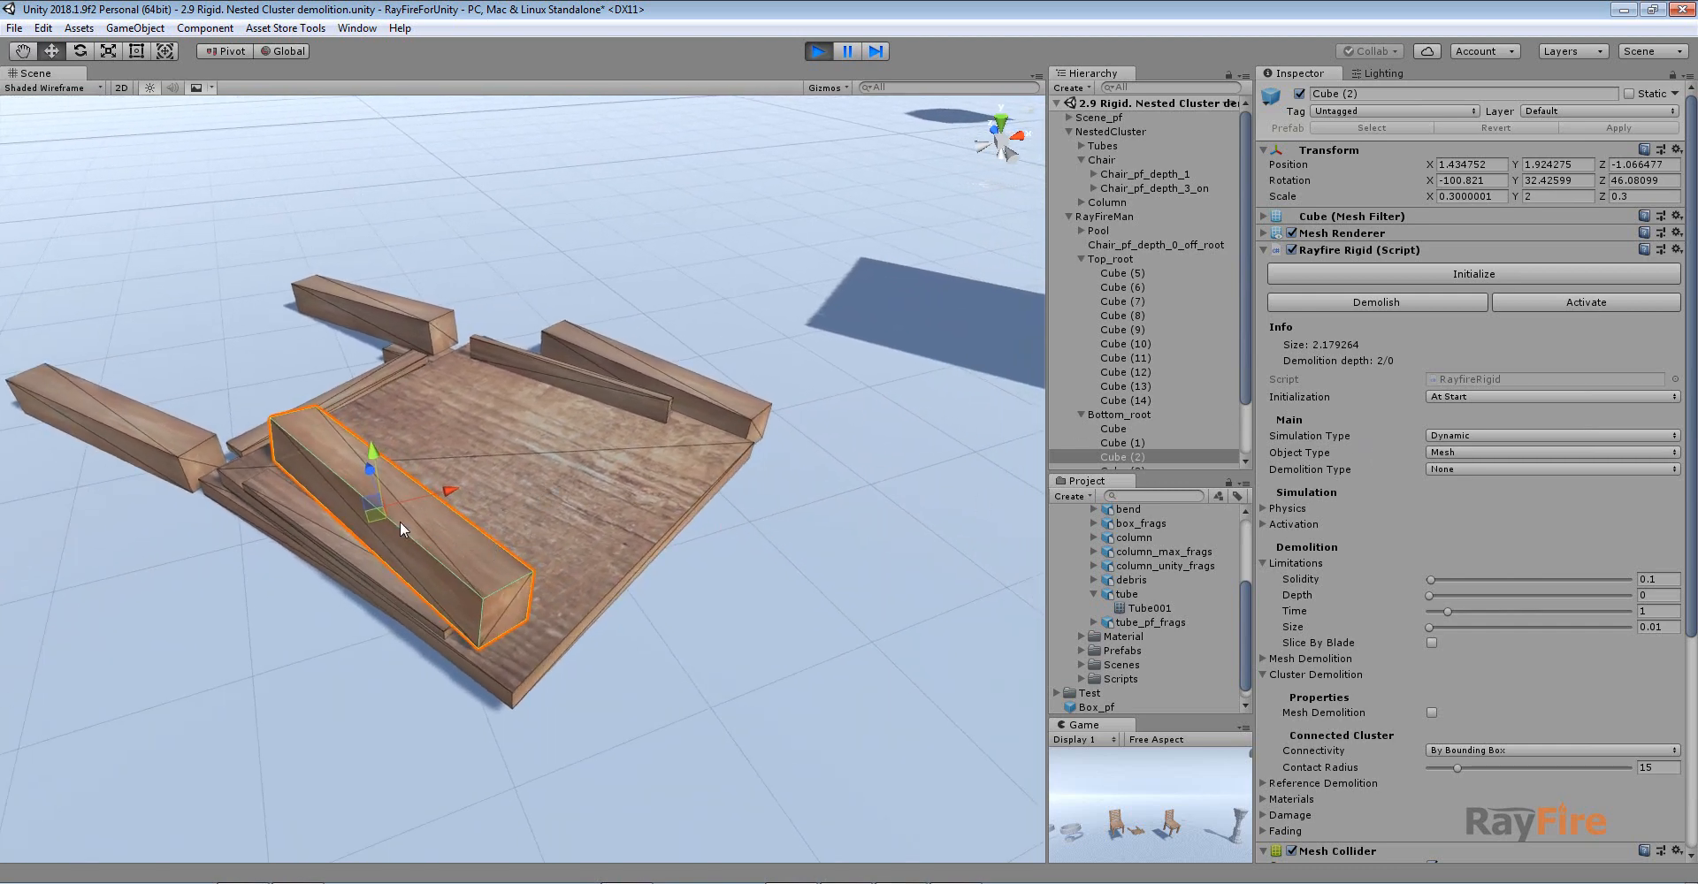
pyautogui.moveTo(367, 506); pyautogui.dragTo(751, 365)
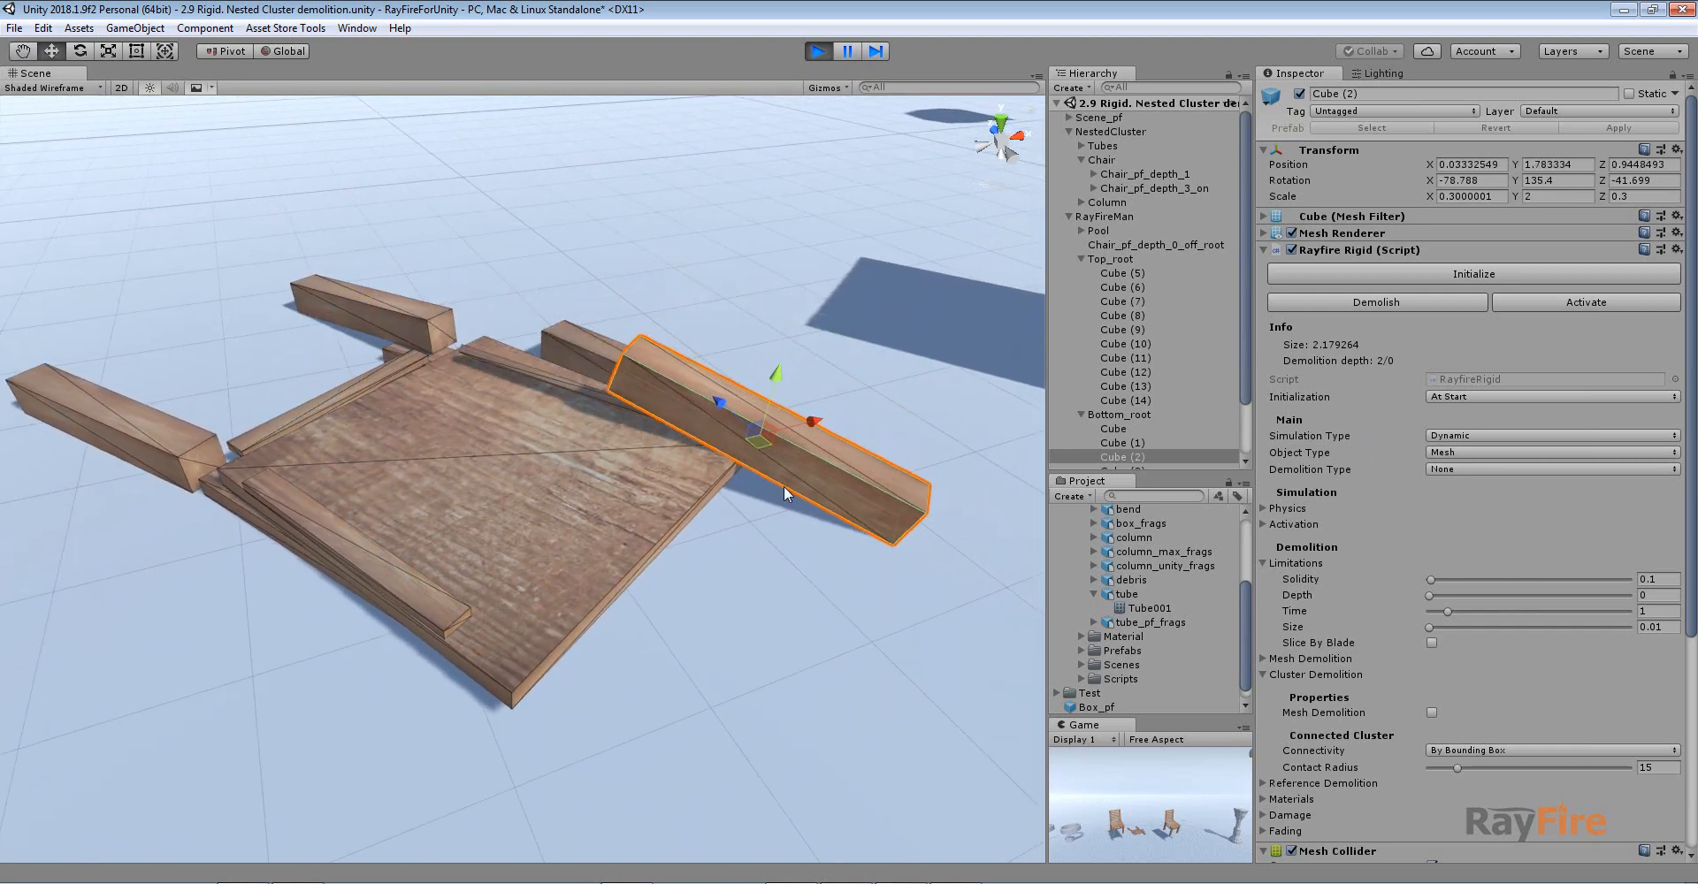
pyautogui.moveTo(759, 492); pyautogui.dragTo(638, 498, button='middle')
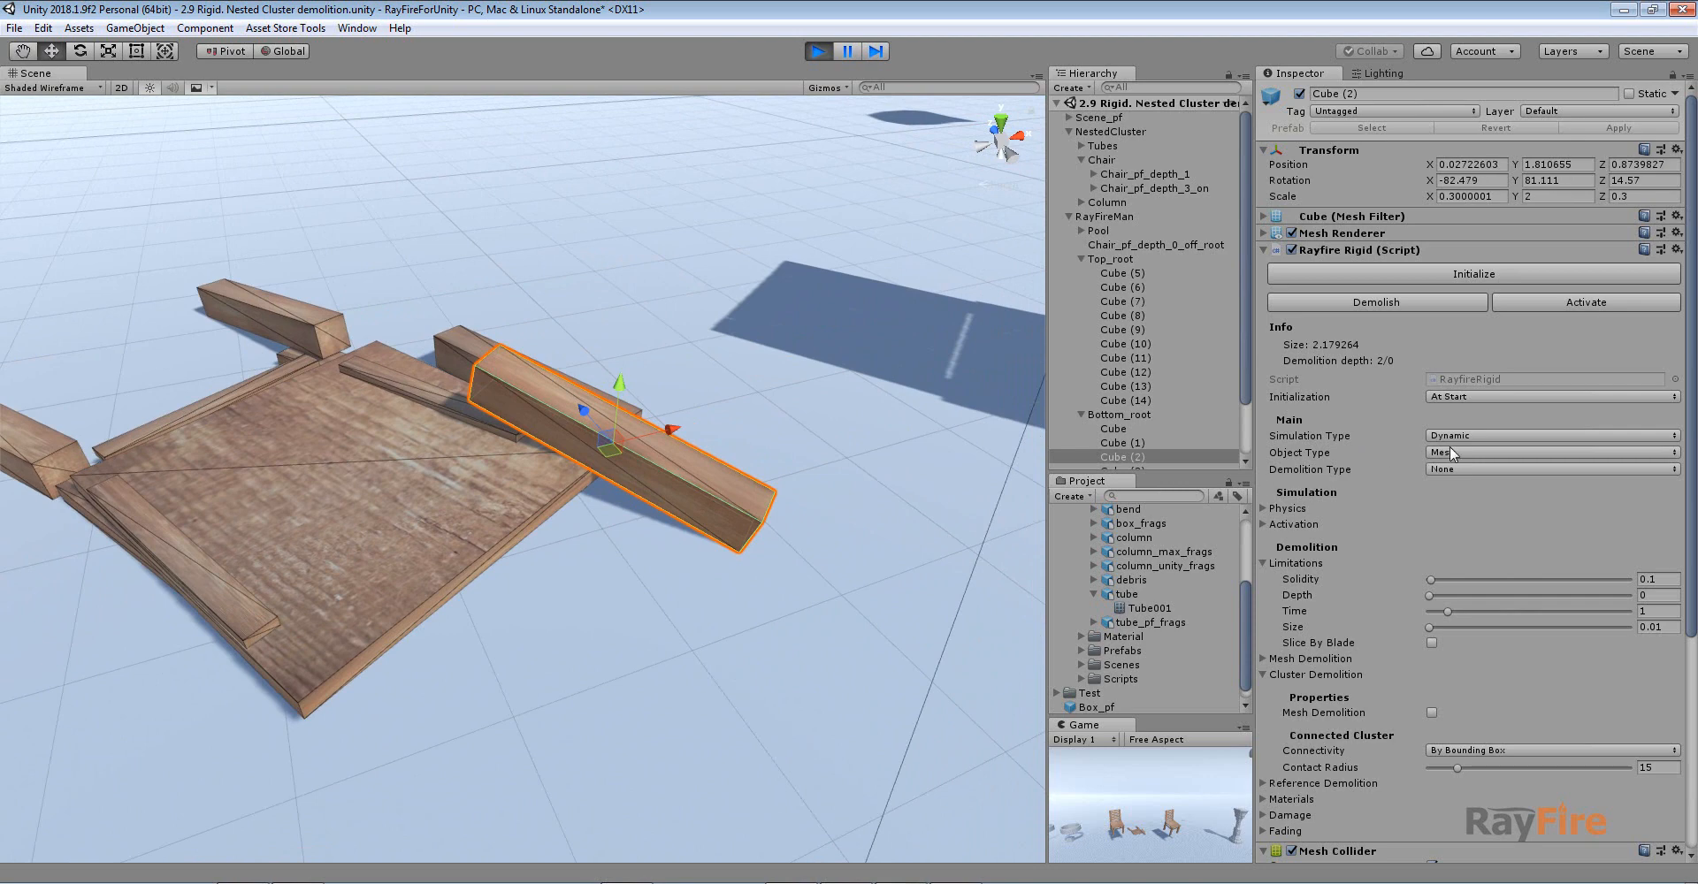
pyautogui.keyDown('alt'); pyautogui.moveTo(621, 469); pyautogui.dragTo(443, 460); pyautogui.keyUp('alt')
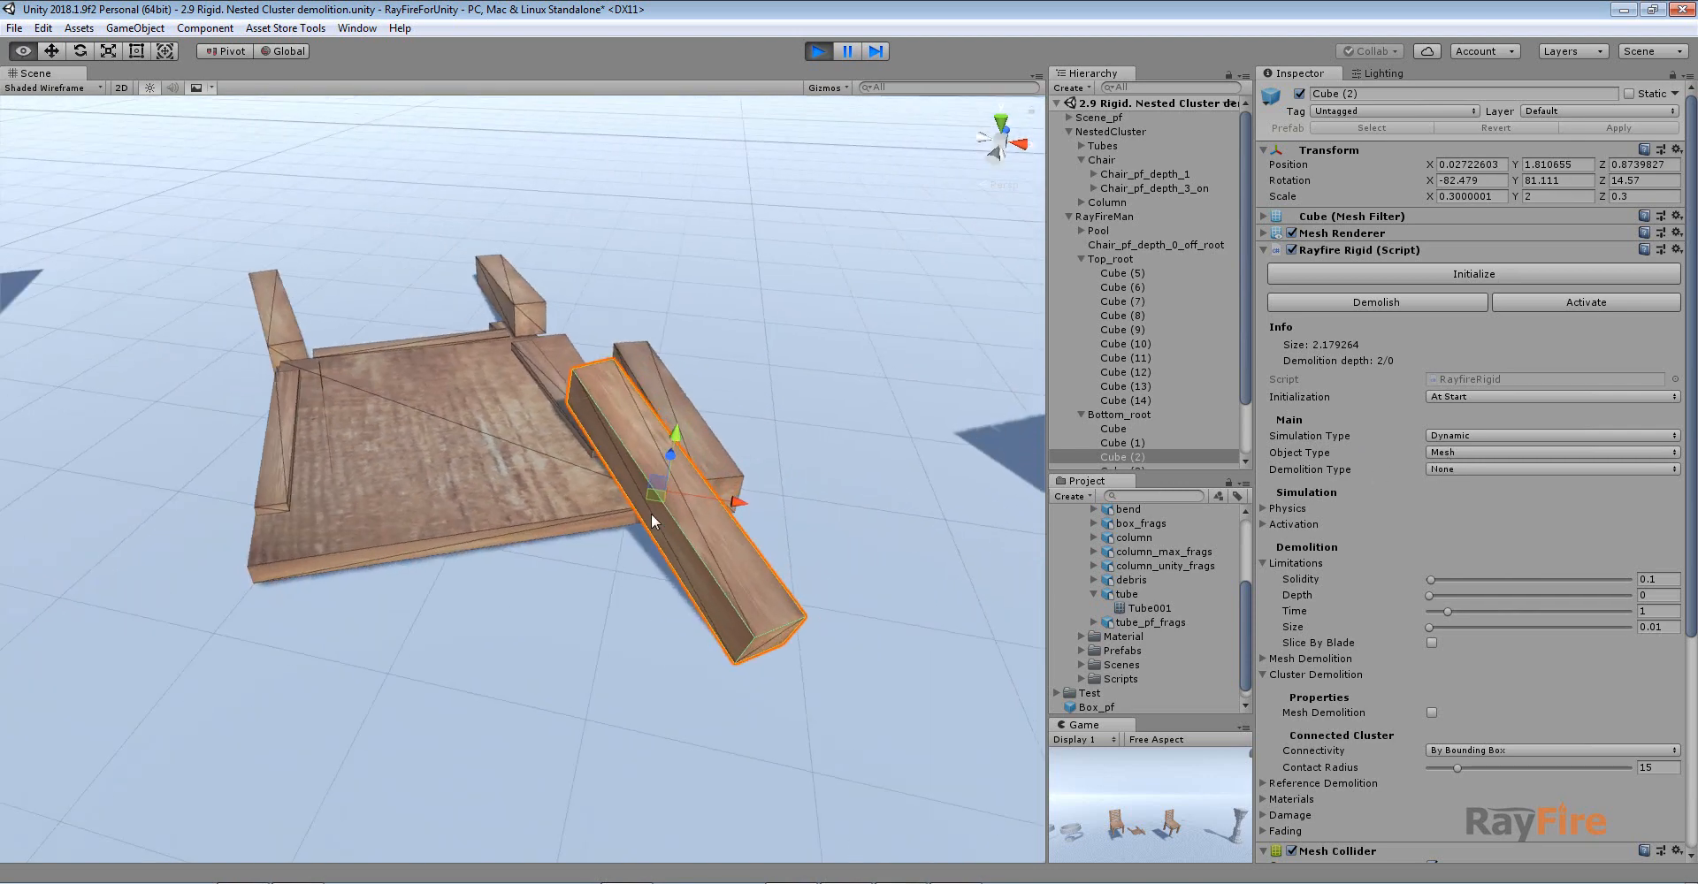
pyautogui.moveTo(650, 497); pyautogui.dragTo(538, 561)
# - Move the loose leg Cube (3) onto the upturned seat and shift Cube (2) aside as separate pieces
pyautogui.click(681, 465)
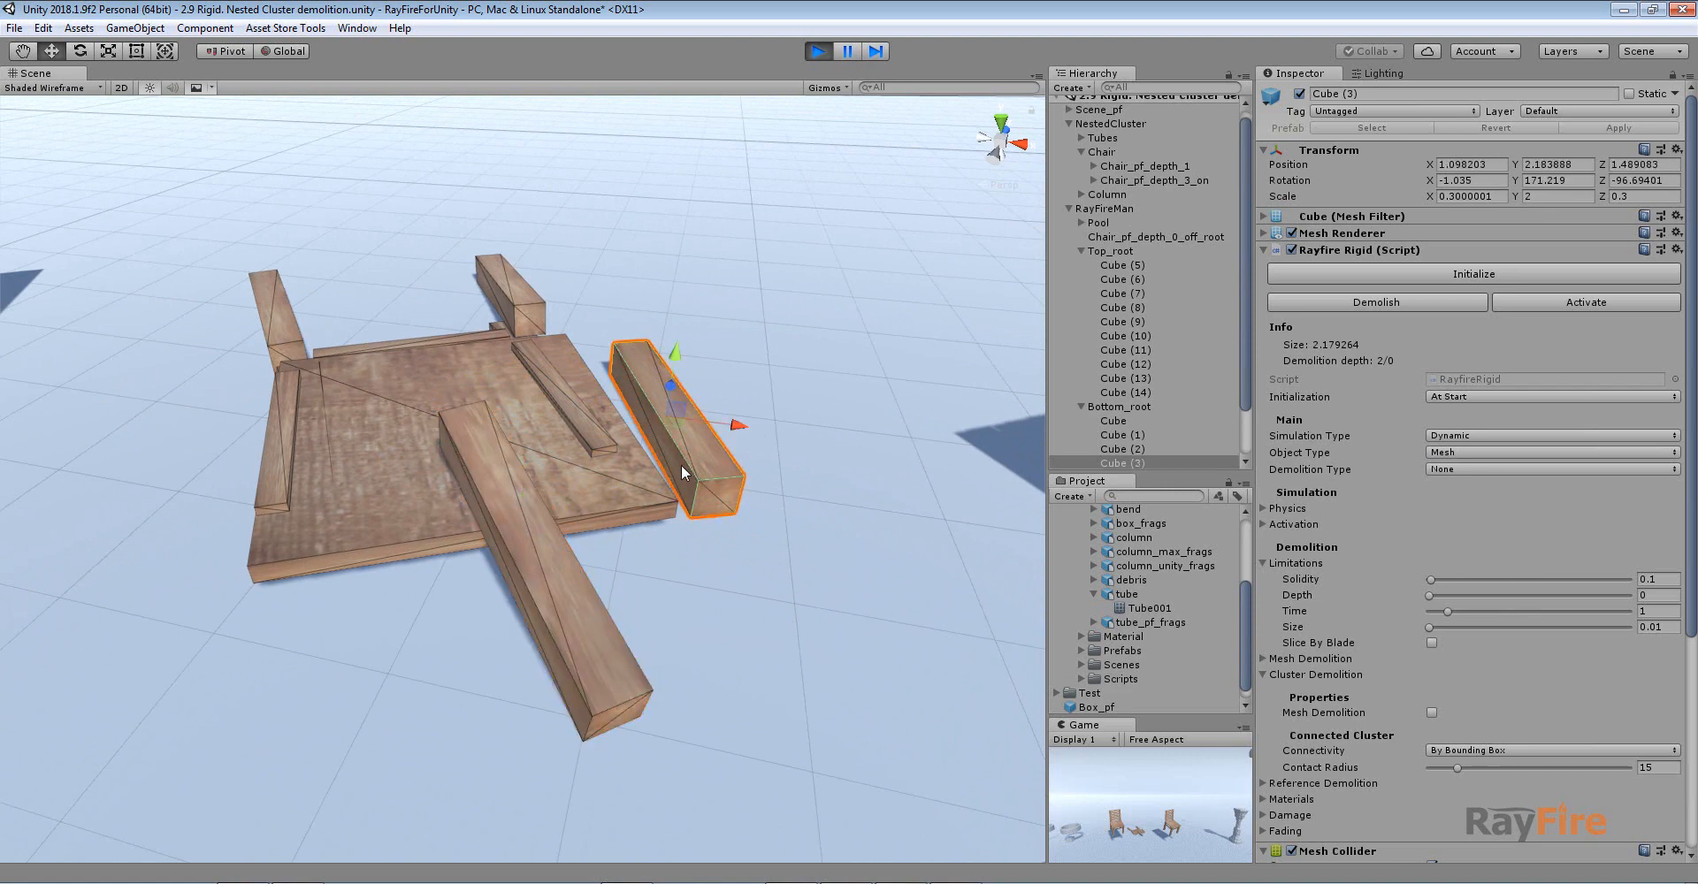
pyautogui.moveTo(679, 405); pyautogui.dragTo(545, 306)
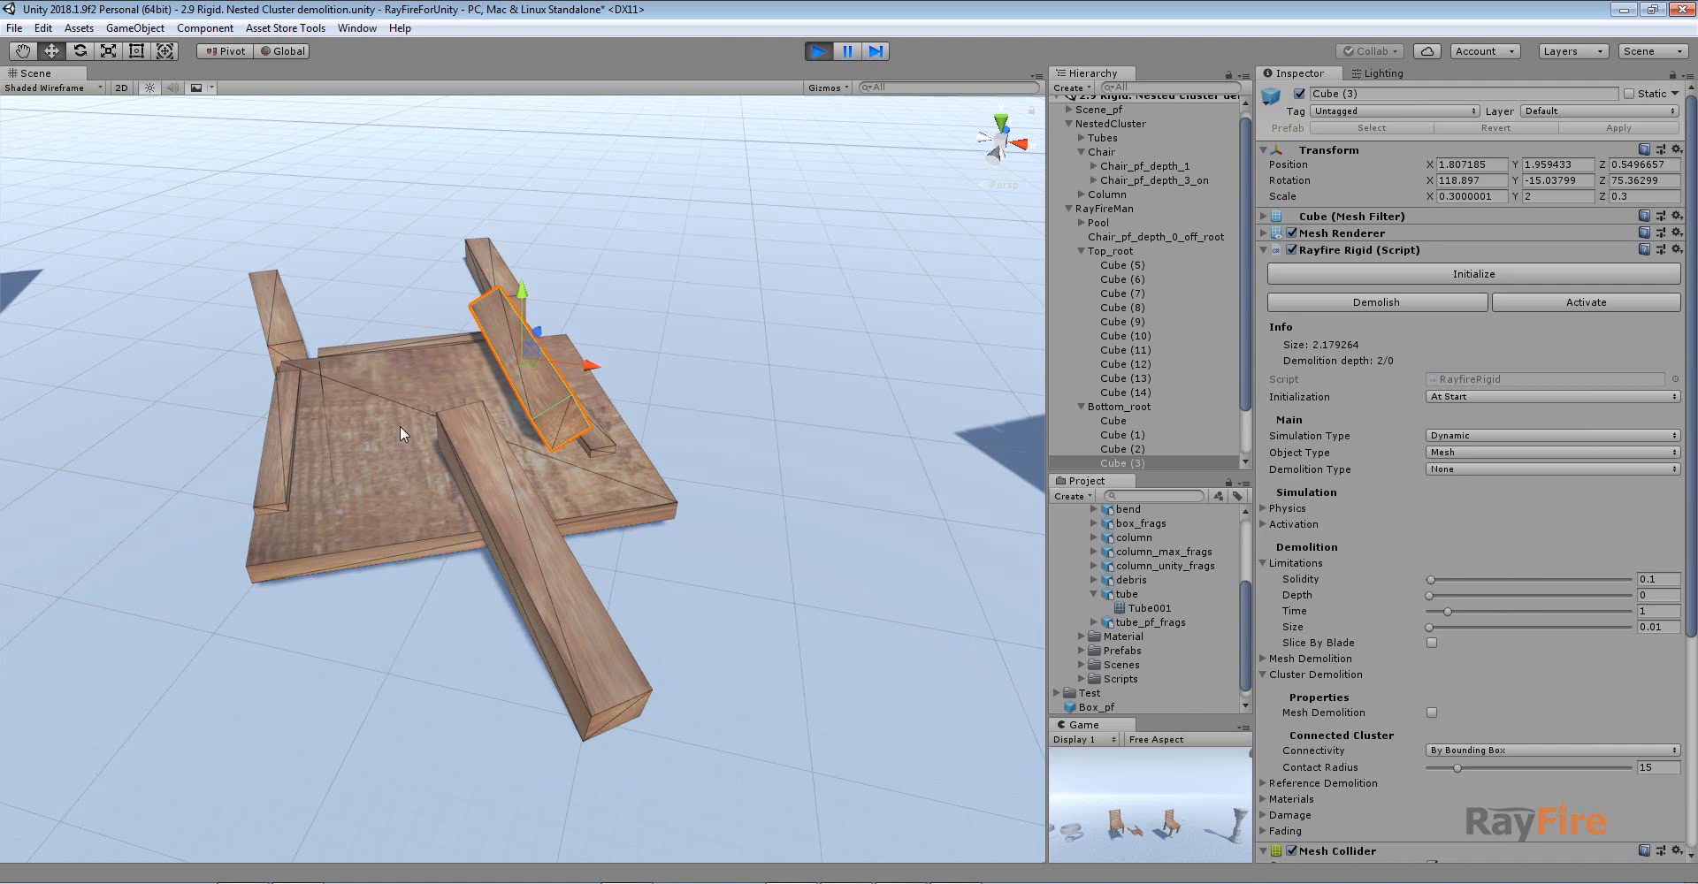
pyautogui.click(496, 460)
pyautogui.moveTo(540, 533); pyautogui.dragTo(619, 552)
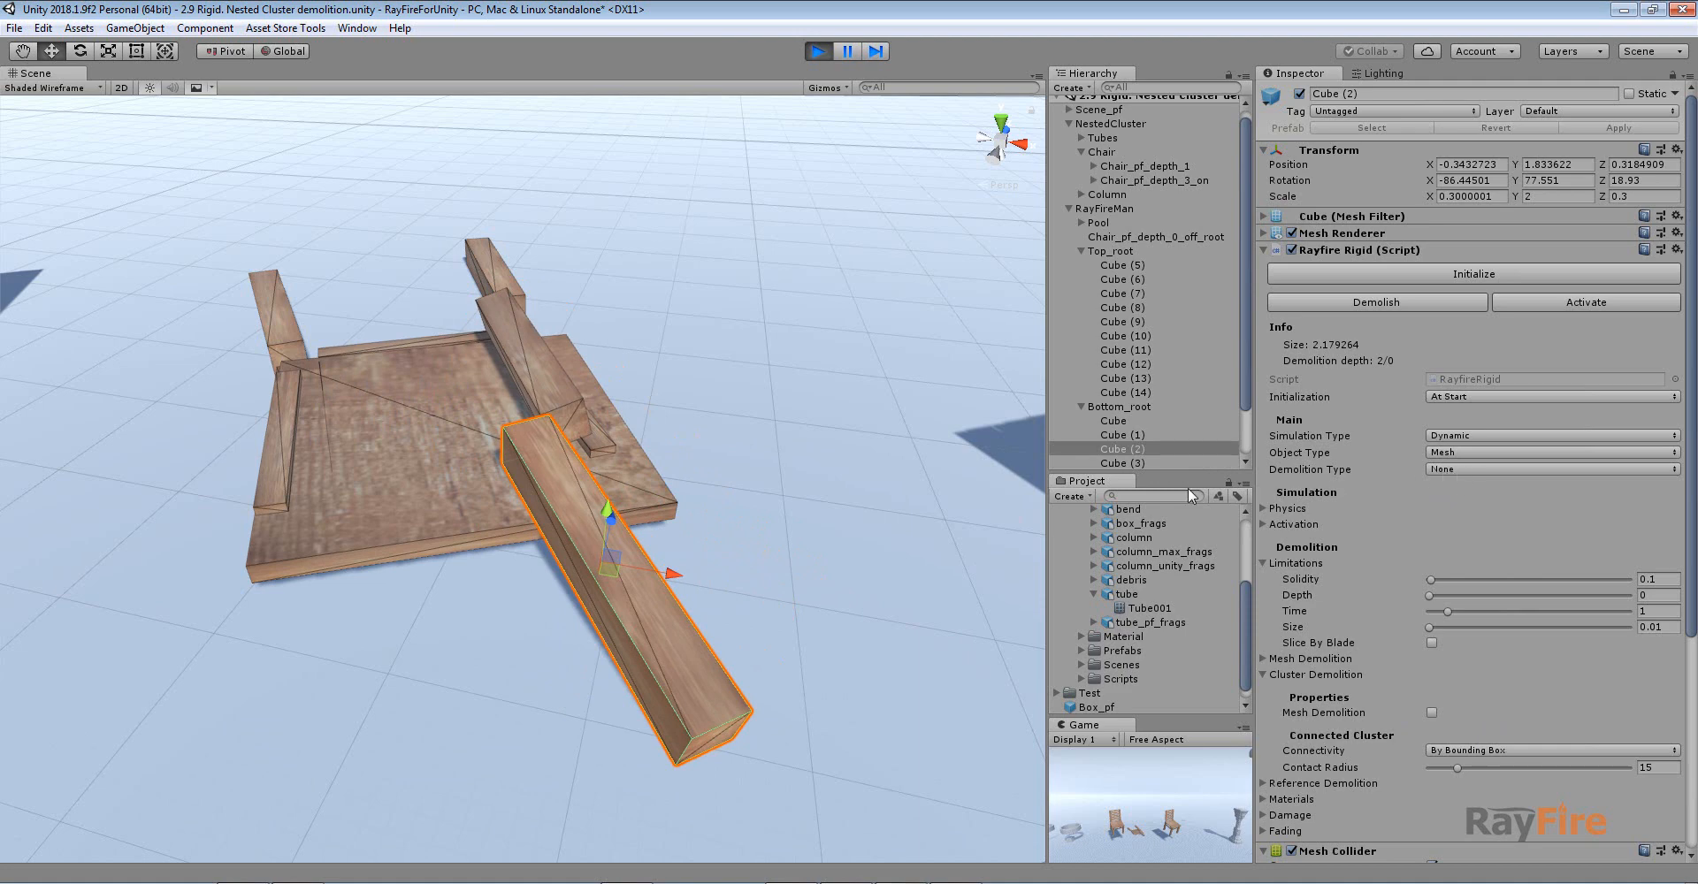
# - Push the loose leg Cube (2) back onto the upturned seat
pyautogui.scroll(-5, 536, 491)
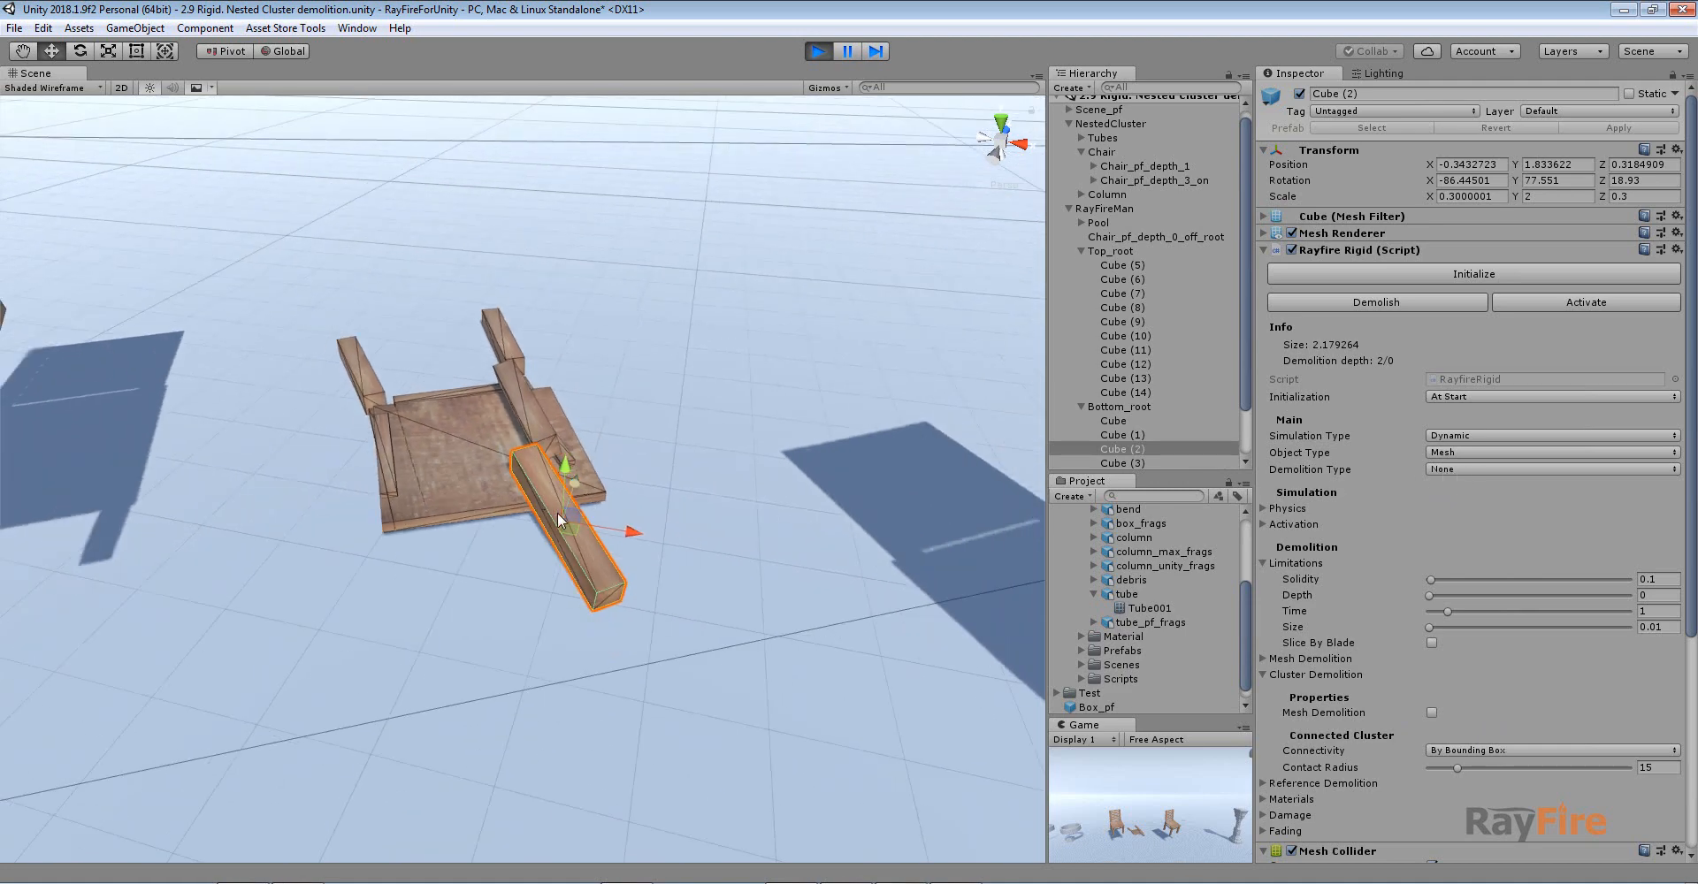
pyautogui.keyDown('alt'); pyautogui.moveTo(536, 492); pyautogui.dragTo(409, 467); pyautogui.keyUp('alt')
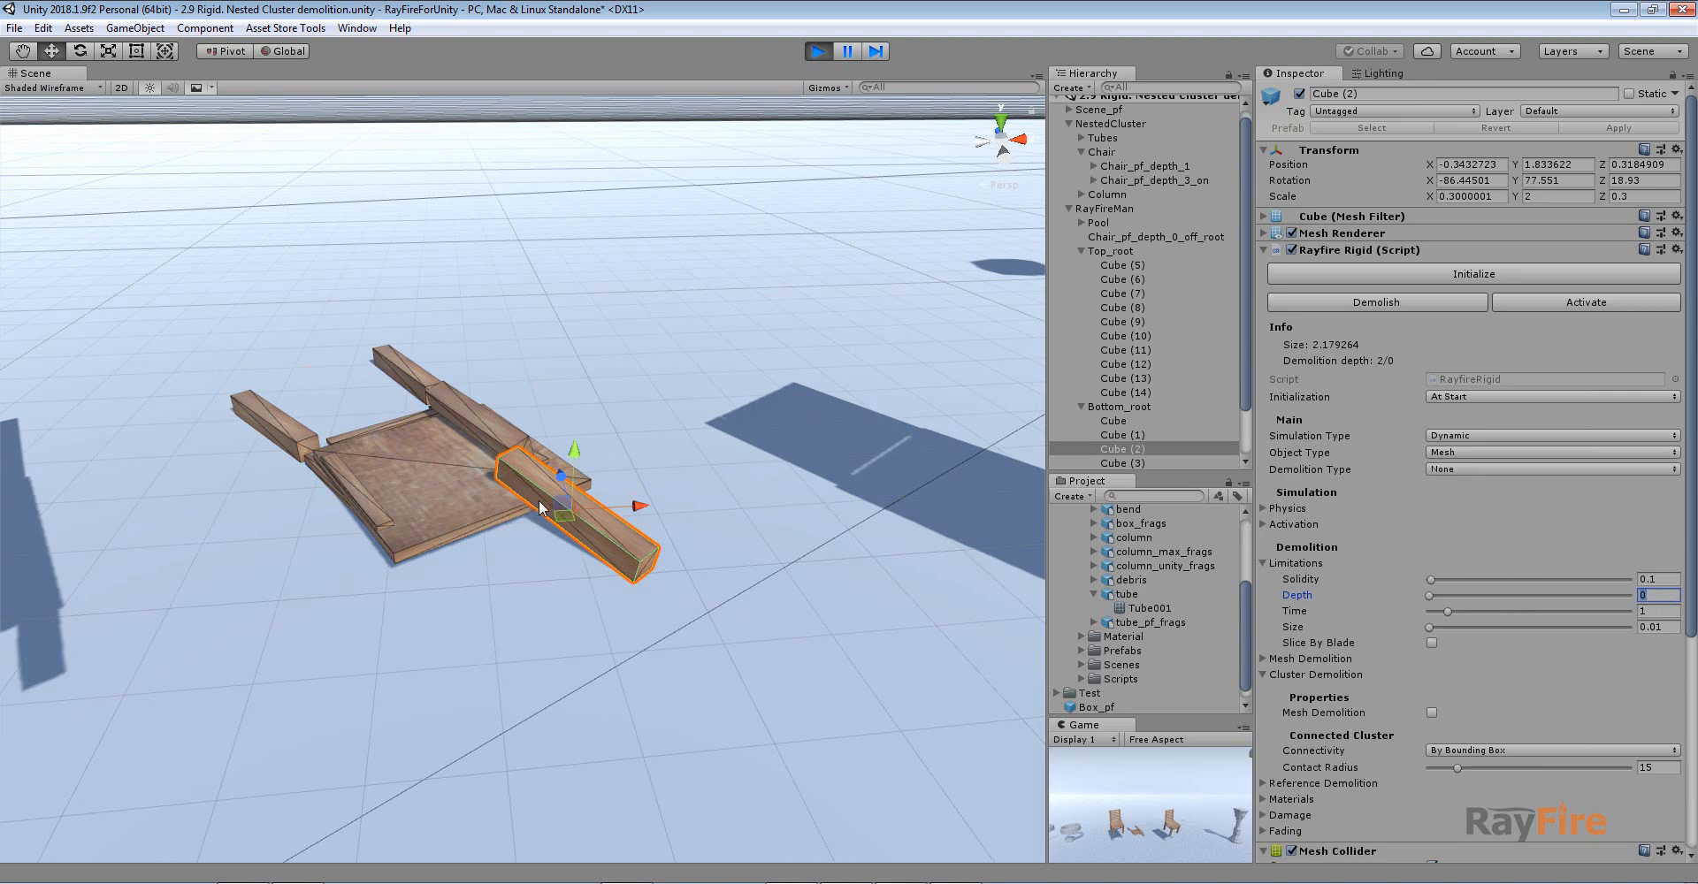
pyautogui.moveTo(520, 506); pyautogui.dragTo(470, 376)
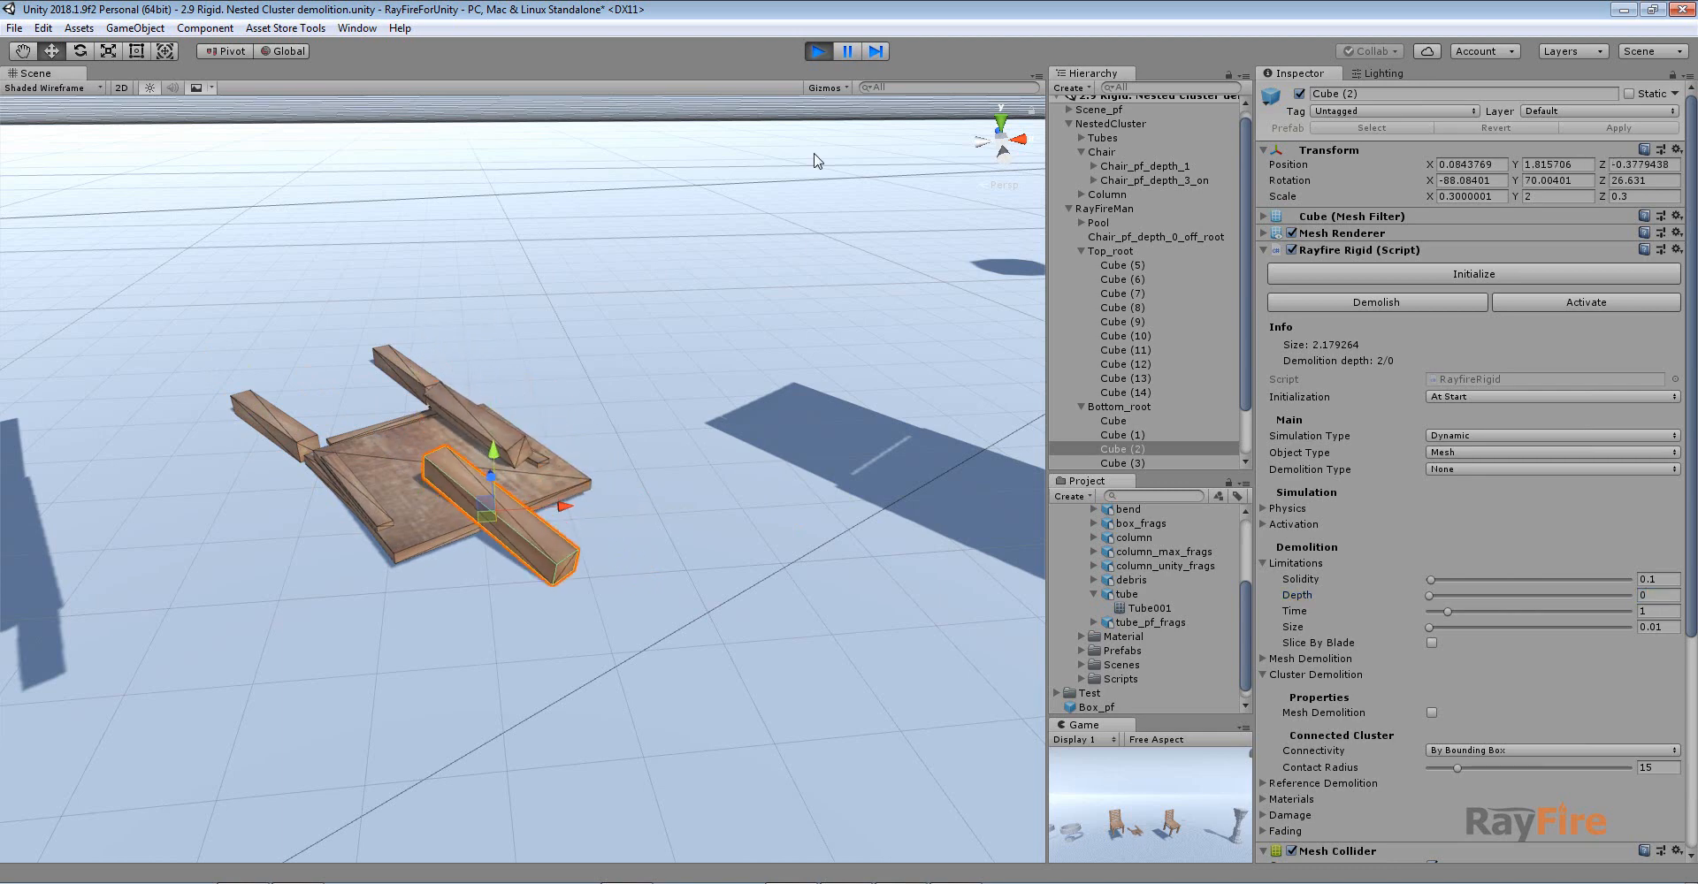
# - Inspect the Depth limitation of the remaining chair, Chair_pf_depth_3_on
pyautogui.scroll(-5, 690, 288)
pyautogui.moveTo(548, 308); pyautogui.dragTo(196, 354, button='middle')
pyautogui.click(276, 387)
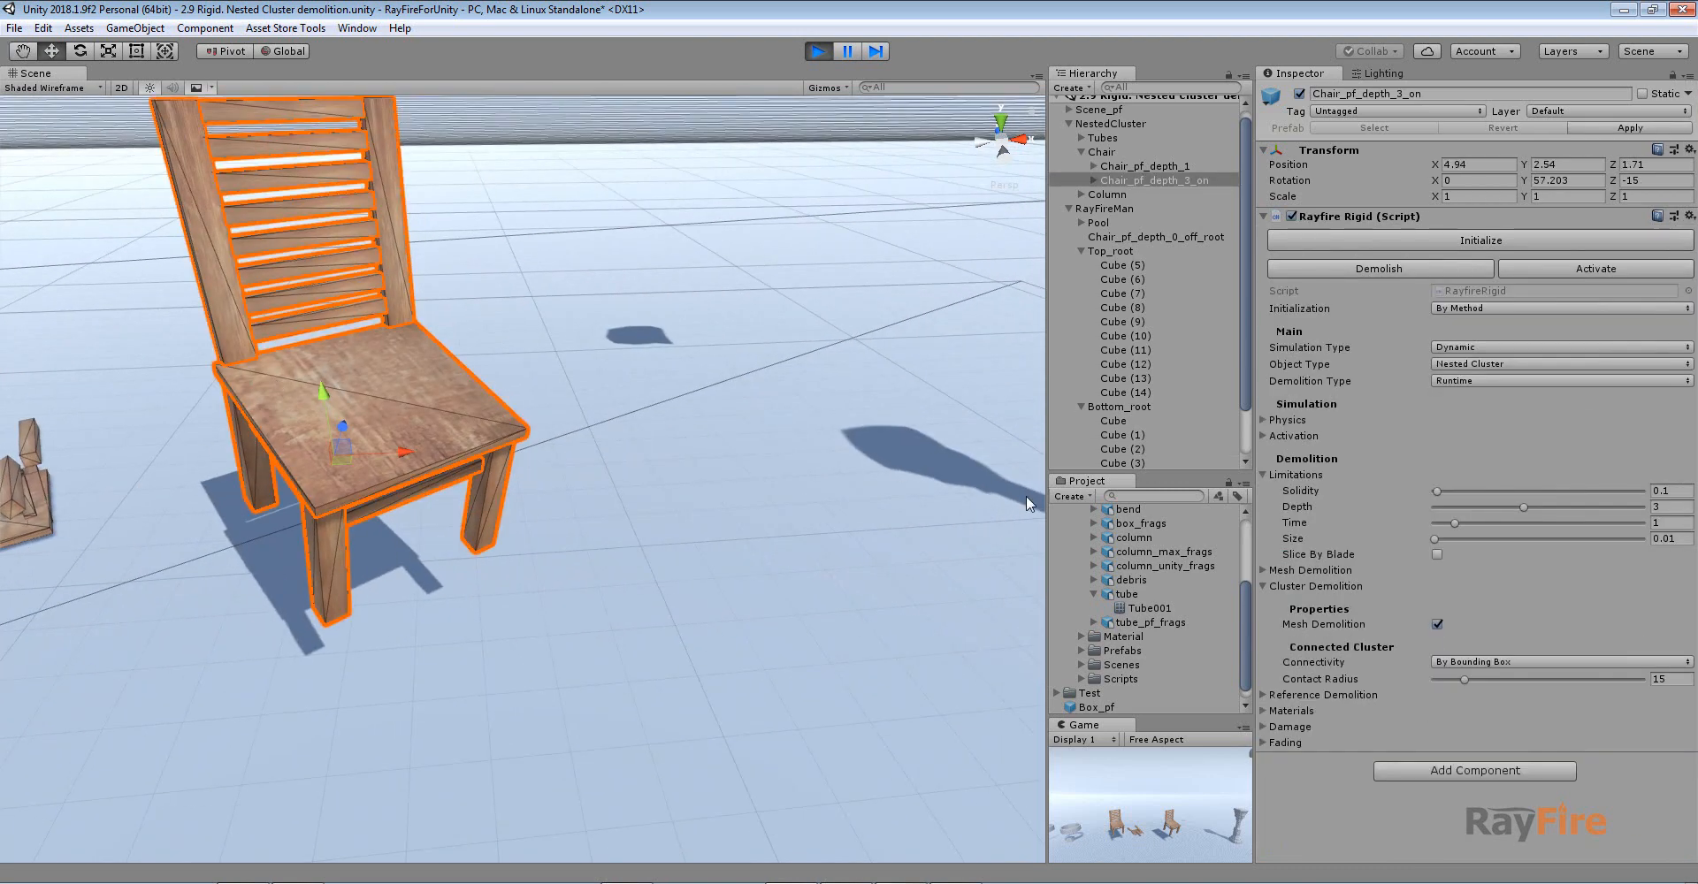
pyautogui.click(1654, 506)
pyautogui.moveTo(374, 382); pyautogui.dragTo(492, 448, button='middle')
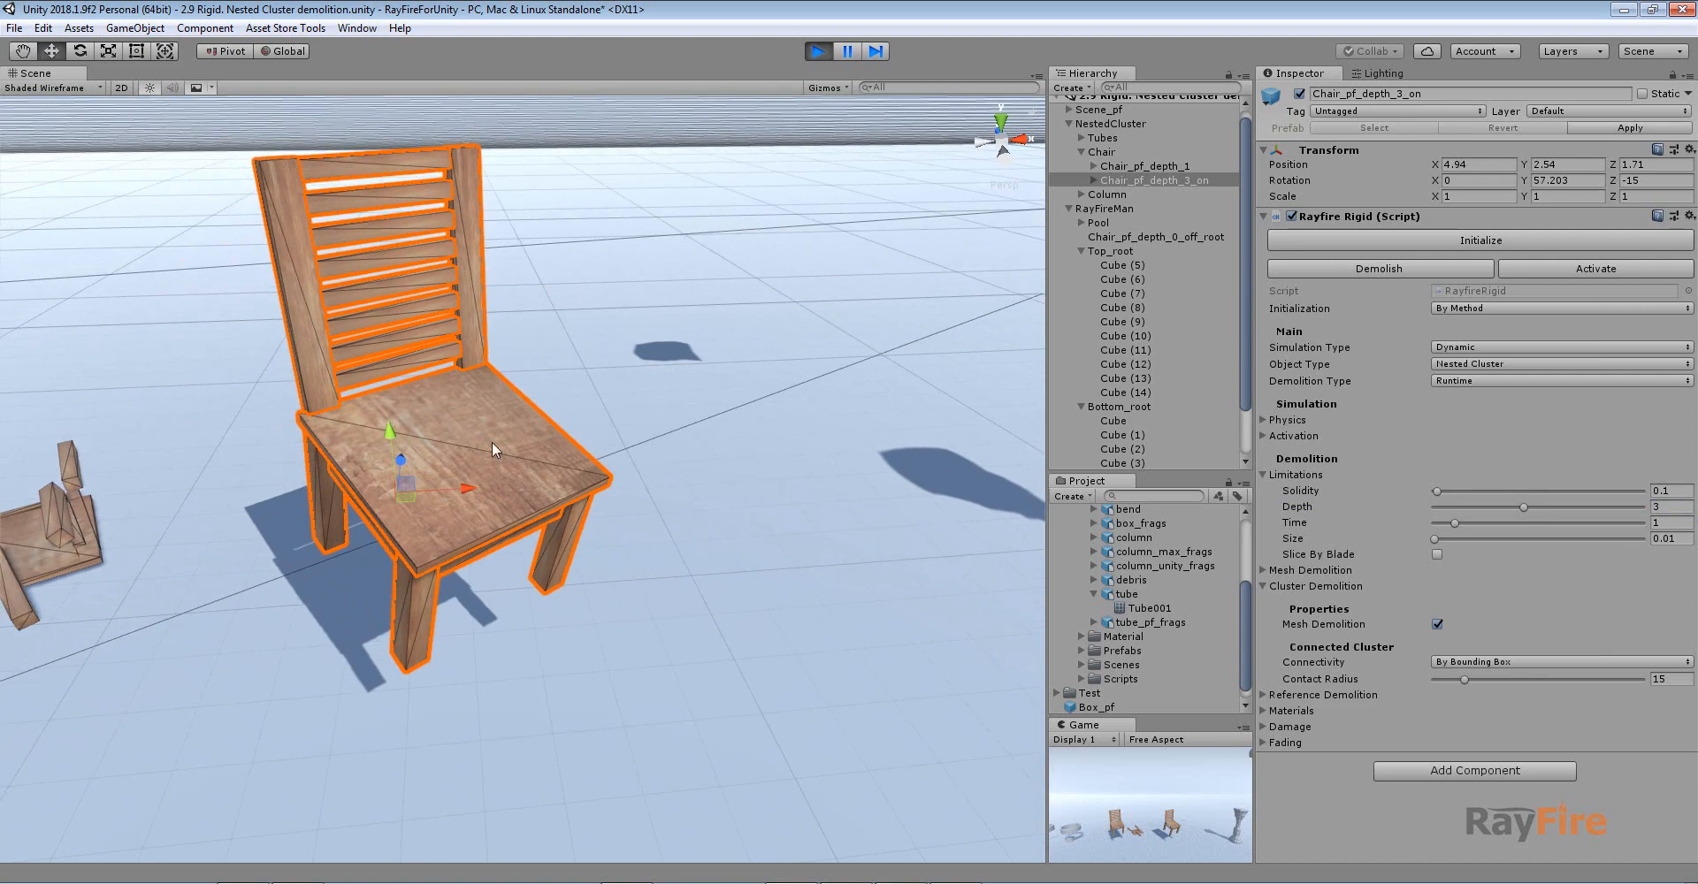
# - Check the backrest slat Cube (9), reselect Chair_pf_depth_3_on and initialize its simulation so that it falls
pyautogui.click(390, 221)
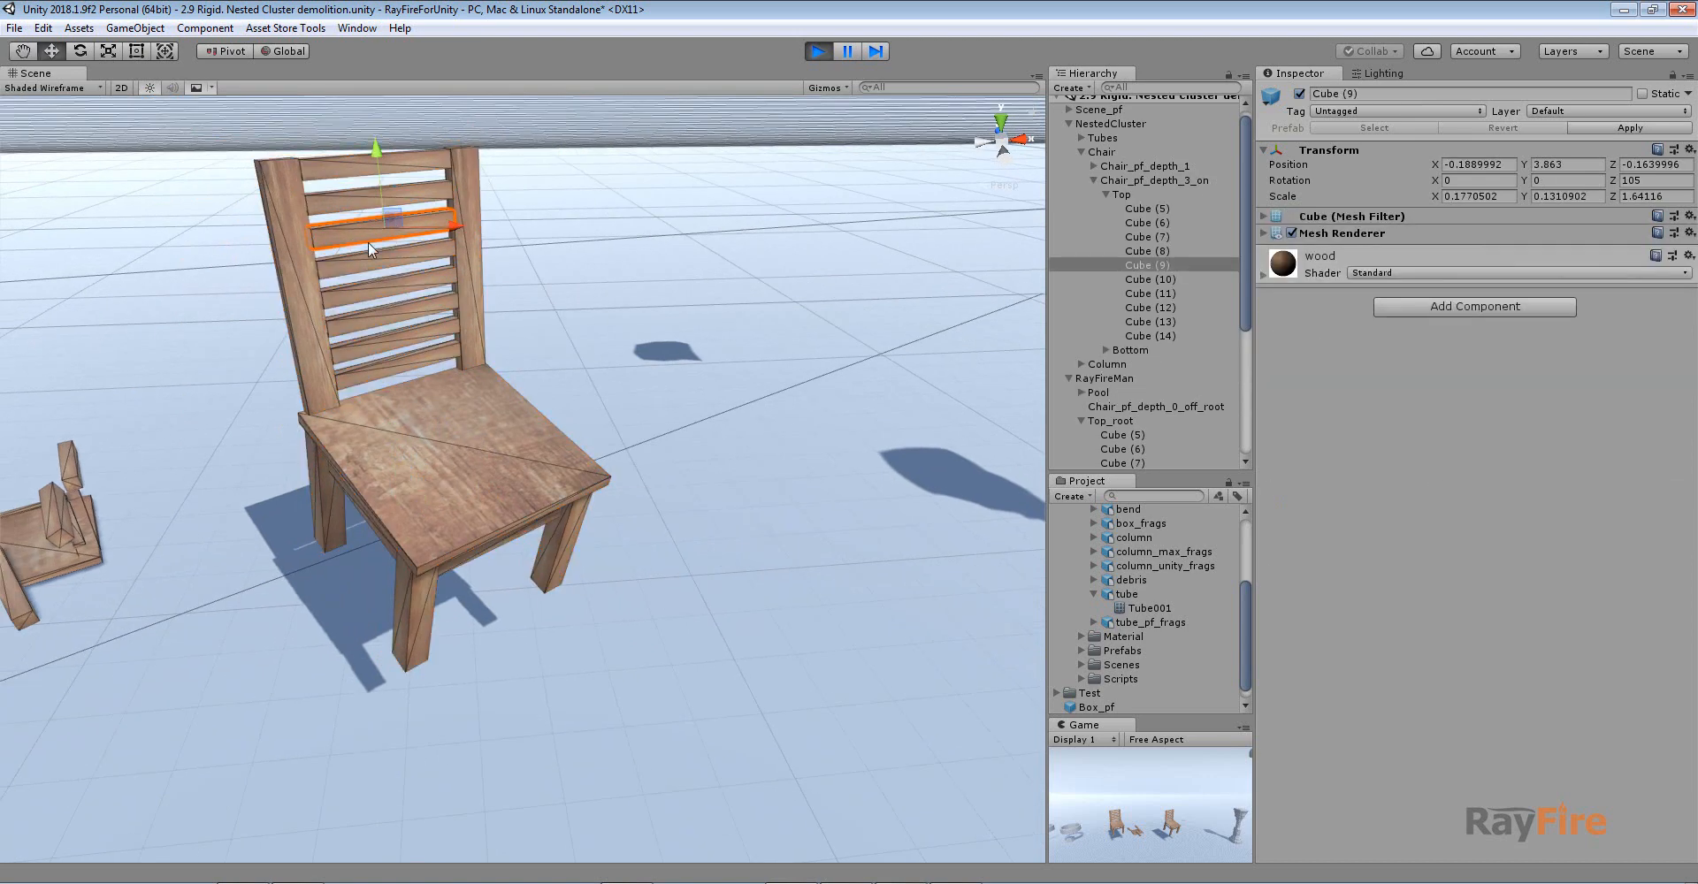
pyautogui.click(506, 428)
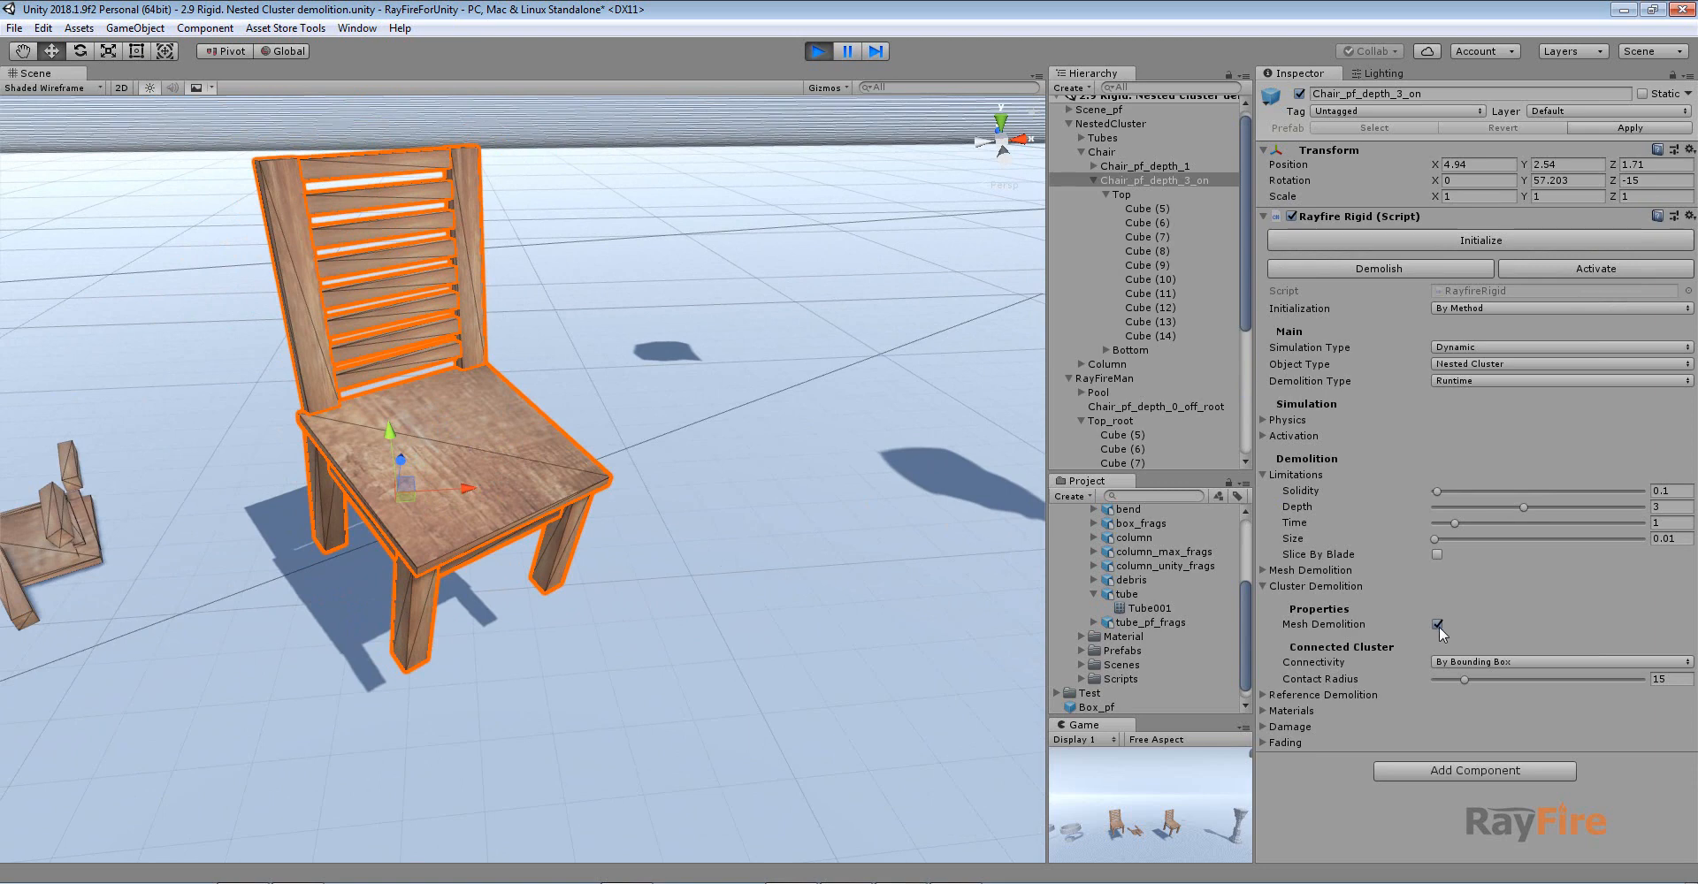
pyautogui.click(1431, 240)
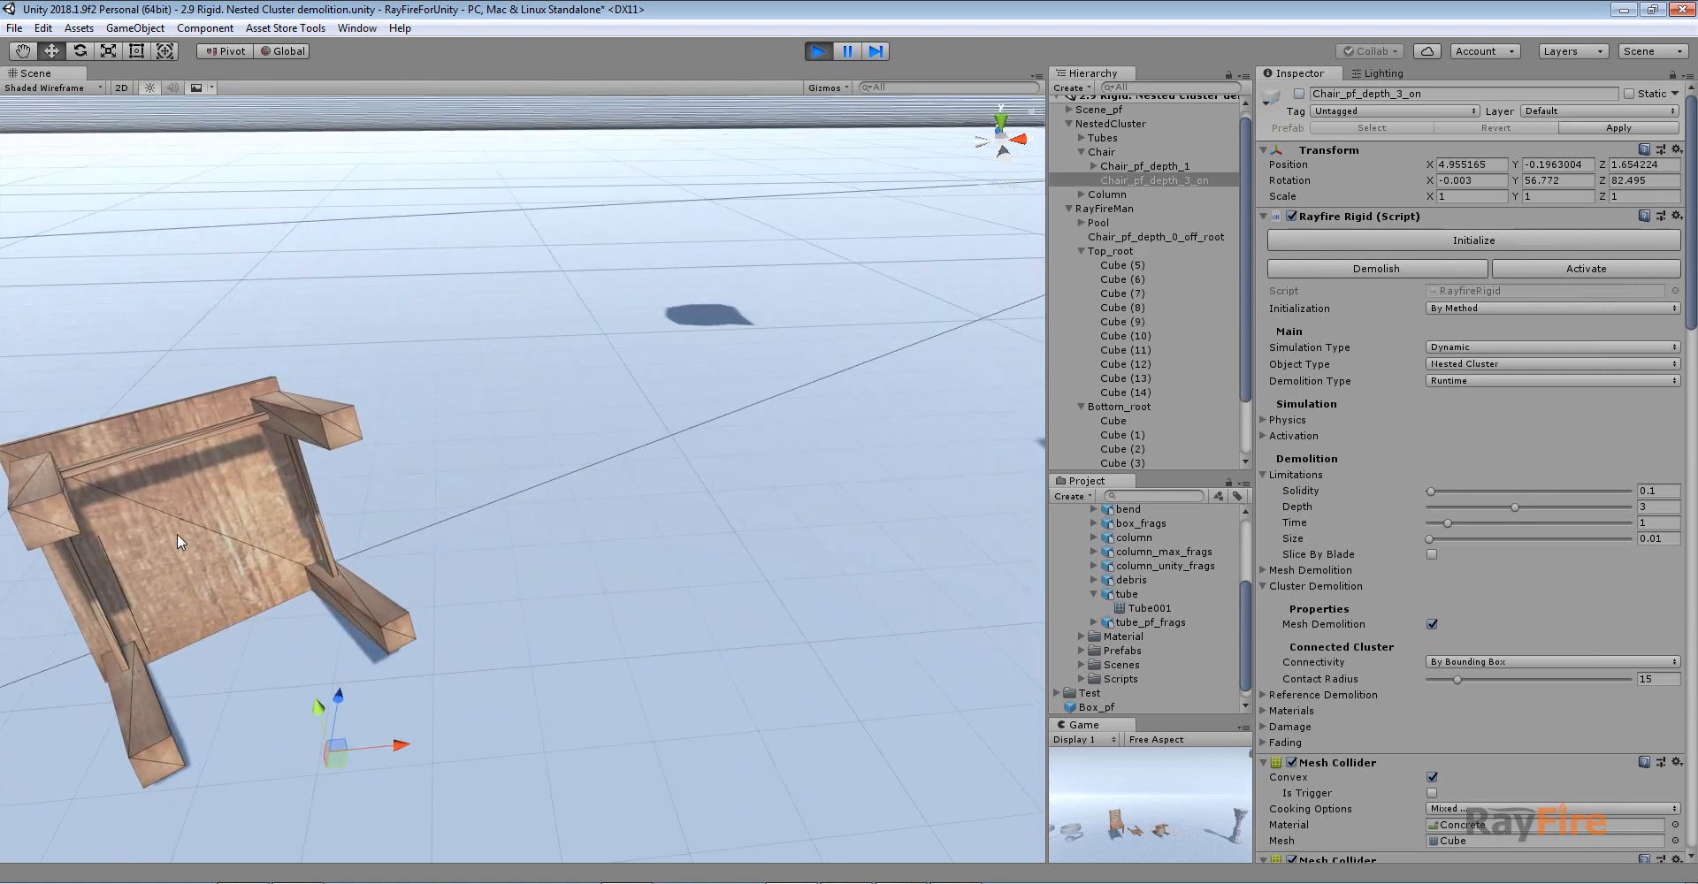
# - Select the Bottom cluster of the fallen Chair_pf_depth_3_on and move it away from the backrest to test its demolition
pyautogui.click(177, 534)
pyautogui.click(179, 533)
pyautogui.moveTo(251, 451); pyautogui.dragTo(540, 423, button='middle')
pyautogui.keyDown('alt'); pyautogui.moveTo(531, 479); pyautogui.dragTo(667, 470); pyautogui.keyUp('alt')
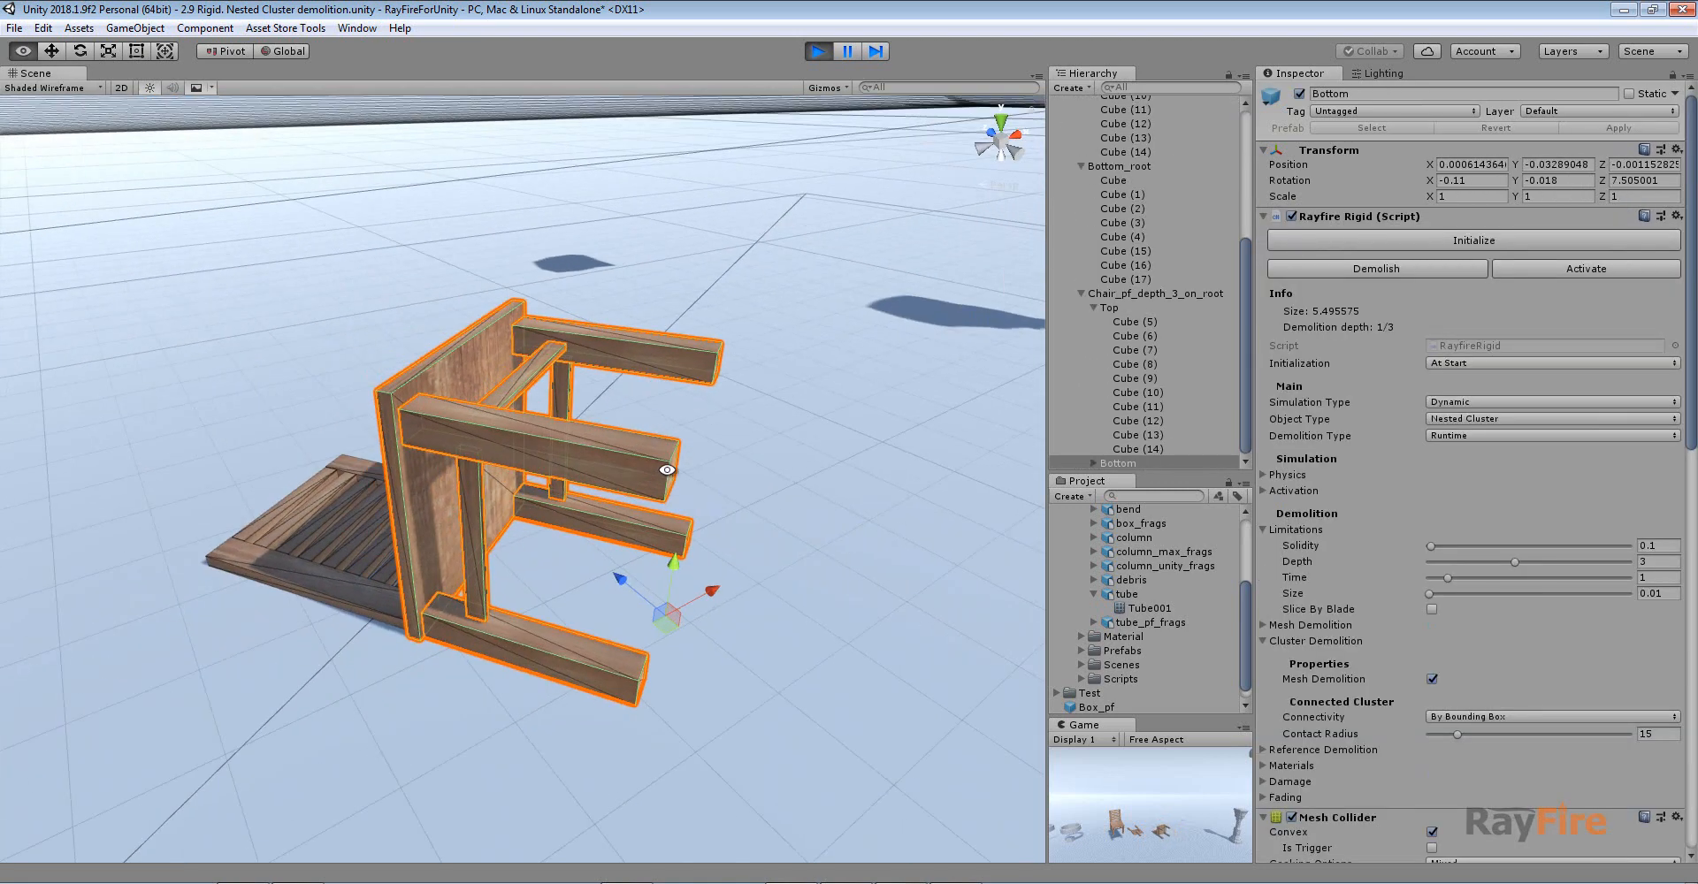
pyautogui.scroll(-3, 442, 400)
pyautogui.moveTo(566, 514); pyautogui.dragTo(480, 550, button='middle')
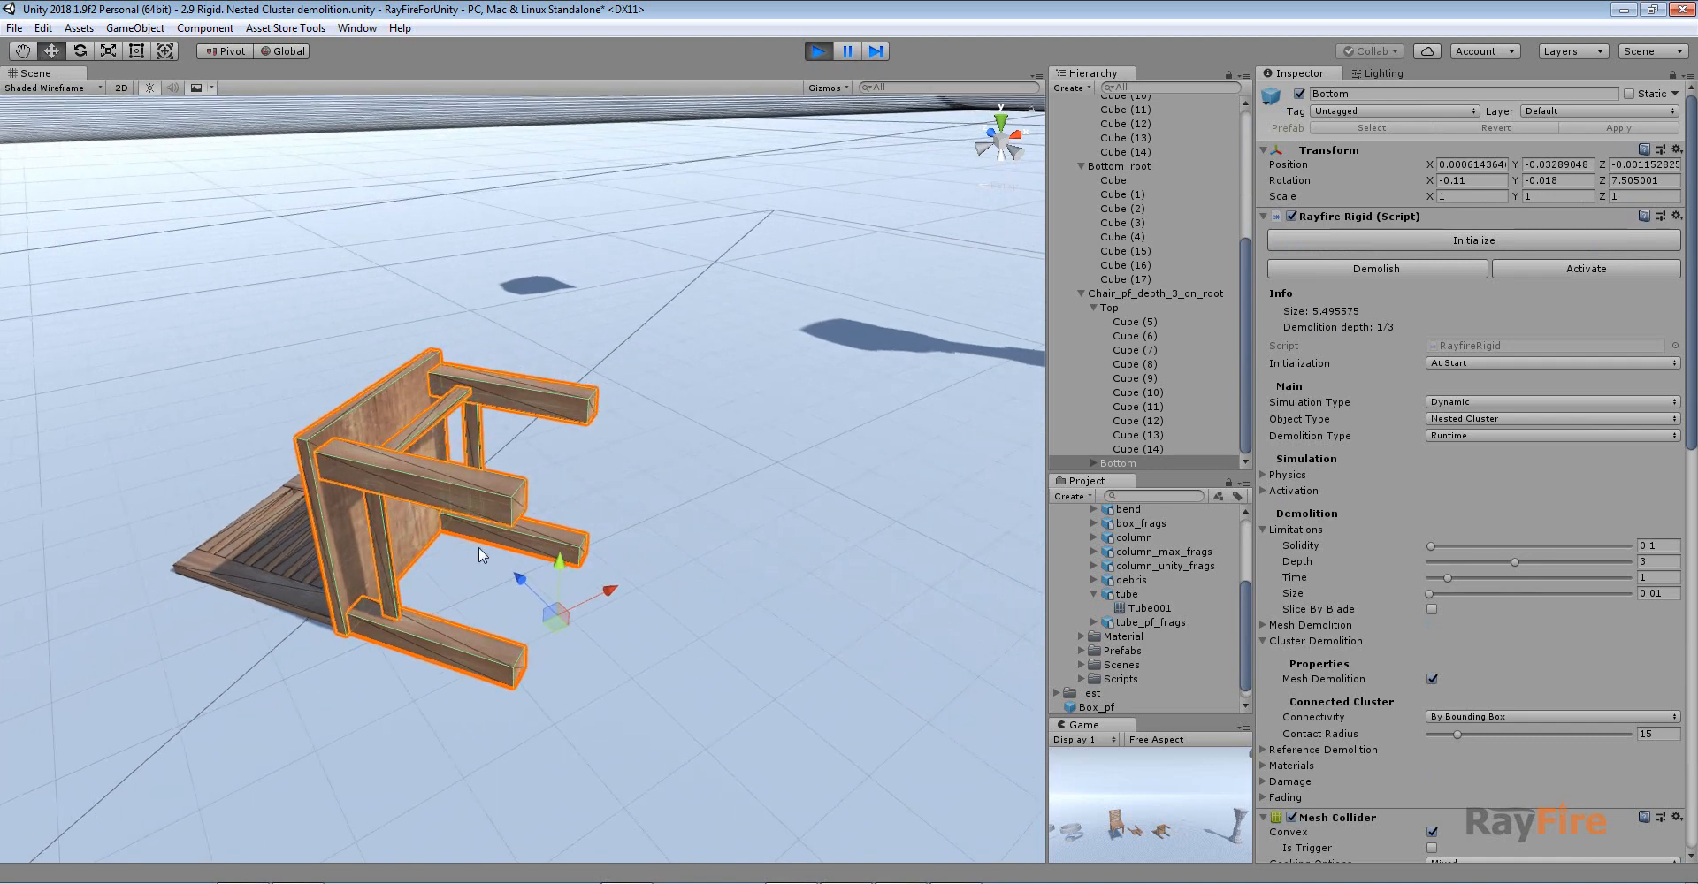
pyautogui.moveTo(555, 607); pyautogui.dragTo(556, 349)
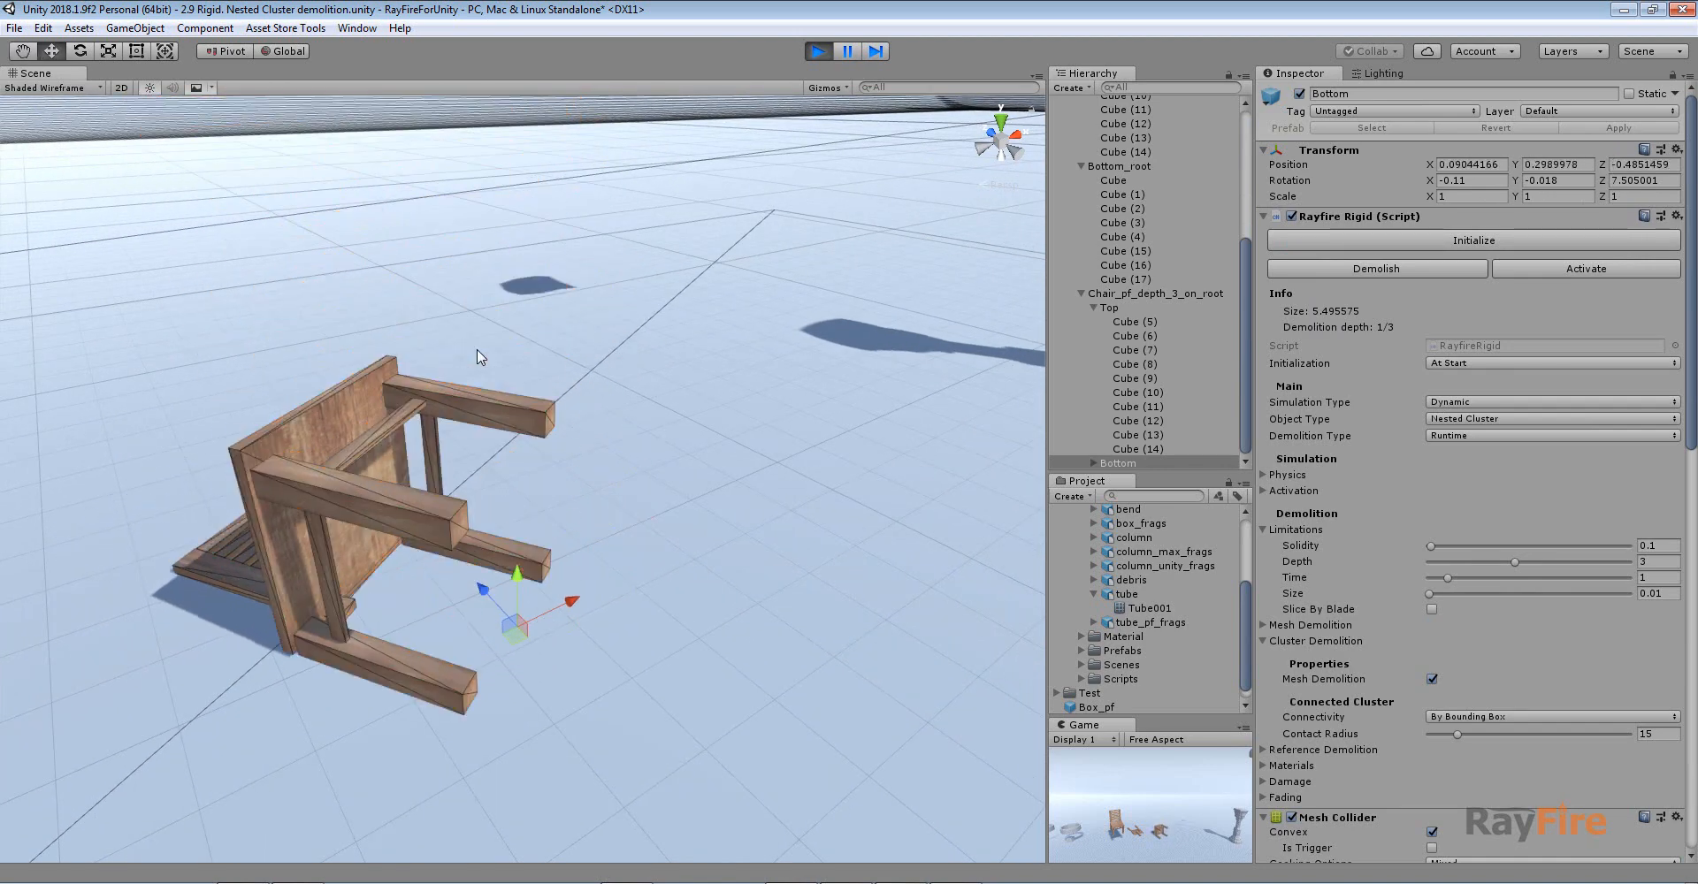
# - Select the loose leg Cube (1) and lift it towards the other debris to shatter it
pyautogui.click(623, 590)
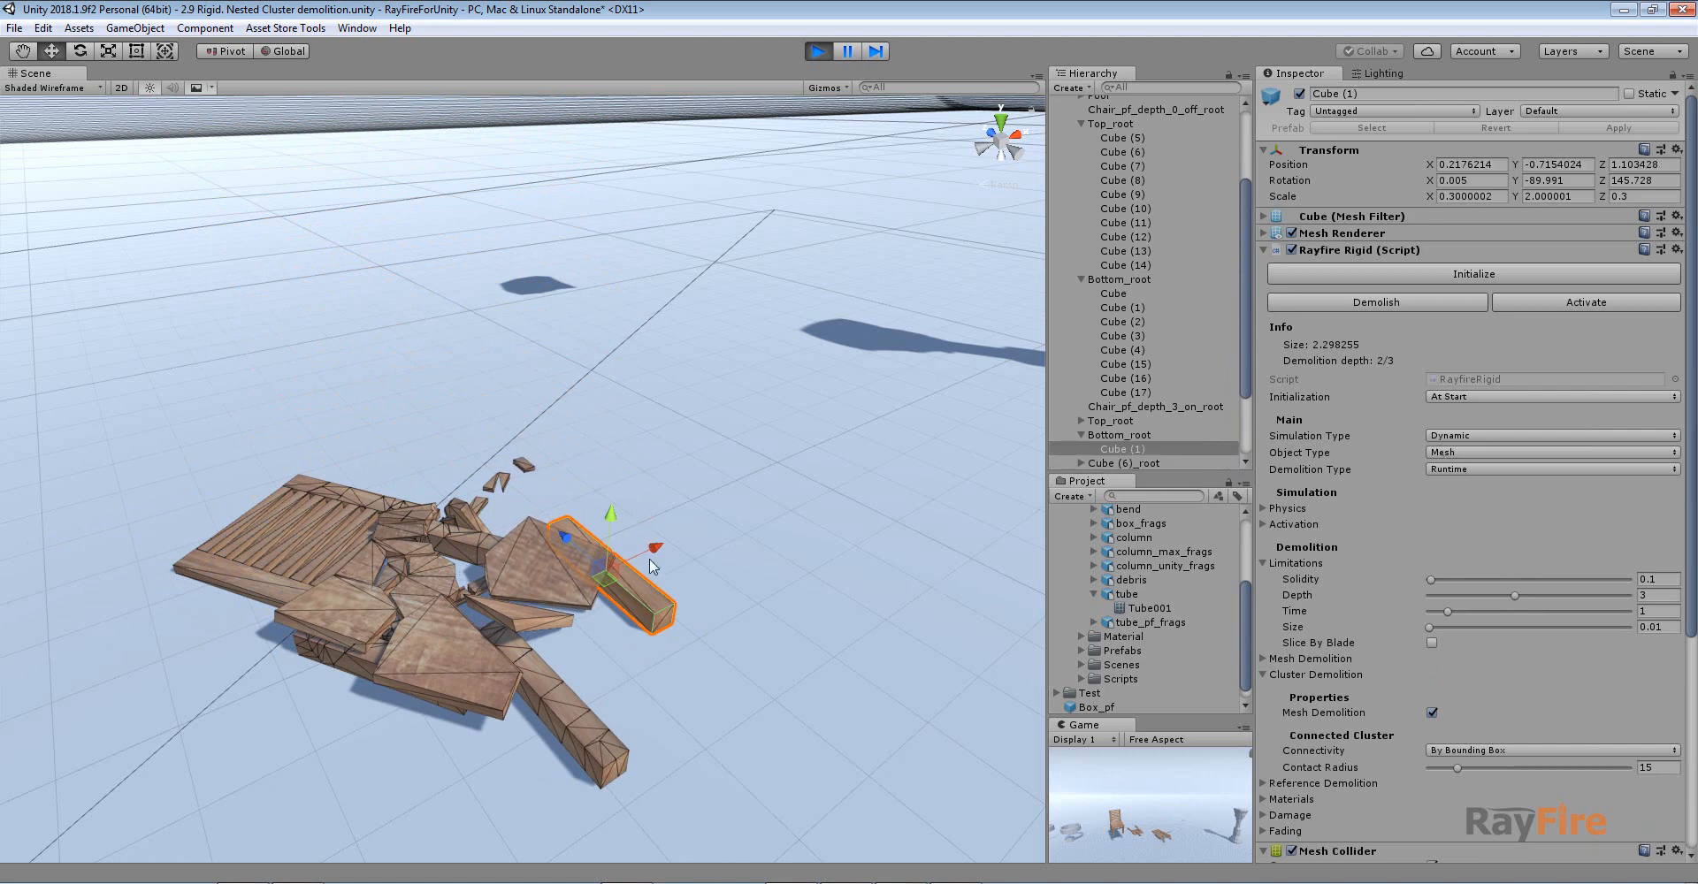
pyautogui.scroll(3, 437, 671)
pyautogui.keyDown('alt'); pyautogui.moveTo(405, 519); pyautogui.dragTo(398, 421); pyautogui.keyUp('alt')
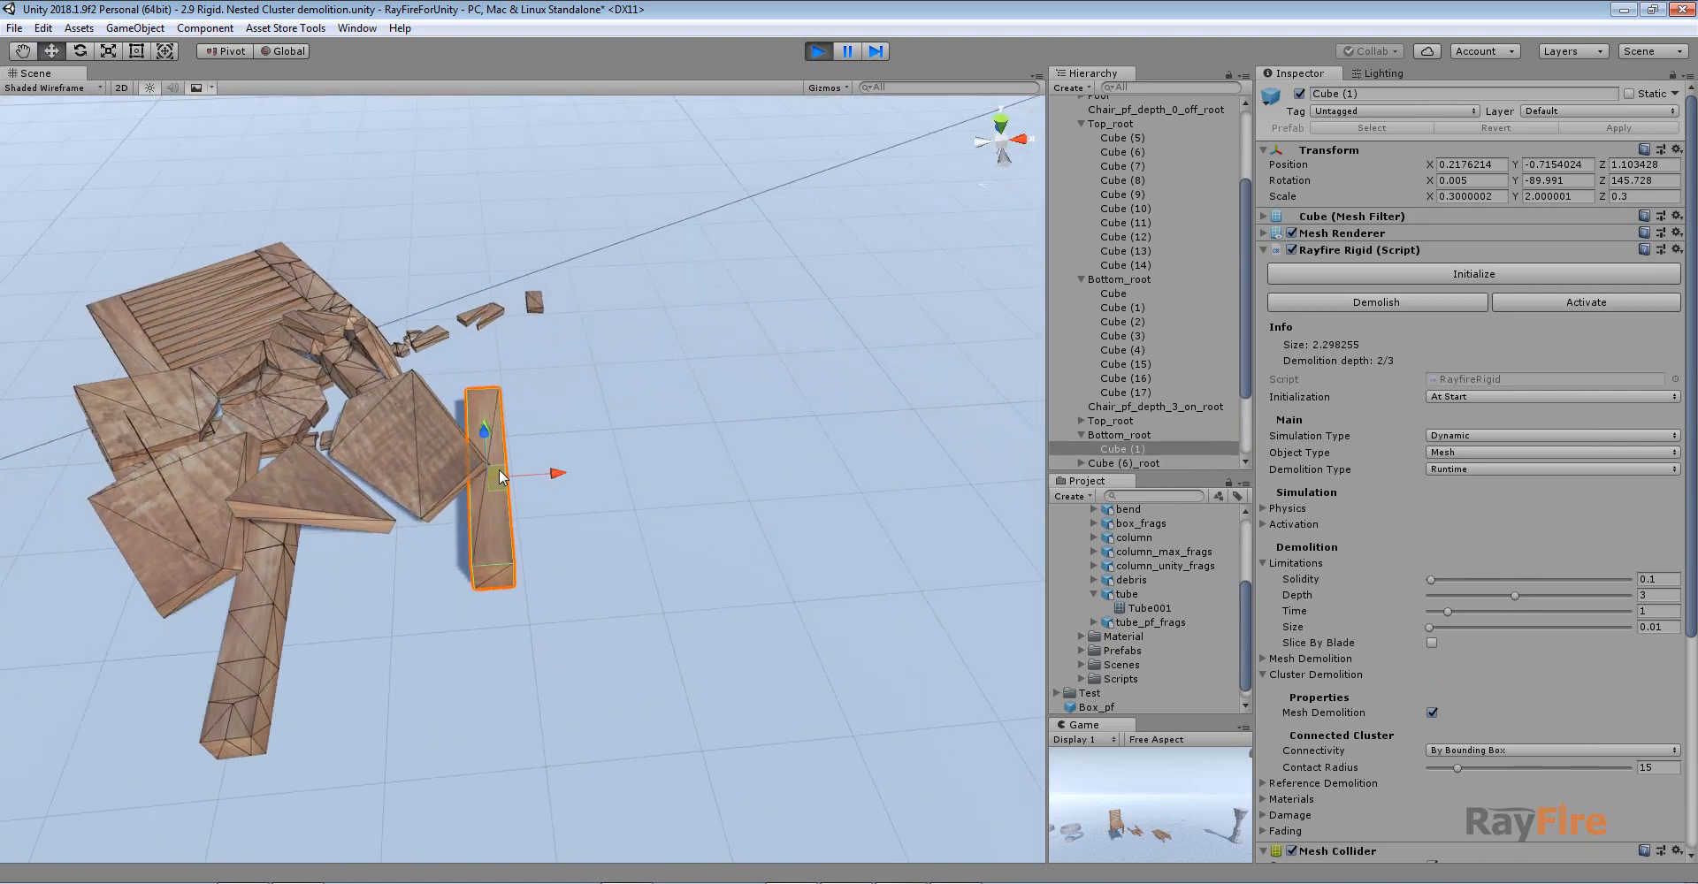
pyautogui.moveTo(500, 474); pyautogui.dragTo(444, 210)
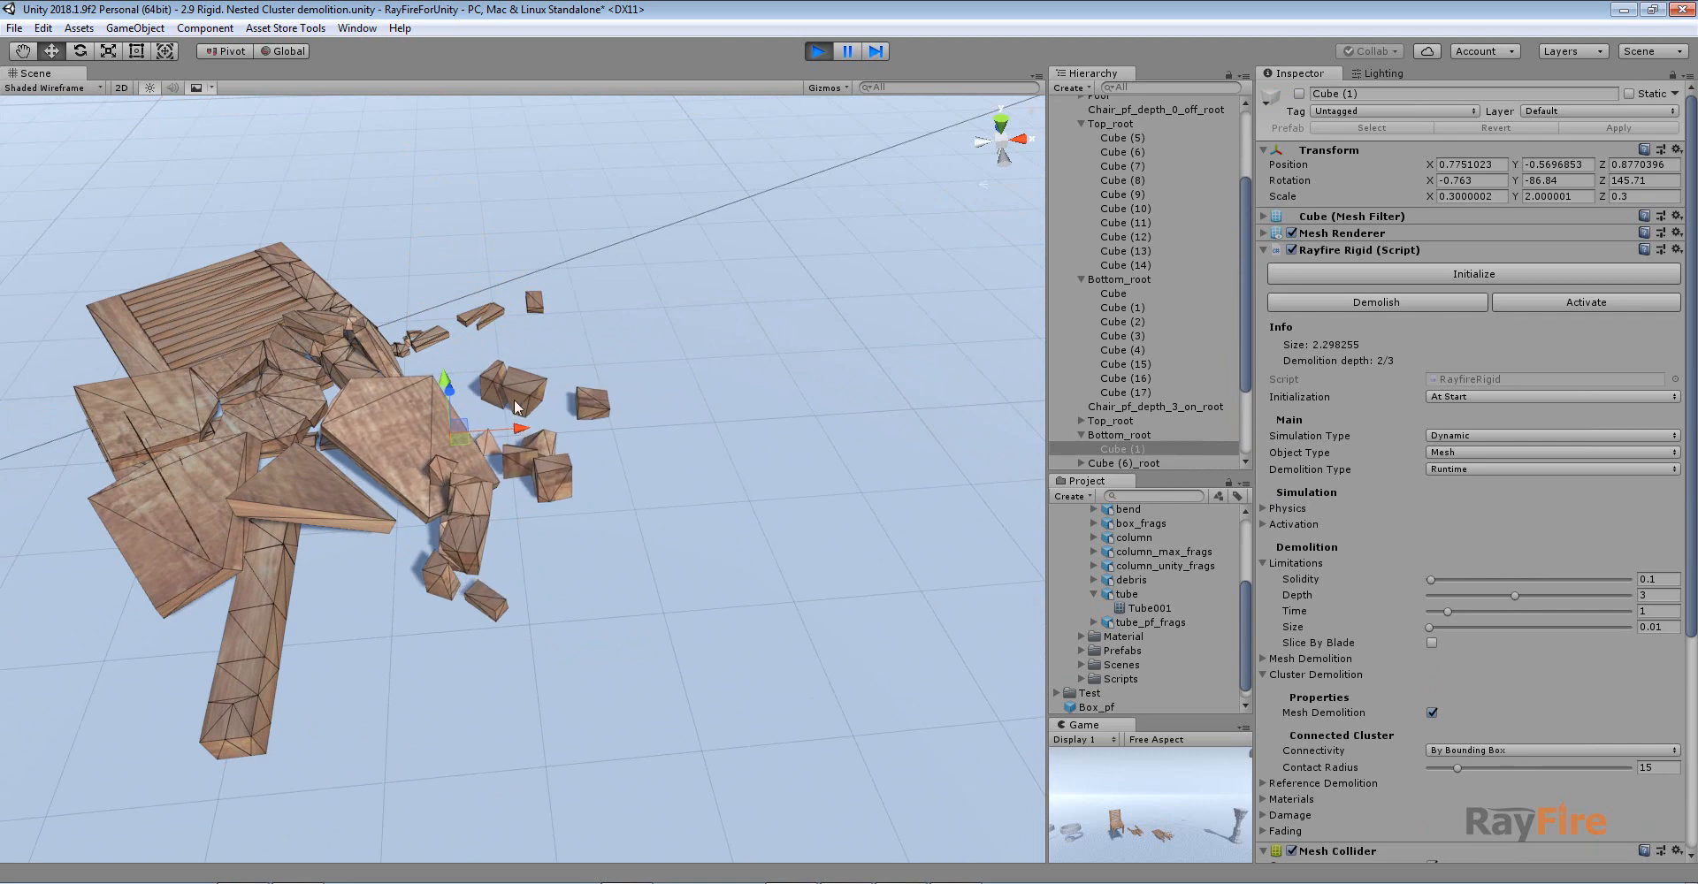
# - Drag the backrest side board Cube (5) across the debris pile to fragment it
pyautogui.click(158, 508)
pyautogui.click(119, 324)
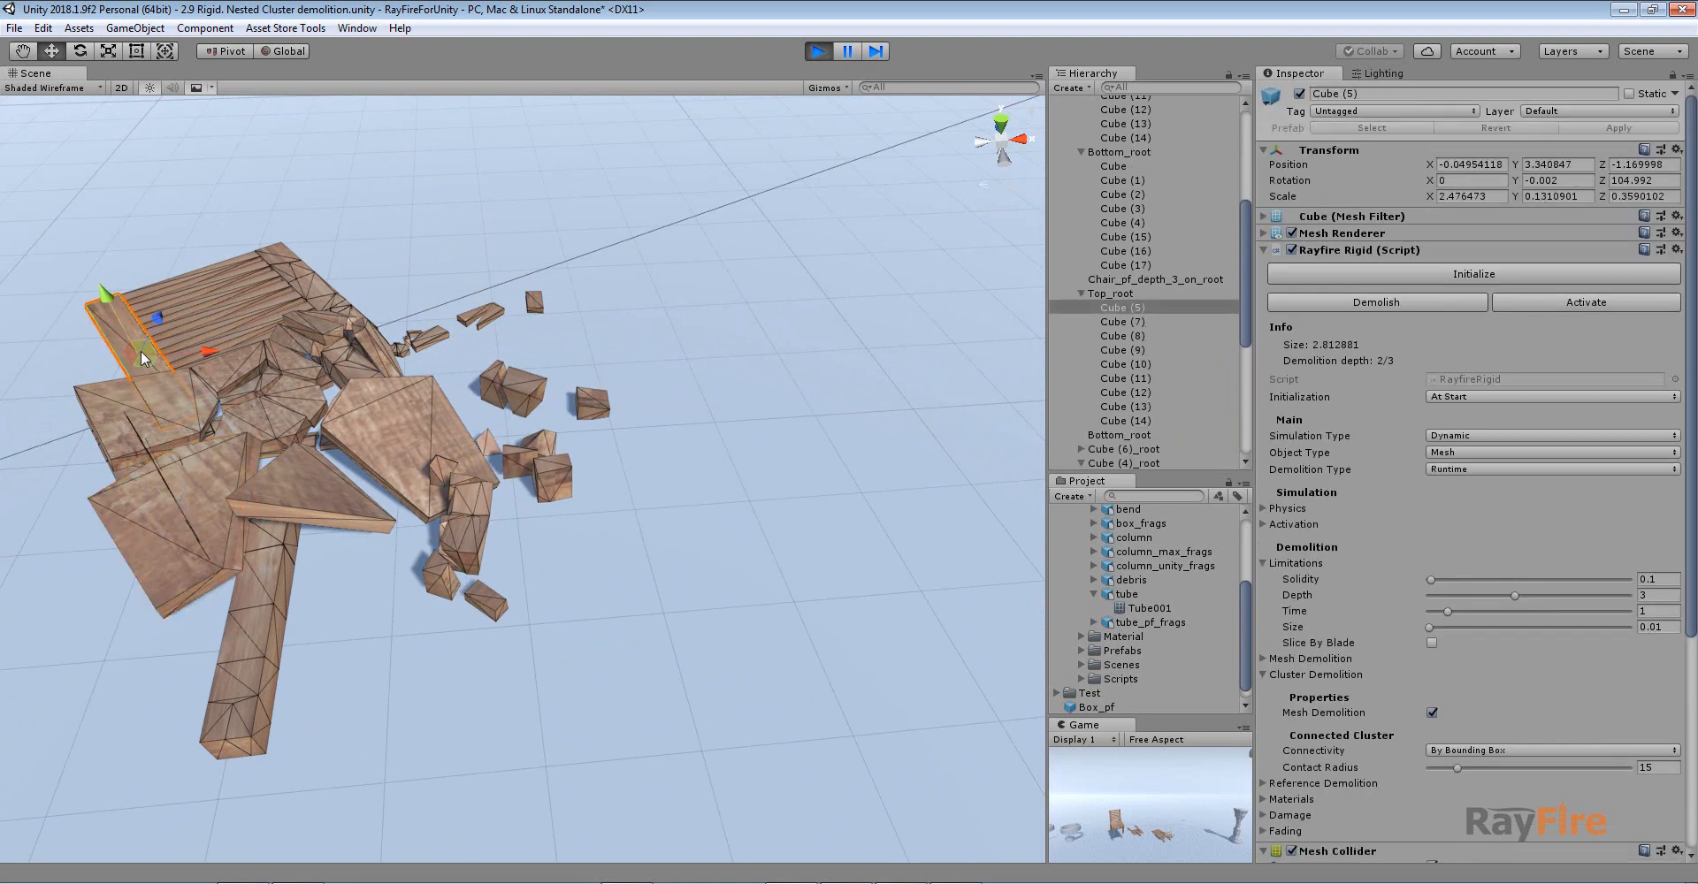
pyautogui.moveTo(144, 358); pyautogui.dragTo(137, 159)
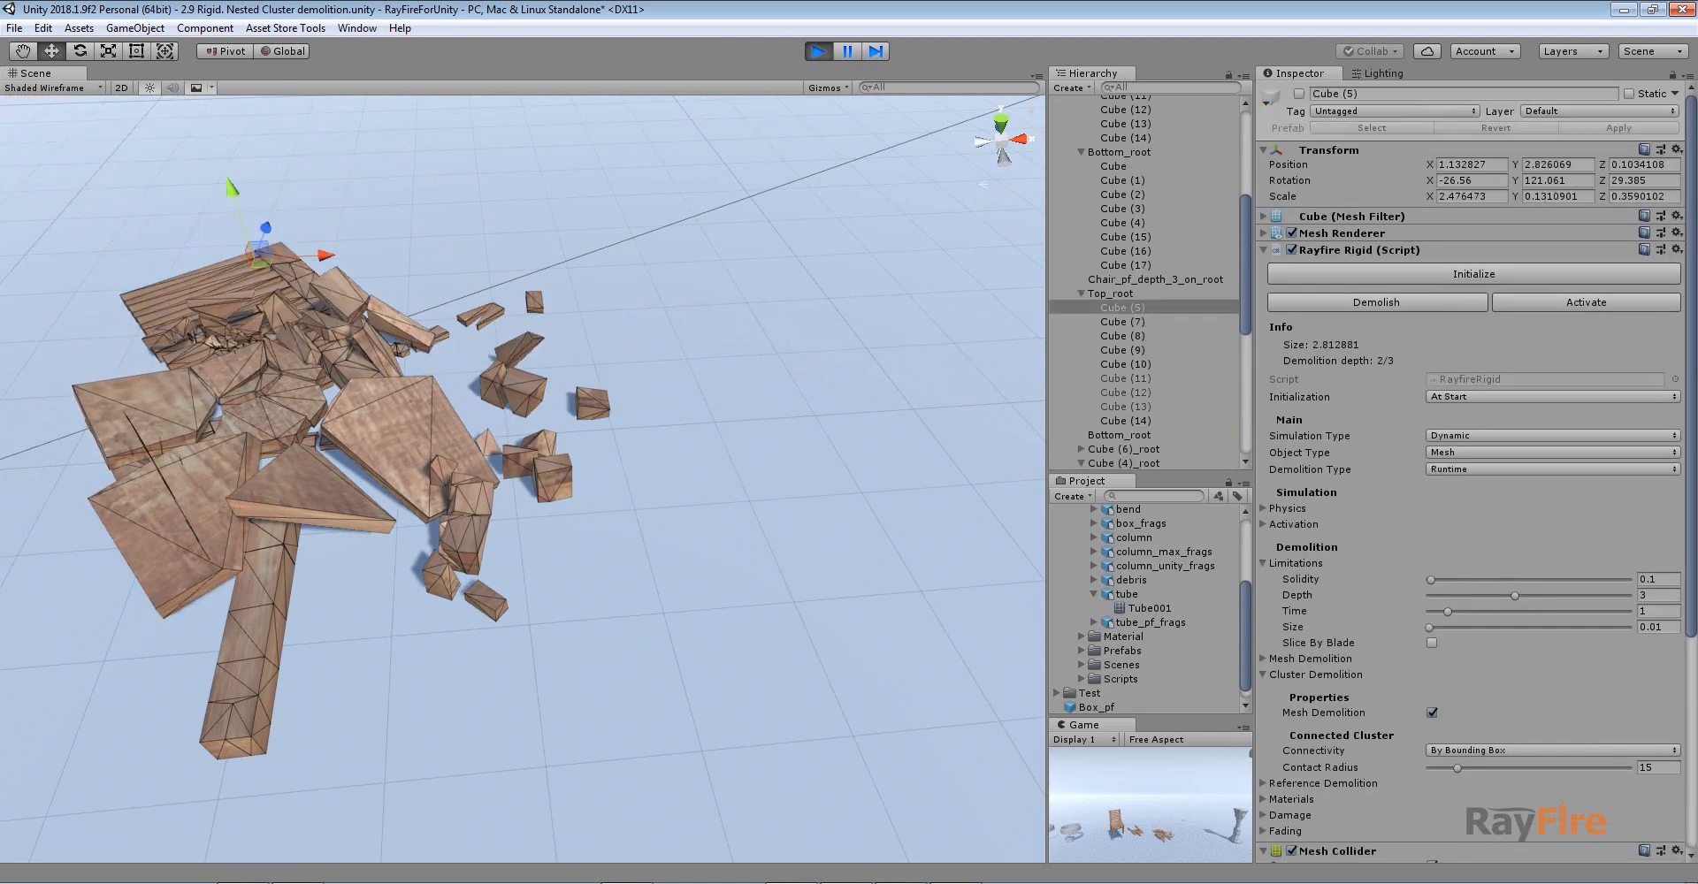
# - Pull the backrest slats Cube (7) and Cube (8) away from the debris to test their demolition, and clear the selection
pyautogui.moveTo(256, 611); pyautogui.dragTo(464, 707, button='middle')
pyautogui.keyDown('alt'); pyautogui.moveTo(463, 707); pyautogui.dragTo(444, 649); pyautogui.keyUp('alt')
pyautogui.click(286, 507)
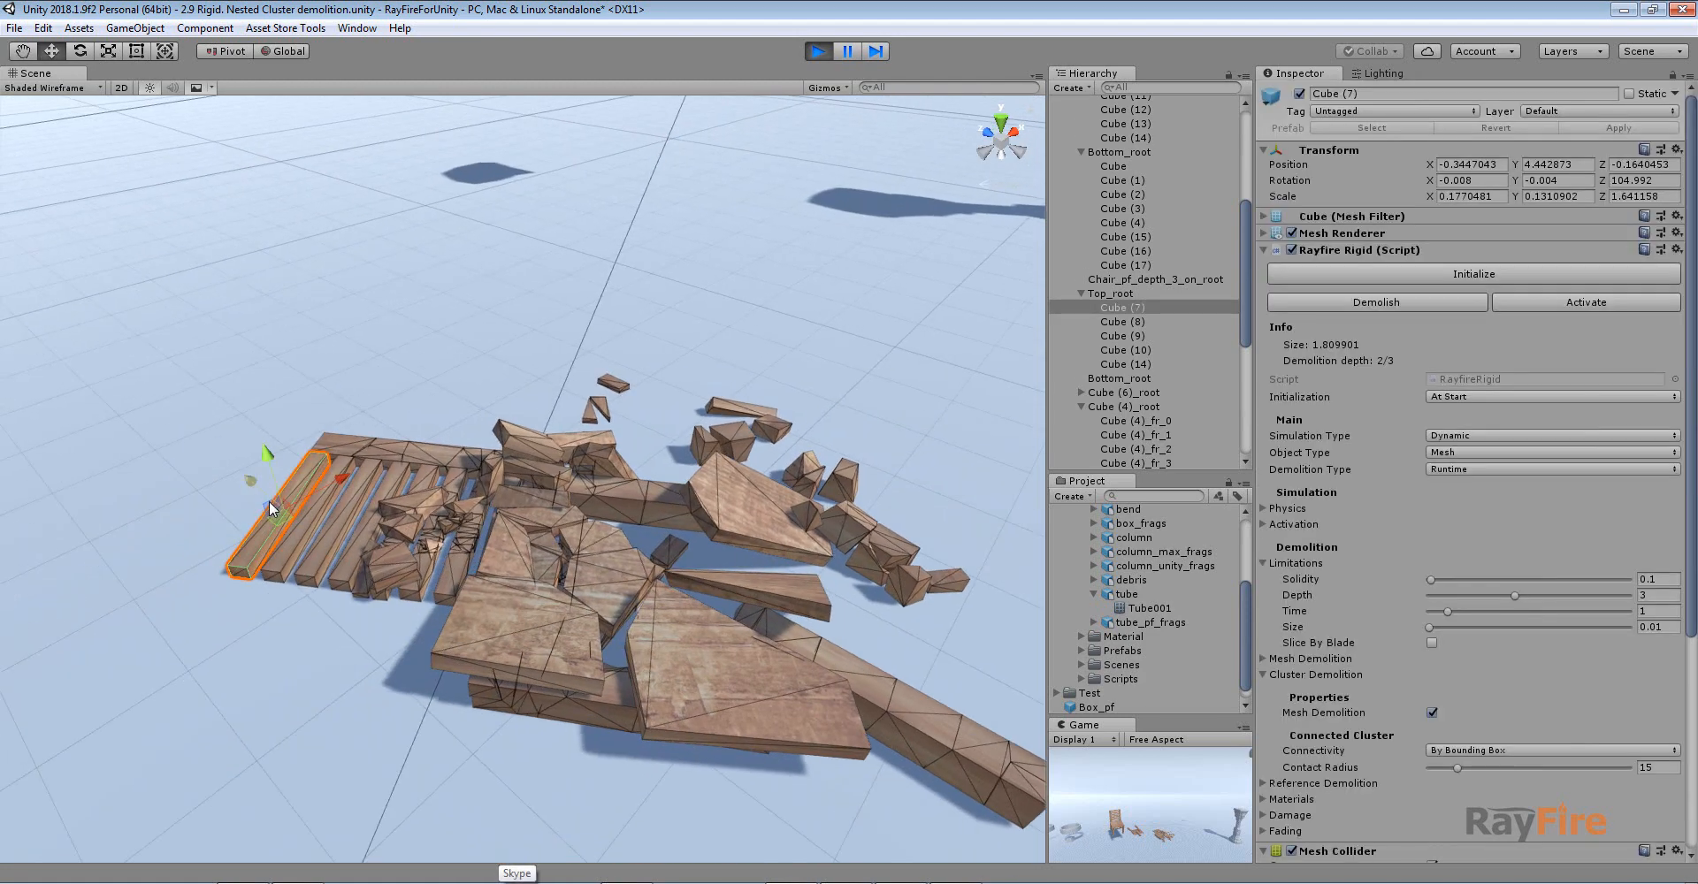
pyautogui.moveTo(269, 500); pyautogui.dragTo(586, 49)
pyautogui.click(579, 463)
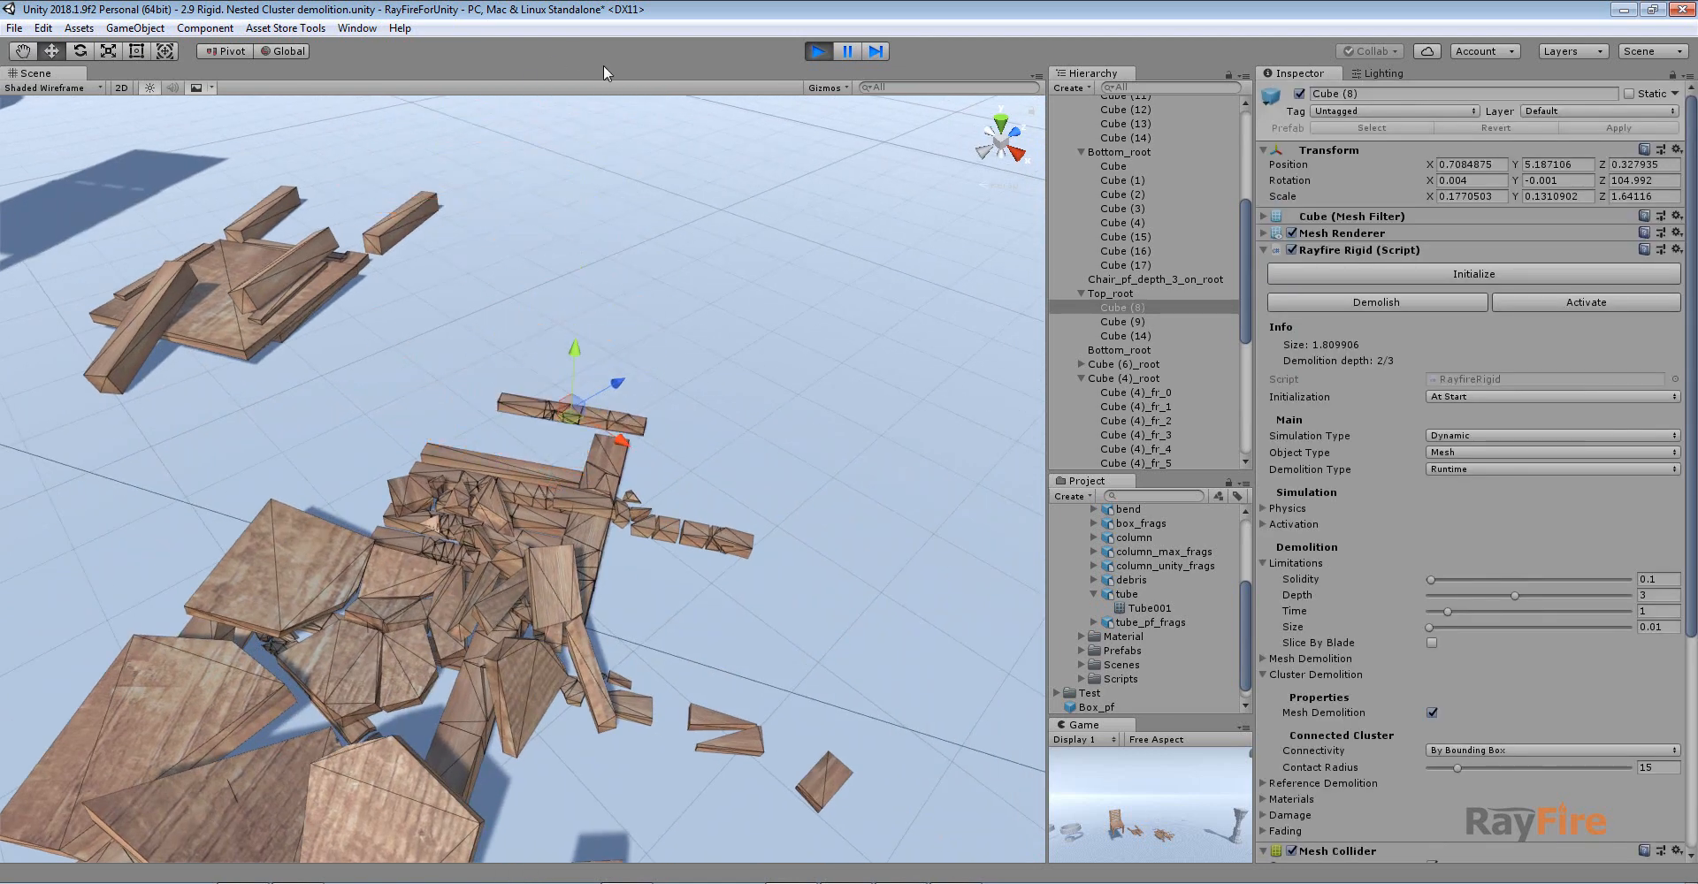
pyautogui.click(816, 486)
pyautogui.scroll(-8, 663, 523)
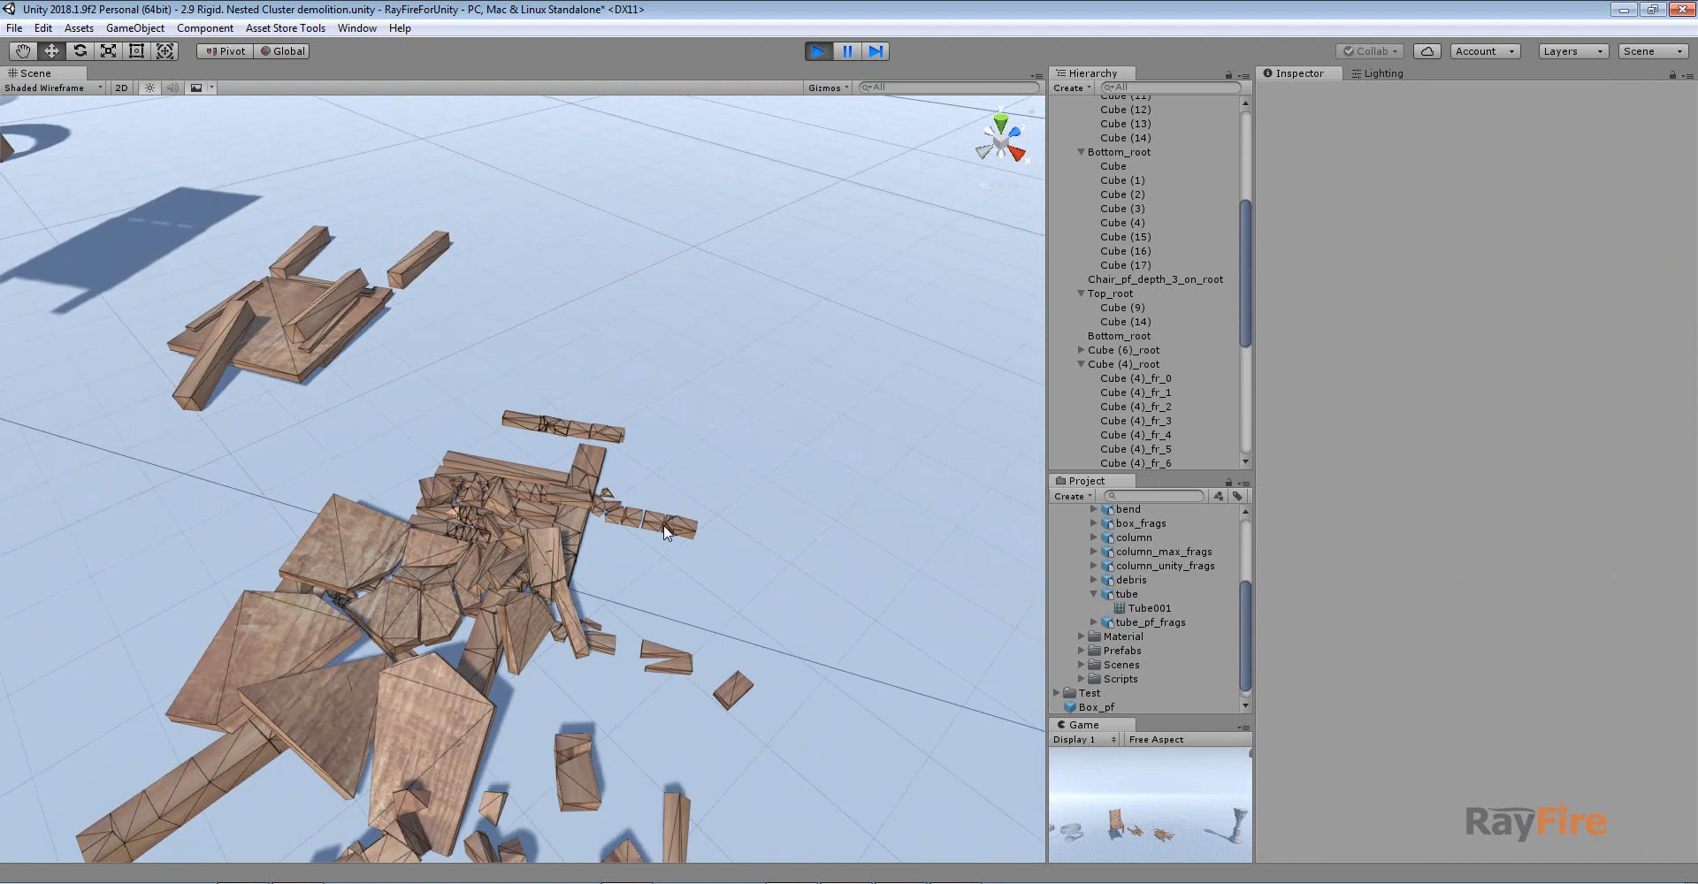
# - Clear the selection of the shattered chair debris and stop the simulation
pyautogui.keyDown('alt'); pyautogui.moveTo(663, 524); pyautogui.dragTo(718, 783); pyautogui.keyUp('alt')
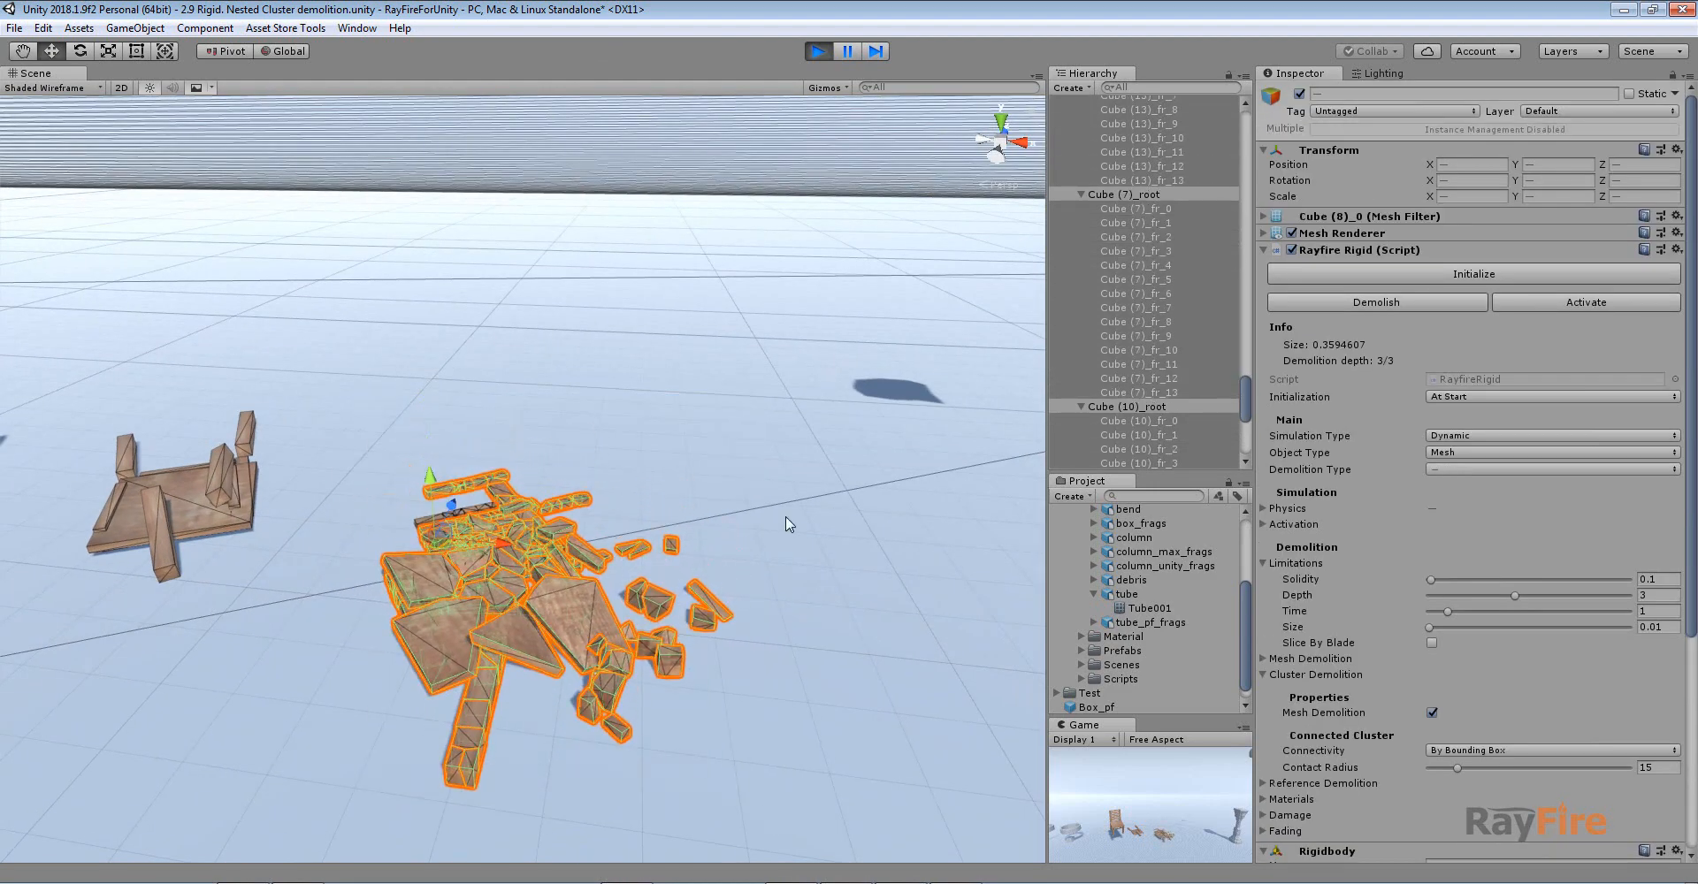
pyautogui.click(988, 554)
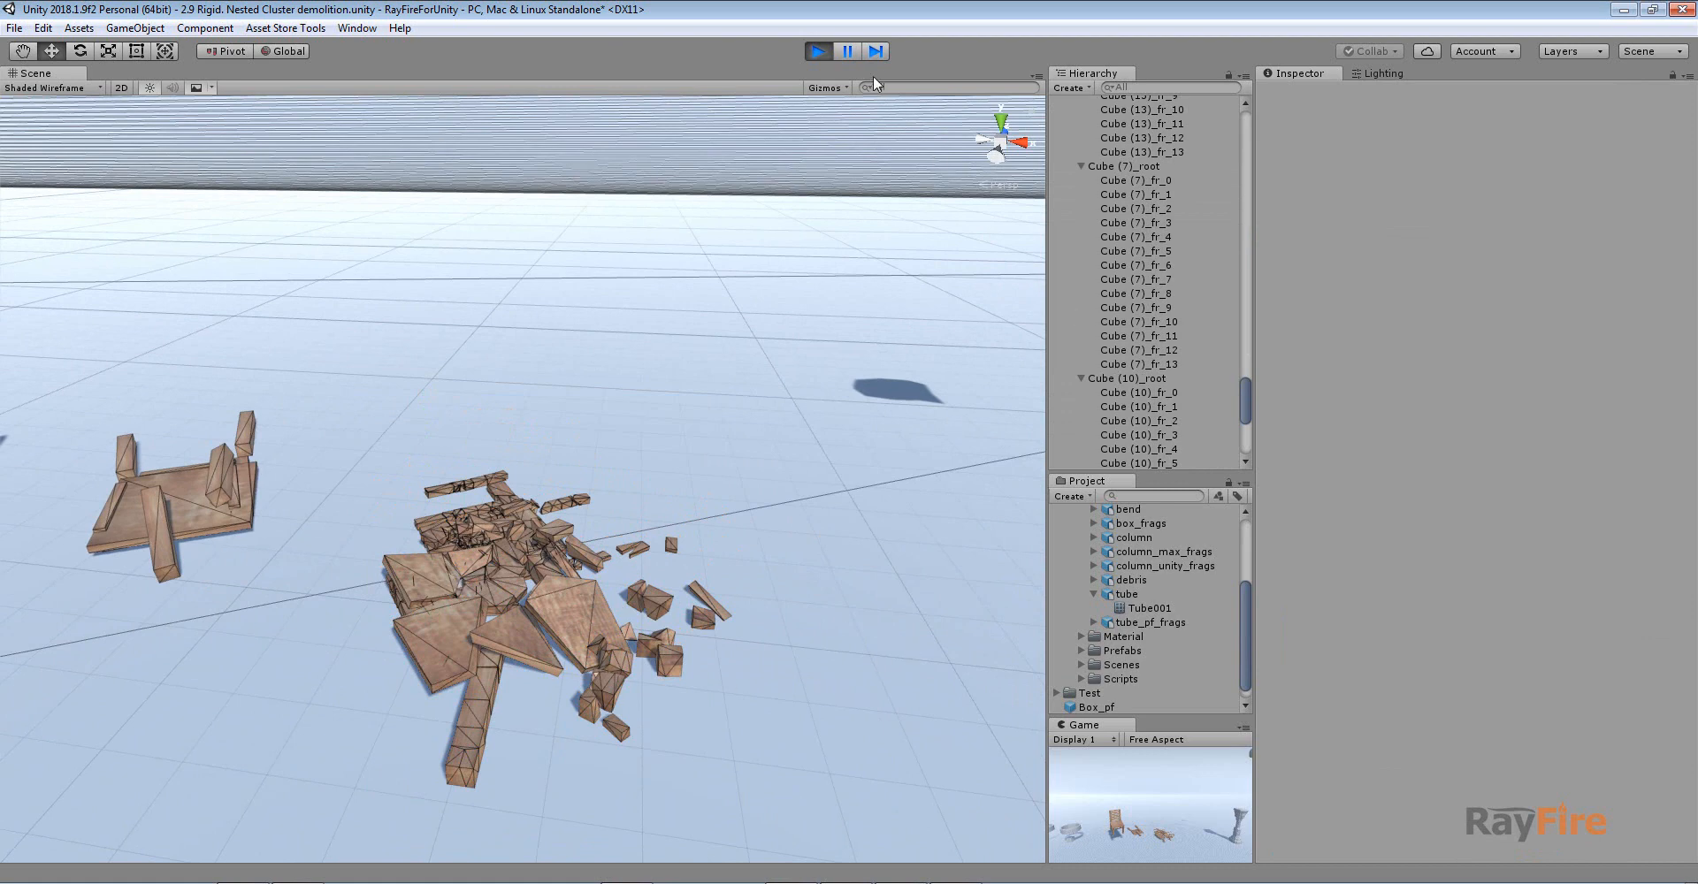
pyautogui.click(819, 51)
# - Select the nested column Column_cls_nest beside the chairs and frame it in the scene
pyautogui.click(651, 470)
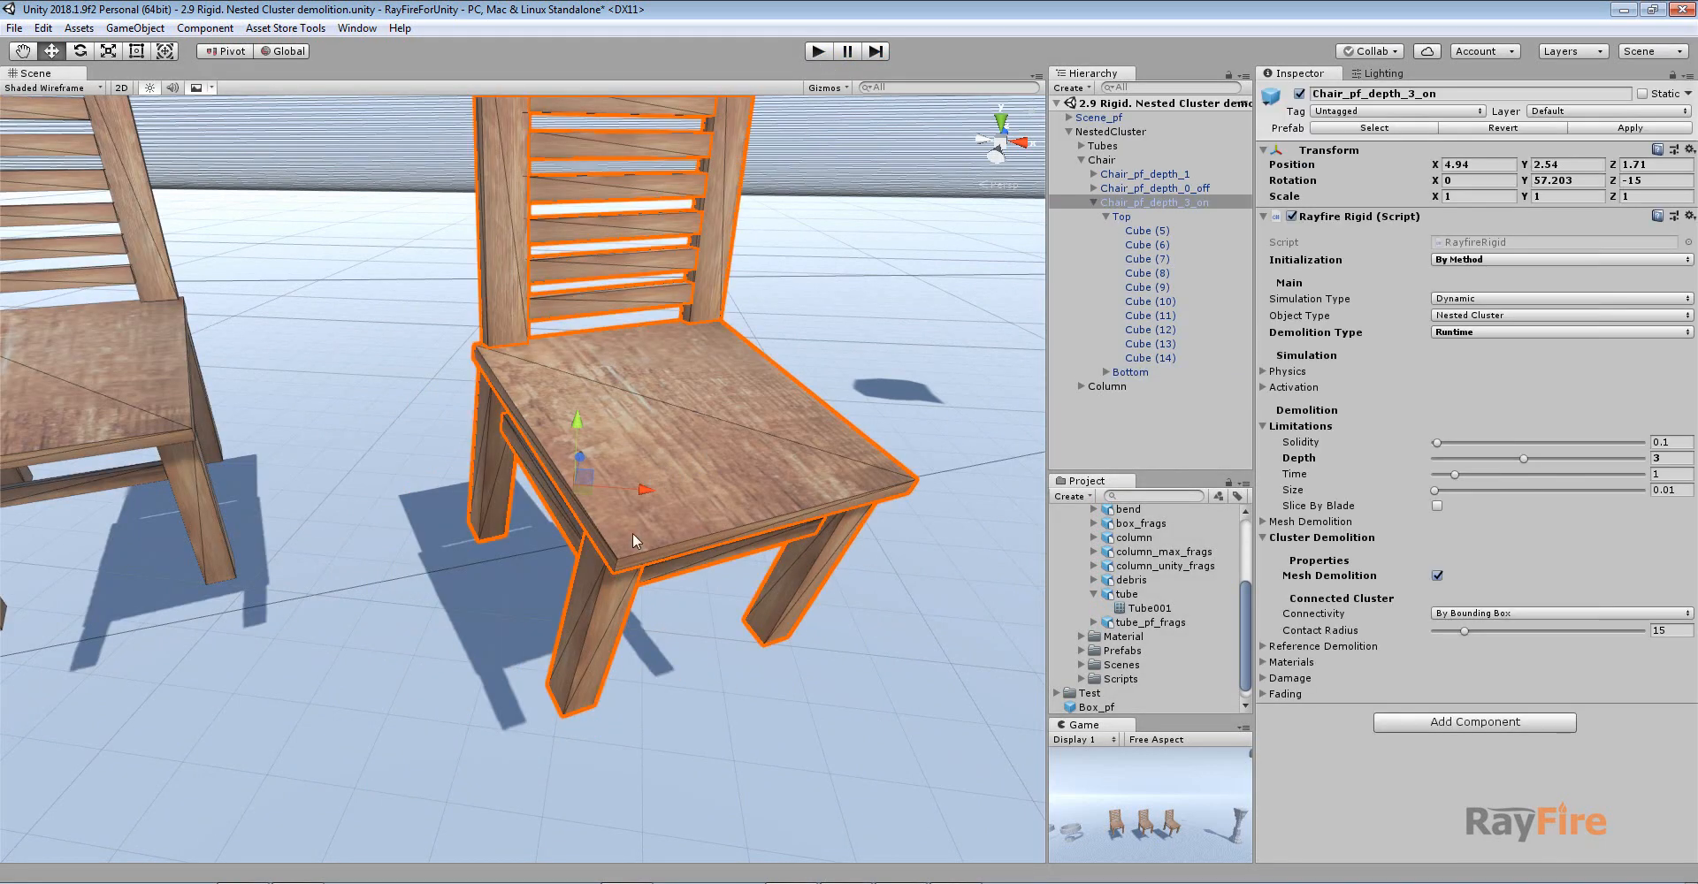
pyautogui.scroll(-6, 633, 532)
pyautogui.scroll(-7, 888, 419)
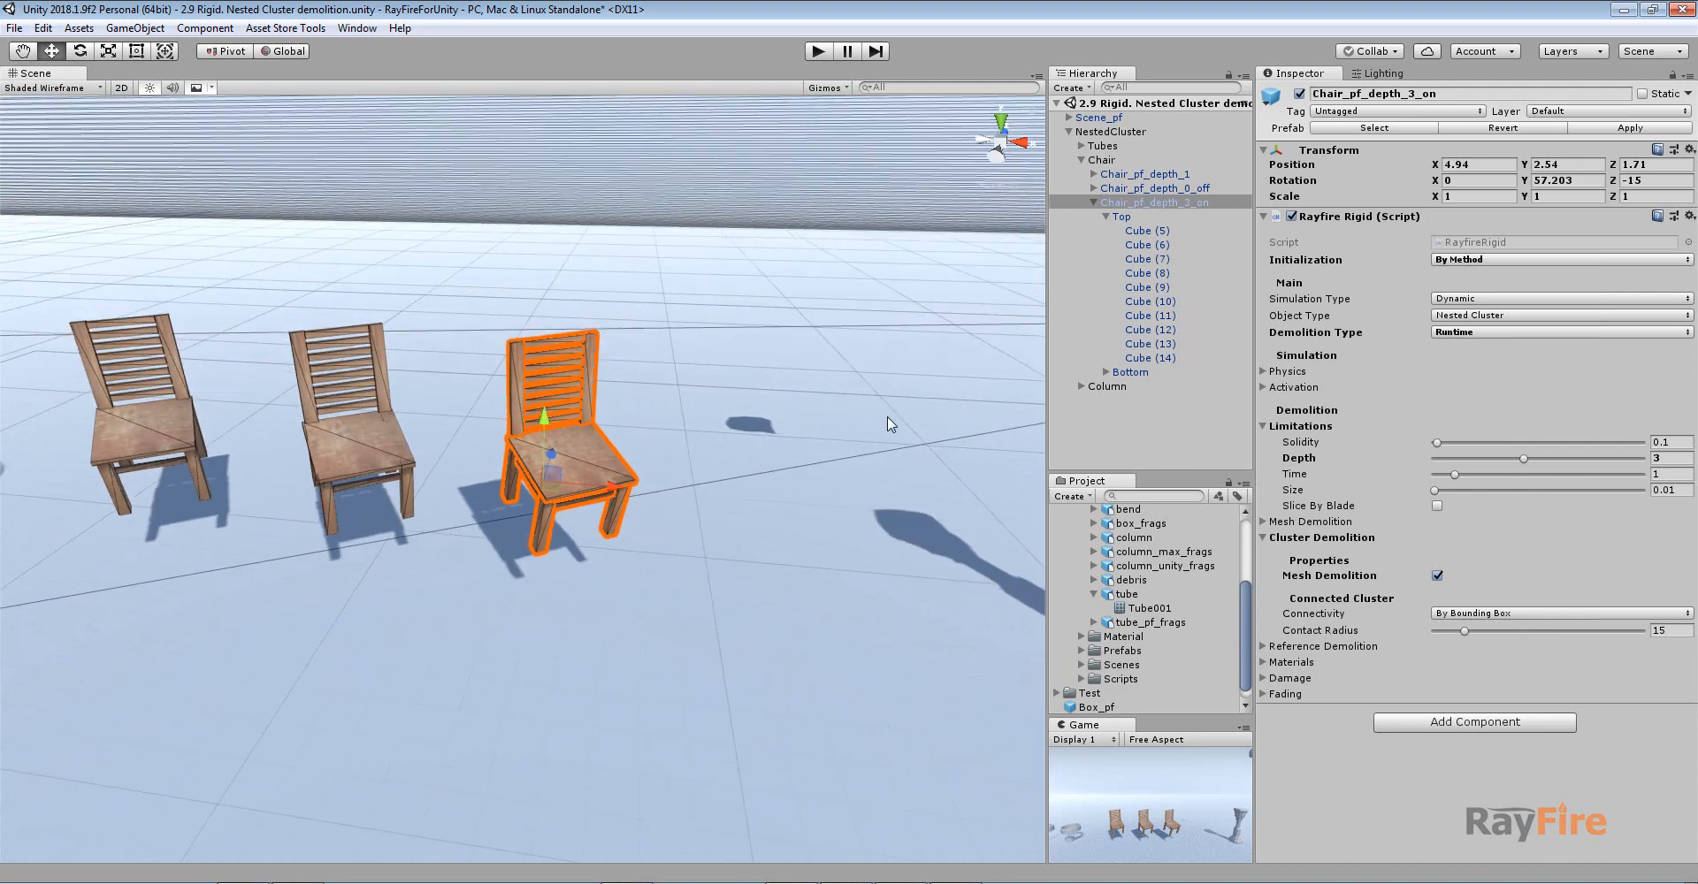
pyautogui.moveTo(872, 449); pyautogui.dragTo(768, 451, button='middle')
pyautogui.click(752, 434)
pyautogui.scroll(2, 752, 434)
pyautogui.press('f')
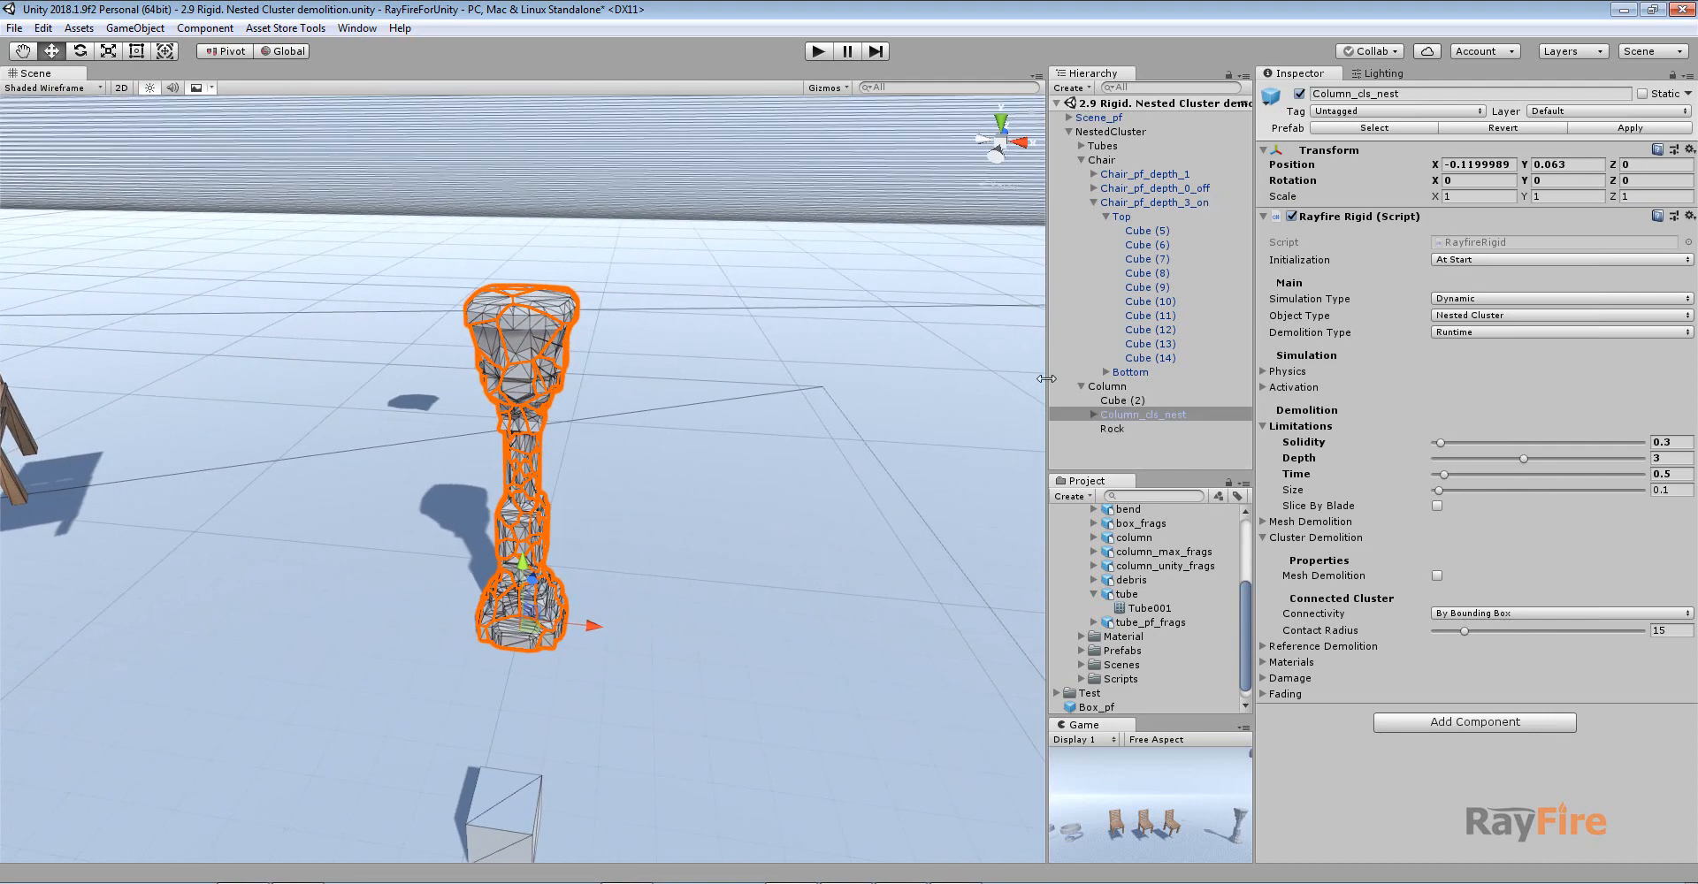
# - Expand Column_cls_nest to show the sub-clusters of nest_1 and nest_2, keeping their individual fragments collapsed
pyautogui.click(1094, 415)
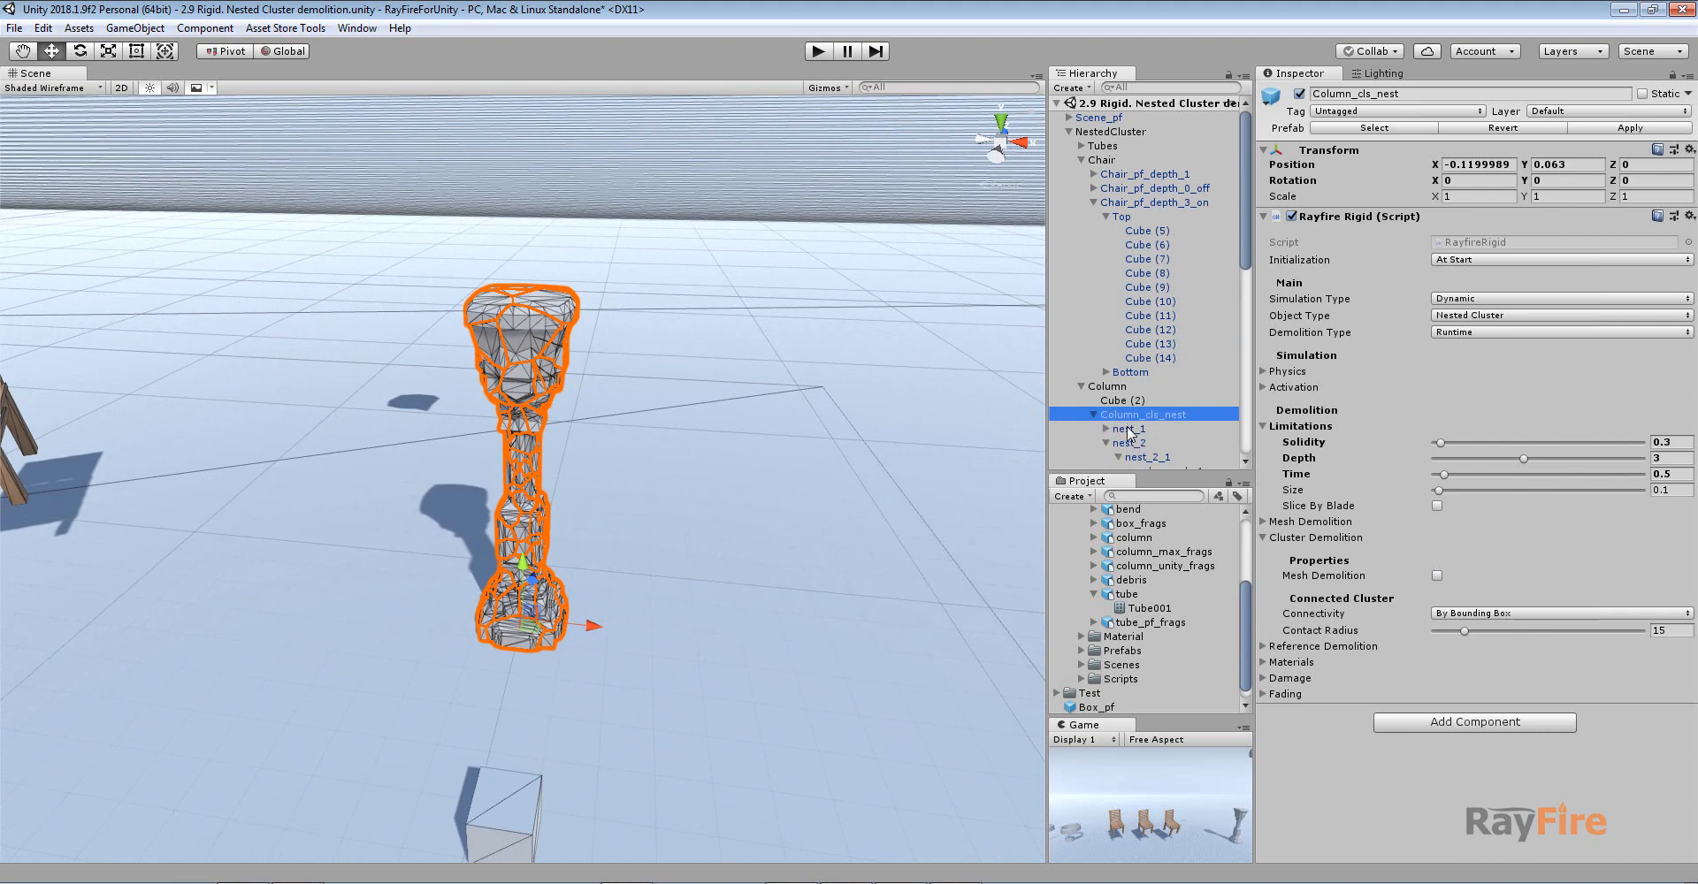
pyautogui.click(1129, 430)
pyautogui.click(1130, 442)
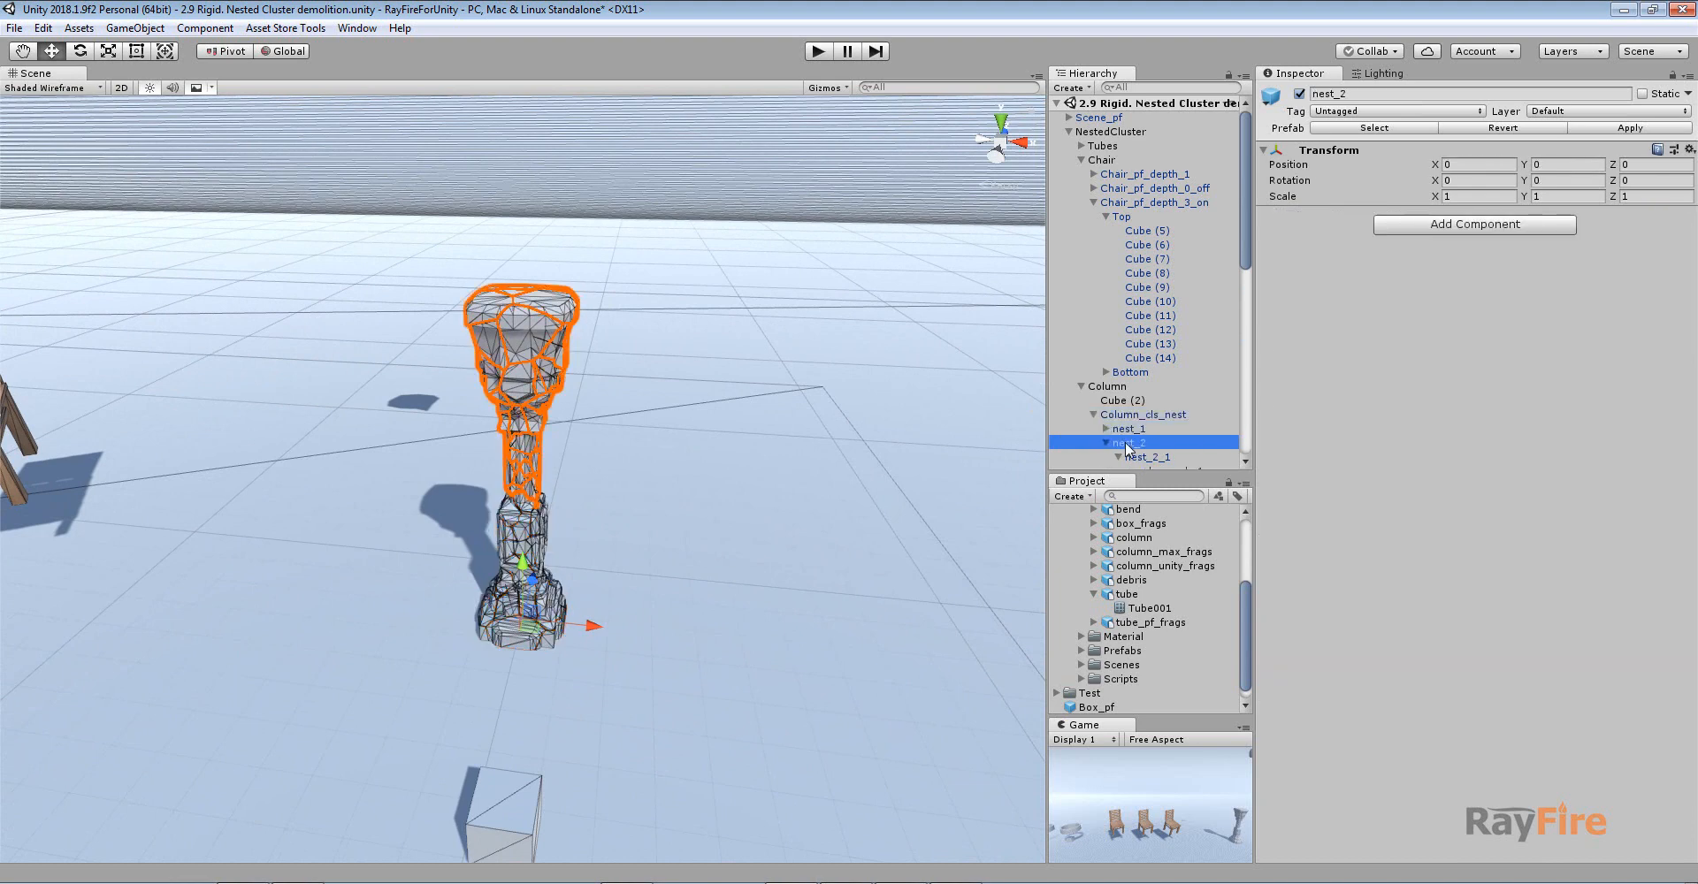
pyautogui.scroll(-3, 1142, 438)
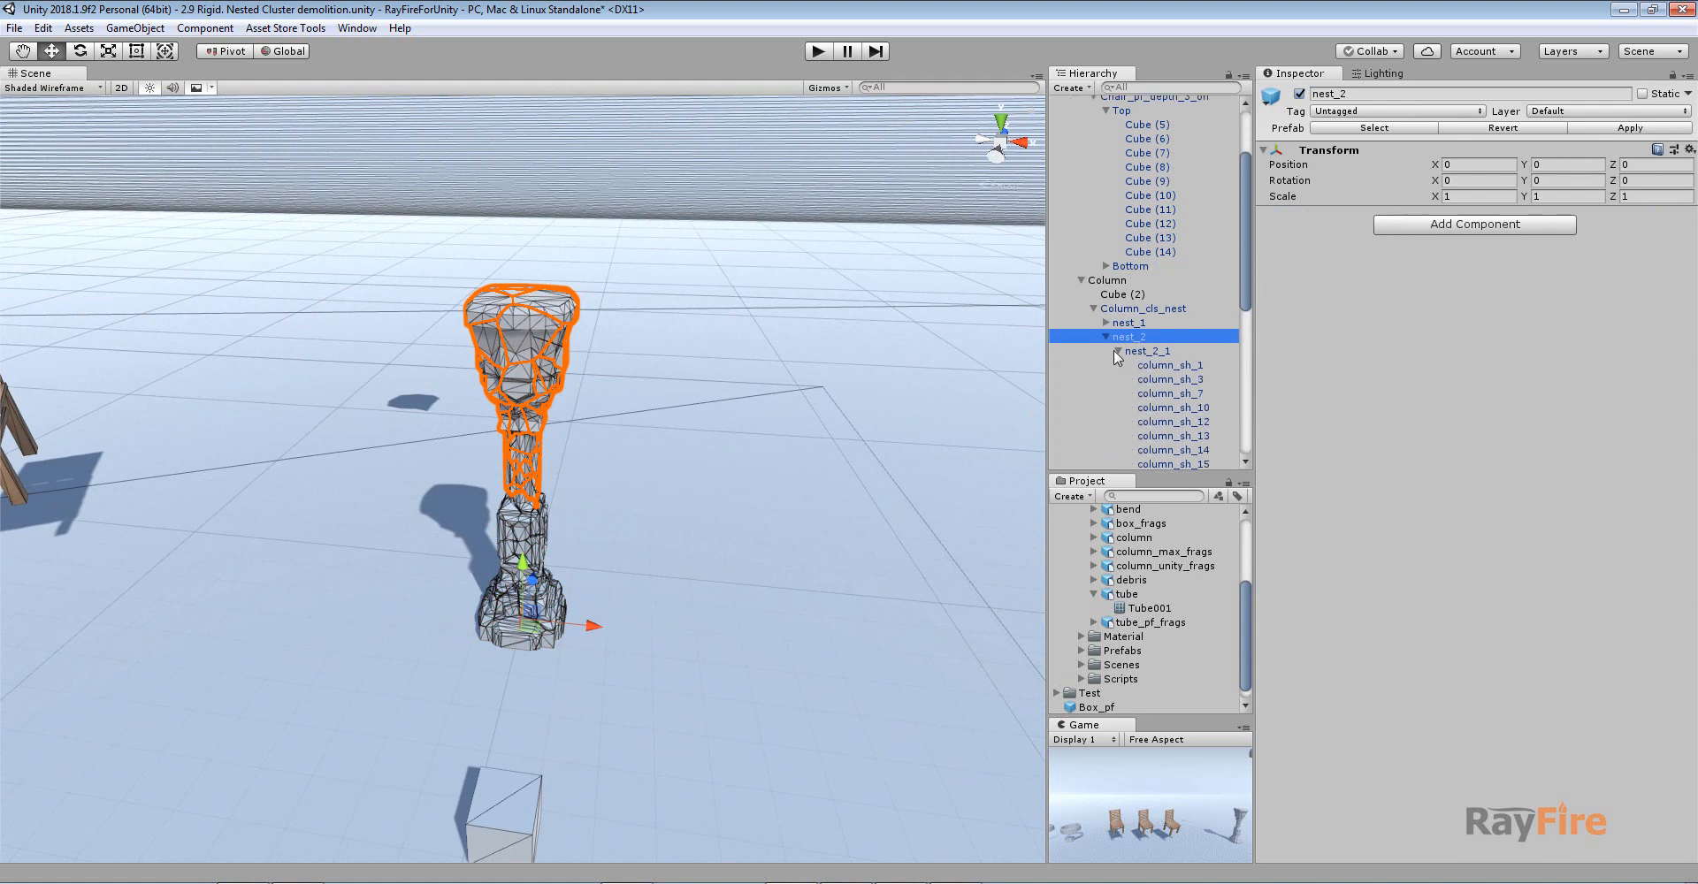
pyautogui.click(1115, 351)
pyautogui.click(1107, 408)
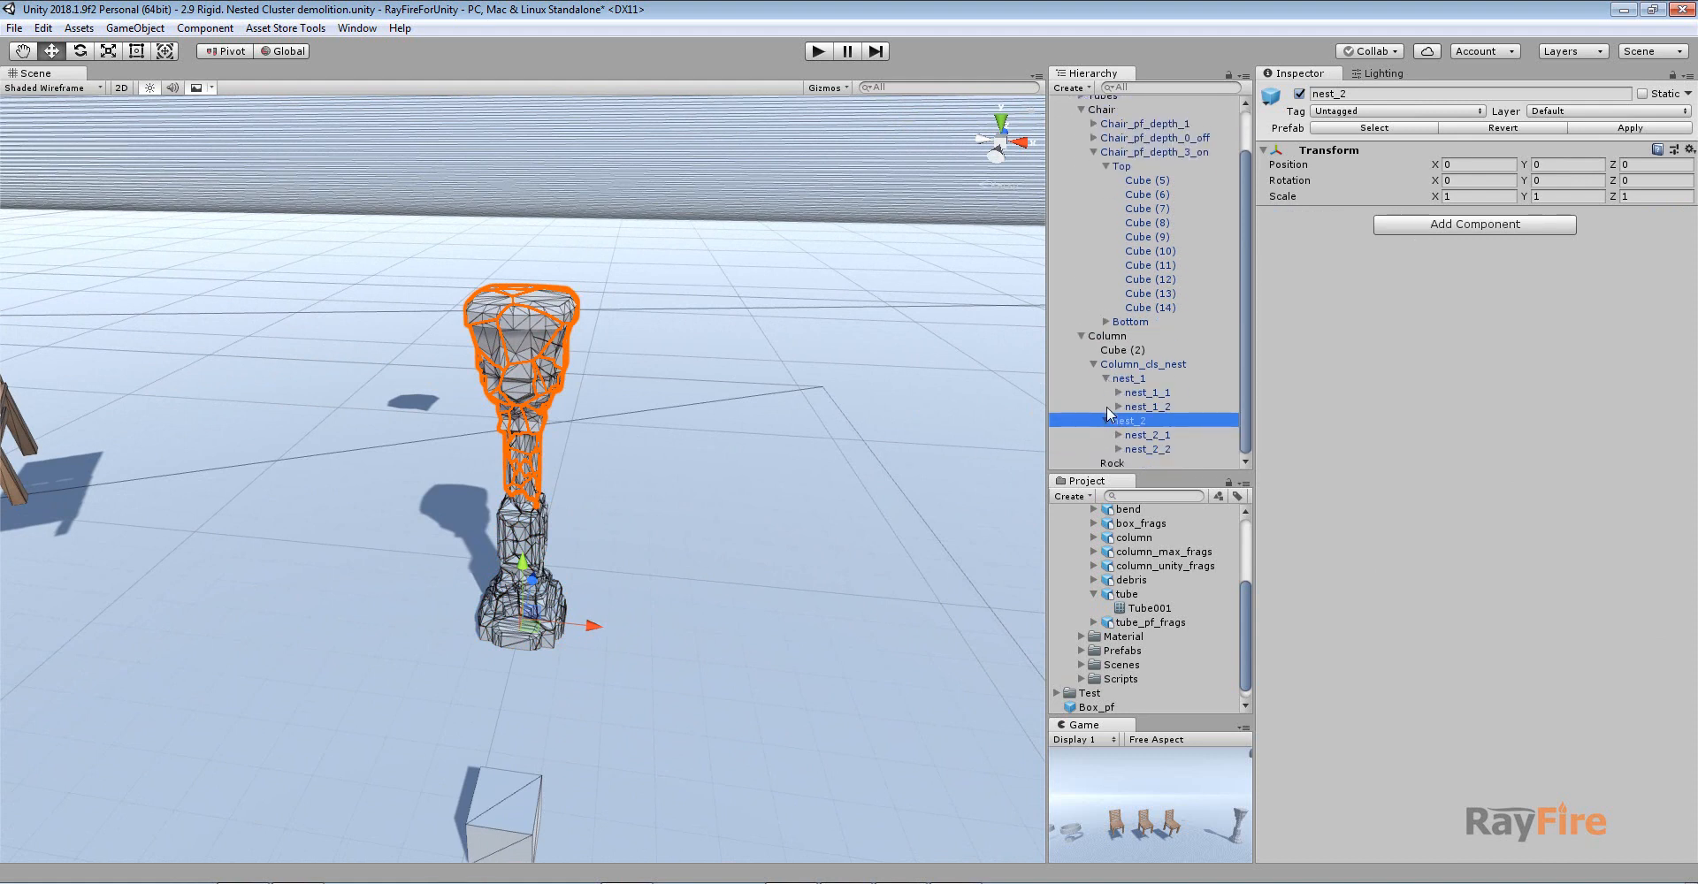
# - Select nest_1 and its child clusters nest_1_1 and nest_1_2 to examine which lower column parts they cover
pyautogui.click(1137, 393)
pyautogui.click(1137, 408)
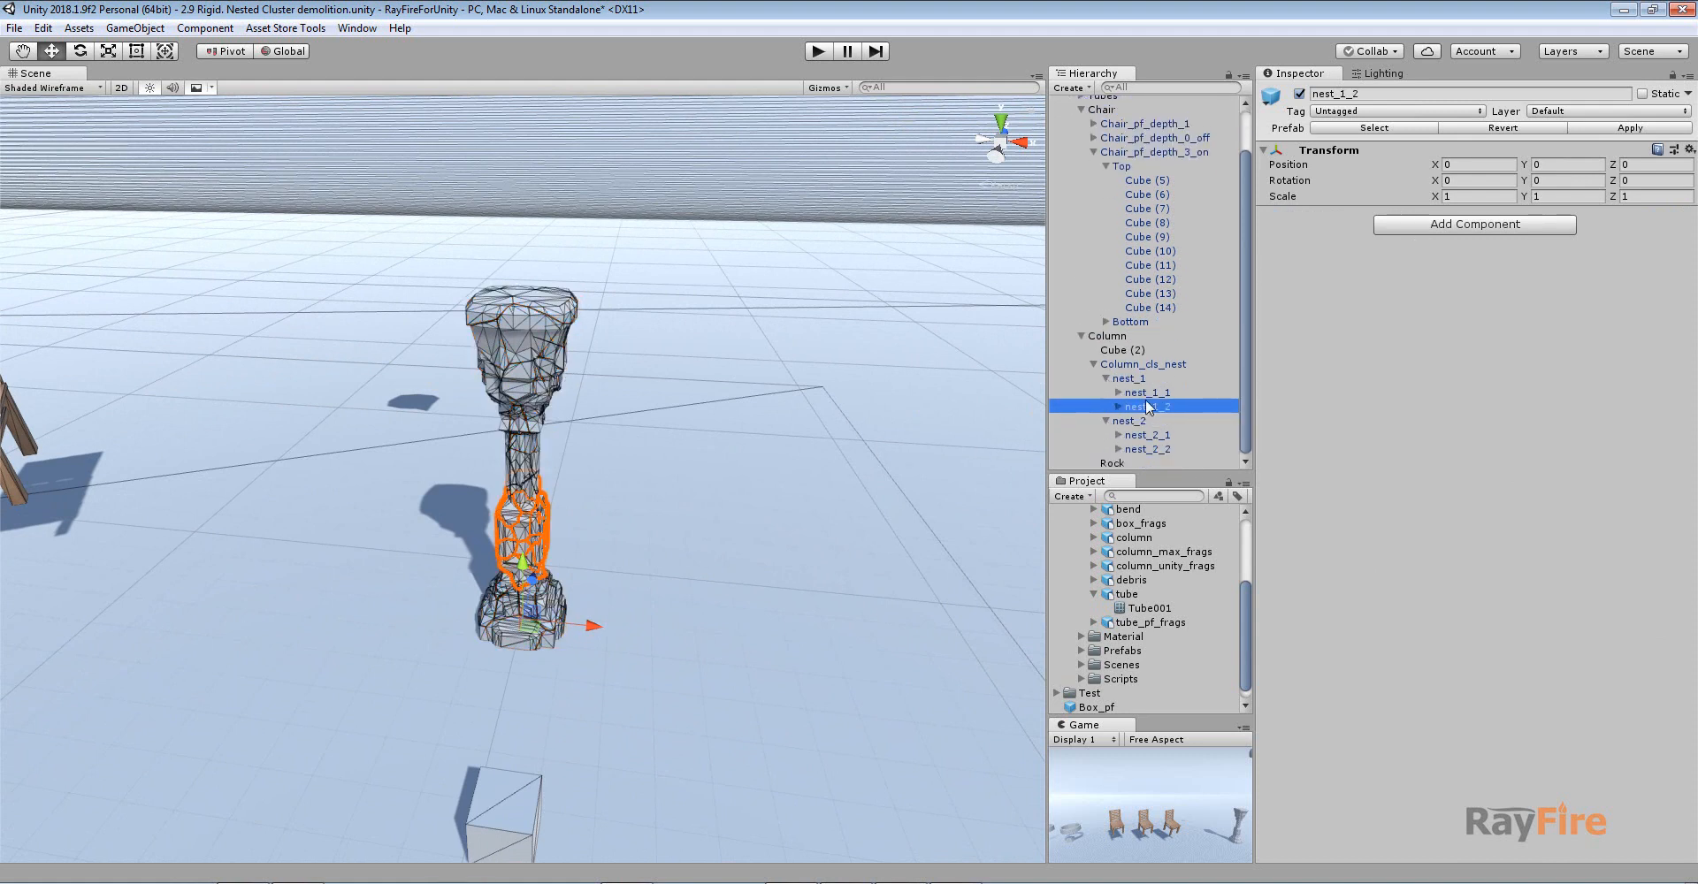
pyautogui.click(1118, 380)
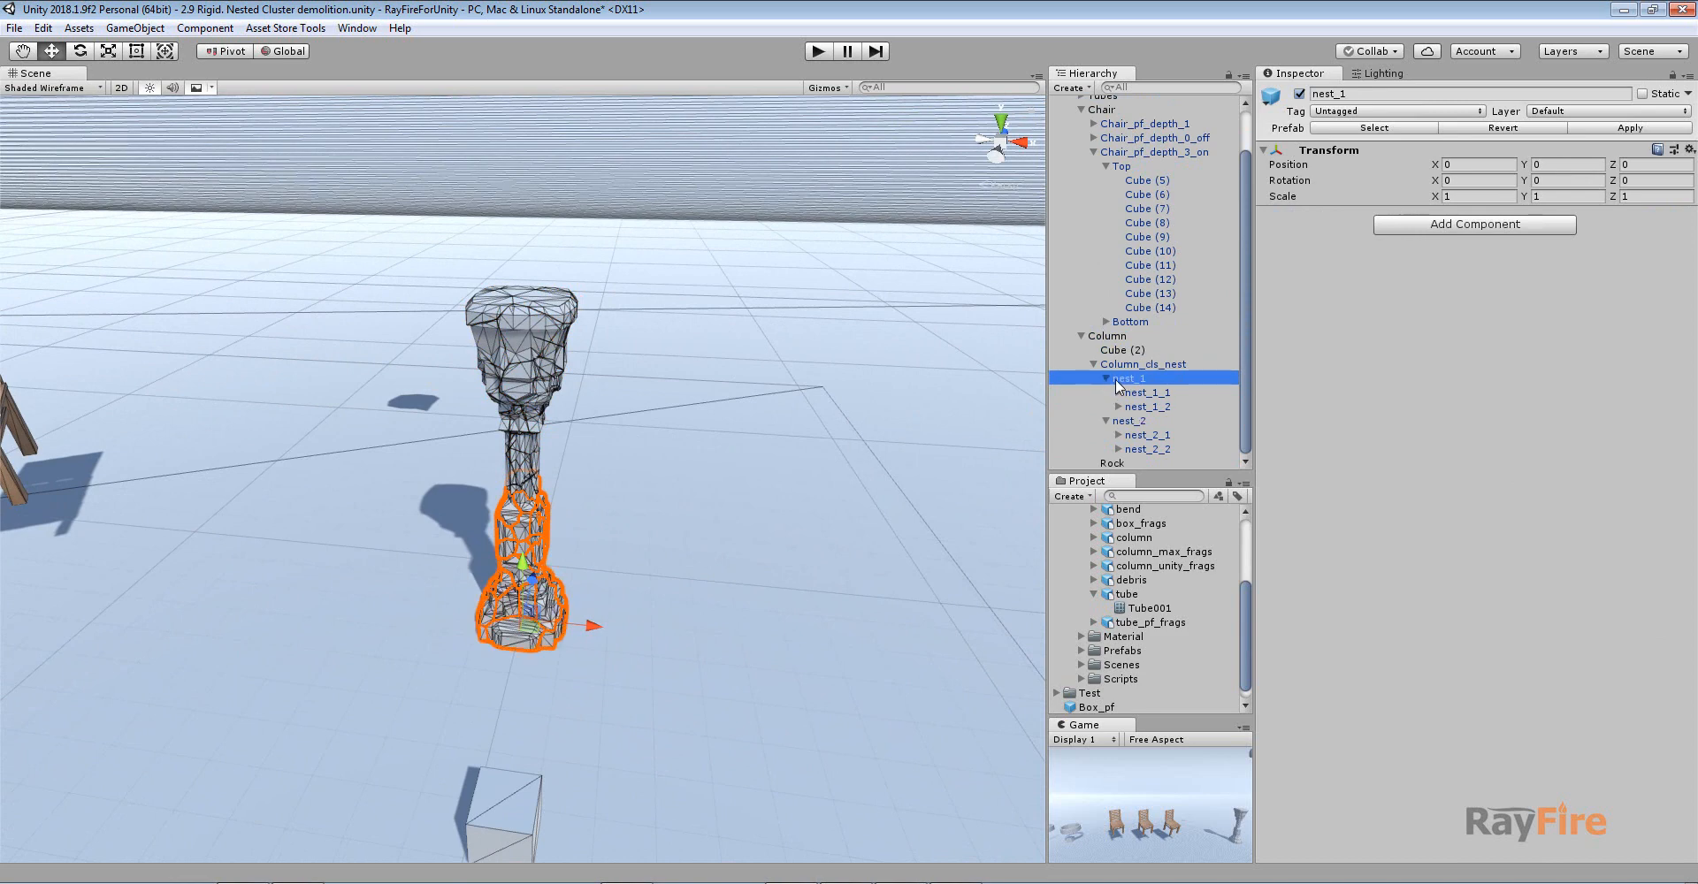
pyautogui.moveTo(652, 451); pyautogui.dragTo(640, 323, button='middle')
pyautogui.scroll(8, 534, 451)
pyautogui.keyDown('alt'); pyautogui.moveTo(534, 451); pyautogui.dragTo(530, 416); pyautogui.keyUp('alt')
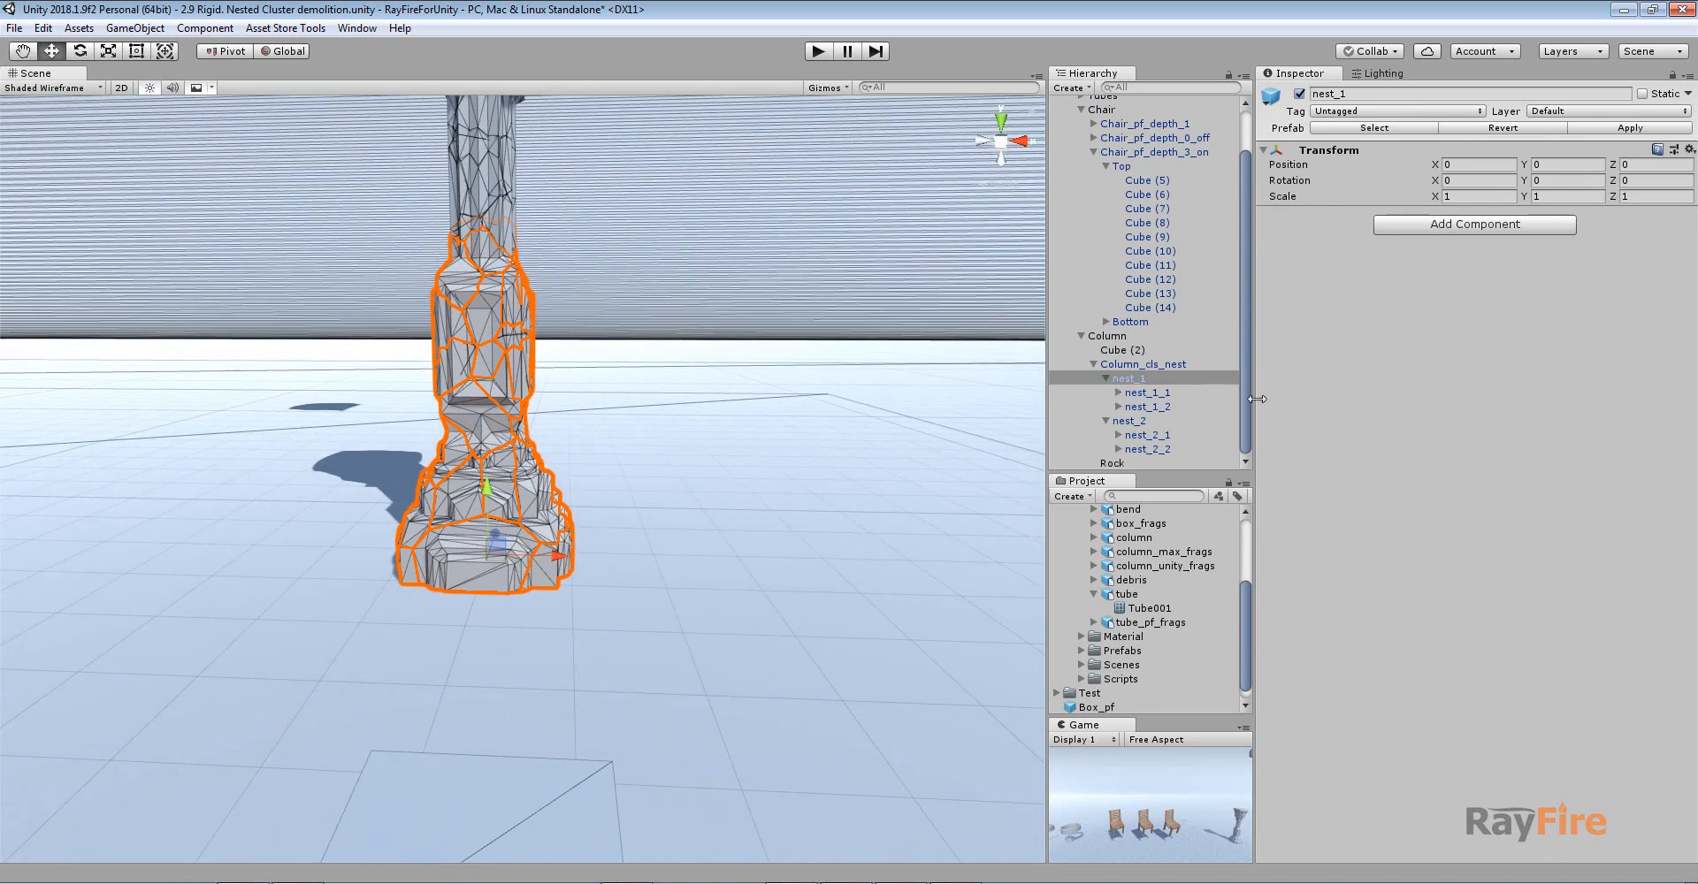
pyautogui.click(1153, 393)
pyautogui.click(1153, 409)
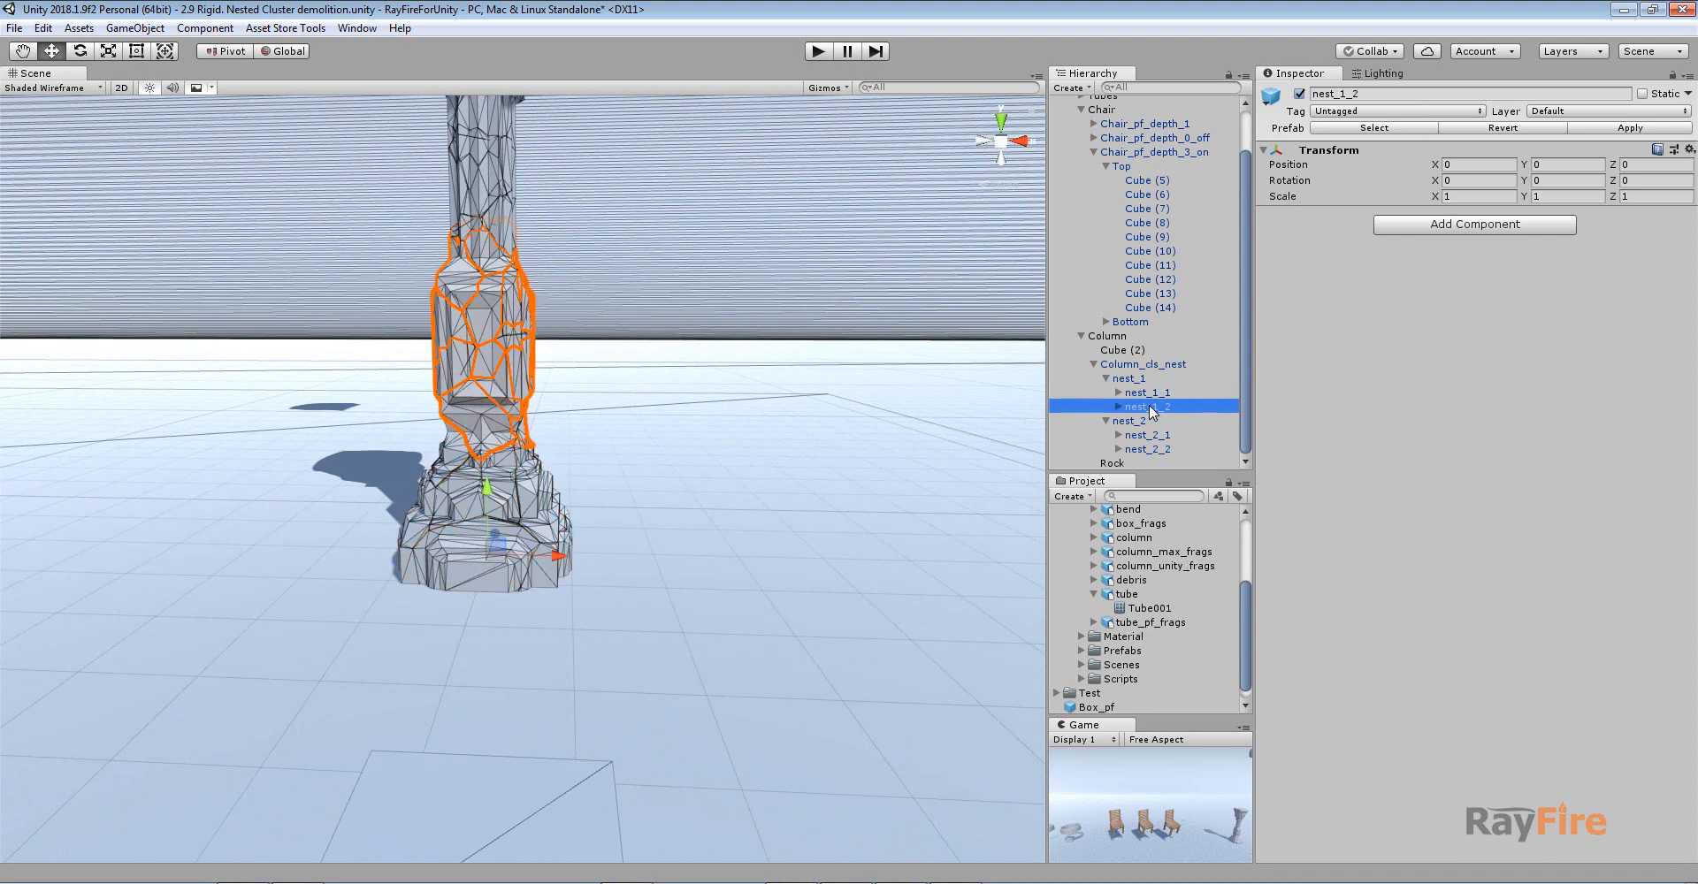
# - Select the whole column, check the fragments inside nest_1_1, and collapse that cluster again
pyautogui.click(542, 262)
pyautogui.press('f')
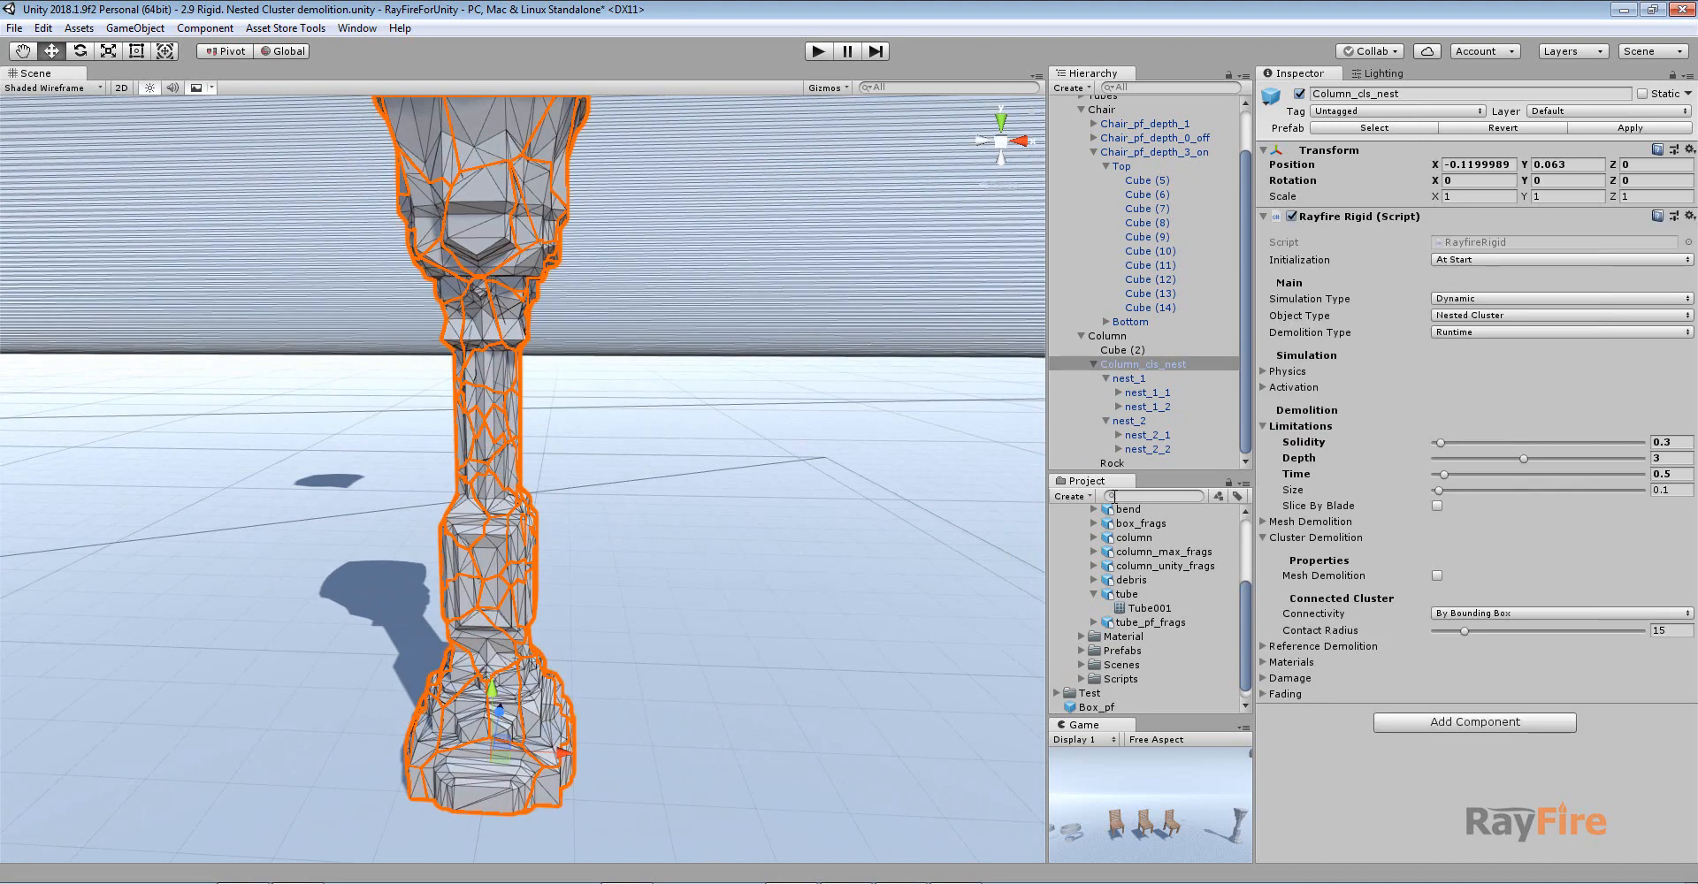
pyautogui.click(1119, 394)
pyautogui.click(1123, 391)
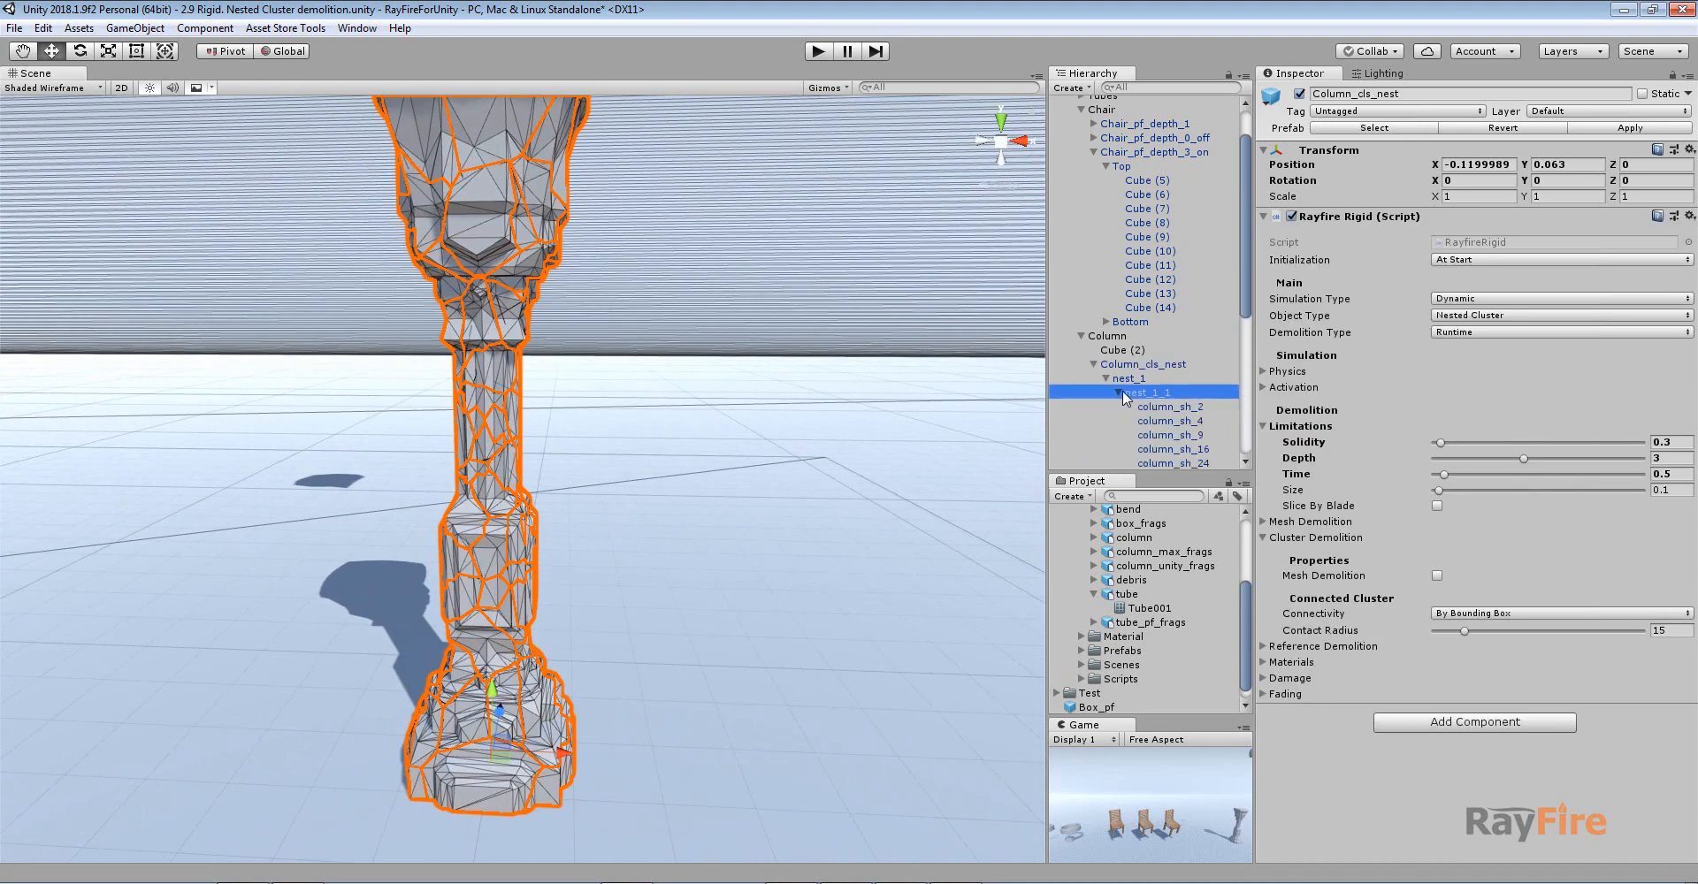
pyautogui.click(1117, 392)
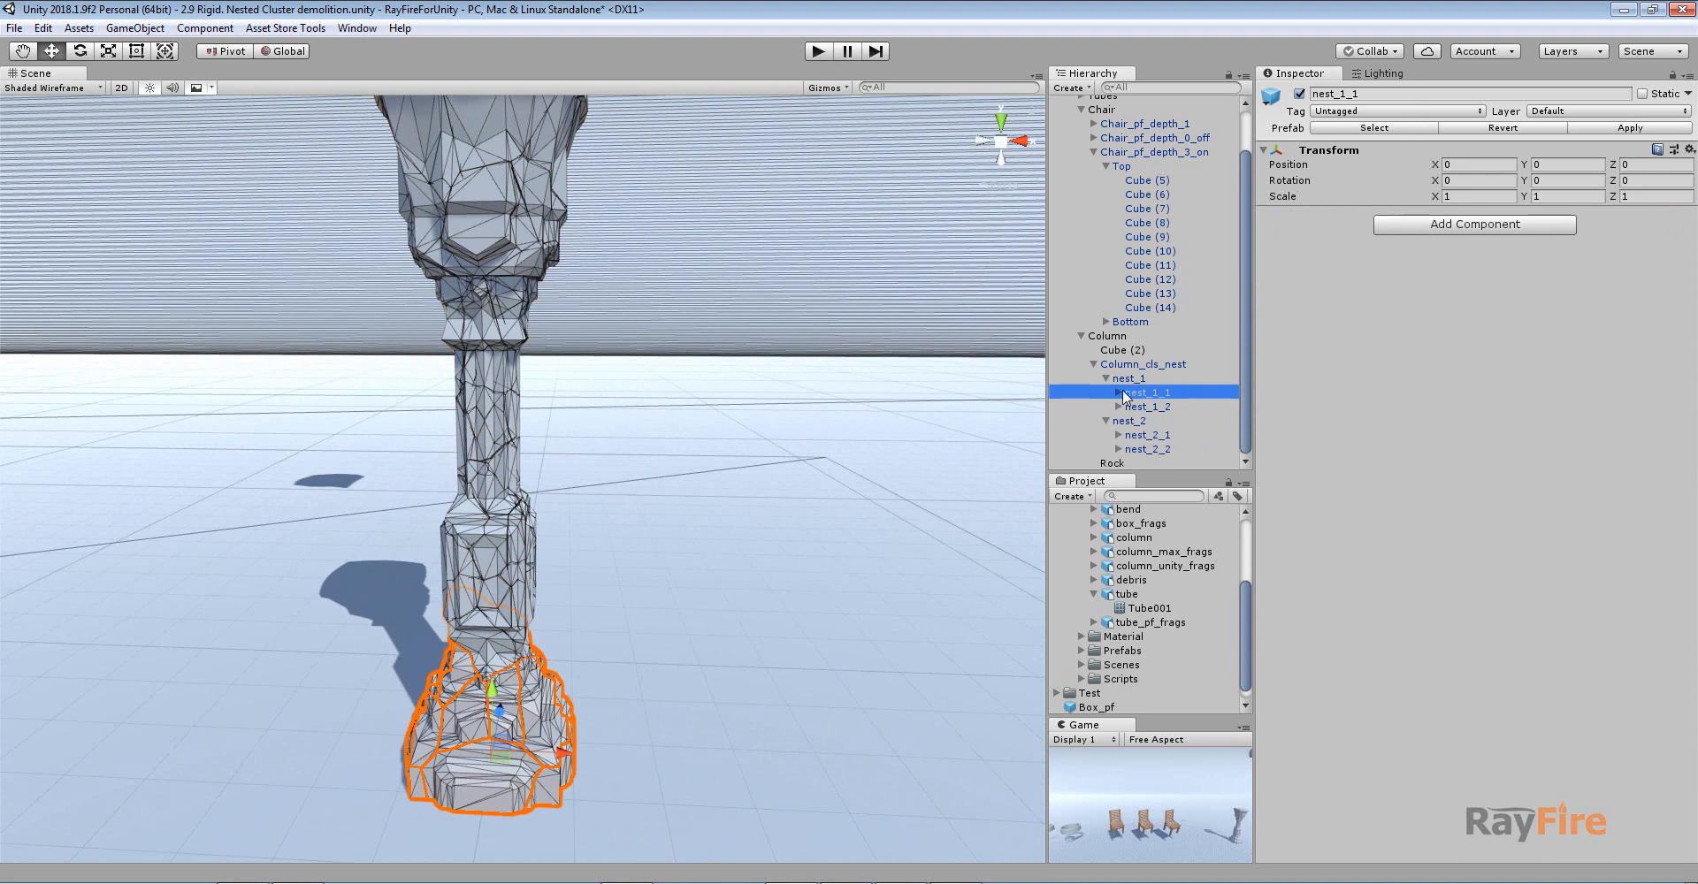
# - Go through Column_cls_nest, nest_1, nest_2, nest_2_1 and nest_2_2 to examine the column's nesting levels
pyautogui.click(1127, 365)
pyautogui.click(1130, 380)
pyautogui.click(1131, 422)
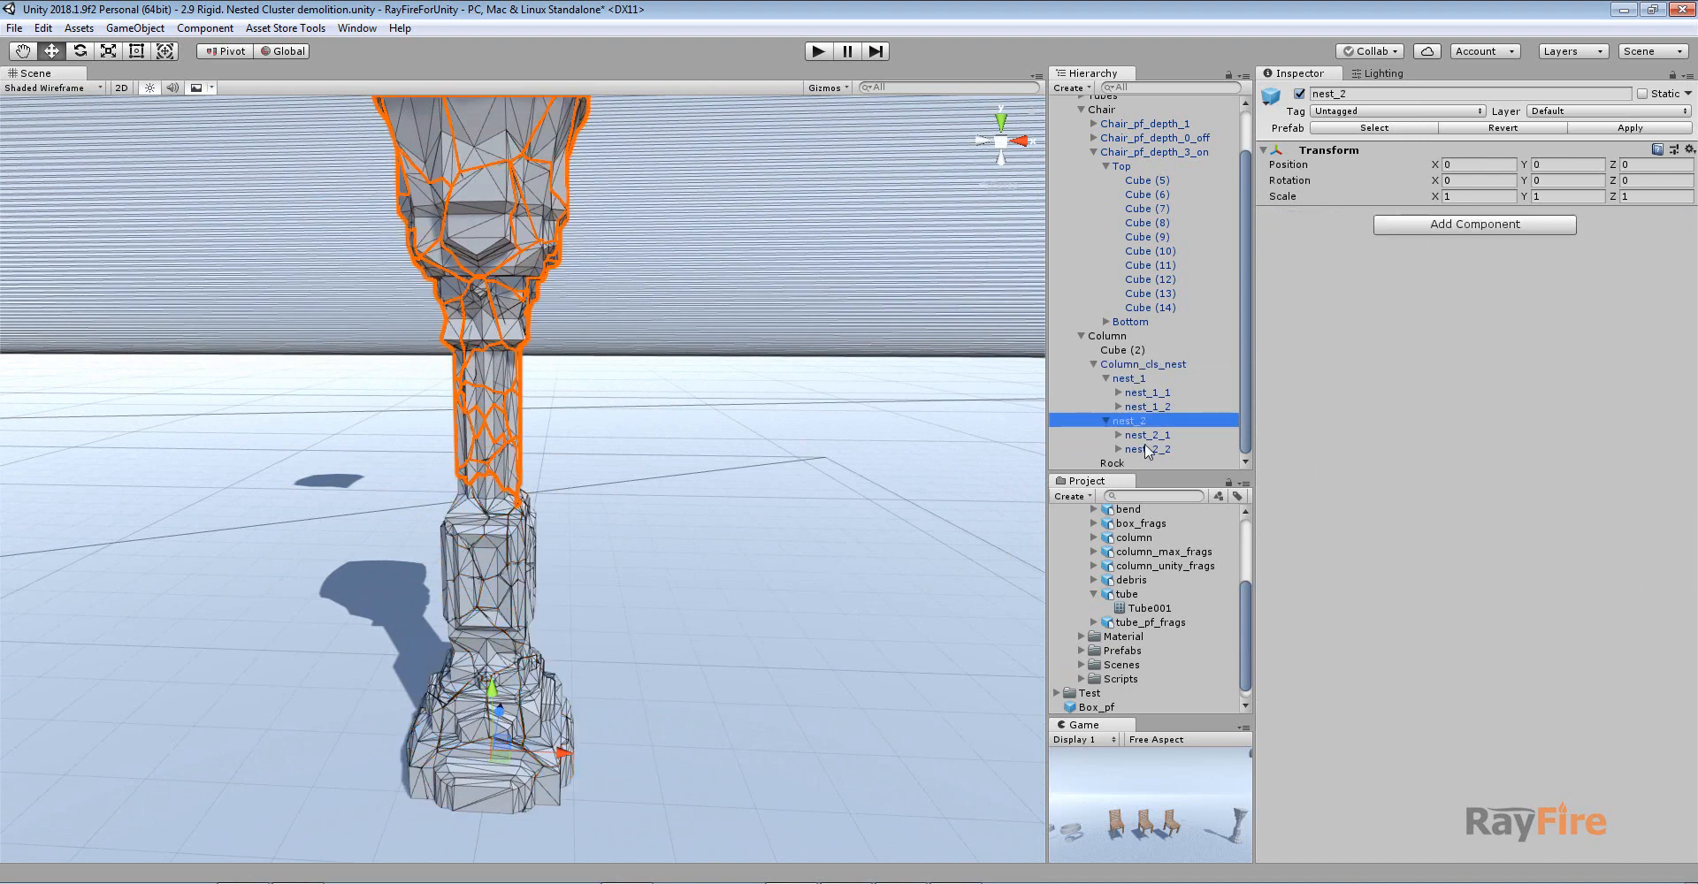
pyautogui.doubleClick(1147, 436)
pyautogui.click(1147, 449)
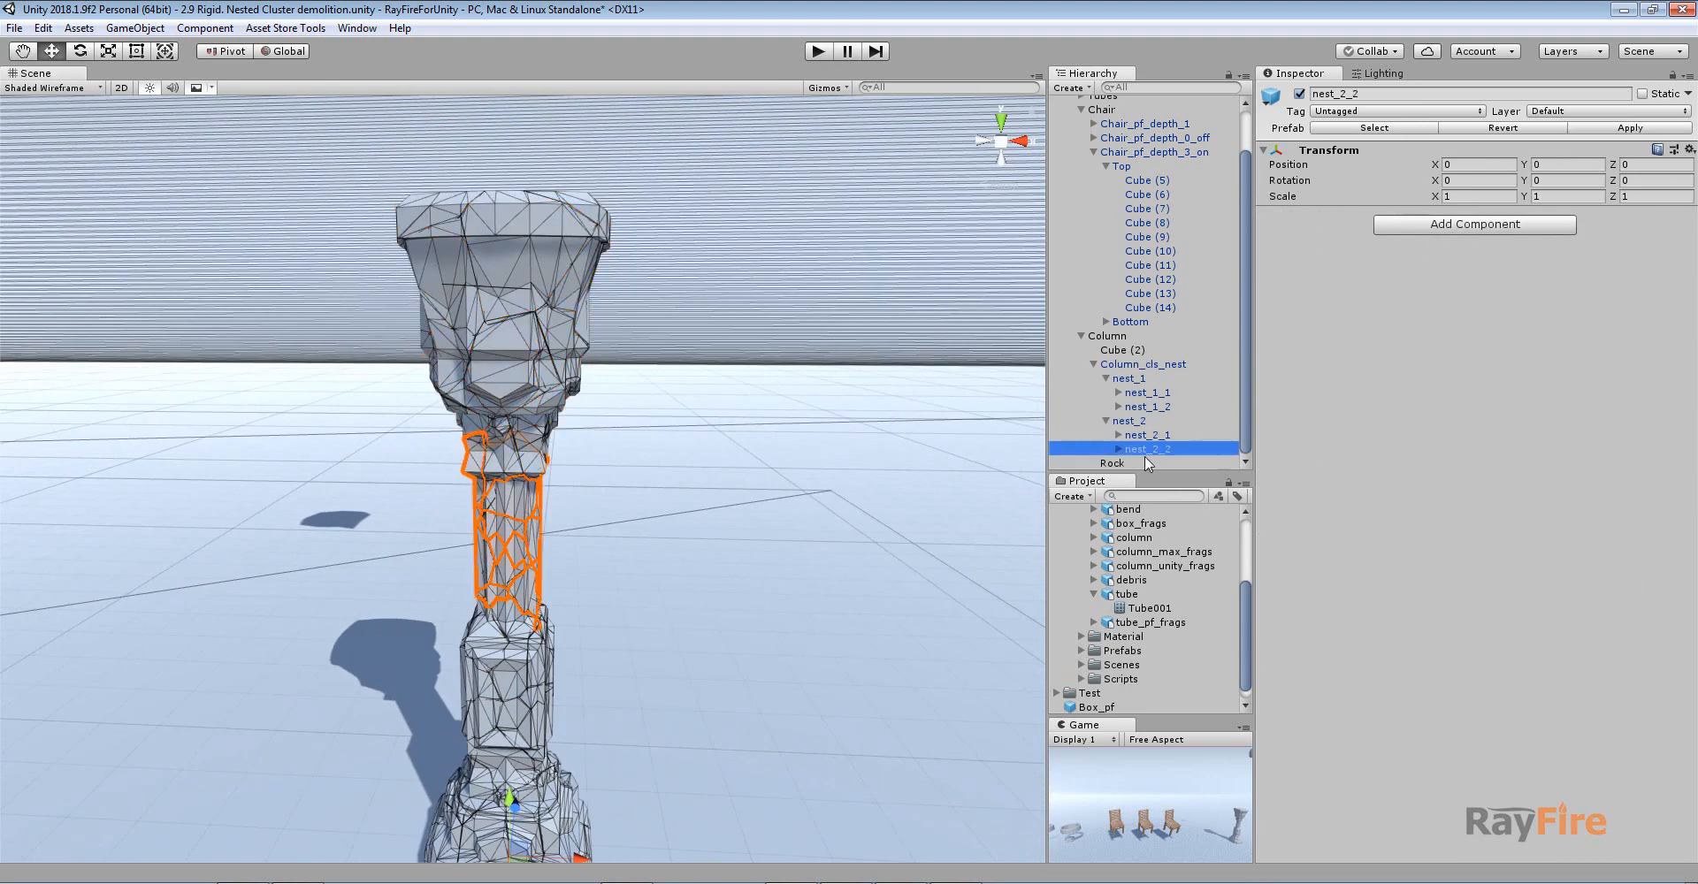
pyautogui.press('f')
# - Set the demolition Depth limit of Column_cls_nest to 0
pyautogui.click(1122, 365)
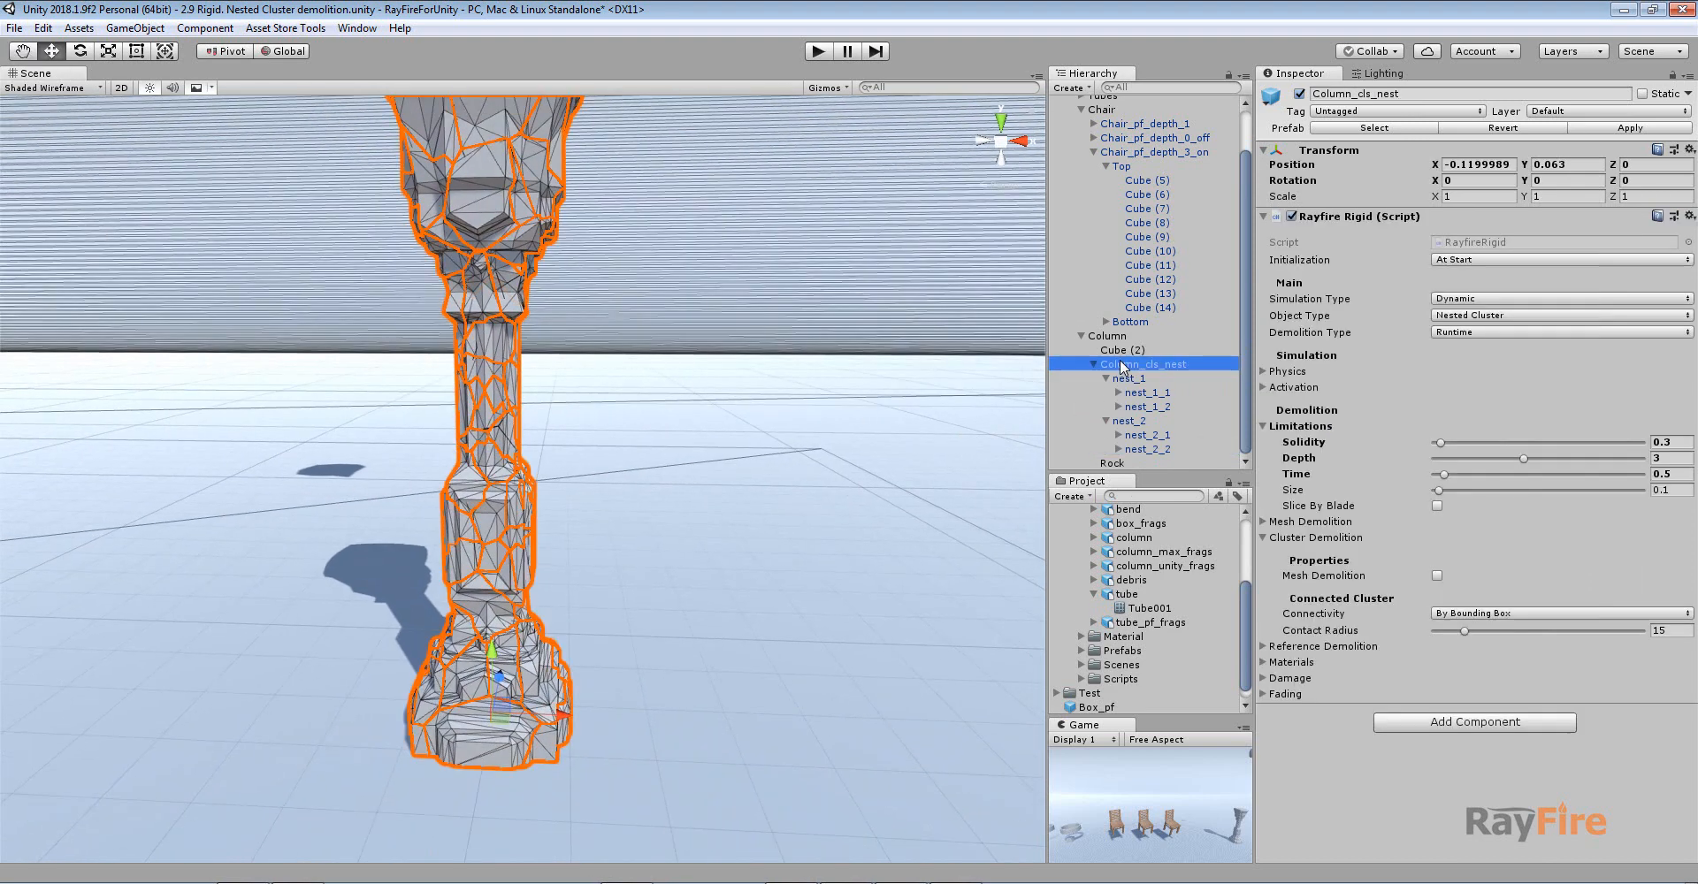
pyautogui.click(1667, 457)
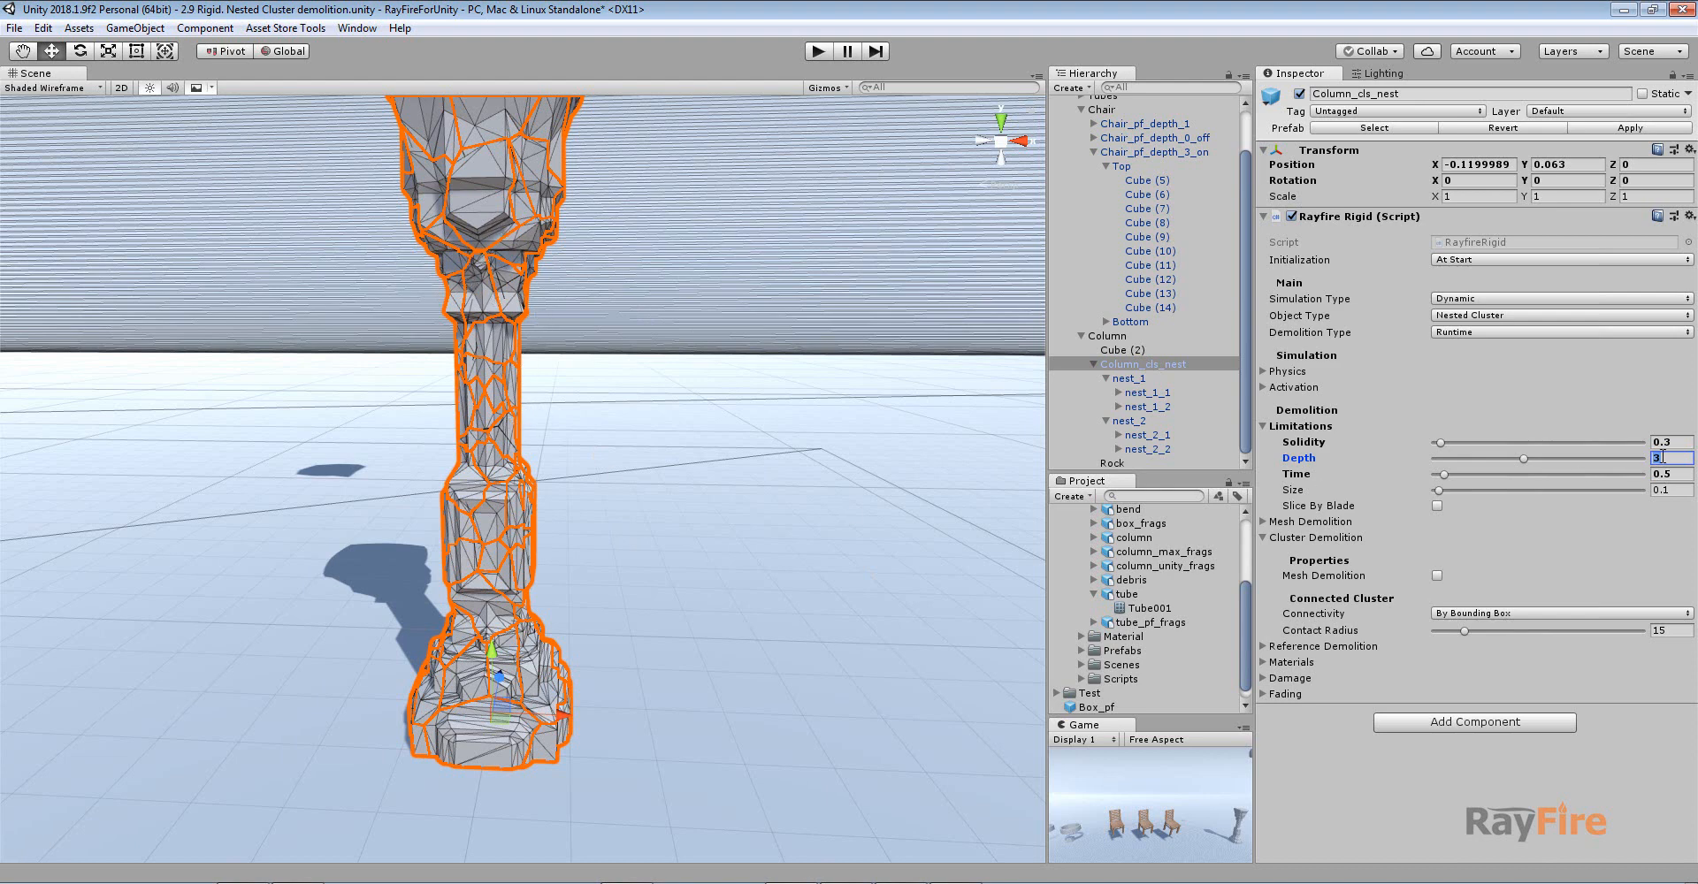
pyautogui.write('0')
pyautogui.scroll(-4, 518, 496)
pyautogui.keyDown('alt'); pyautogui.moveTo(517, 492); pyautogui.dragTo(586, 511); pyautogui.keyUp('alt')
pyautogui.scroll(-8, 588, 509)
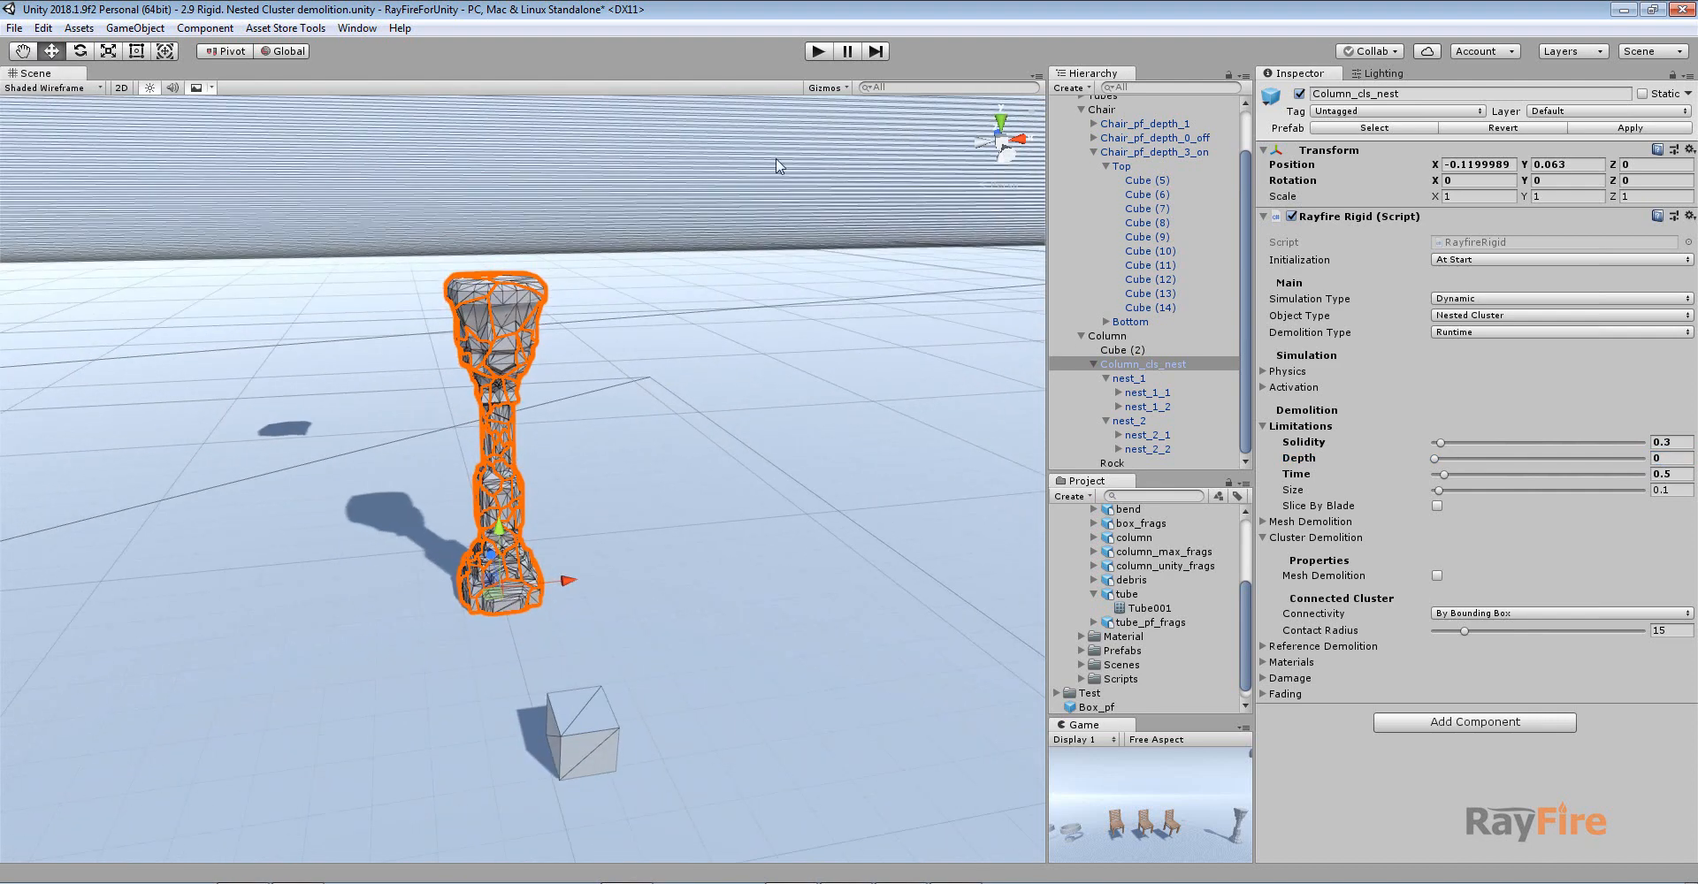
# - Start the simulation and initialize the Rock above the column so it drops onto it
pyautogui.click(817, 52)
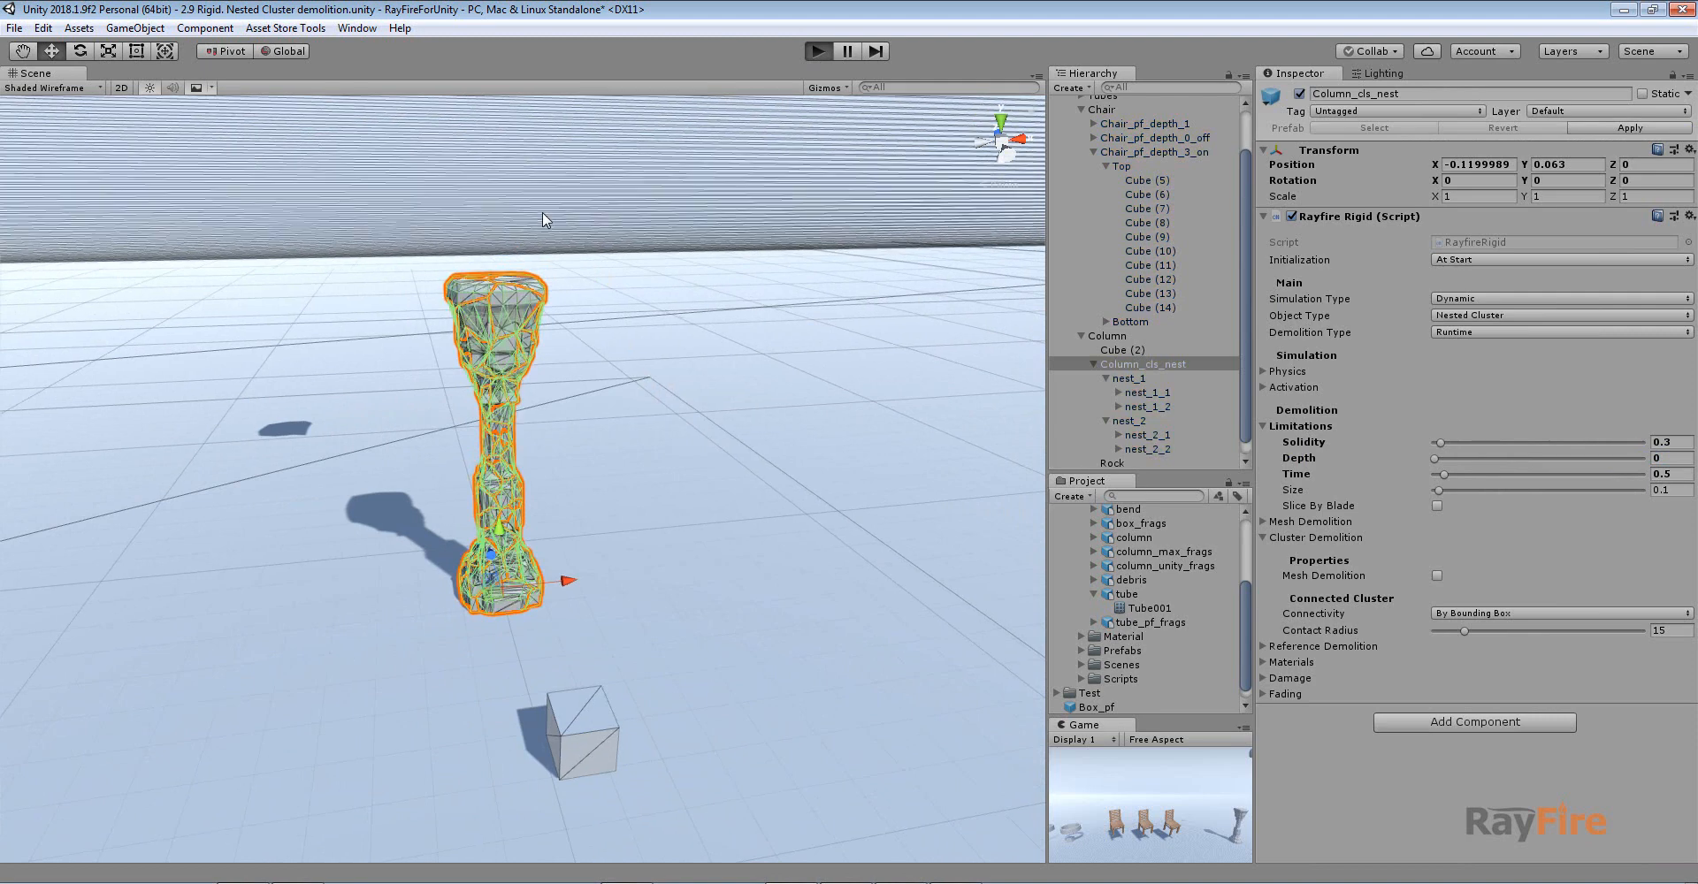
pyautogui.moveTo(596, 363); pyautogui.dragTo(645, 462, button='middle')
pyautogui.scroll(-6, 610, 381)
pyautogui.moveTo(587, 318); pyautogui.dragTo(610, 451, button='middle')
pyautogui.scroll(-5, 597, 216)
pyautogui.click(595, 207)
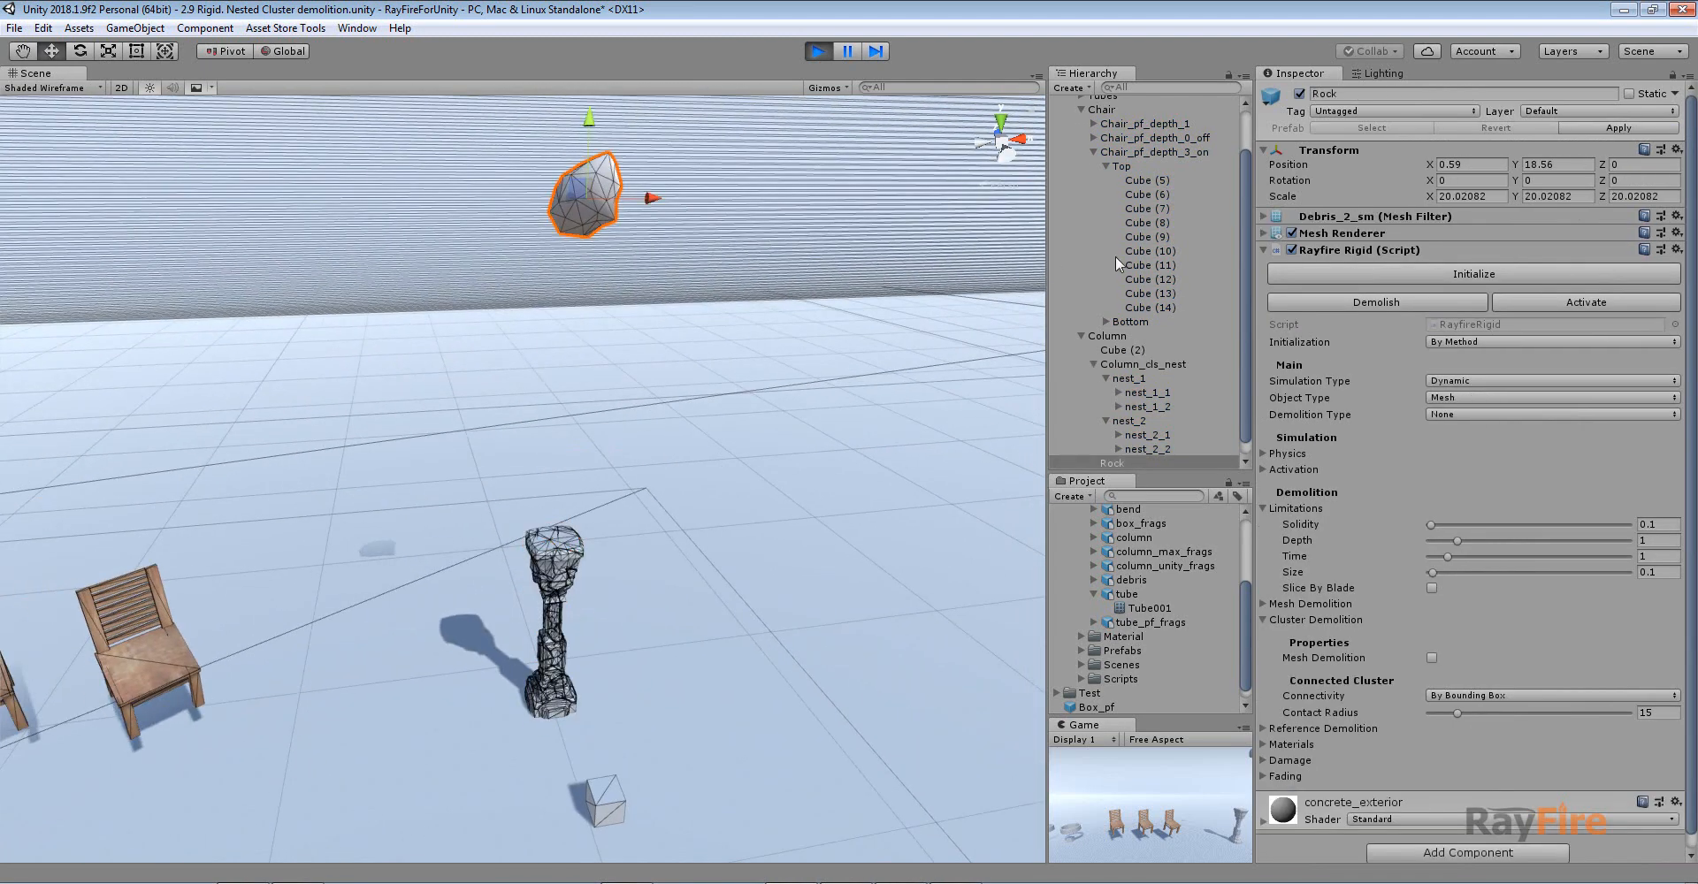
pyautogui.click(1357, 276)
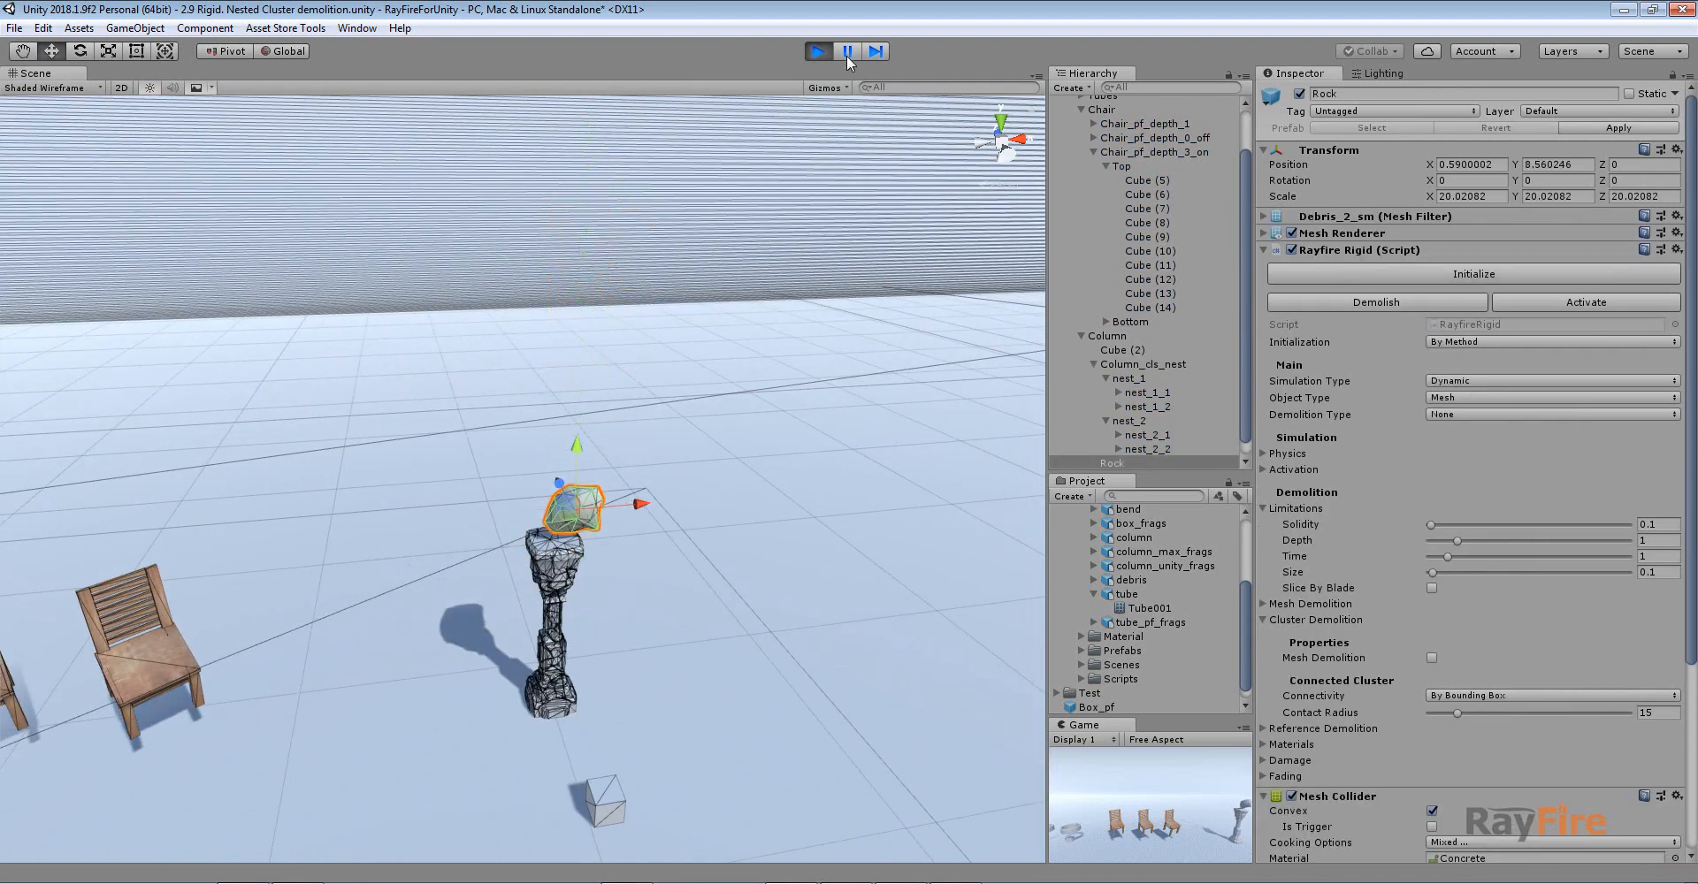
# - With the simulation paused, select parts of the struck column to examine its separate clusters, including nest_1
pyautogui.click(552, 568)
pyautogui.press('f')
pyautogui.moveTo(519, 734); pyautogui.dragTo(524, 597, button='middle')
pyautogui.click(528, 571)
pyautogui.click(532, 365)
pyautogui.click(531, 564)
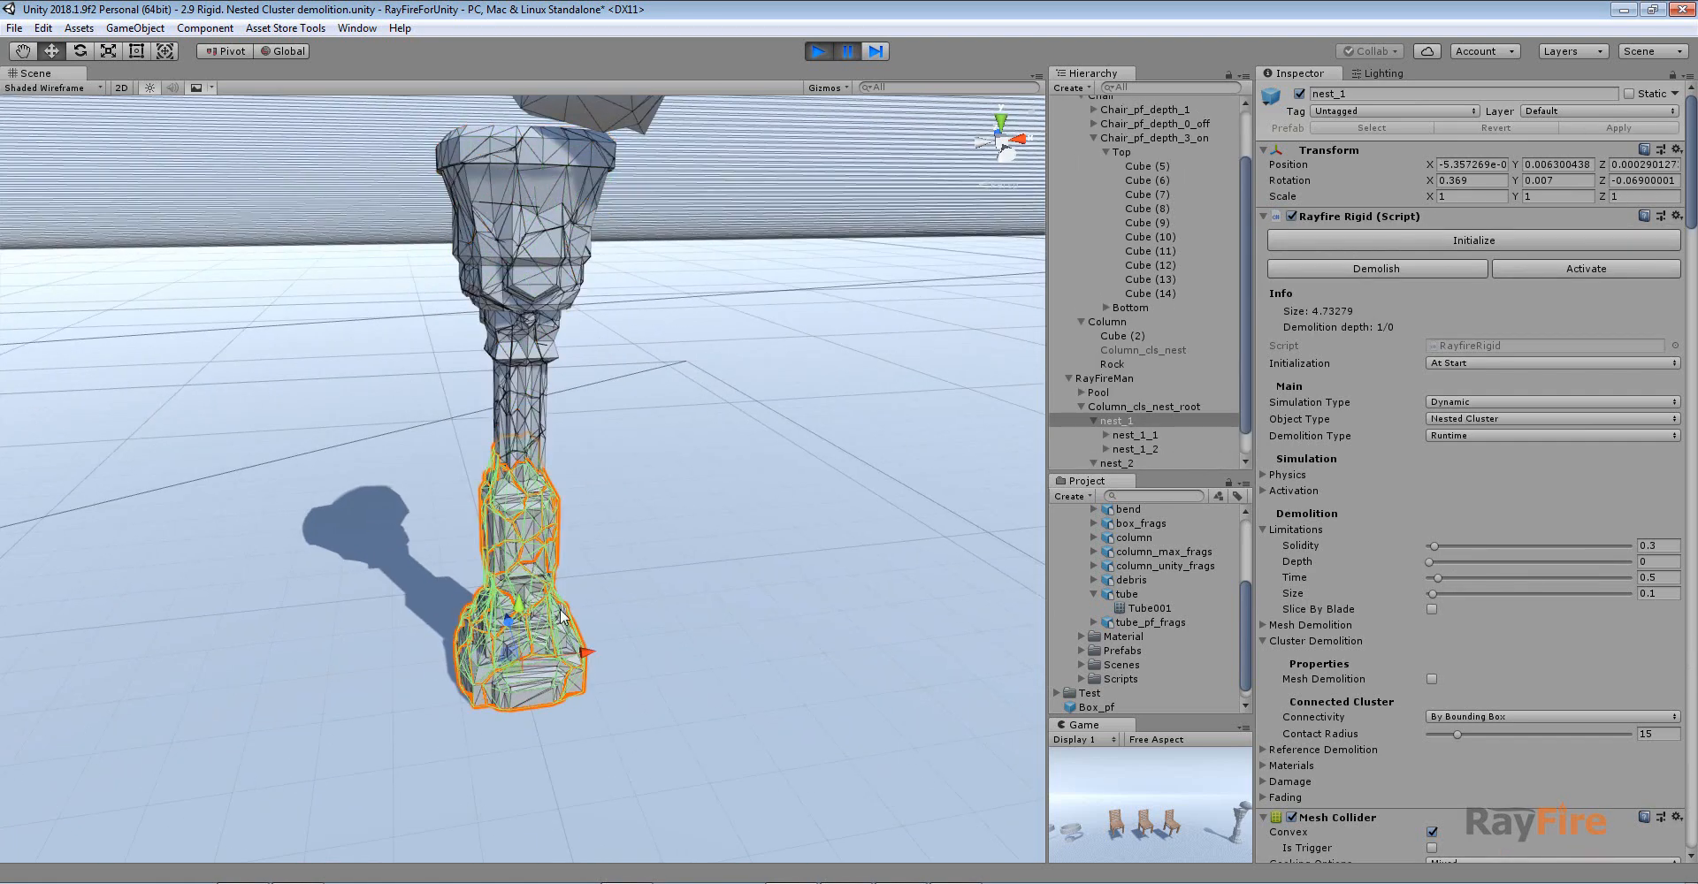
pyautogui.keyDown('alt'); pyautogui.moveTo(595, 637); pyautogui.dragTo(541, 542); pyautogui.keyUp('alt')
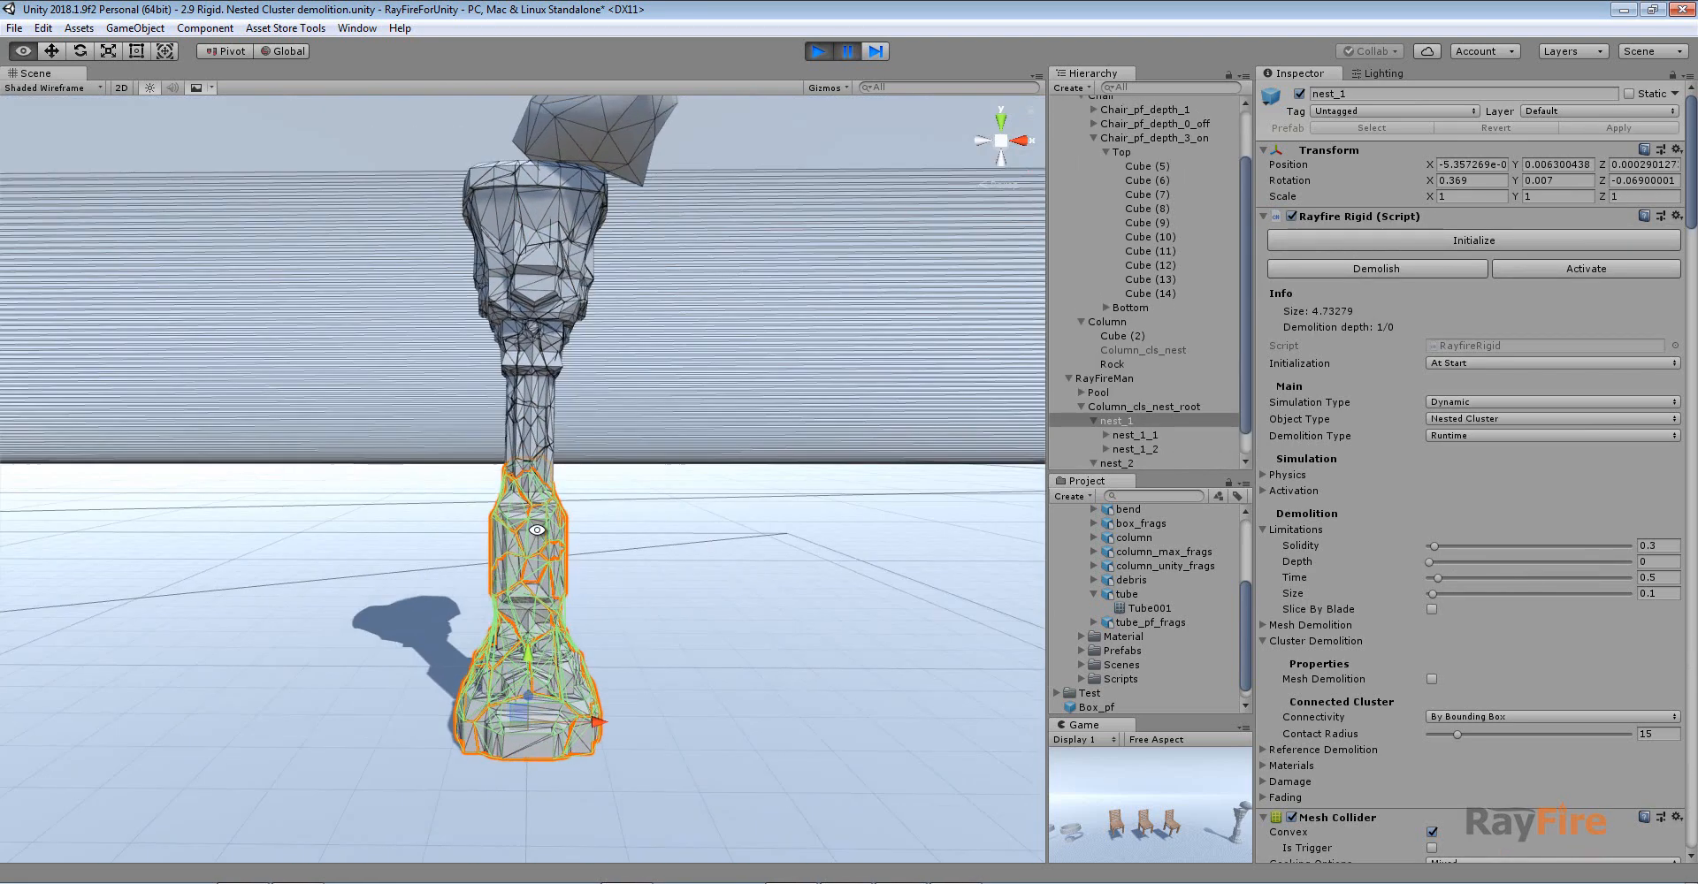
# - Resume the simulation, select the column's upper cluster nest_2, and rotate it to tip it off the base
pyautogui.click(856, 57)
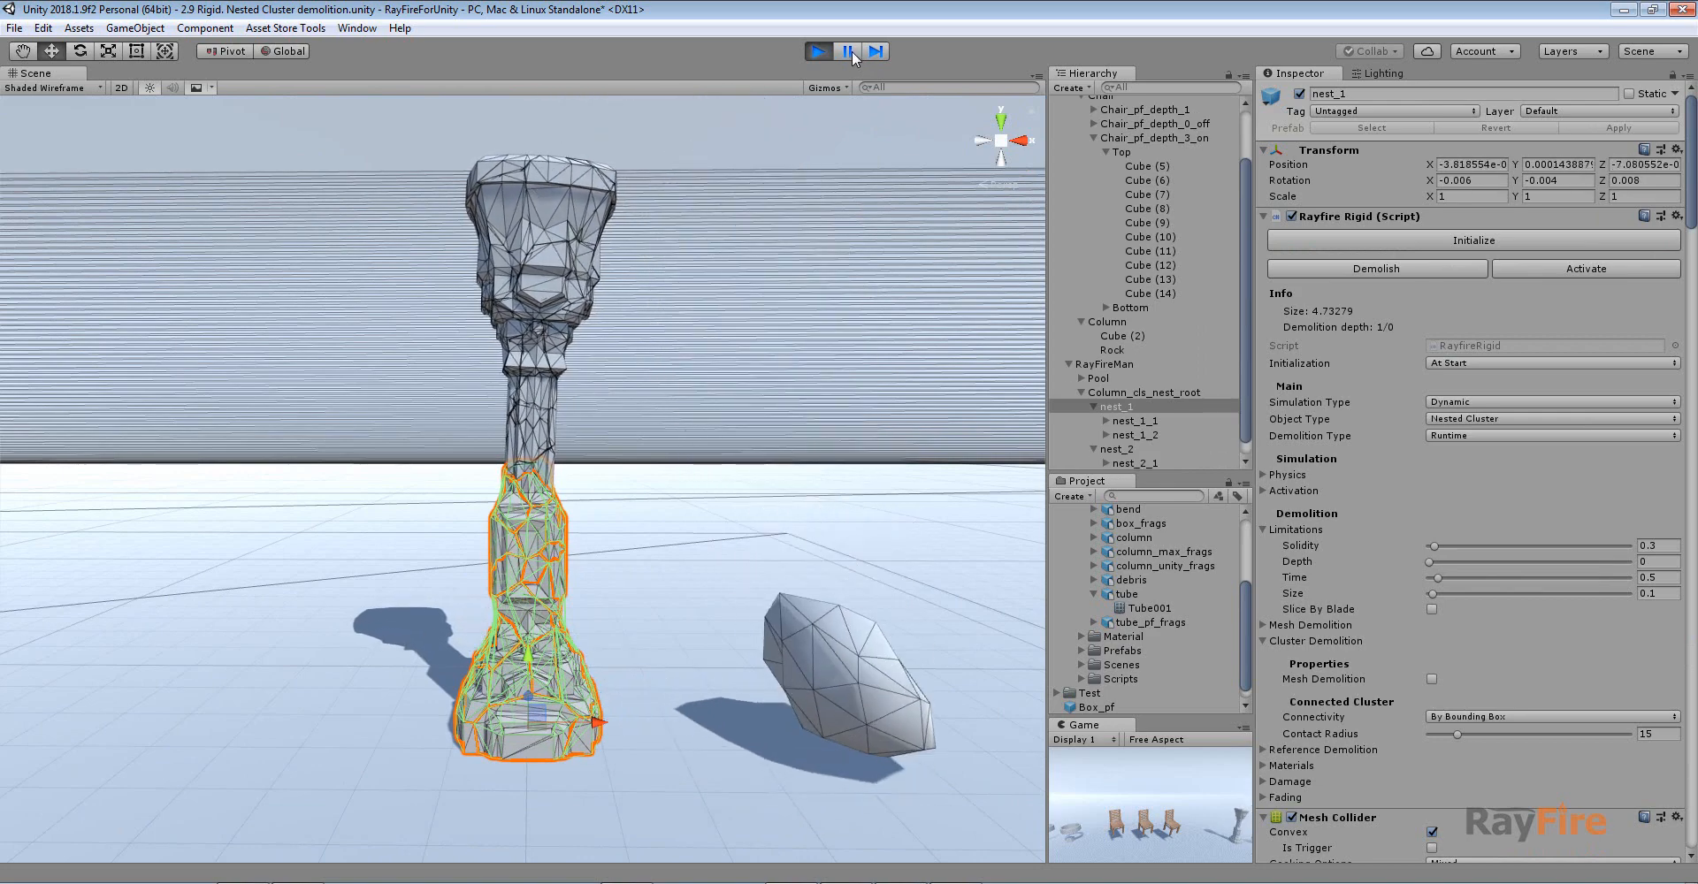
pyautogui.keyDown('alt'); pyautogui.moveTo(743, 337); pyautogui.dragTo(360, 361); pyautogui.keyUp('alt')
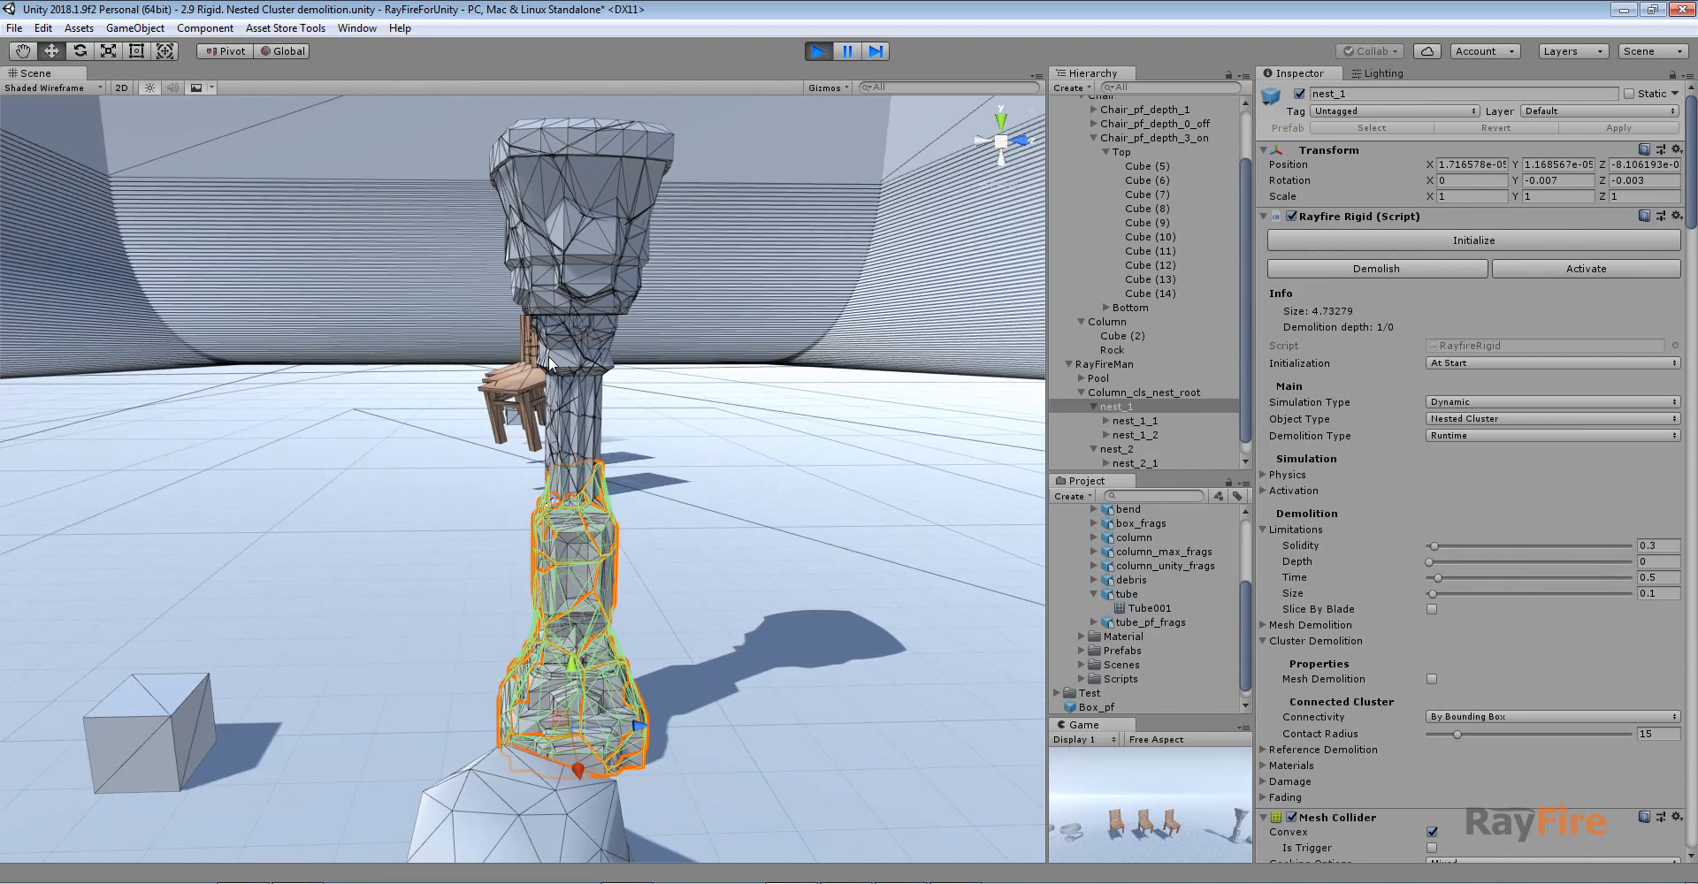
pyautogui.click(577, 316)
pyautogui.press('e')
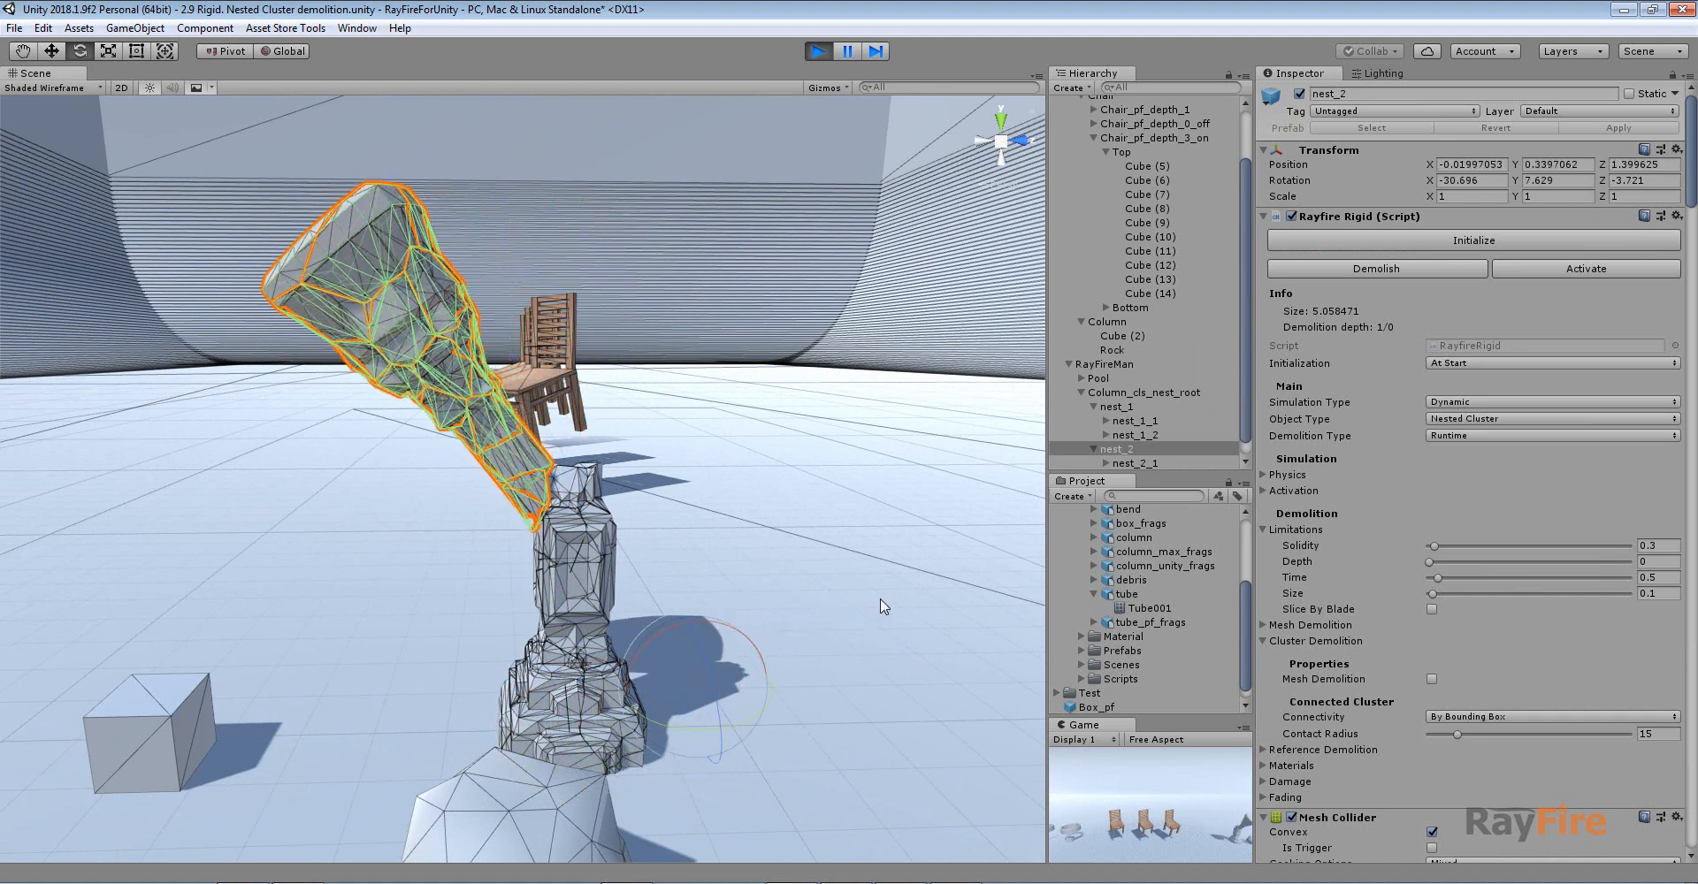
# - Select the fallen capital cluster nest_2_1 and examine it up close
pyautogui.click(358, 585)
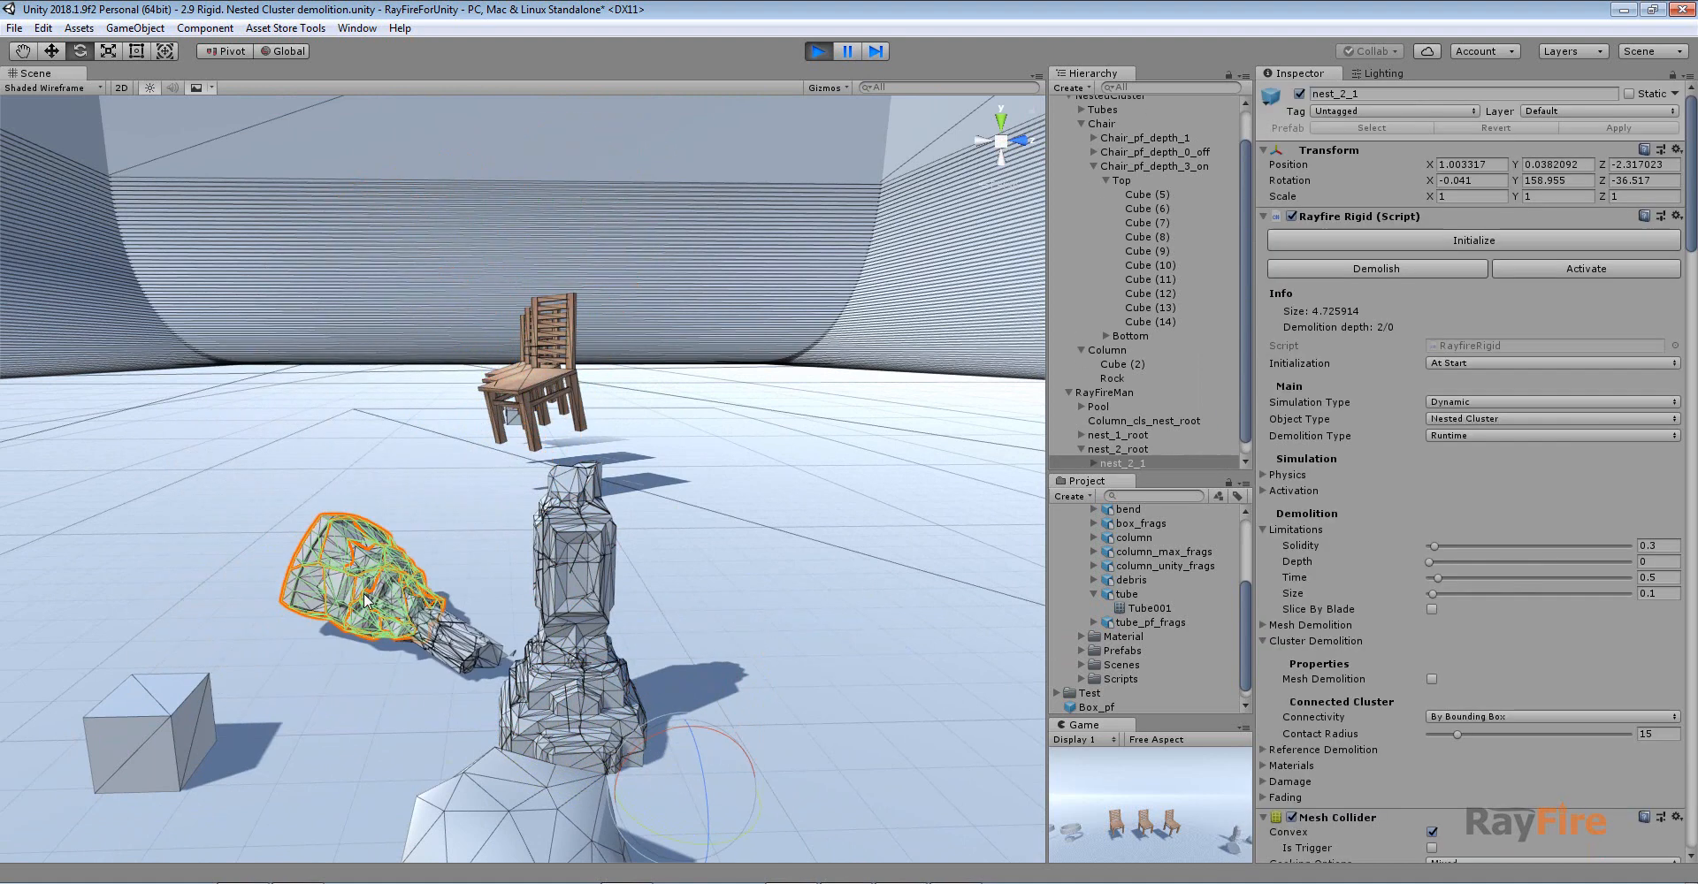
pyautogui.press('f')
pyautogui.scroll(3, 538, 615)
pyautogui.keyDown('alt'); pyautogui.moveTo(538, 615); pyautogui.dragTo(809, 581); pyautogui.keyUp('alt')
pyautogui.scroll(3, 810, 581)
pyautogui.moveTo(864, 453); pyautogui.dragTo(540, 594, button='middle')
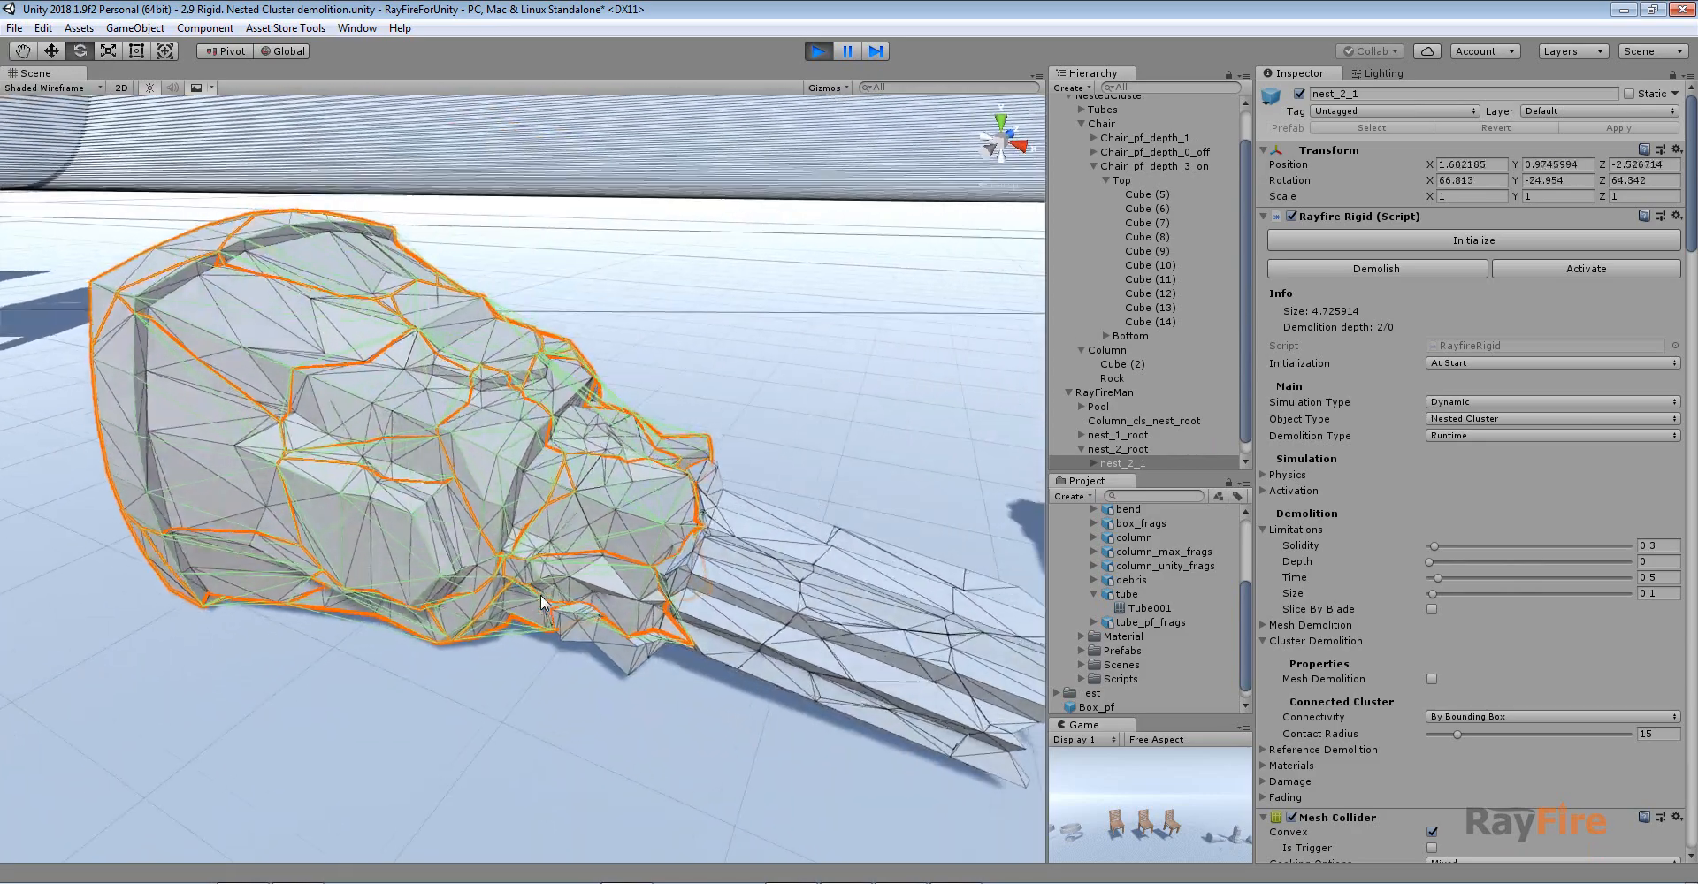
# - Examine the break between the fallen clusters nest_2_1 and nest_2_2 from several angles, with nest_2_1 selected
pyautogui.keyDown('alt'); pyautogui.moveTo(713, 643); pyautogui.dragTo(469, 560); pyautogui.keyUp('alt')
pyautogui.scroll(6, 469, 560)
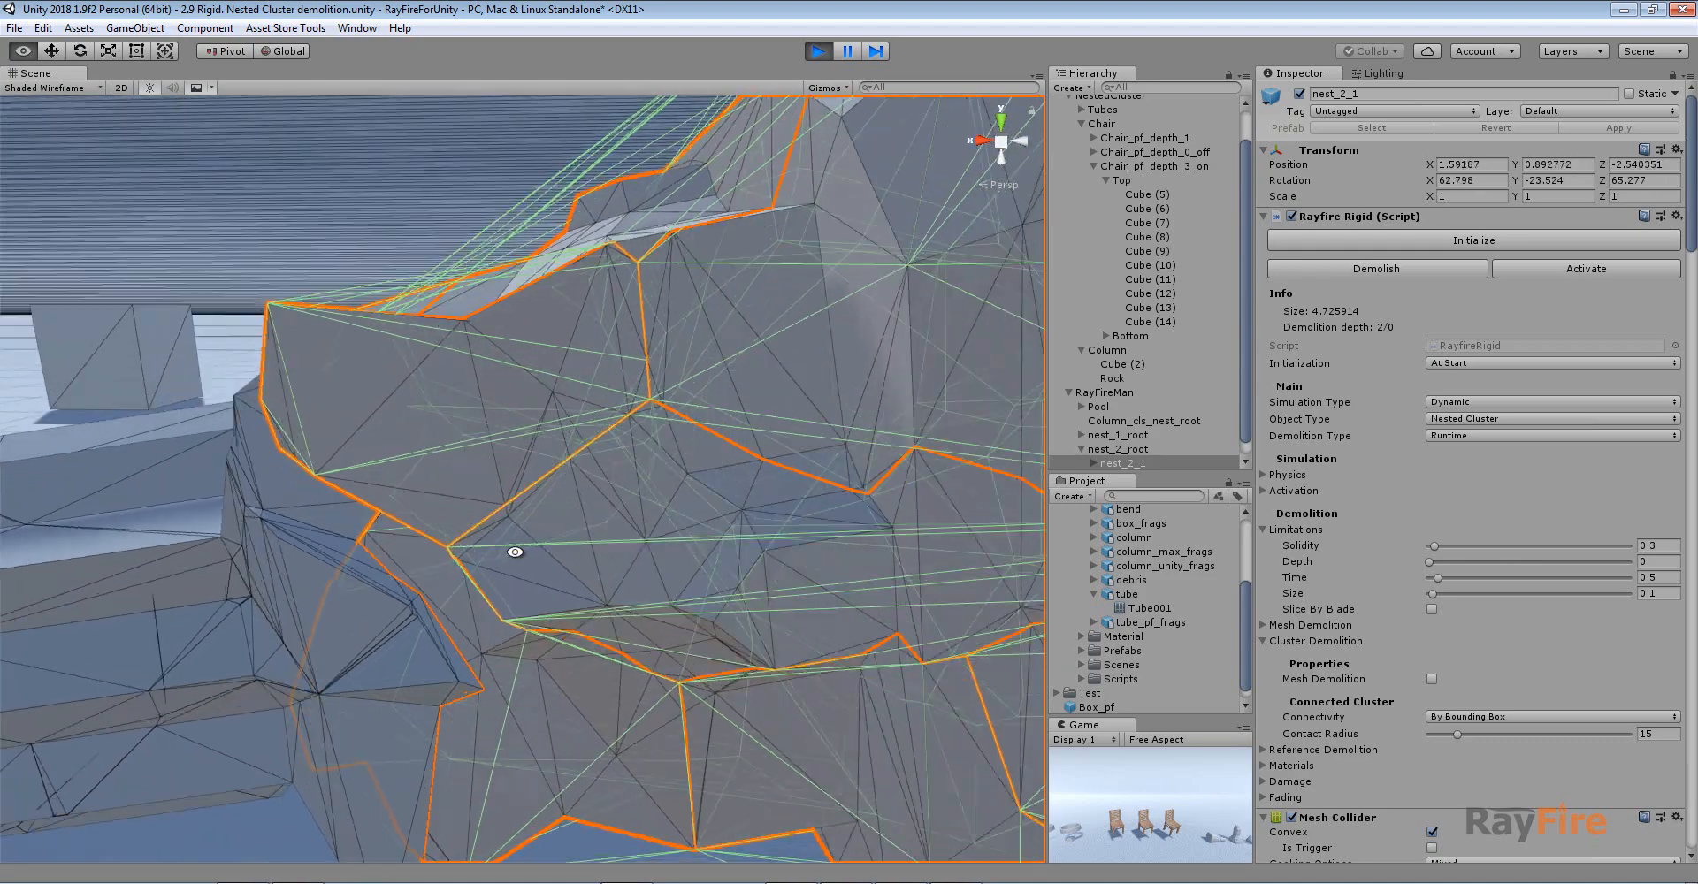
pyautogui.scroll(-5, 490, 527)
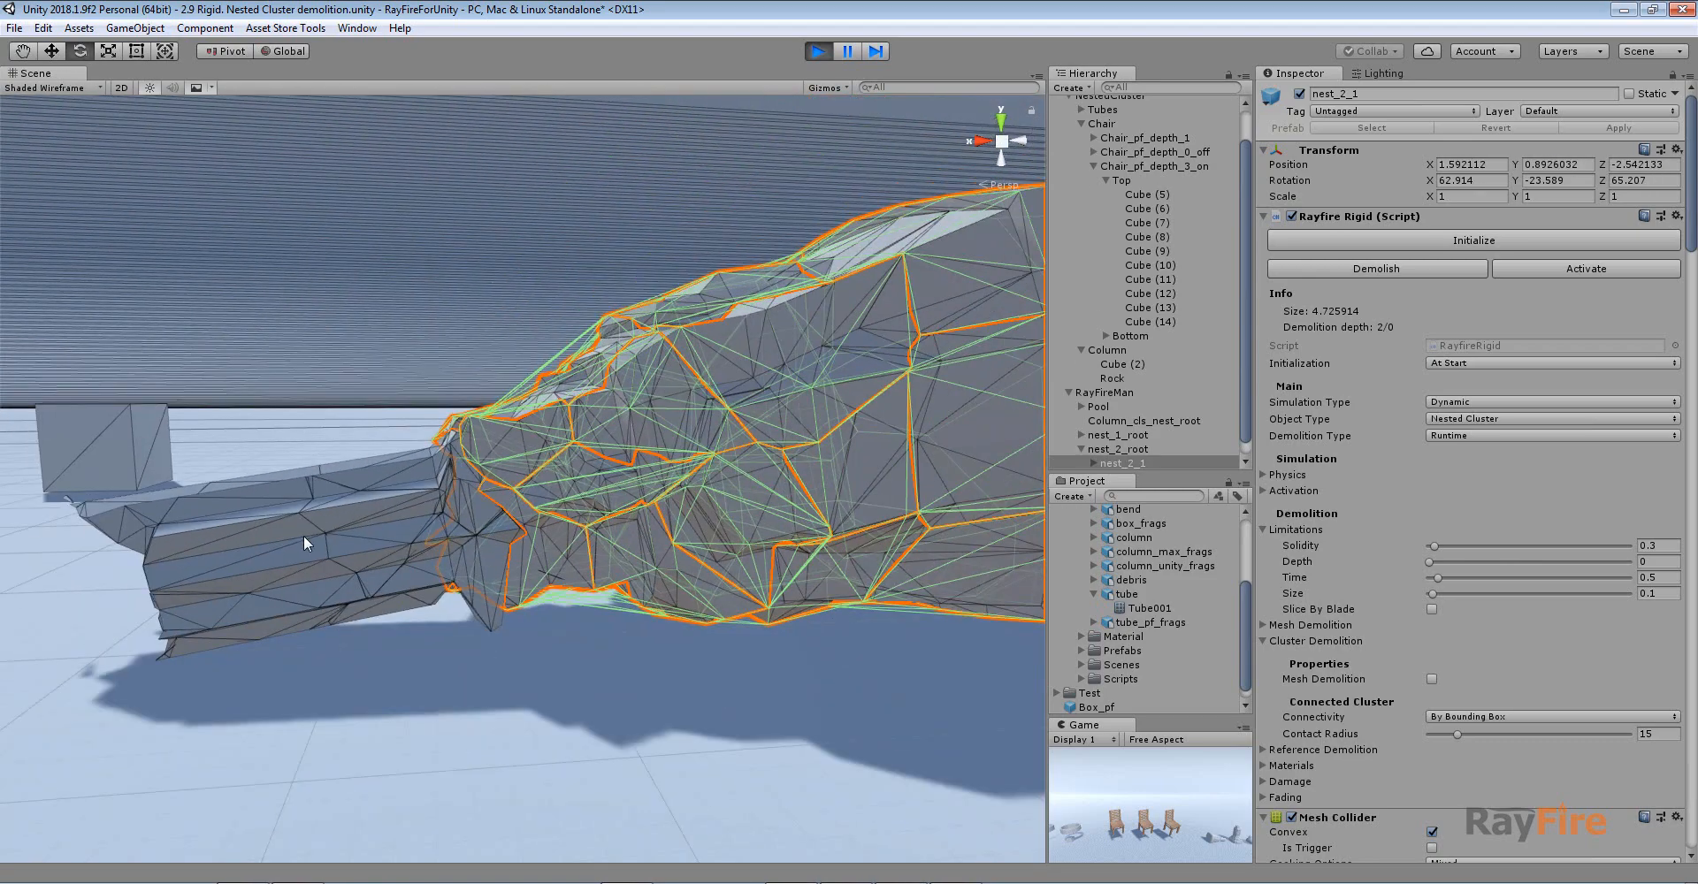
pyautogui.click(484, 471)
pyautogui.click(667, 453)
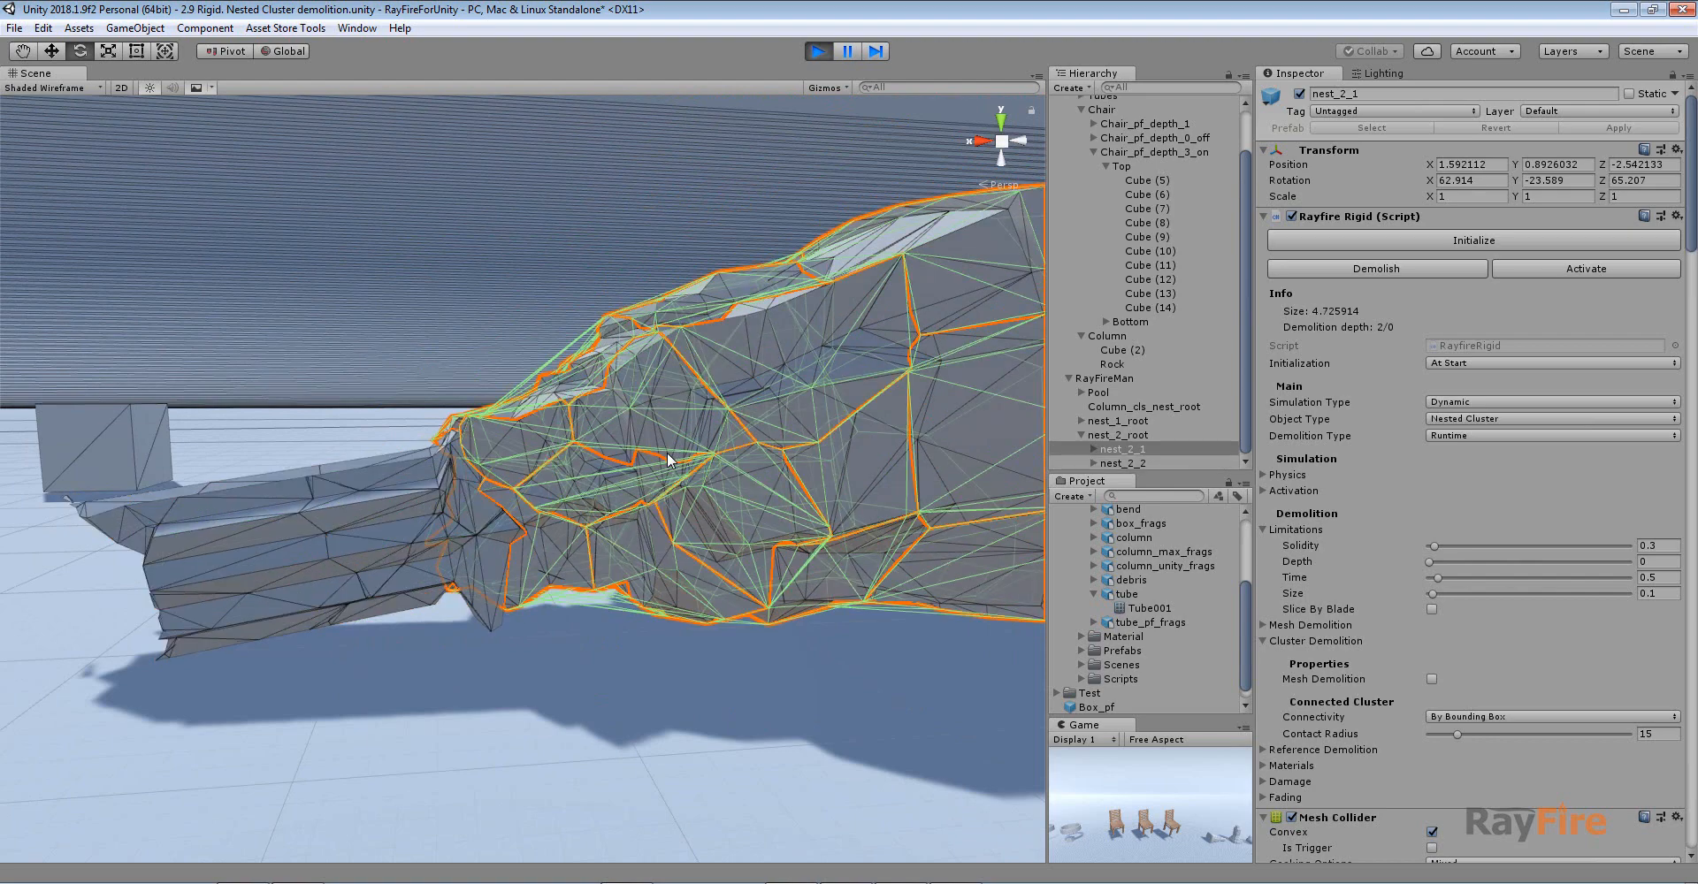
pyautogui.keyDown('alt'); pyautogui.moveTo(667, 453); pyautogui.dragTo(618, 535); pyautogui.keyUp('alt')
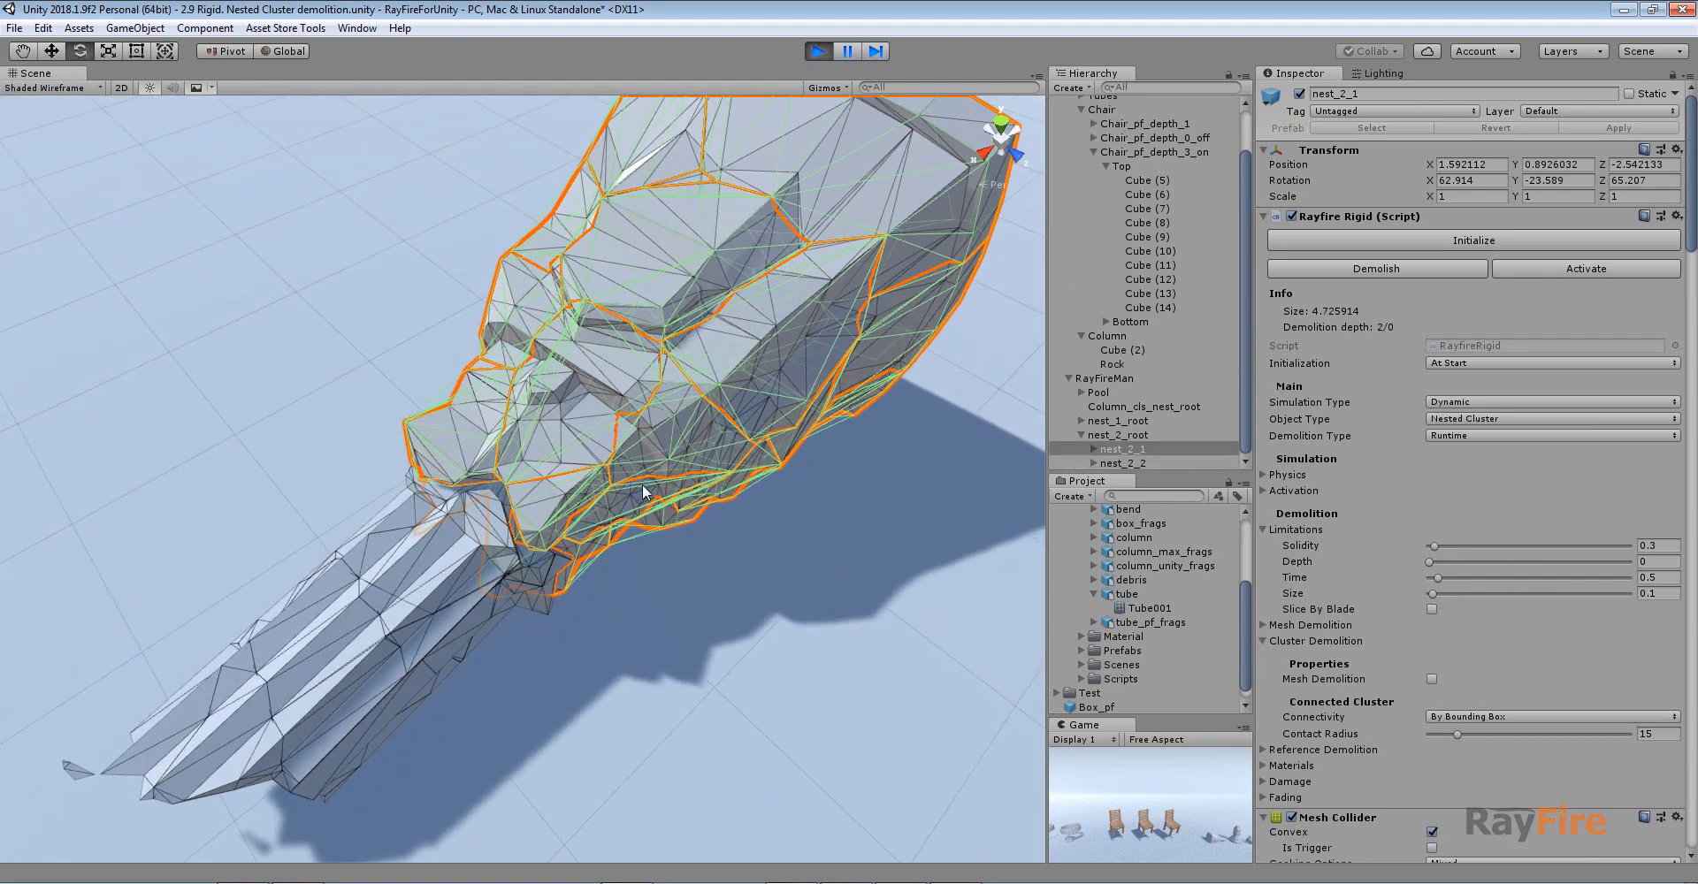
# - View the broken column together with its surroundings and stop the simulation
pyautogui.scroll(-10, 578, 410)
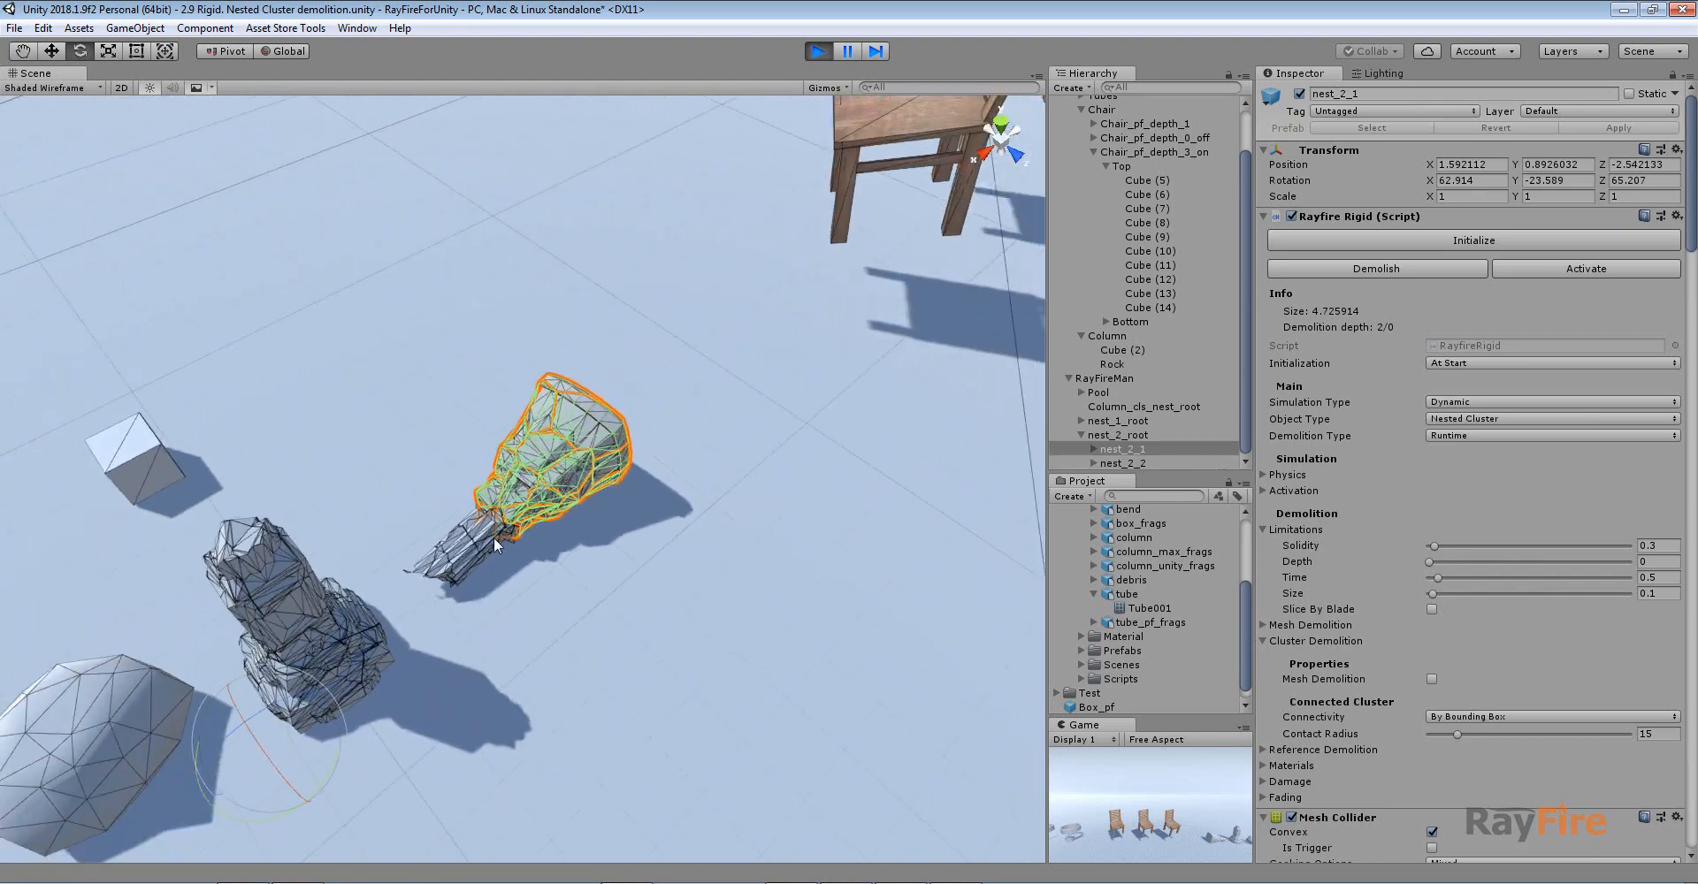
pyautogui.moveTo(241, 765)
pyautogui.mouseDown()
pyautogui.moveTo(282, 729)
pyautogui.moveTo(221, 779)
pyautogui.moveTo(241, 763)
pyautogui.mouseUp()
pyautogui.scroll(5, 384, 667)
pyautogui.scroll(-3, 384, 667)
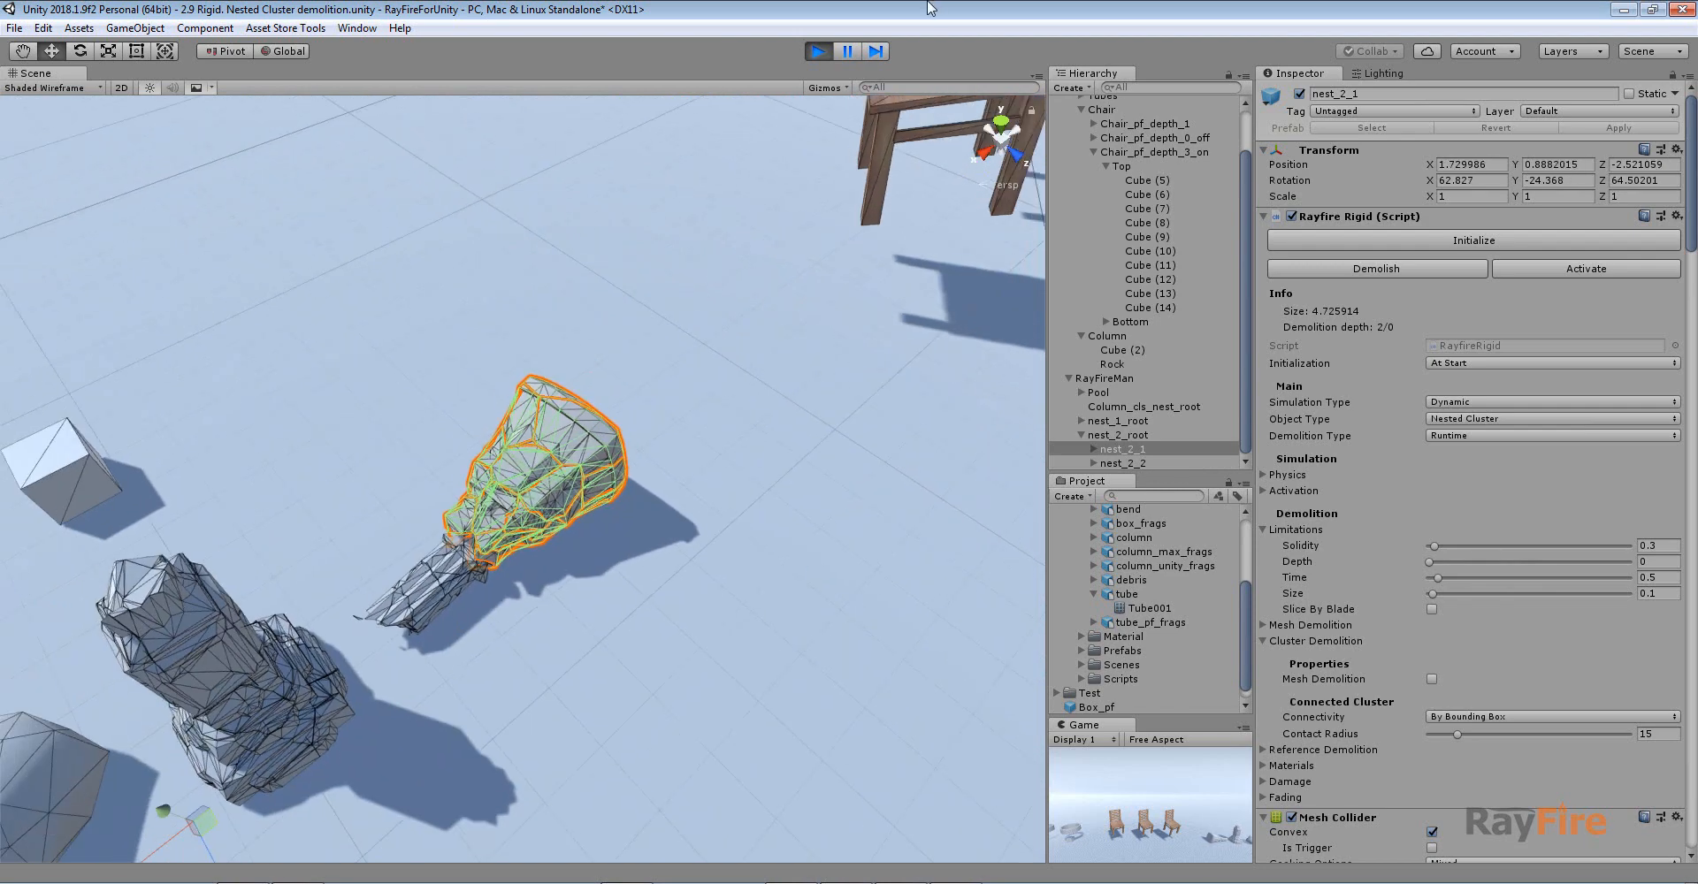
pyautogui.click(818, 59)
# - Select the Rock hanging above the column and scale it up uniformly to about 28.72
pyautogui.scroll(-4, 420, 506)
pyautogui.keyDown('alt'); pyautogui.moveTo(419, 506); pyautogui.dragTo(556, 409); pyautogui.keyUp('alt')
pyautogui.scroll(-2, 555, 408)
pyautogui.moveTo(556, 408); pyautogui.dragTo(573, 588, button='middle')
pyautogui.click(542, 426)
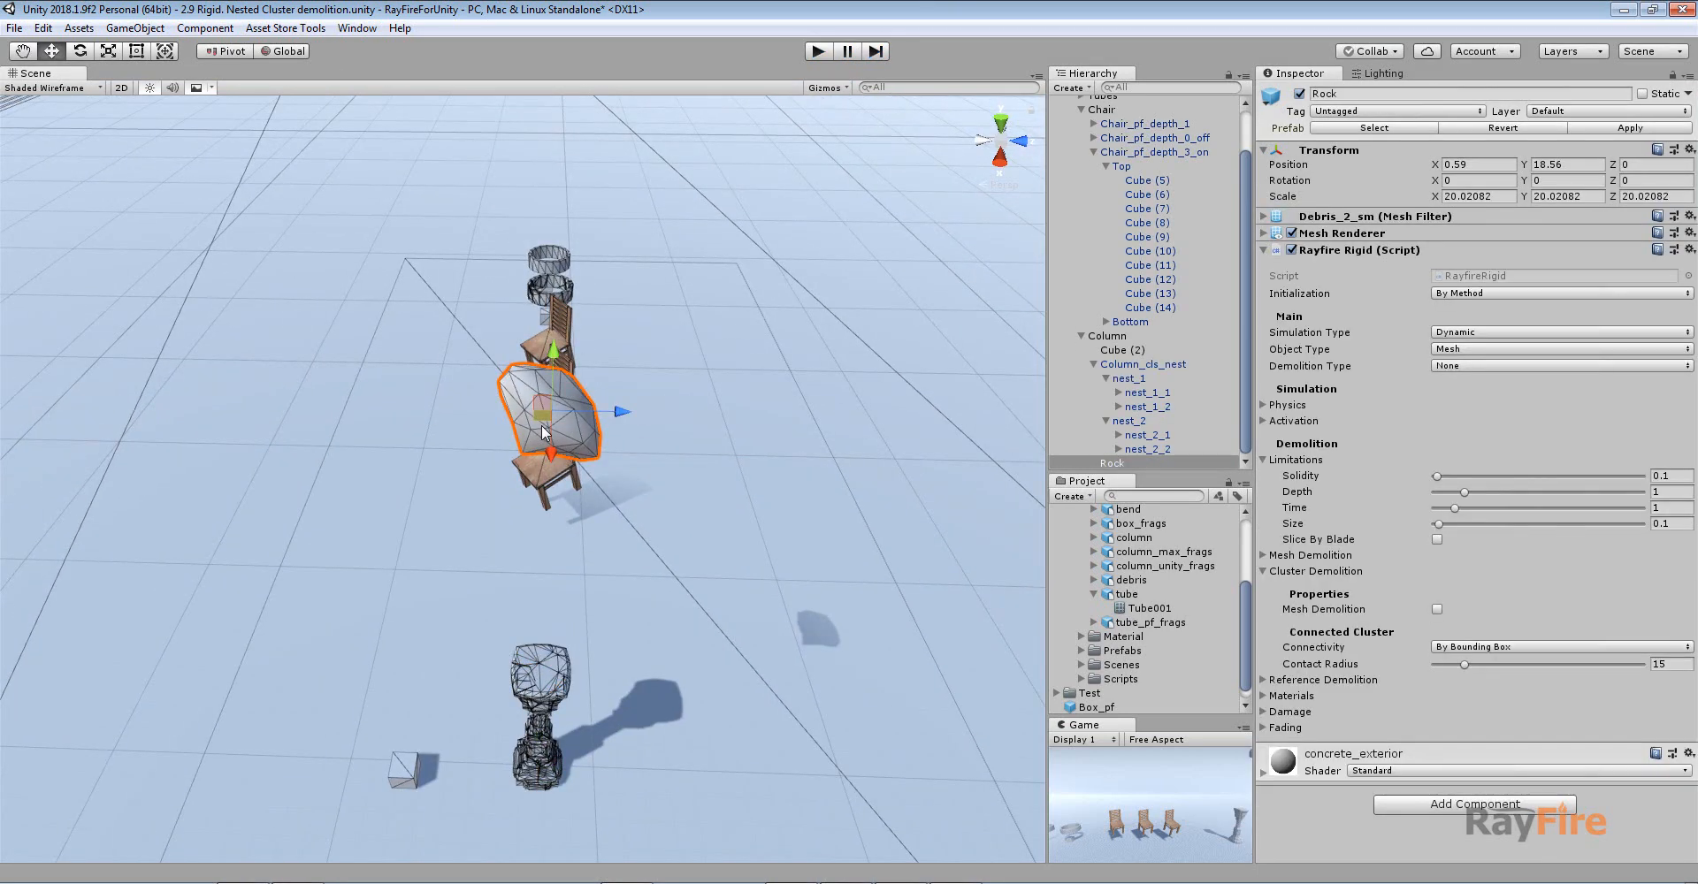
pyautogui.press('r')
pyautogui.moveTo(552, 412); pyautogui.dragTo(757, 394)
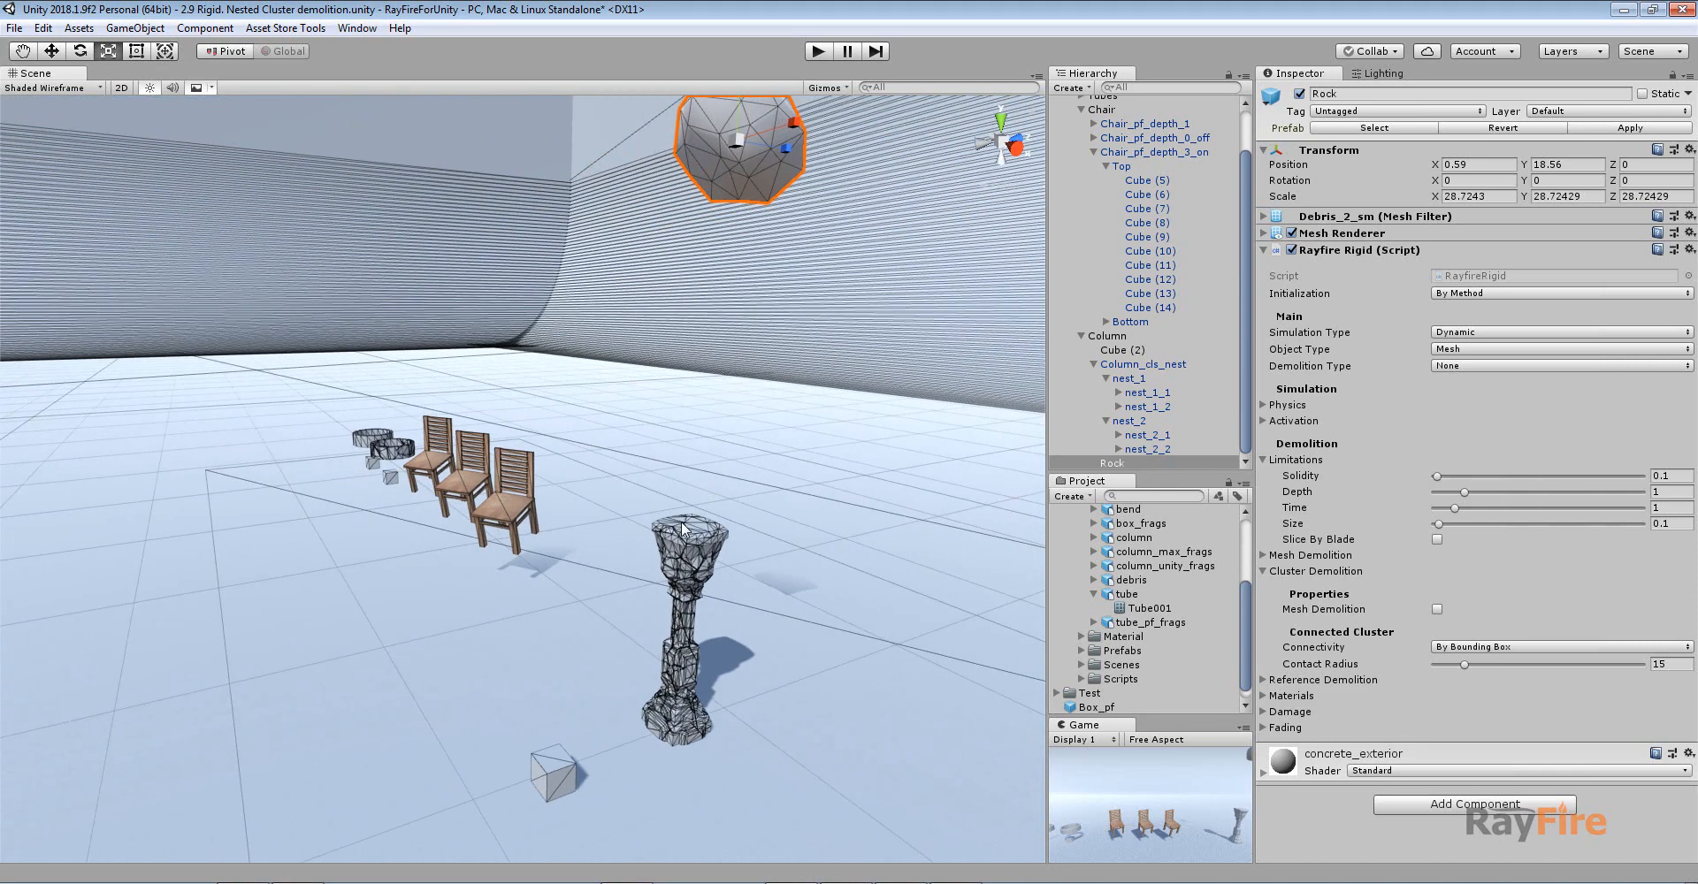
# - Run the simulation to drop the enlarged Rock onto the column, and select the column's upper cluster nest_2
pyautogui.moveTo(681, 528); pyautogui.dragTo(572, 477, button='middle')
pyautogui.click(818, 51)
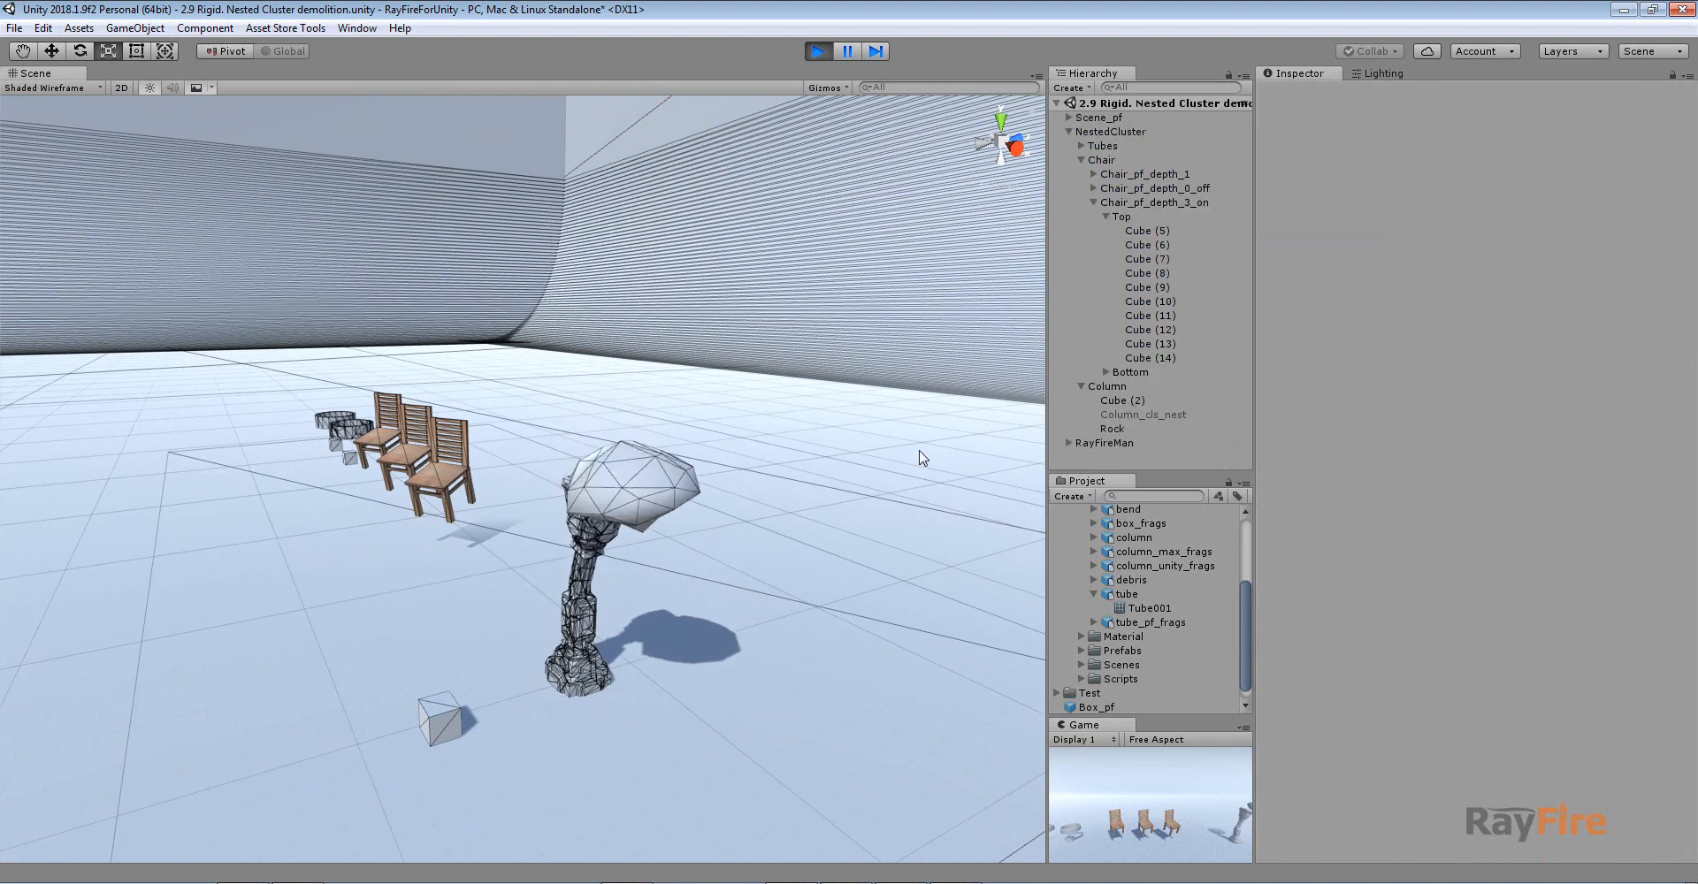
pyautogui.click(610, 566)
pyautogui.keyDown('alt'); pyautogui.moveTo(758, 589); pyautogui.dragTo(996, 619); pyautogui.keyUp('alt')
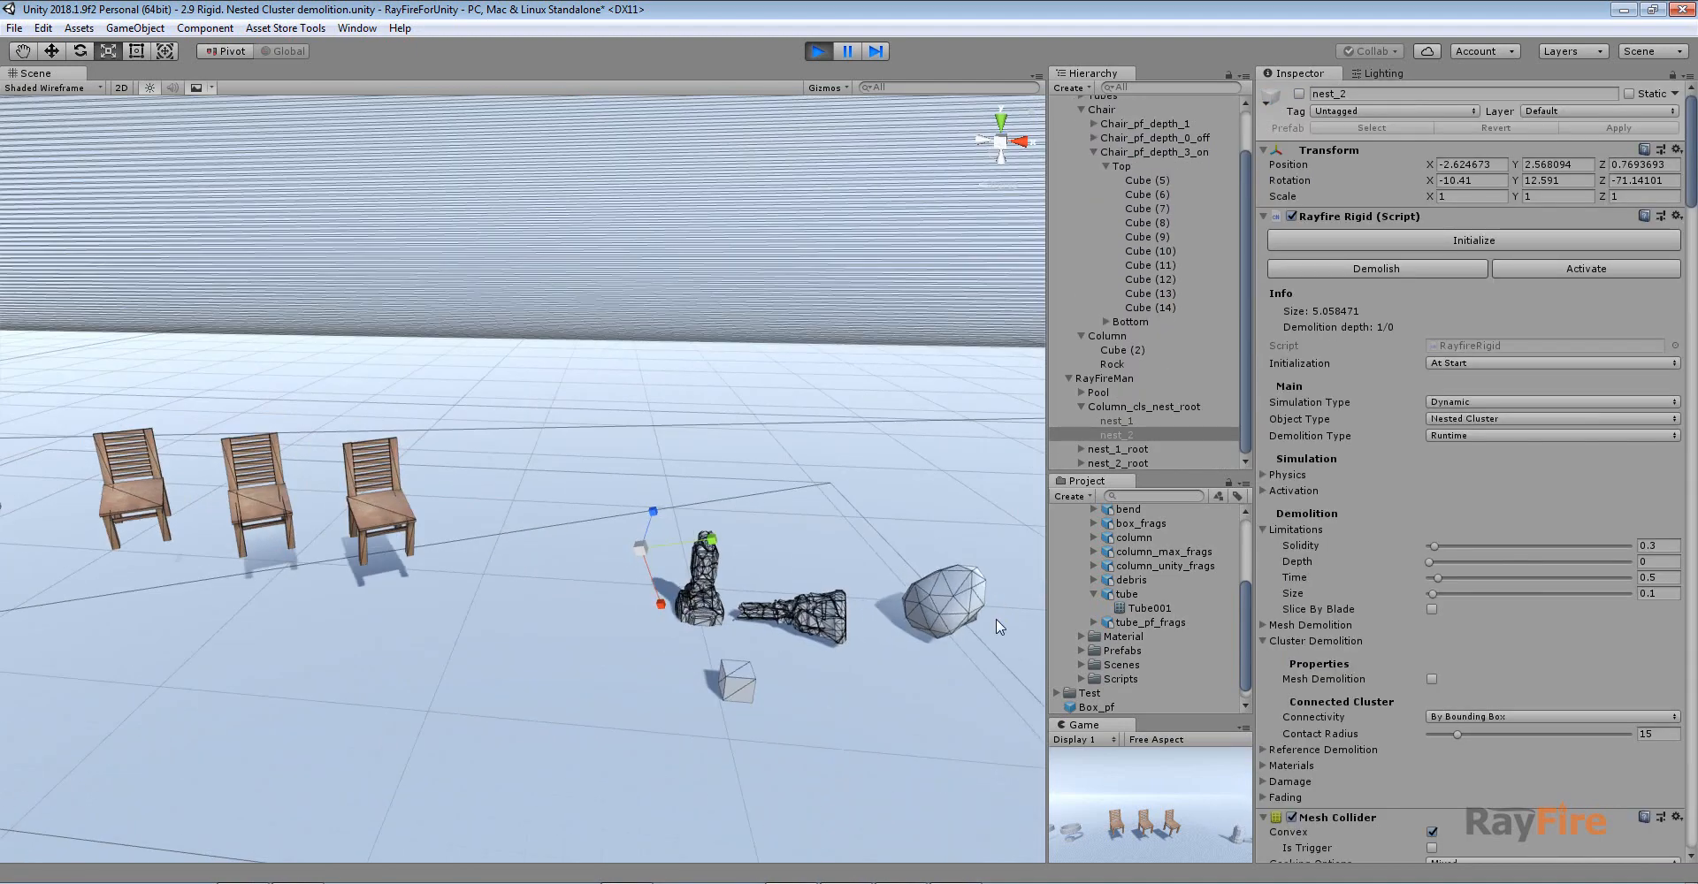
# - Select the fallen capital cluster nest_2_1, frame it, and examine its broken end up close
pyautogui.click(826, 622)
pyautogui.press('f')
pyautogui.scroll(2, 485, 591)
pyautogui.keyDown('alt'); pyautogui.moveTo(484, 590); pyautogui.dragTo(580, 542); pyautogui.keyUp('alt')
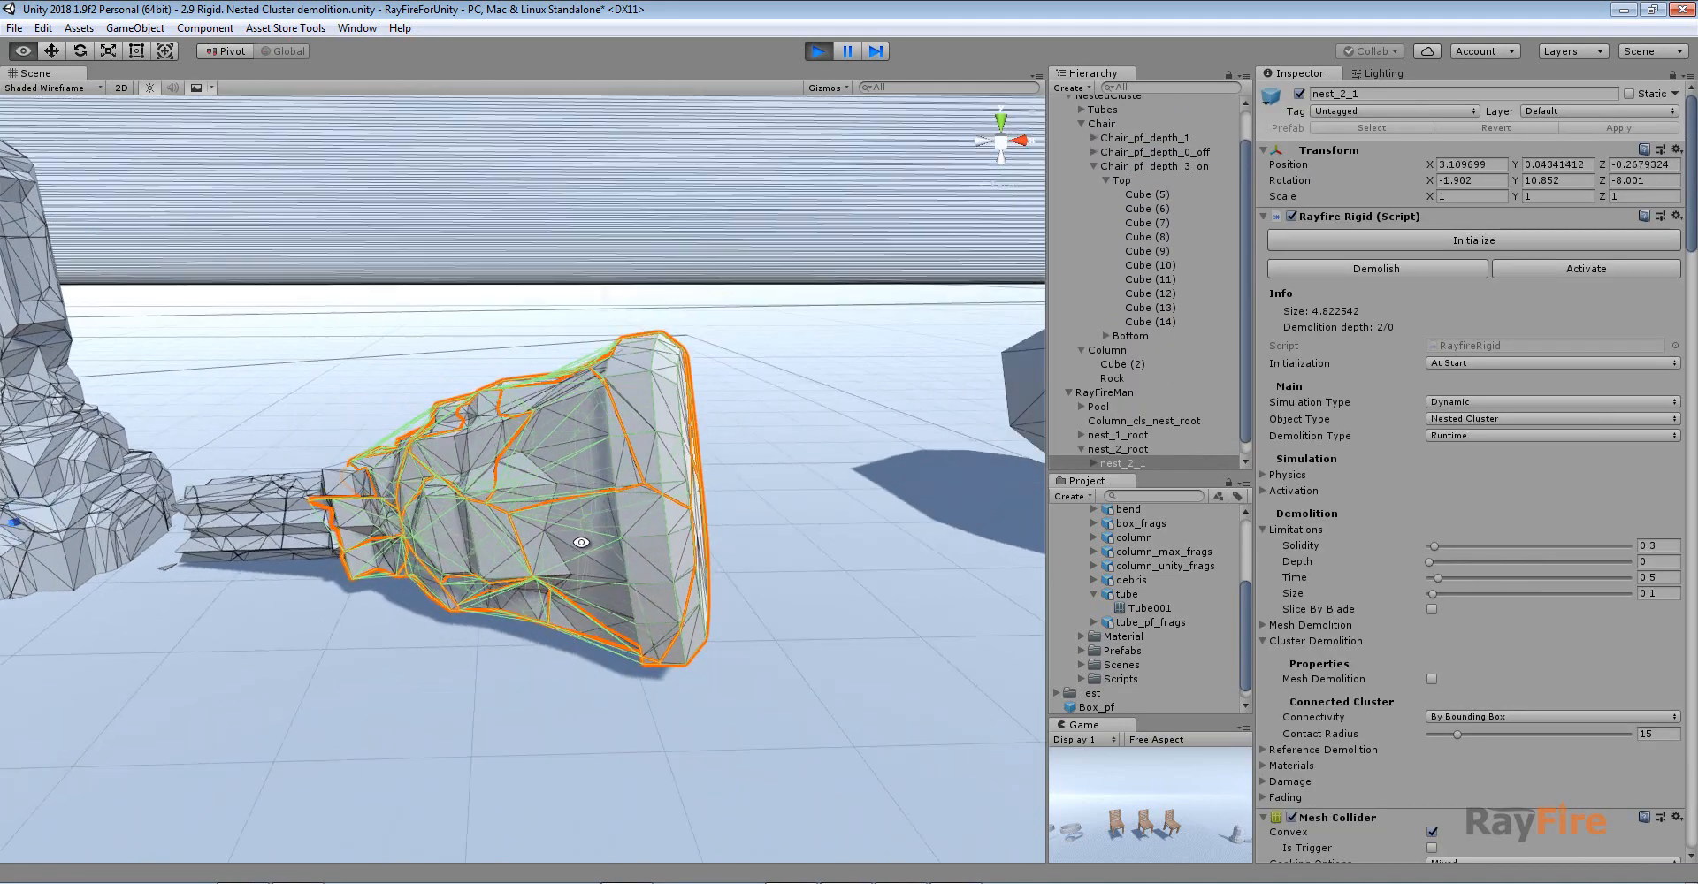
pyautogui.moveTo(581, 542); pyautogui.dragTo(484, 534, button='middle')
pyautogui.scroll(4, 477, 539)
pyautogui.keyDown('alt'); pyautogui.moveTo(453, 554); pyautogui.dragTo(656, 759); pyautogui.keyUp('alt')
# - Select the shaft cluster nest_2_2 and examine where it separates from the capital
pyautogui.click(496, 672)
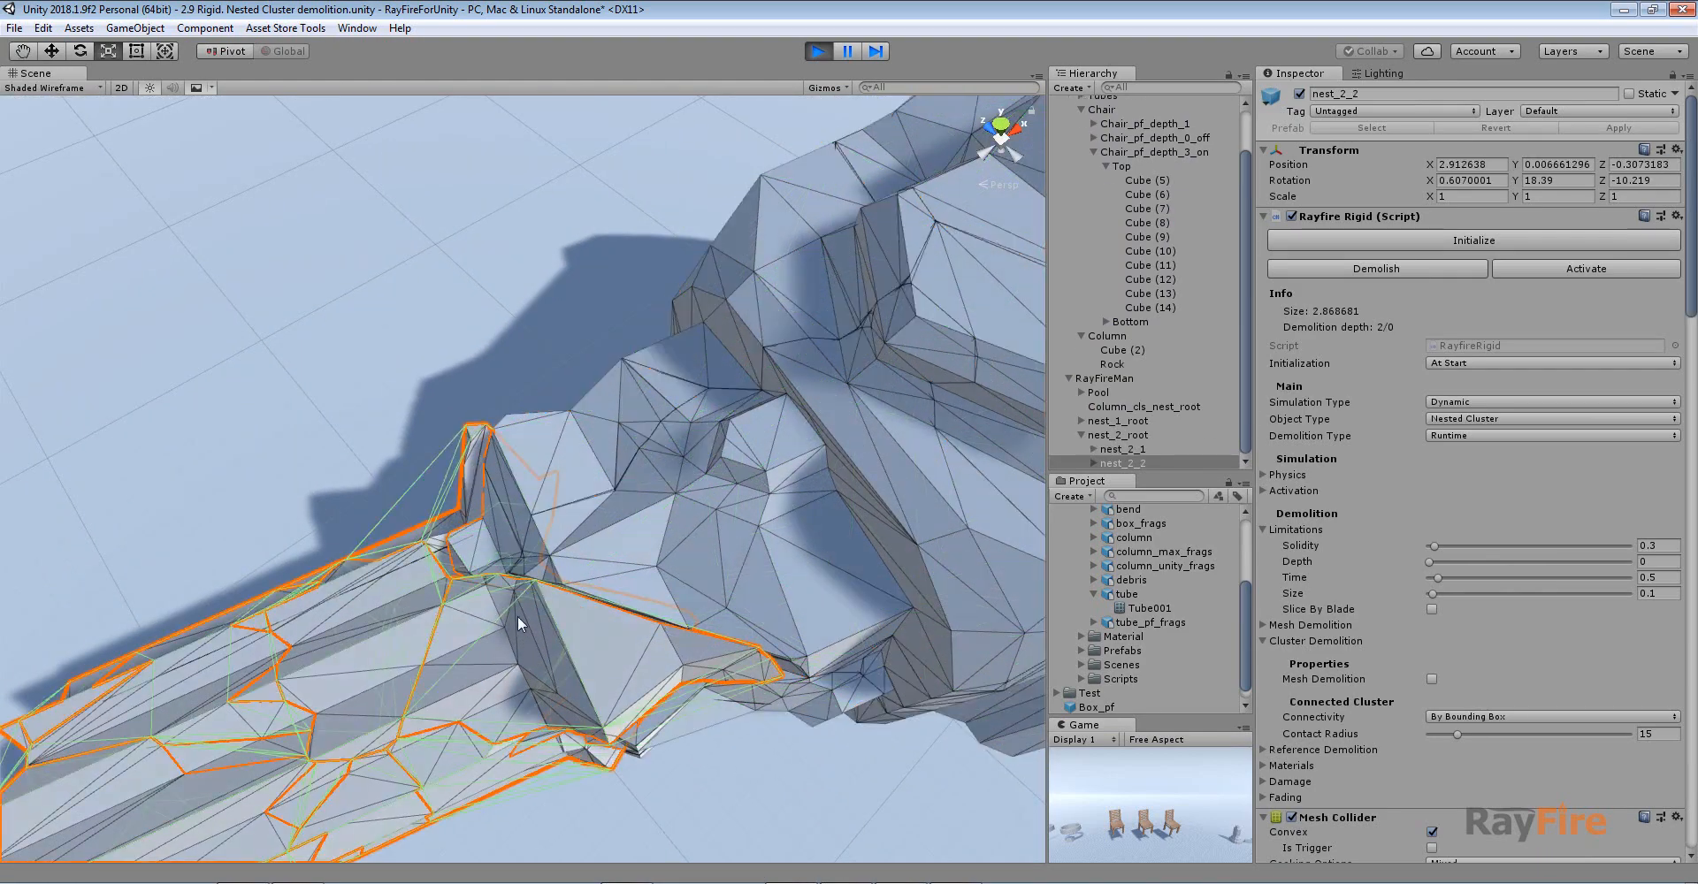
pyautogui.scroll(-3, 559, 644)
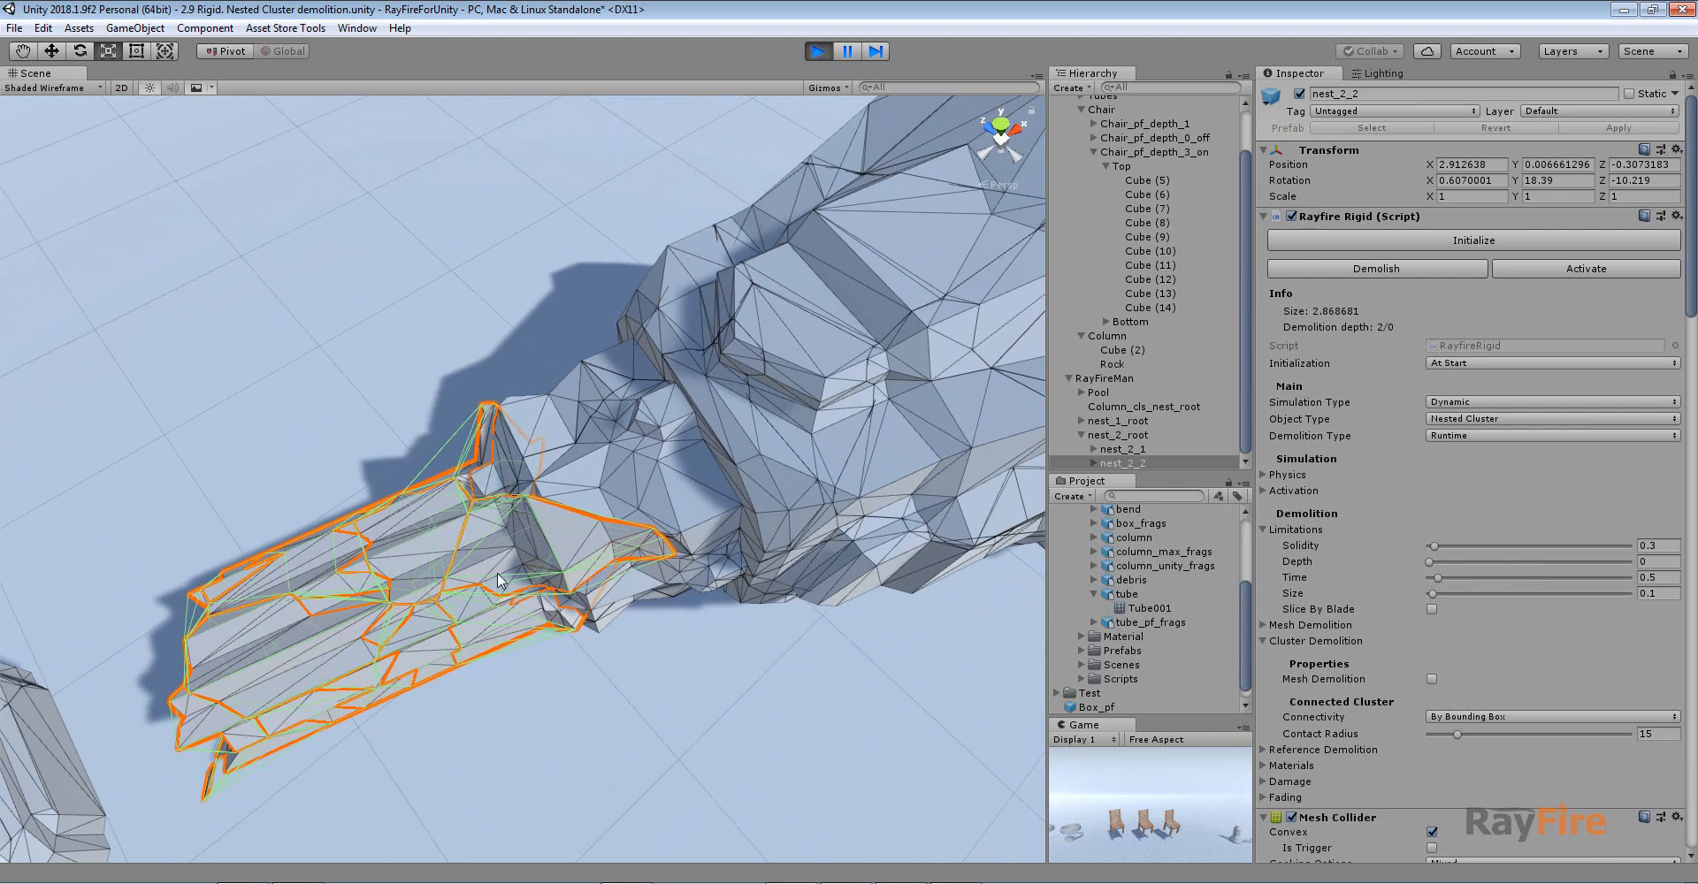
pyautogui.scroll(-5, 368, 605)
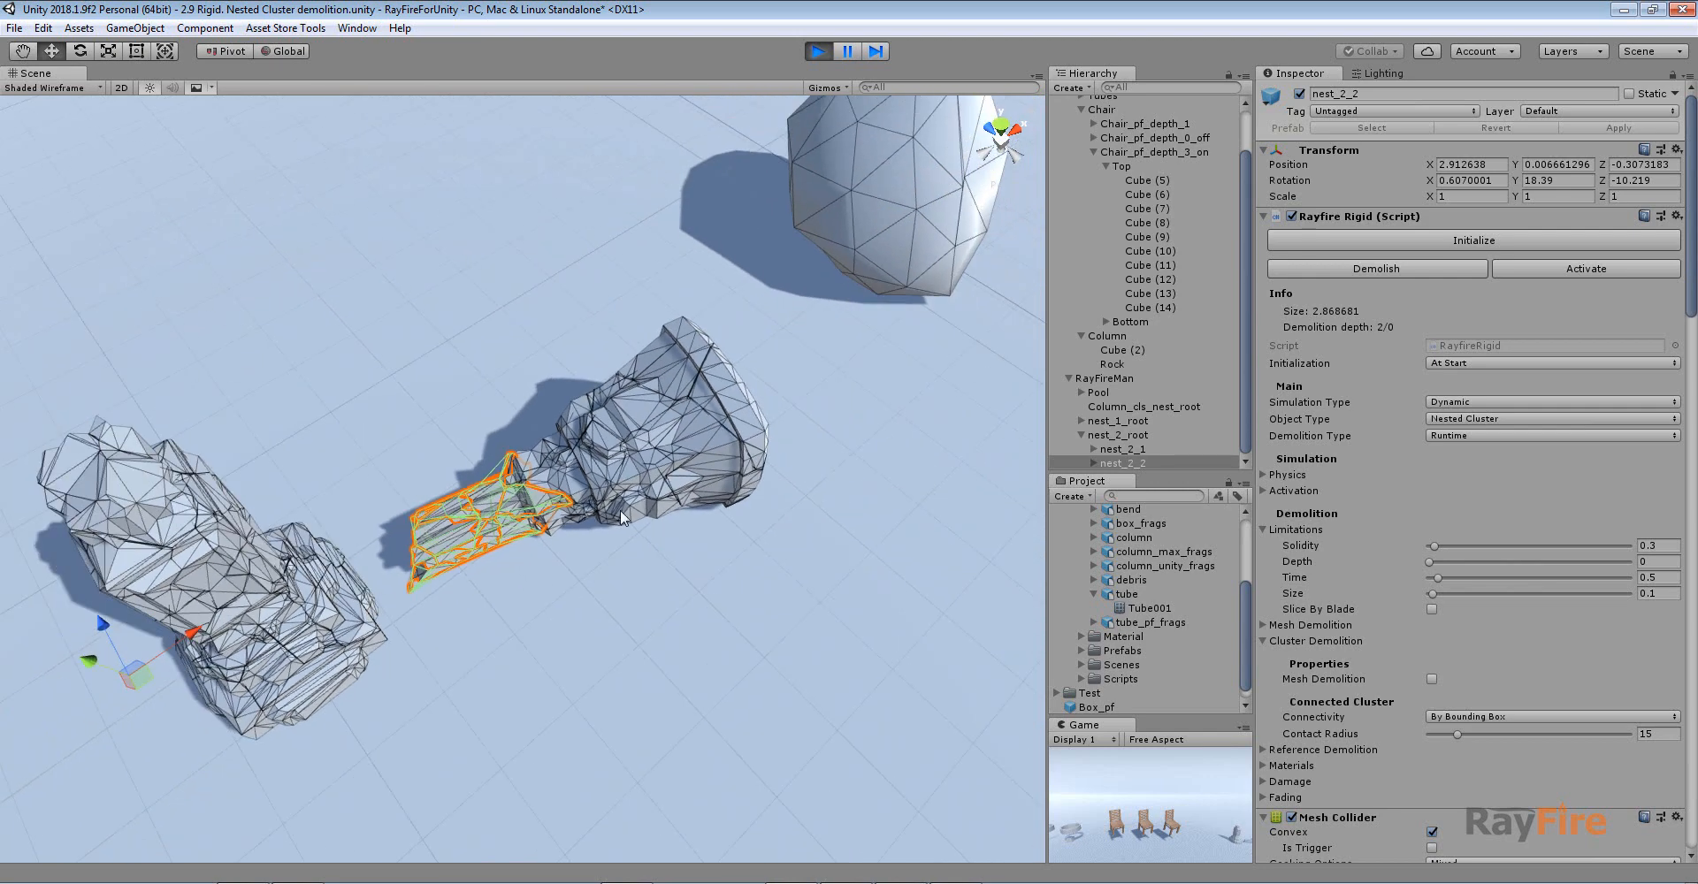
pyautogui.scroll(3, 524, 535)
# - Deselect the cluster and change the scene's shading mode to Shaded
pyautogui.click(440, 358)
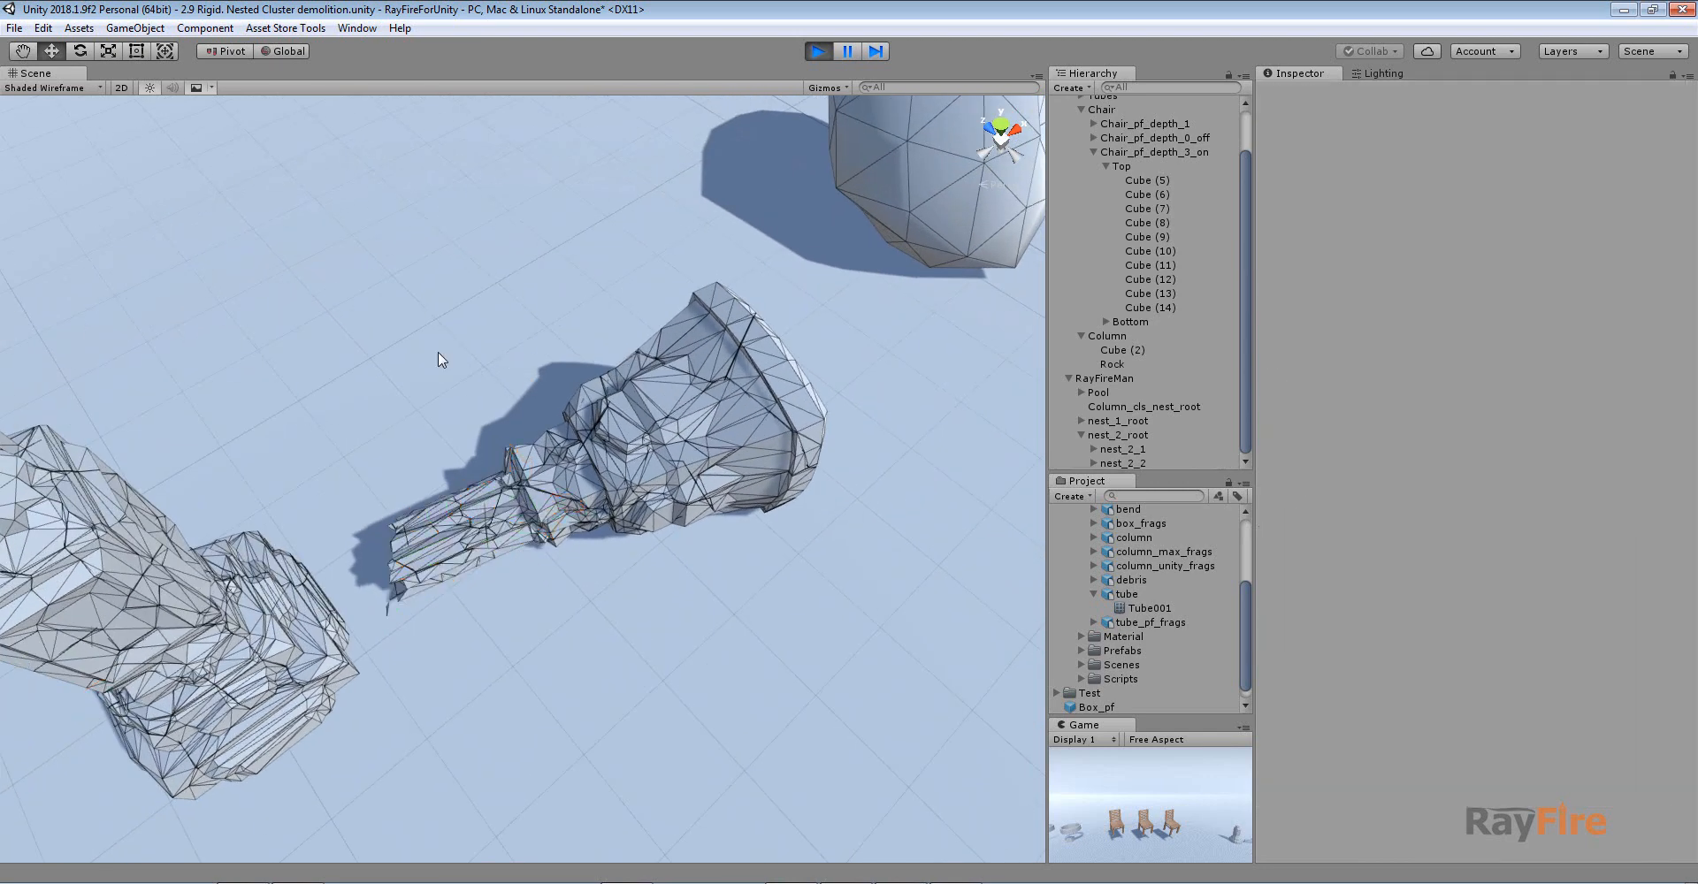
pyautogui.click(53, 88)
pyautogui.click(69, 118)
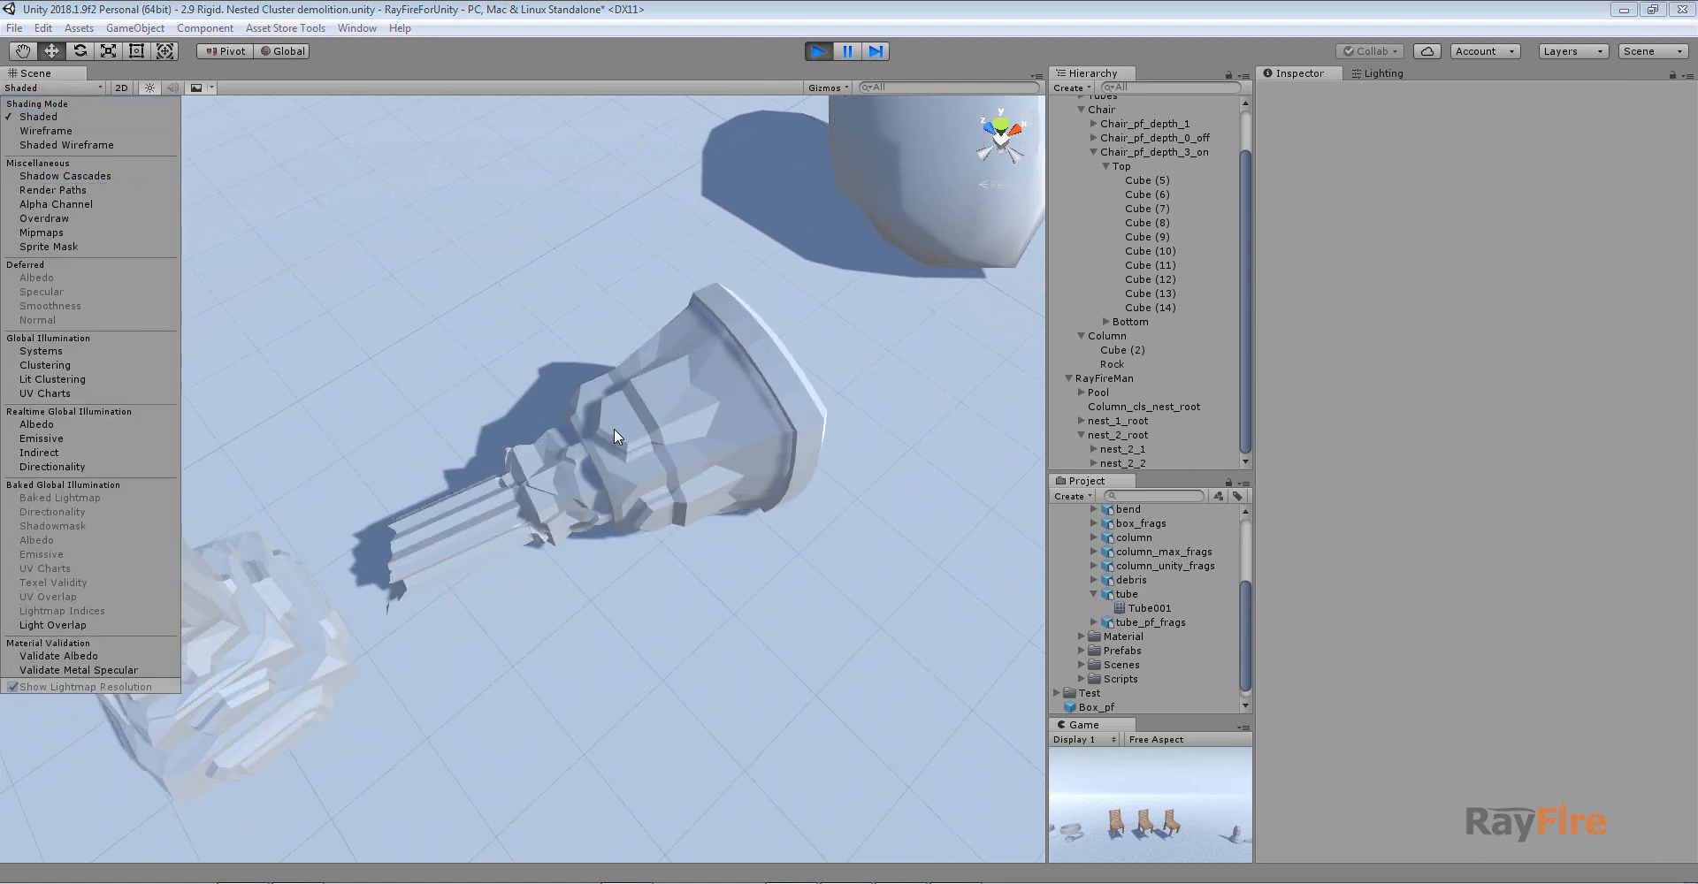
pyautogui.click(648, 479)
# - Select the standing cluster nest_1_2 and examine it on the column's base from above and from the side
pyautogui.scroll(-3, 277, 630)
pyautogui.moveTo(278, 629); pyautogui.dragTo(380, 450, button='middle')
pyautogui.click(388, 398)
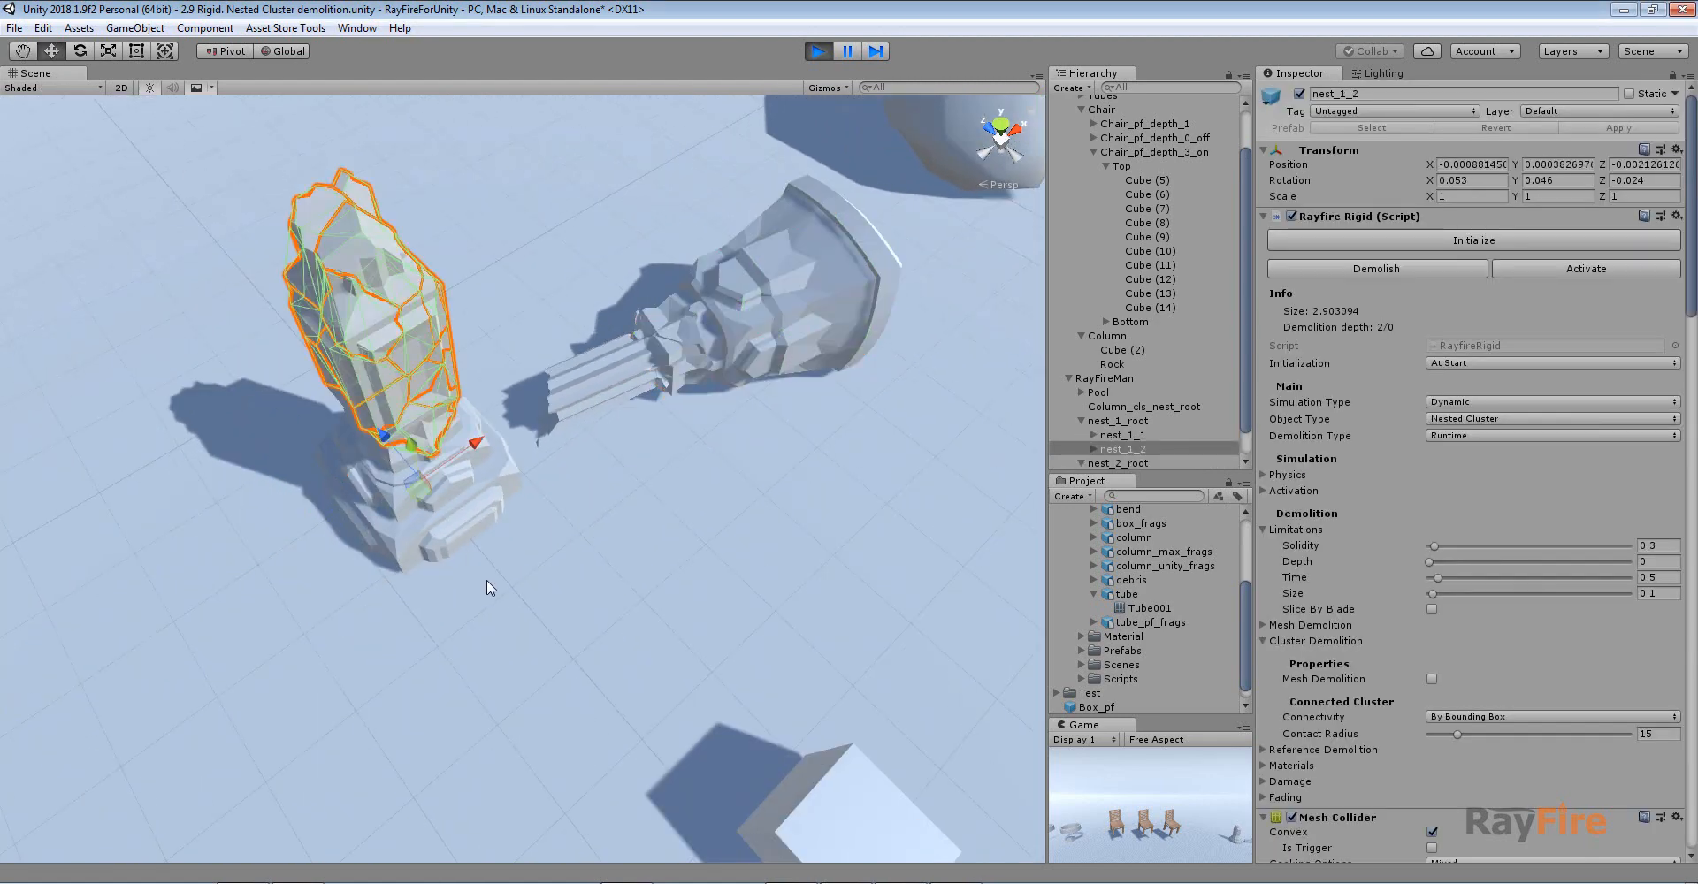
pyautogui.keyDown('alt'); pyautogui.moveTo(485, 584); pyautogui.dragTo(414, 285); pyautogui.keyUp('alt')
pyautogui.moveTo(411, 256); pyautogui.dragTo(436, 378, button='middle')
pyautogui.scroll(-2, 436, 378)
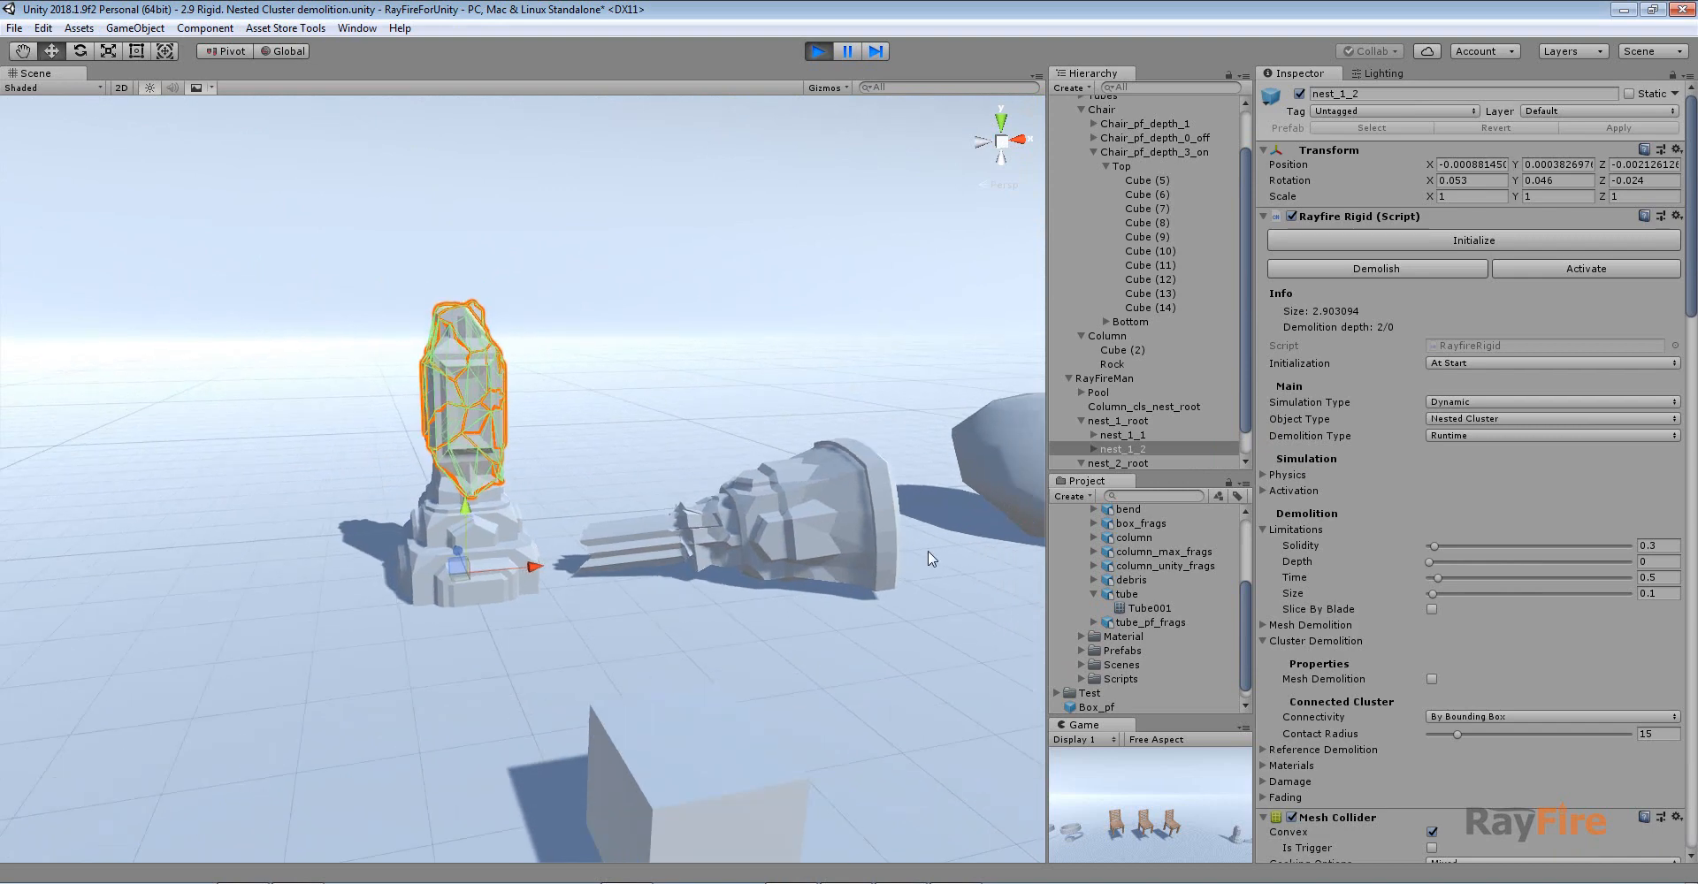
# - Move the Rock above the fallen capital and let it crush the cluster, then select the fragment column_sh_77
pyautogui.click(826, 511)
pyautogui.moveTo(826, 507); pyautogui.dragTo(631, 548, button='middle')
pyautogui.scroll(-2, 631, 549)
pyautogui.click(883, 455)
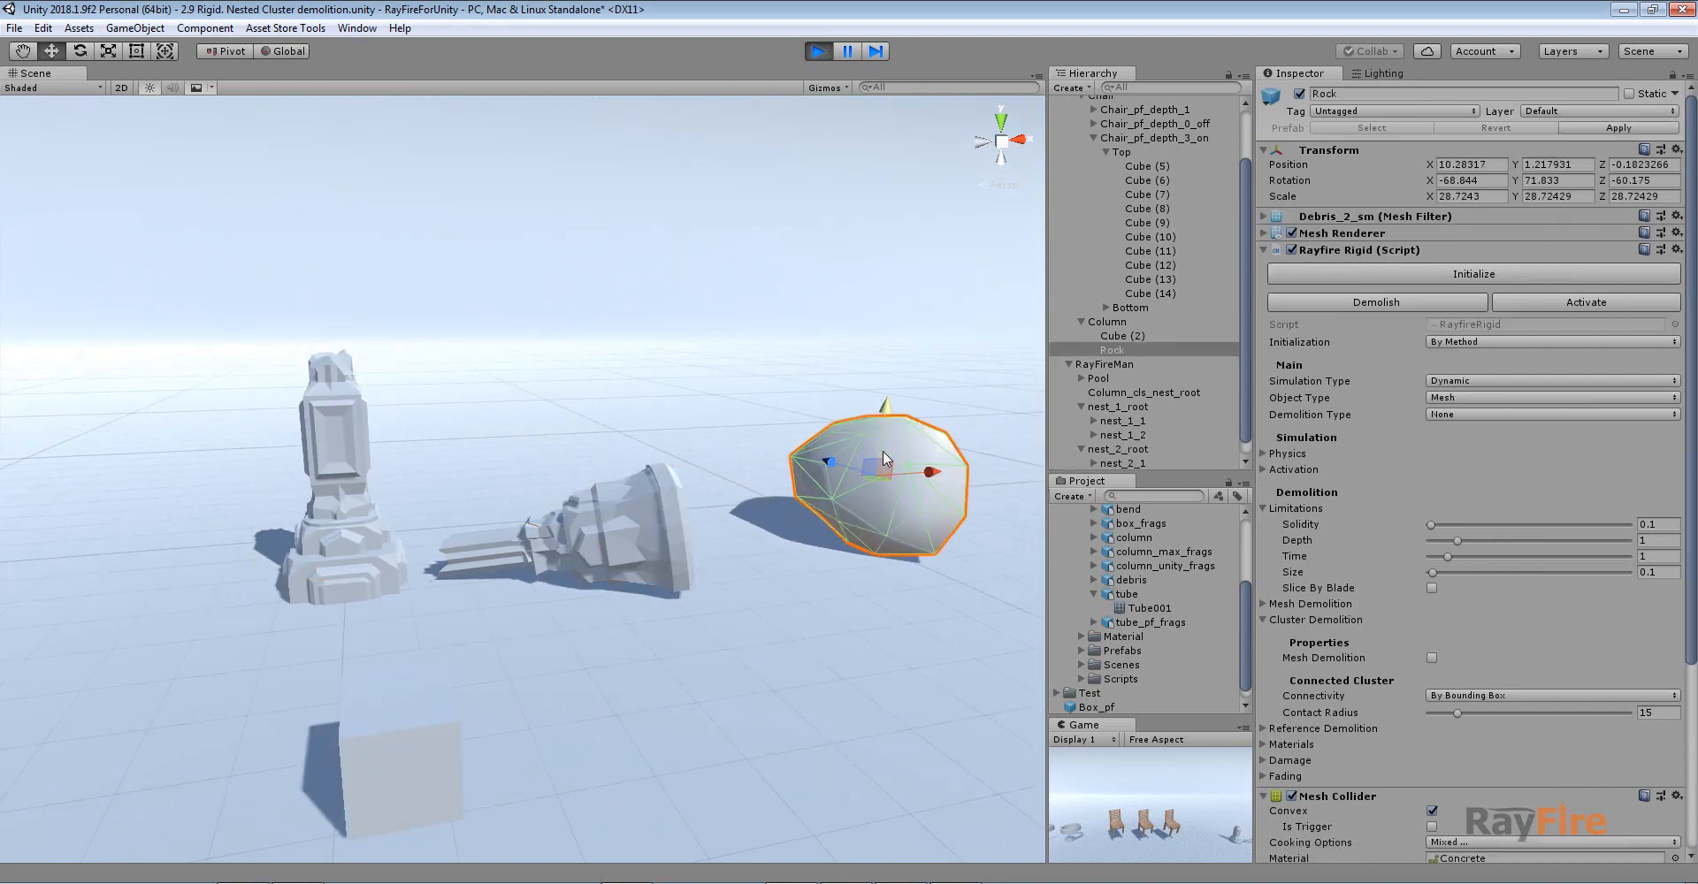
pyautogui.keyDown('alt'); pyautogui.moveTo(883, 456); pyautogui.dragTo(895, 402); pyautogui.keyUp('alt')
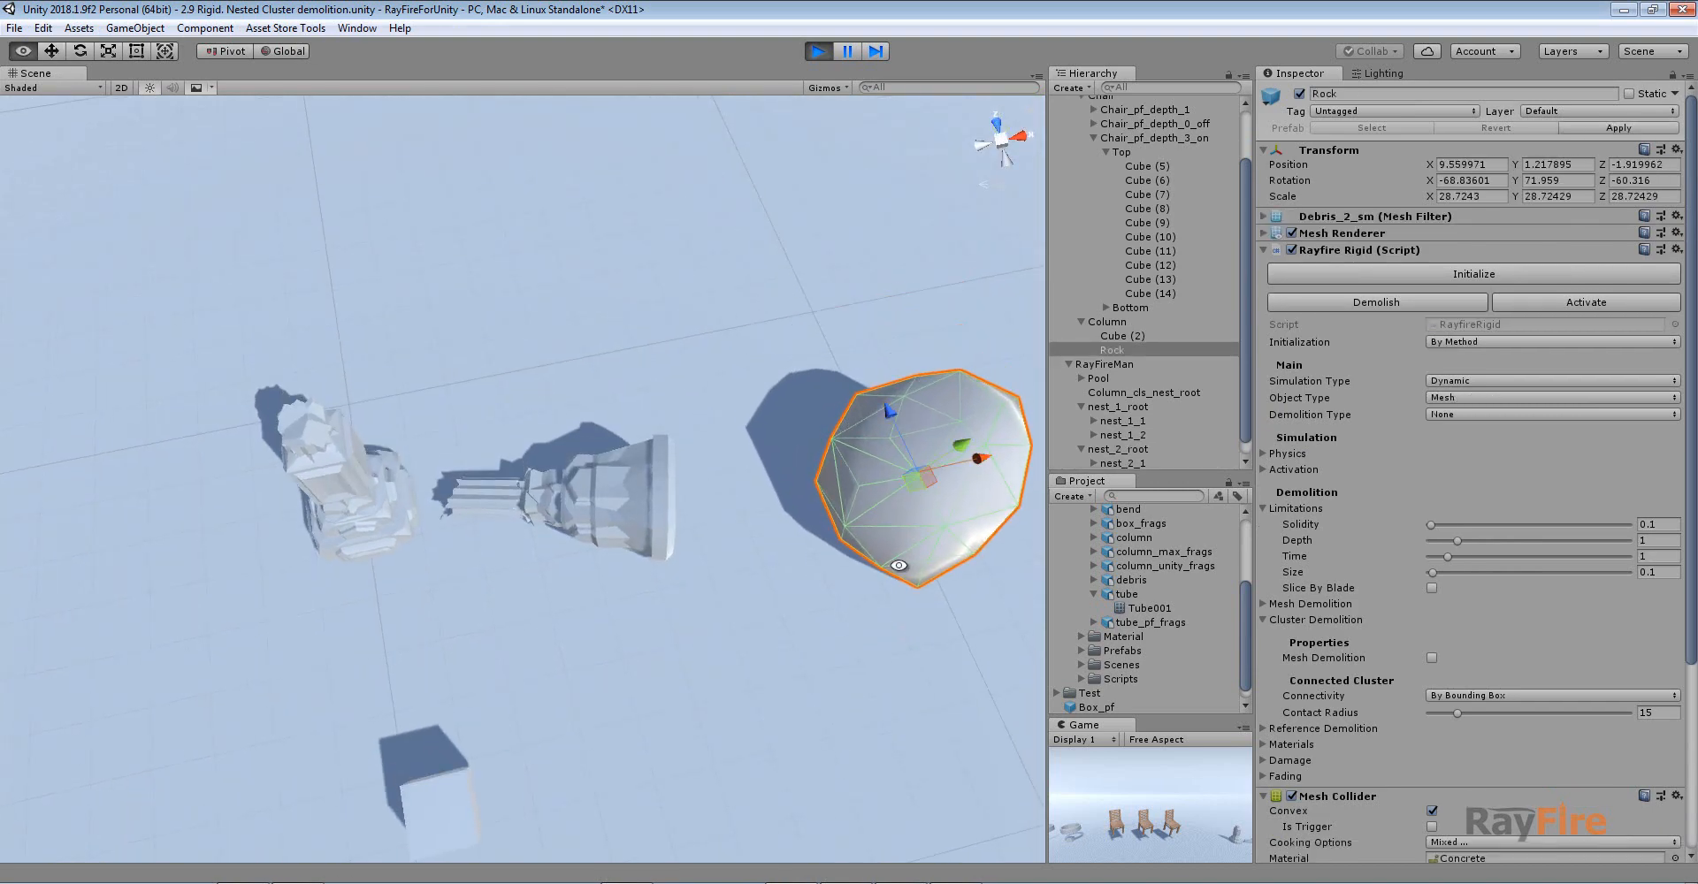
pyautogui.keyDown('alt'); pyautogui.moveTo(906, 460); pyautogui.dragTo(914, 499); pyautogui.keyUp('alt')
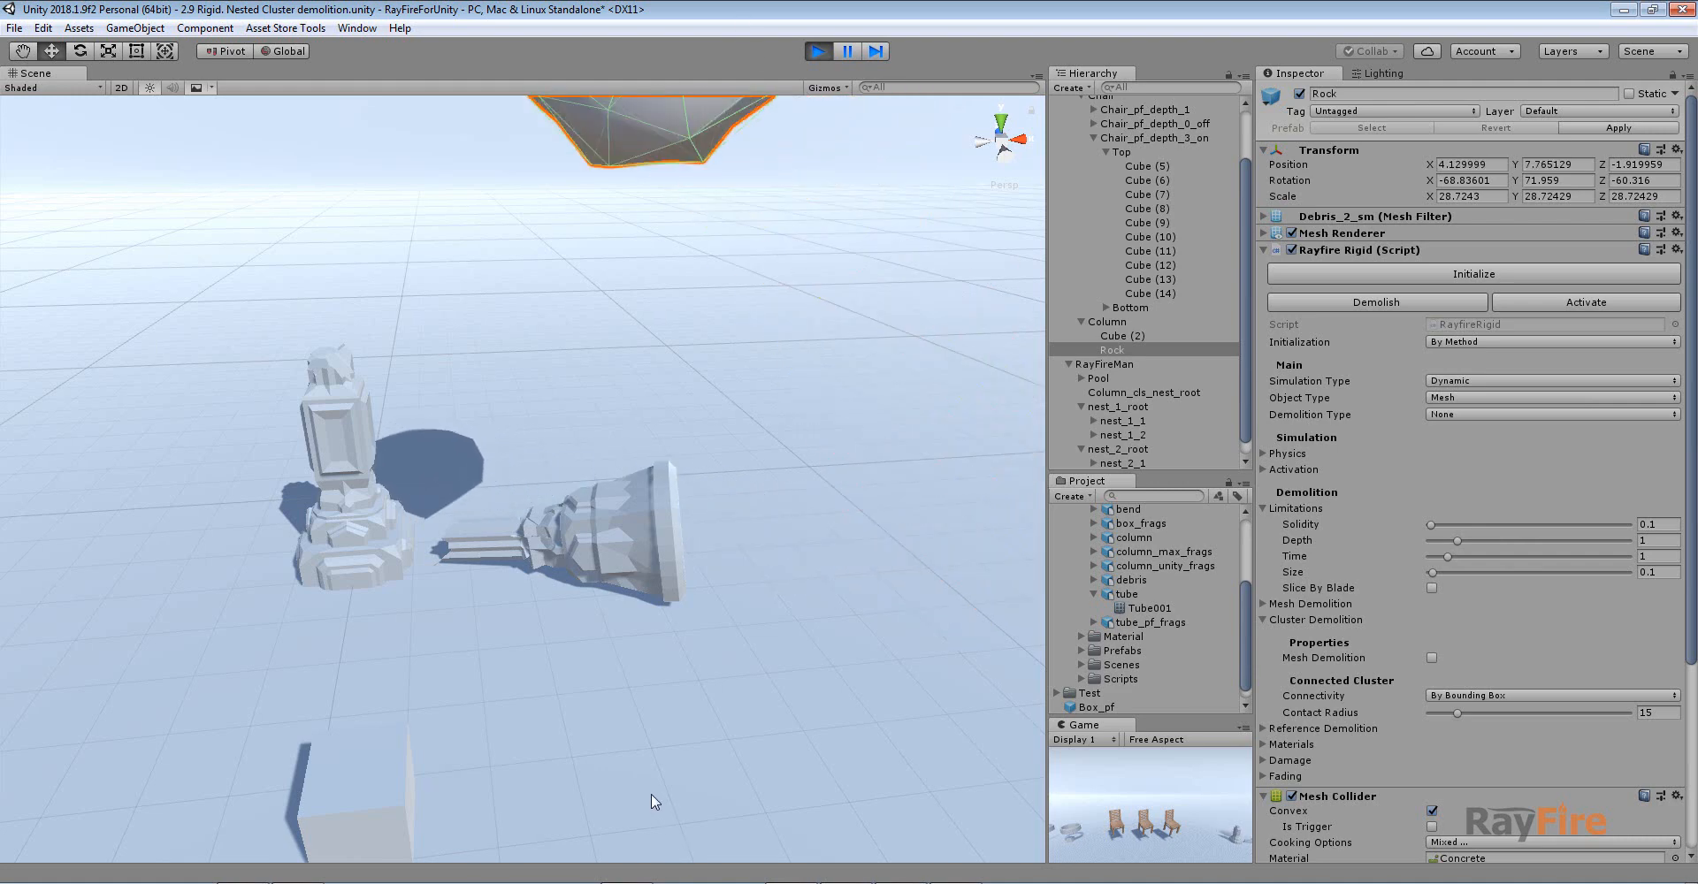
pyautogui.keyDown('alt'); pyautogui.moveTo(703, 482); pyautogui.dragTo(594, 584); pyautogui.keyUp('alt')
pyautogui.click(666, 550)
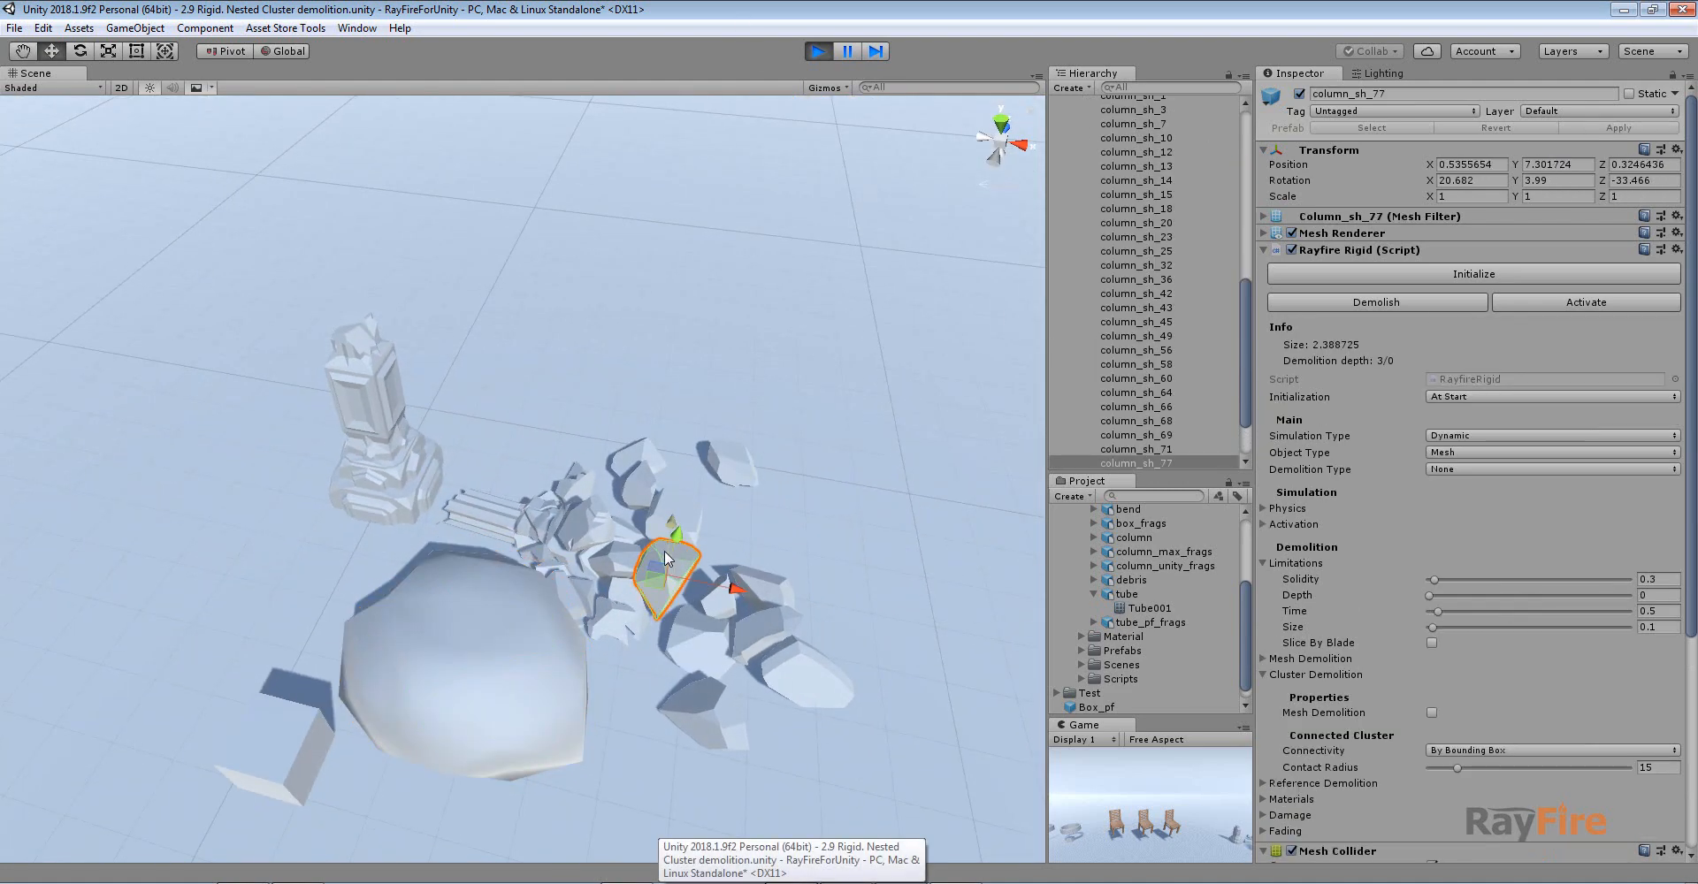
# - Select the Rock again and move it into the standing part of the column to shatter the remaining clusters
pyautogui.click(473, 687)
pyautogui.moveTo(475, 683); pyautogui.dragTo(778, 487)
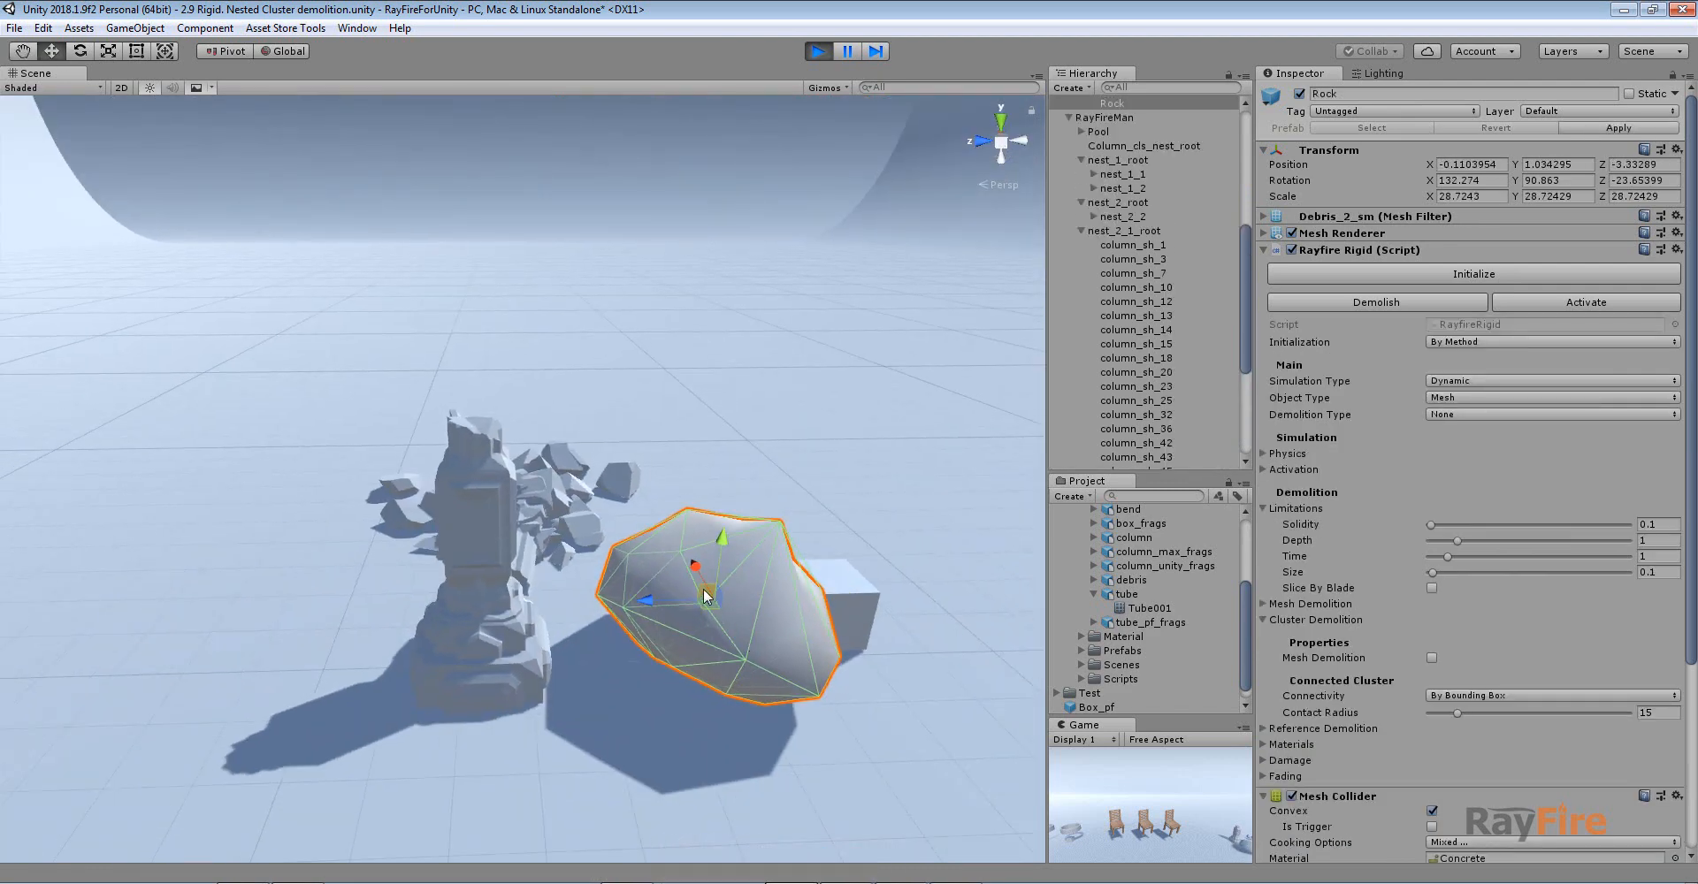
pyautogui.moveTo(706, 590); pyautogui.dragTo(590, 27)
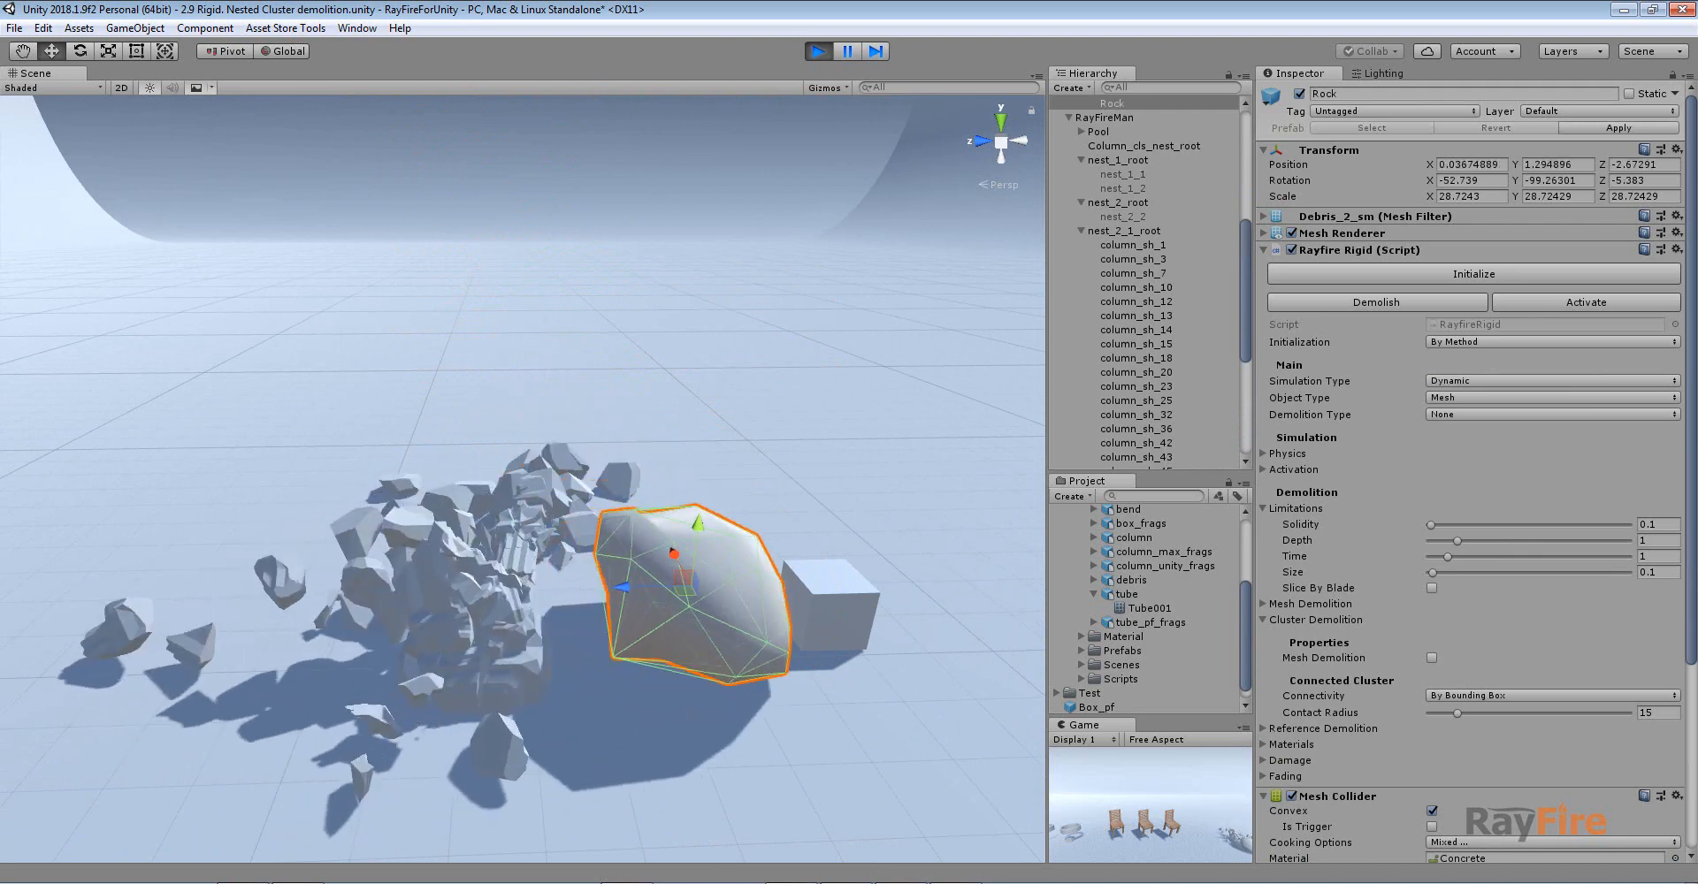
# - Look over the whole scene, from the tubes and three chairs to the column's debris
pyautogui.keyDown('alt'); pyautogui.moveTo(547, 830); pyautogui.dragTo(310, 654); pyautogui.keyUp('alt')
pyautogui.scroll(-6, 311, 654)
pyautogui.moveTo(300, 614); pyautogui.dragTo(1037, 487, button='middle')
pyautogui.scroll(-5, 566, 547)
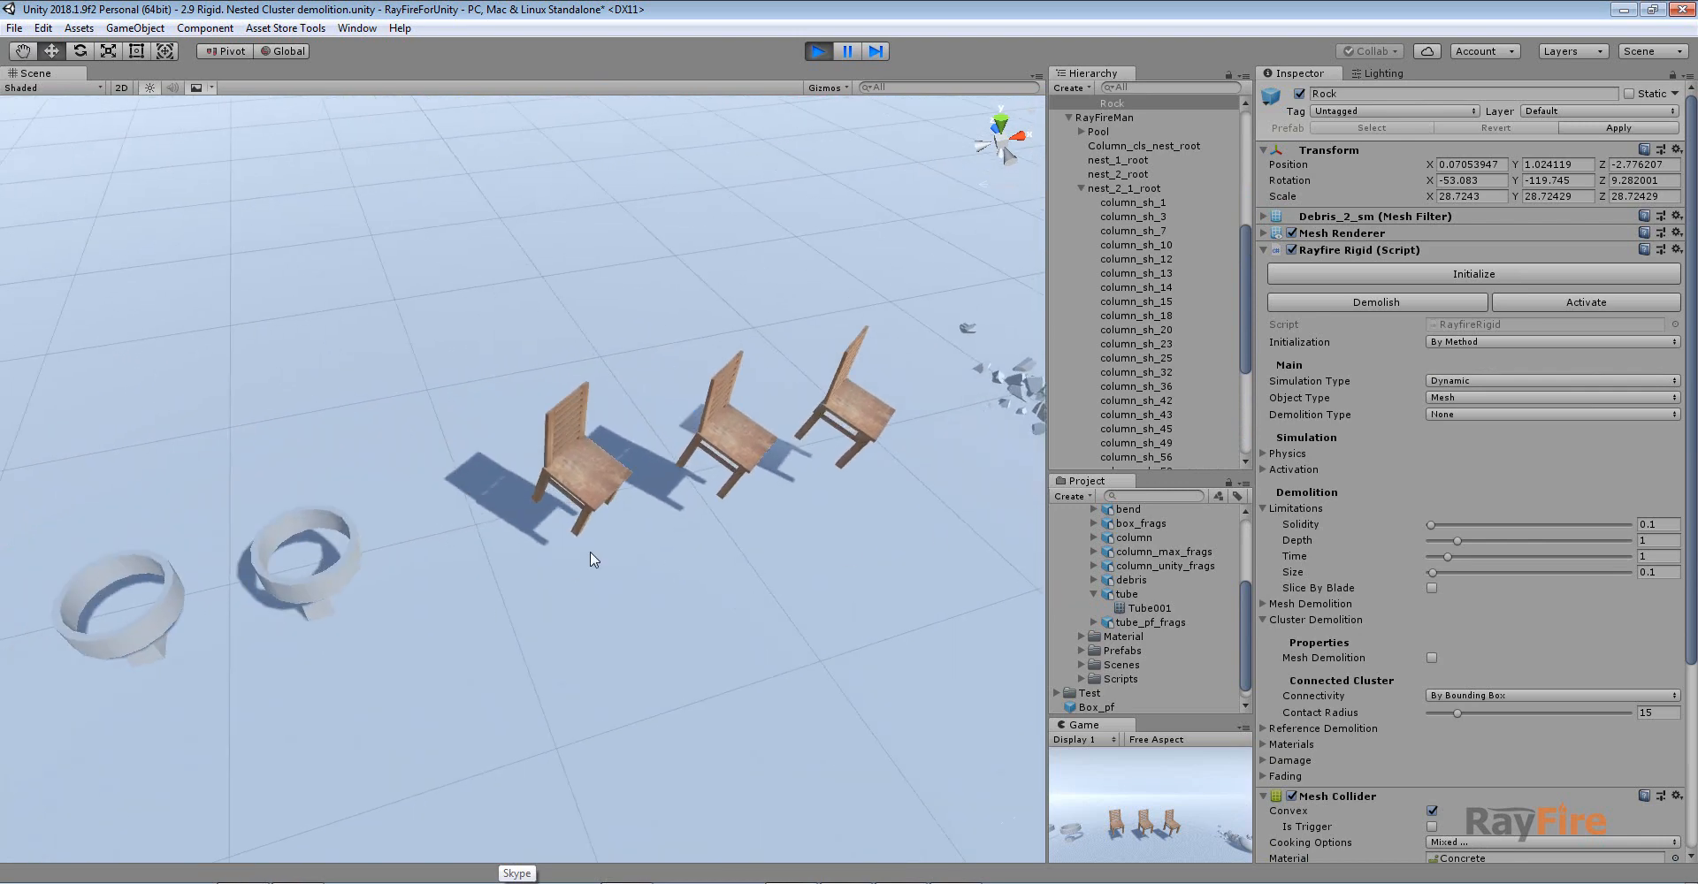
pyautogui.moveTo(668, 552); pyautogui.dragTo(250, 580, button='middle')
pyautogui.moveTo(543, 527); pyautogui.dragTo(681, 613, button='middle')
pyautogui.keyDown('alt'); pyautogui.moveTo(681, 613); pyautogui.dragTo(652, 522); pyautogui.keyUp('alt')
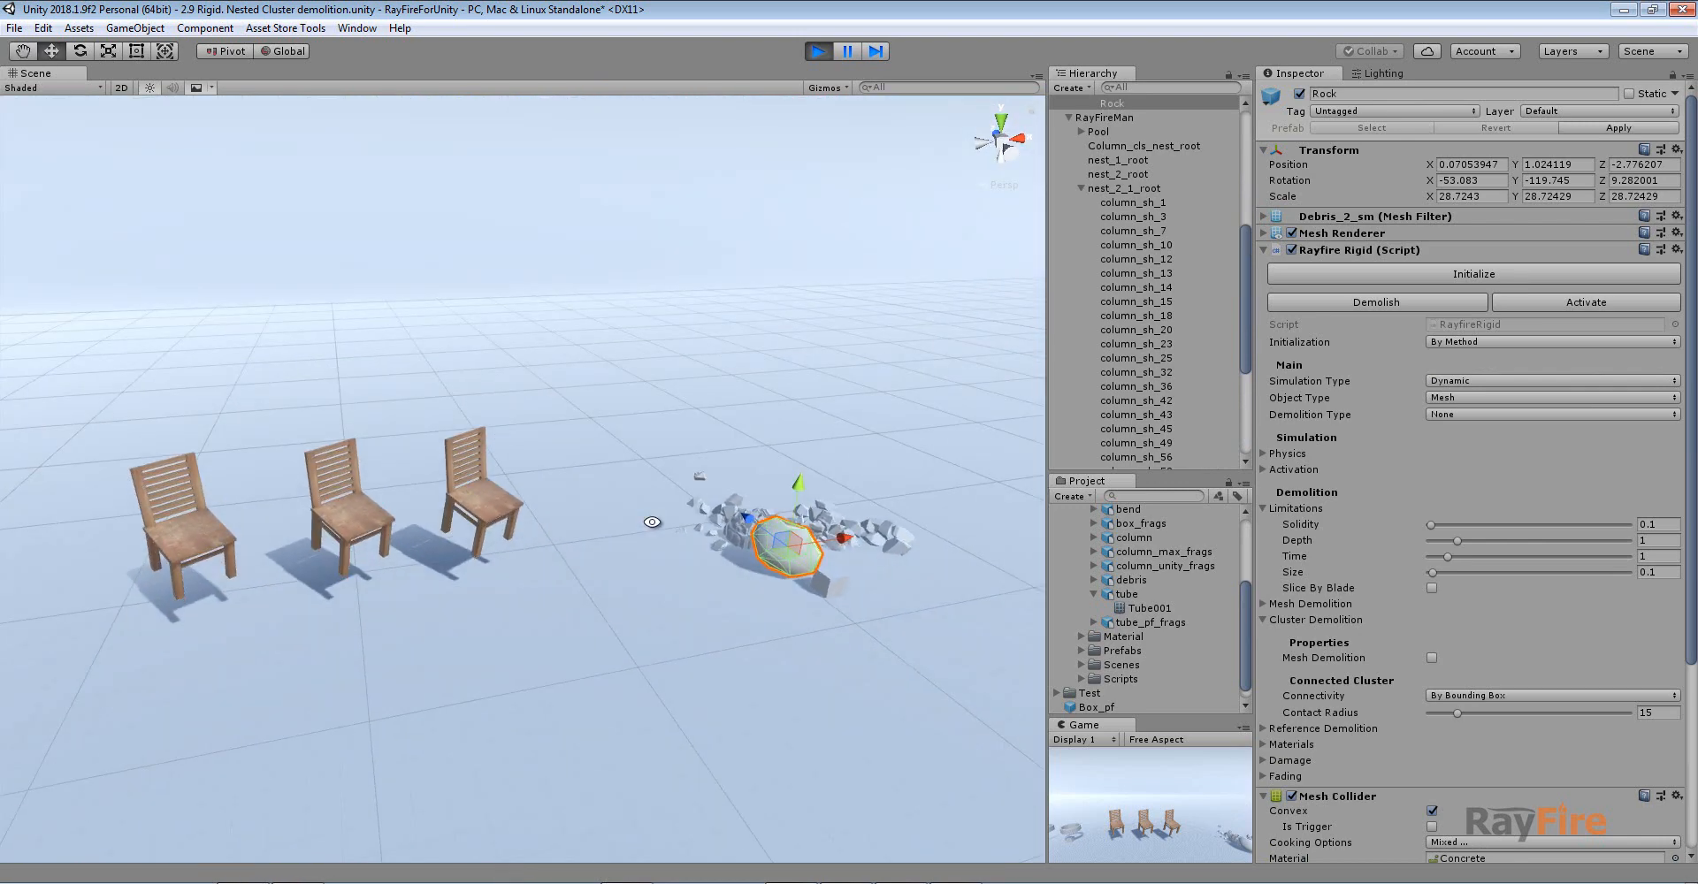